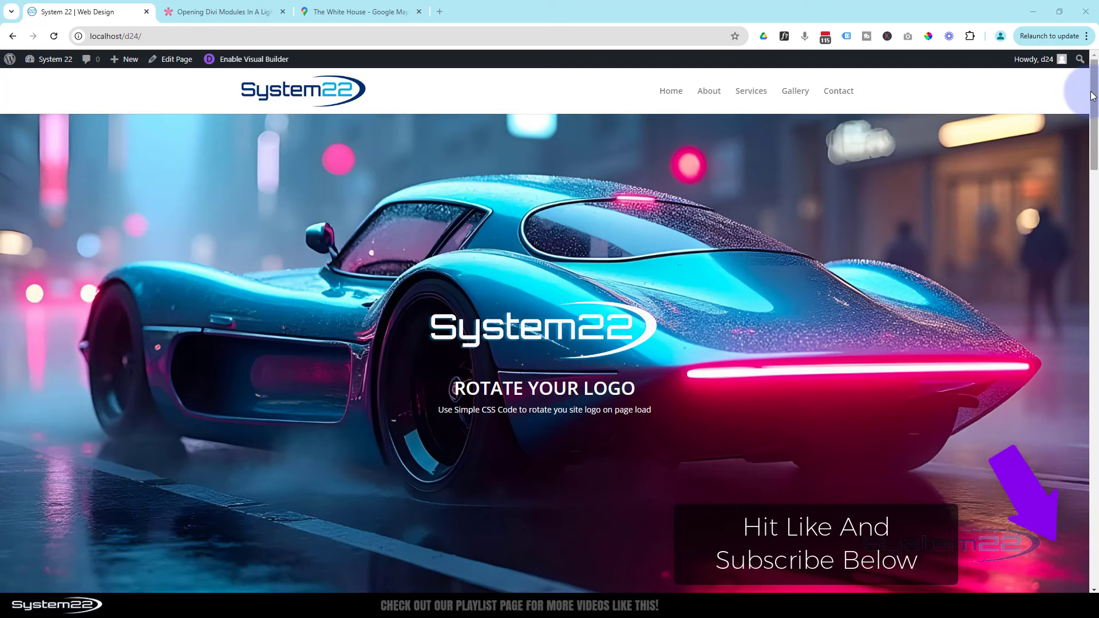
# Examine the live page's footer, opening its Contact Us form overlay and closing it again
pyautogui.moveTo(1093, 95); pyautogui.dragTo(1093, 572)
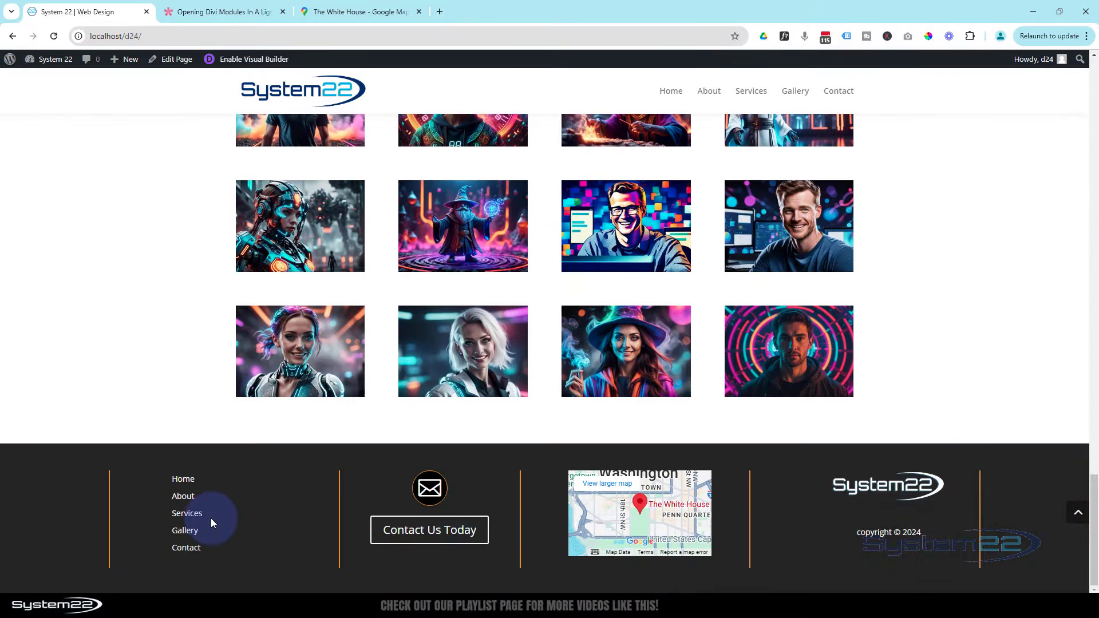
pyautogui.click(416, 535)
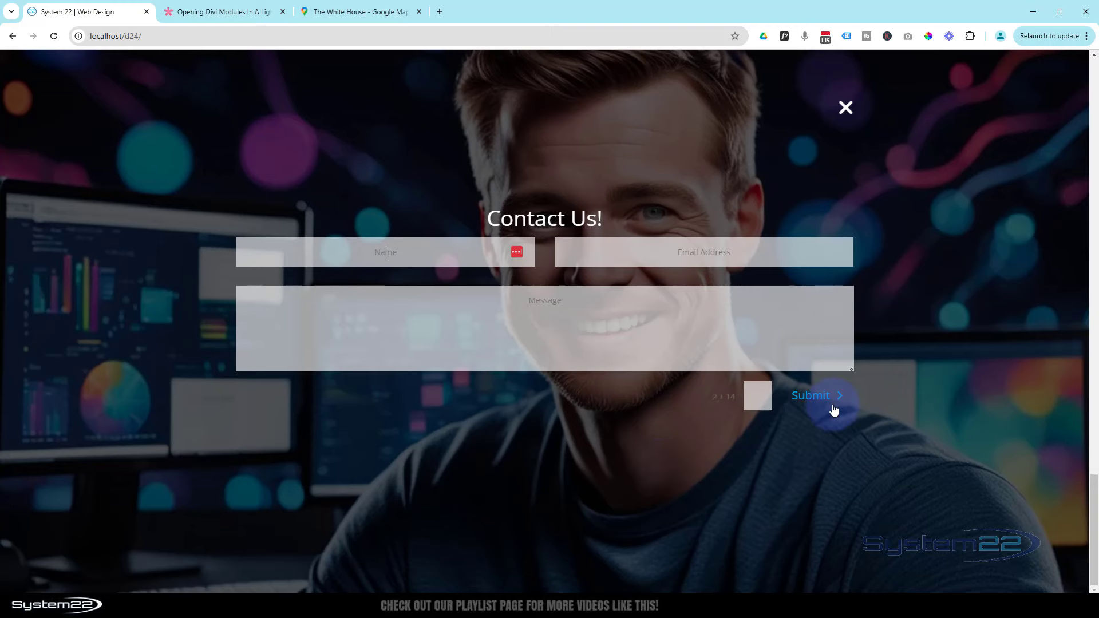
pyautogui.click(846, 108)
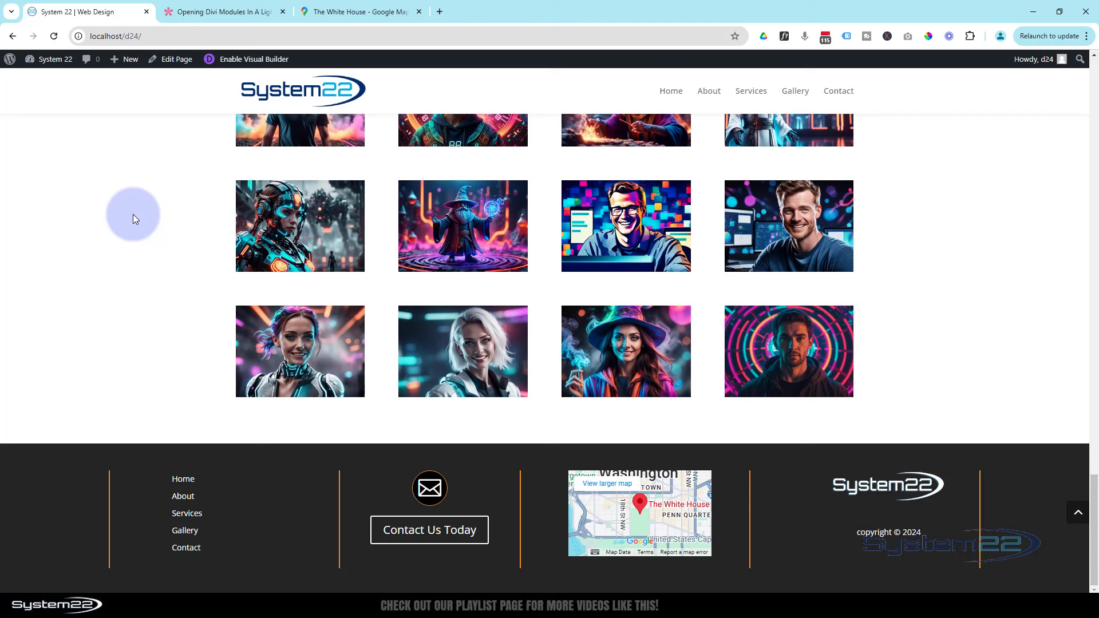
# Open the site's WordPress dashboard in a new browser tab and go to the Divi Theme Builder
pyautogui.moveTo(29, 68)
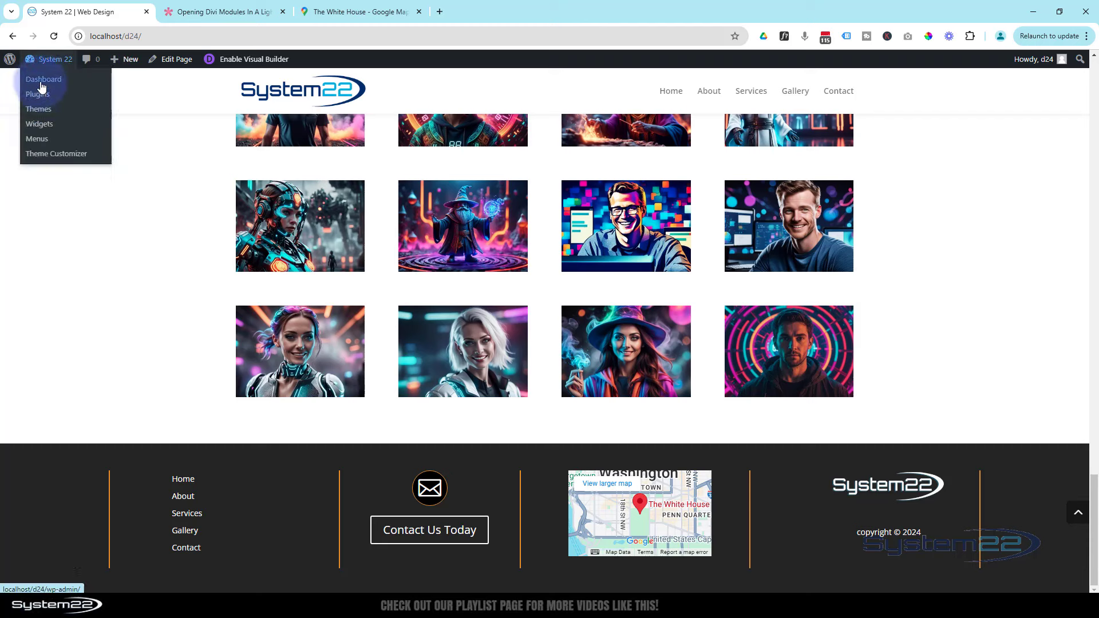
pyautogui.keyDown('ctrl'); pyautogui.click(41, 86); pyautogui.keyUp('ctrl')
pyautogui.click(217, 11)
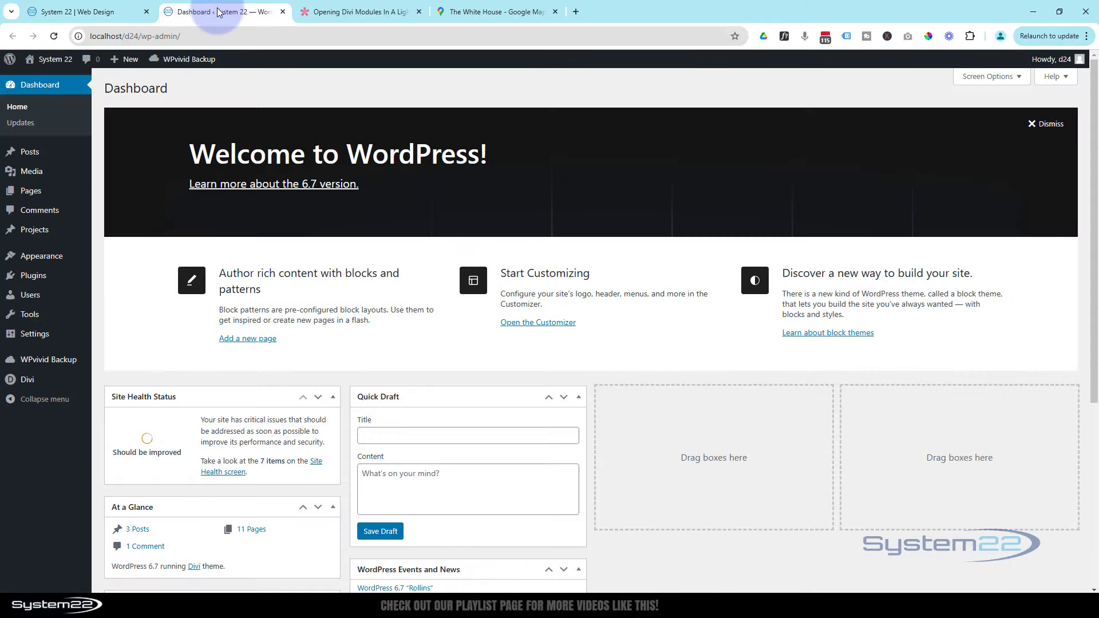
pyautogui.moveTo(27, 382)
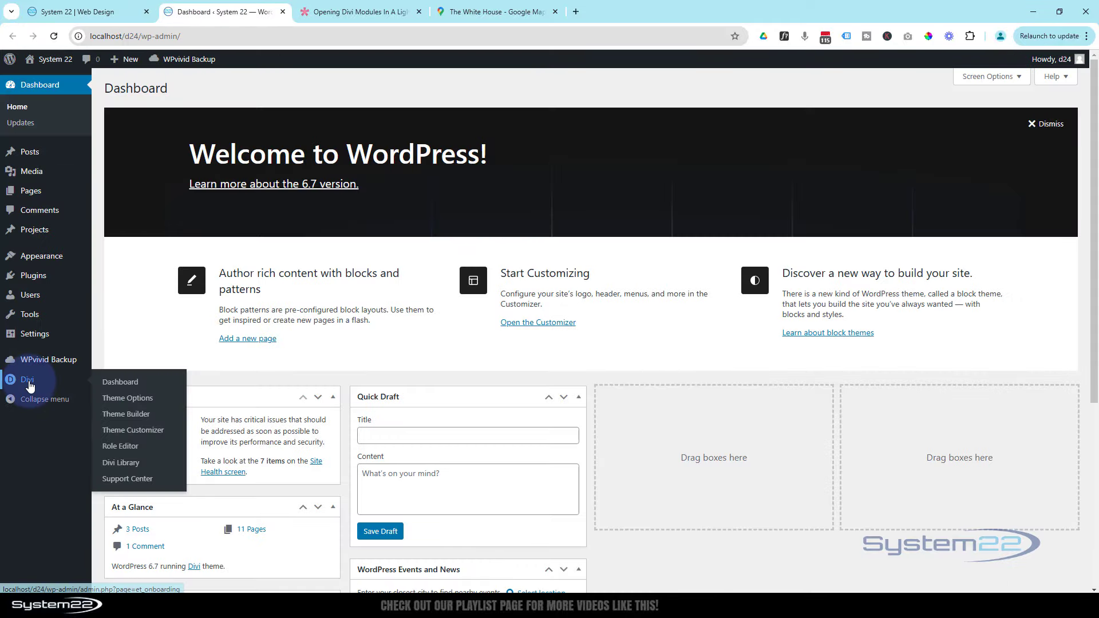
pyautogui.click(122, 416)
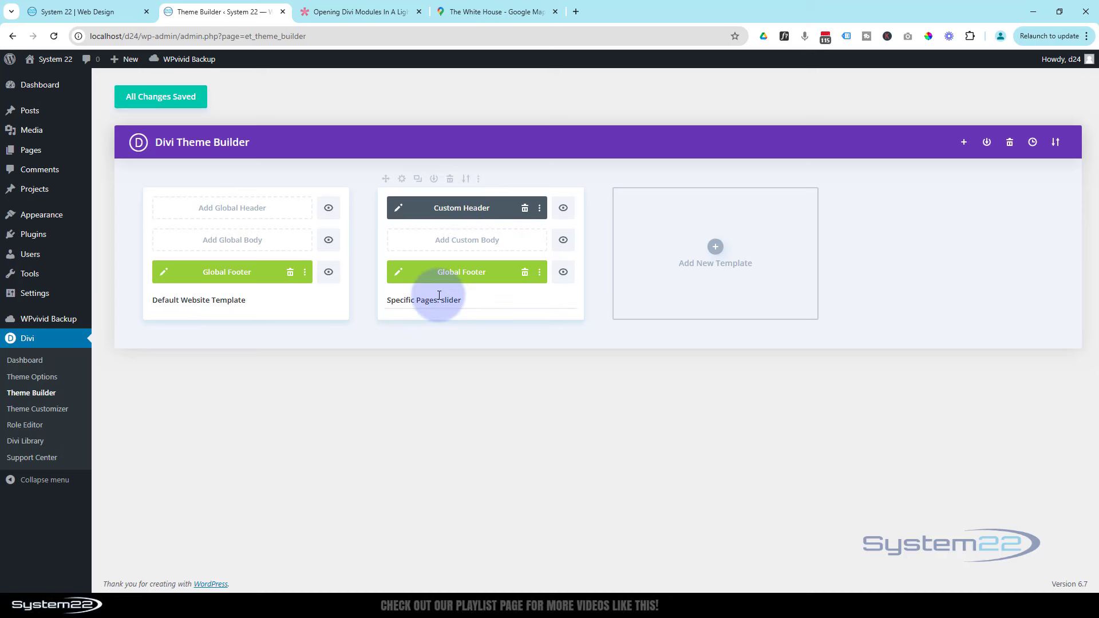
# Delete the footers from the default website template and the slider page template, and save the Theme Builder changes
pyautogui.click(291, 277)
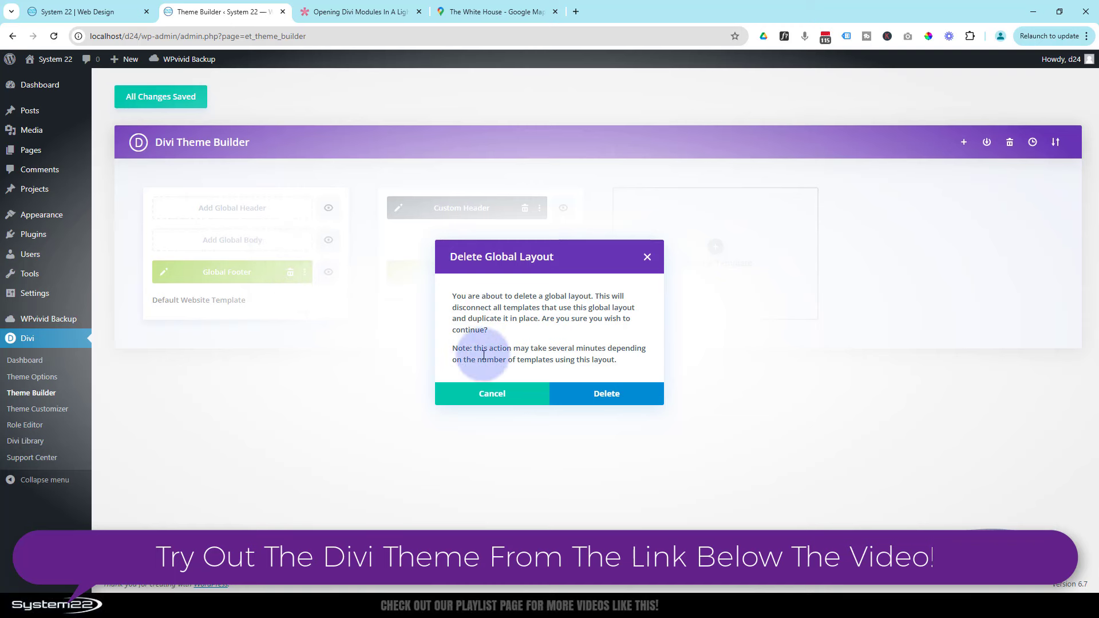
pyautogui.click(598, 393)
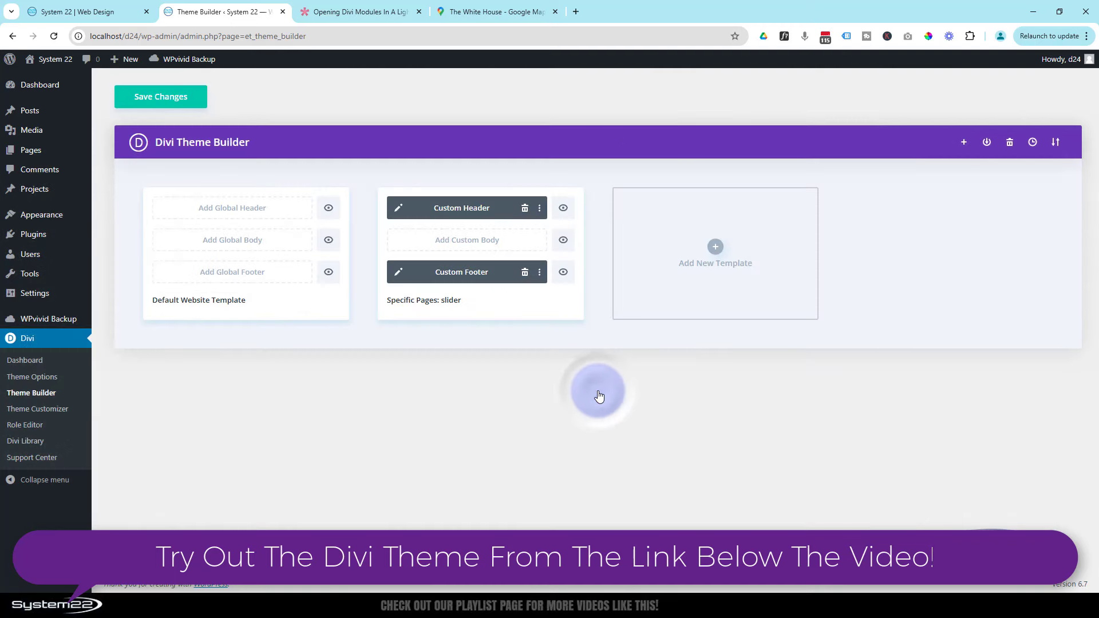
pyautogui.click(524, 272)
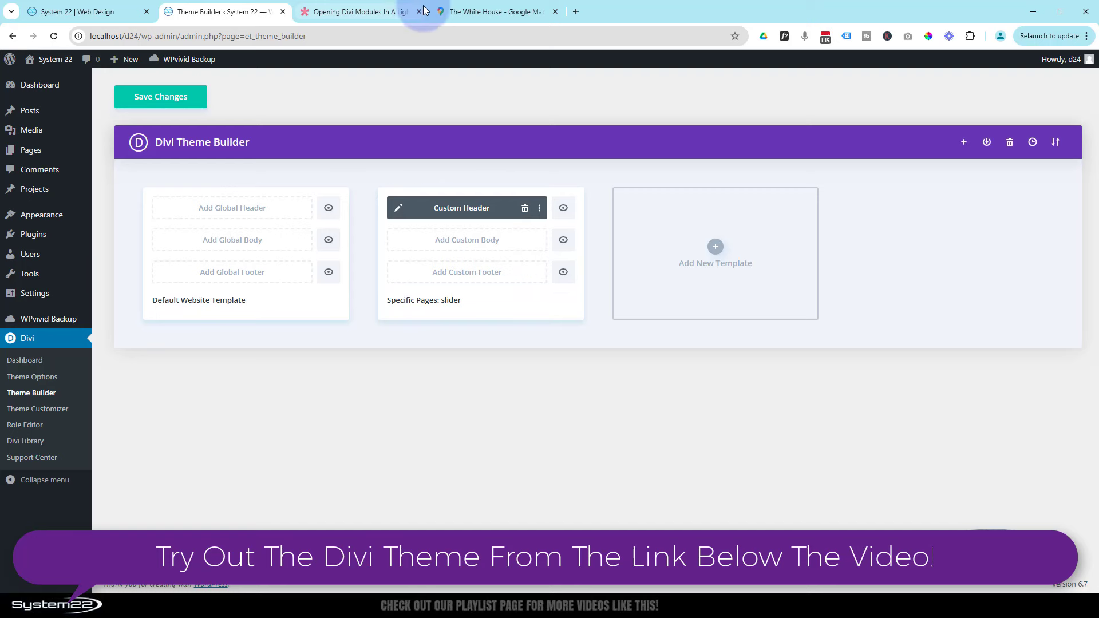
pyautogui.click(159, 100)
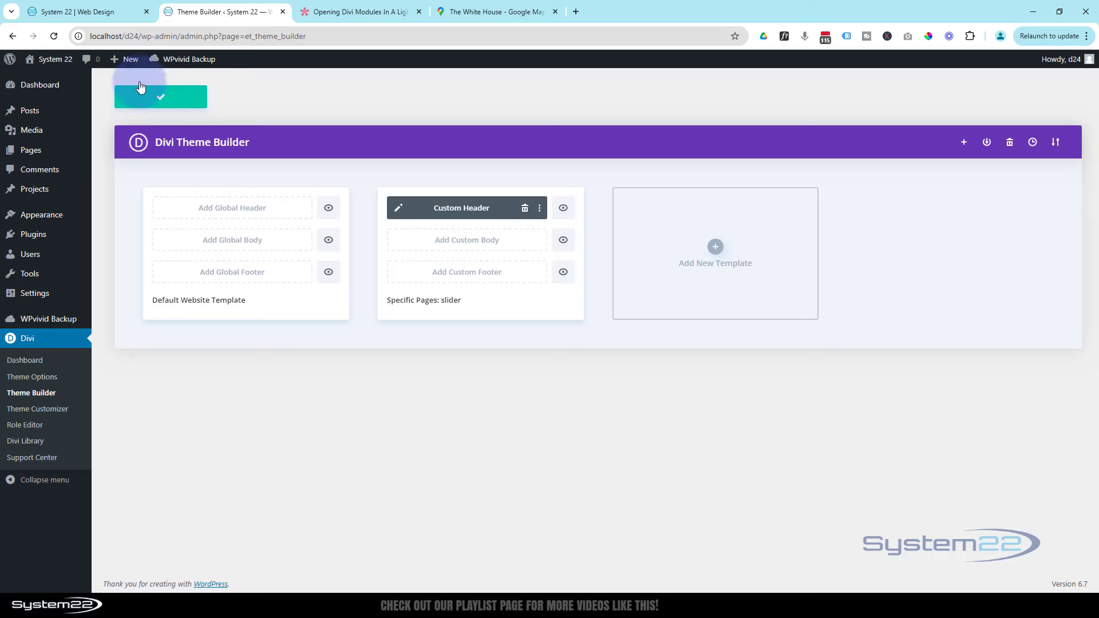
# Reload the live site to check its footer, and return to the Theme Builder
pyautogui.click(95, 12)
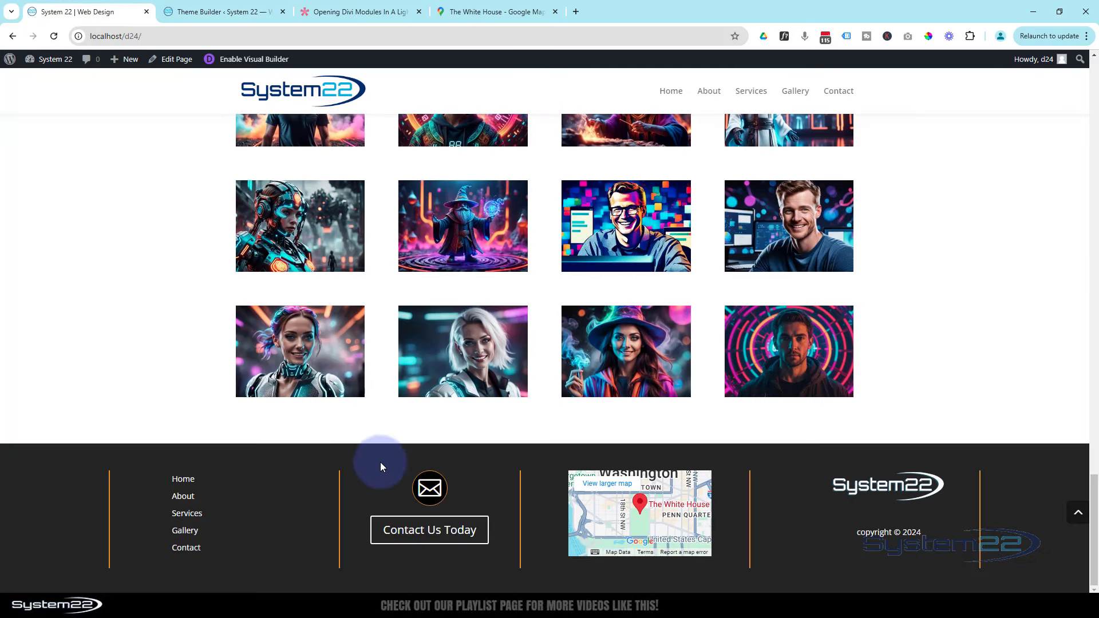
pyautogui.click(54, 36)
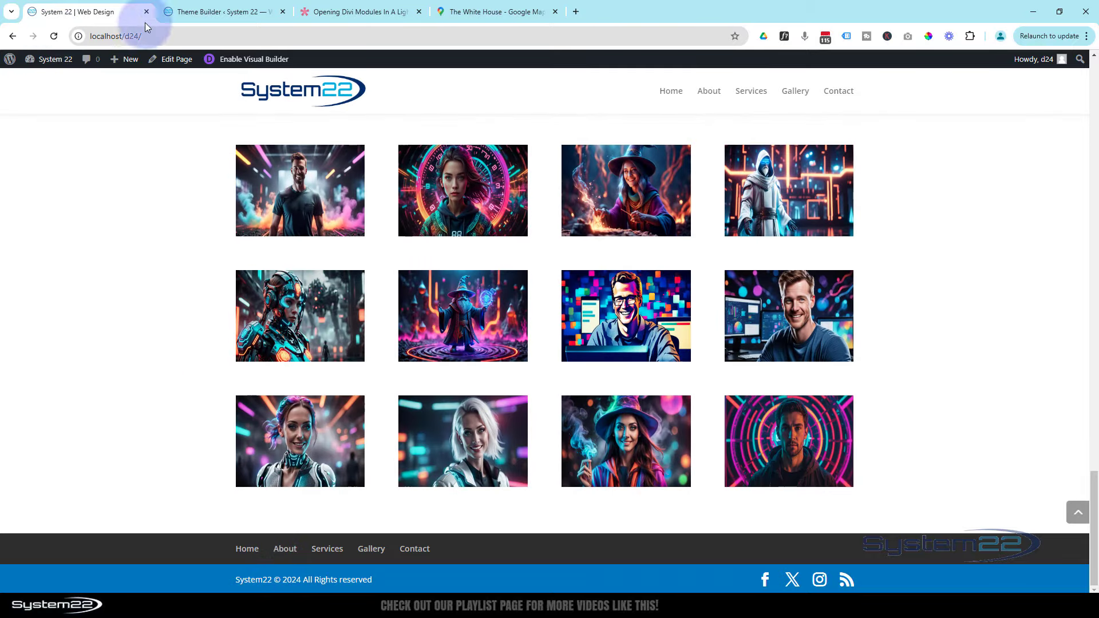
pyautogui.click(214, 10)
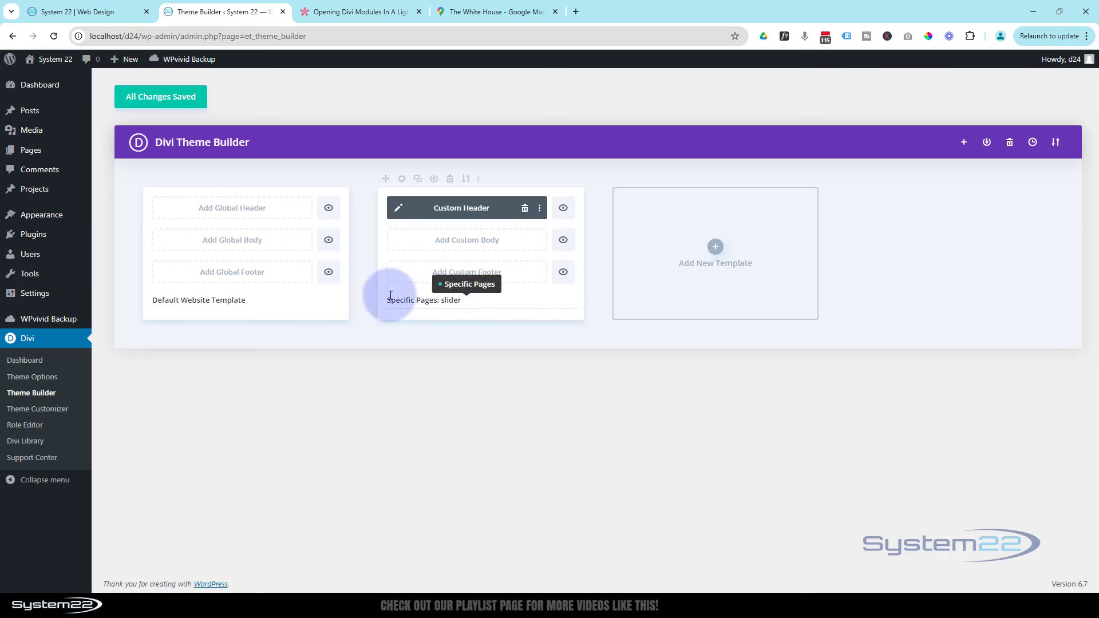
# Start building a global footer for the default website template and set its section background colour to #242424
pyautogui.click(235, 278)
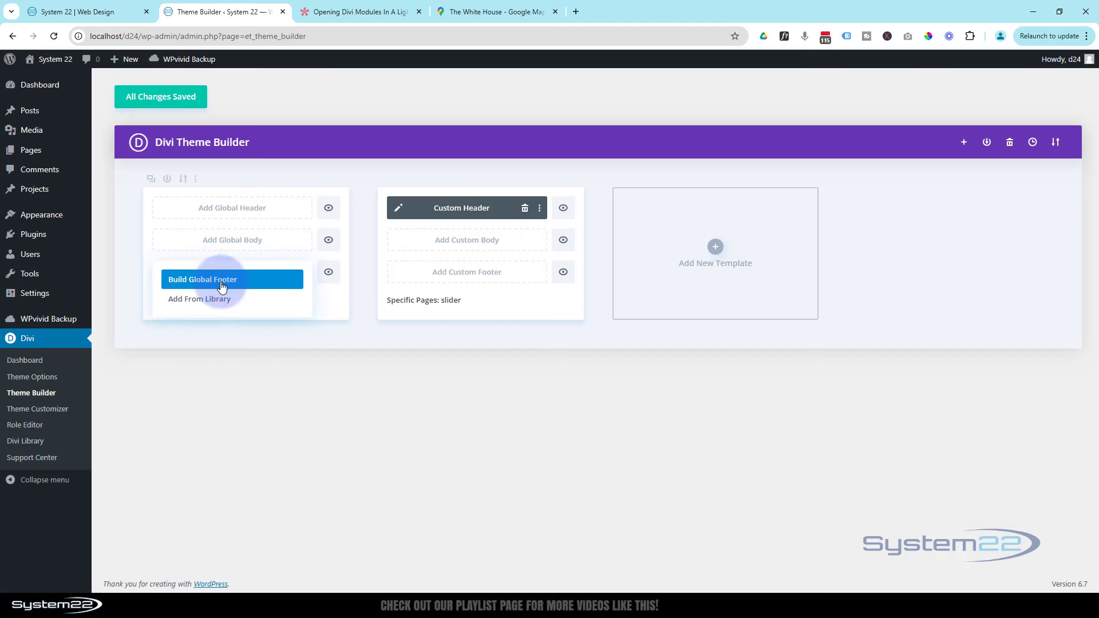
pyautogui.click(222, 280)
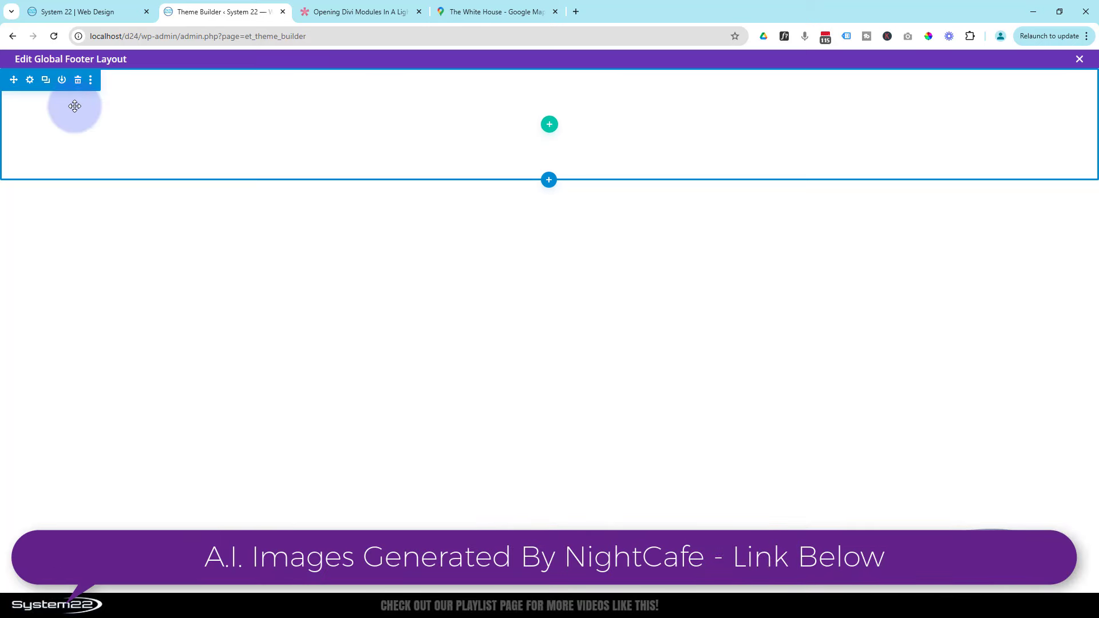
pyautogui.click(30, 80)
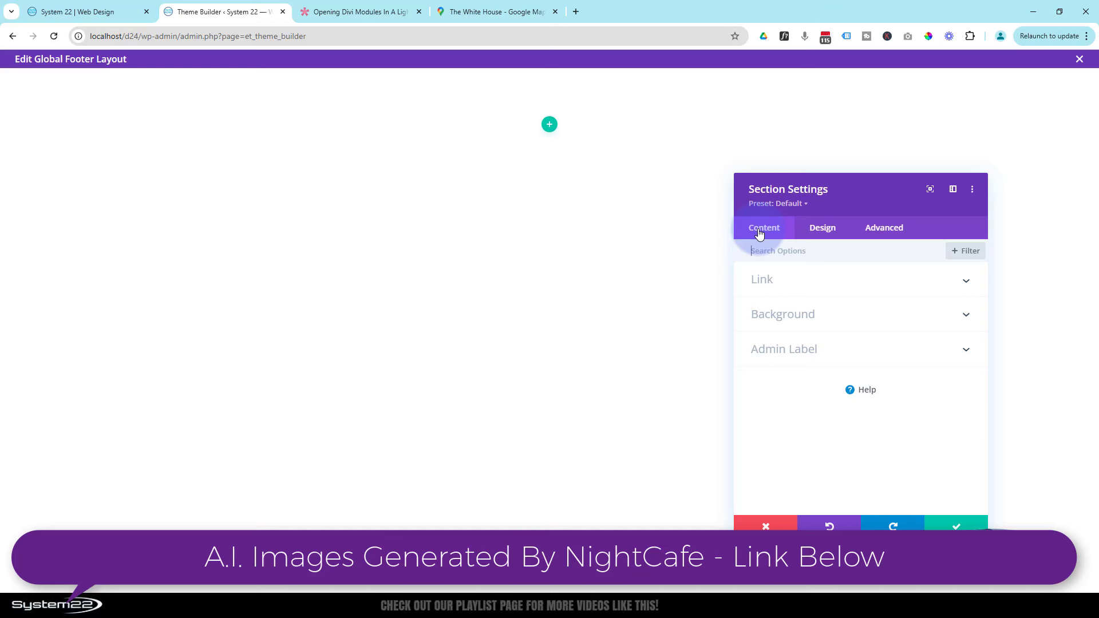
pyautogui.click(776, 320)
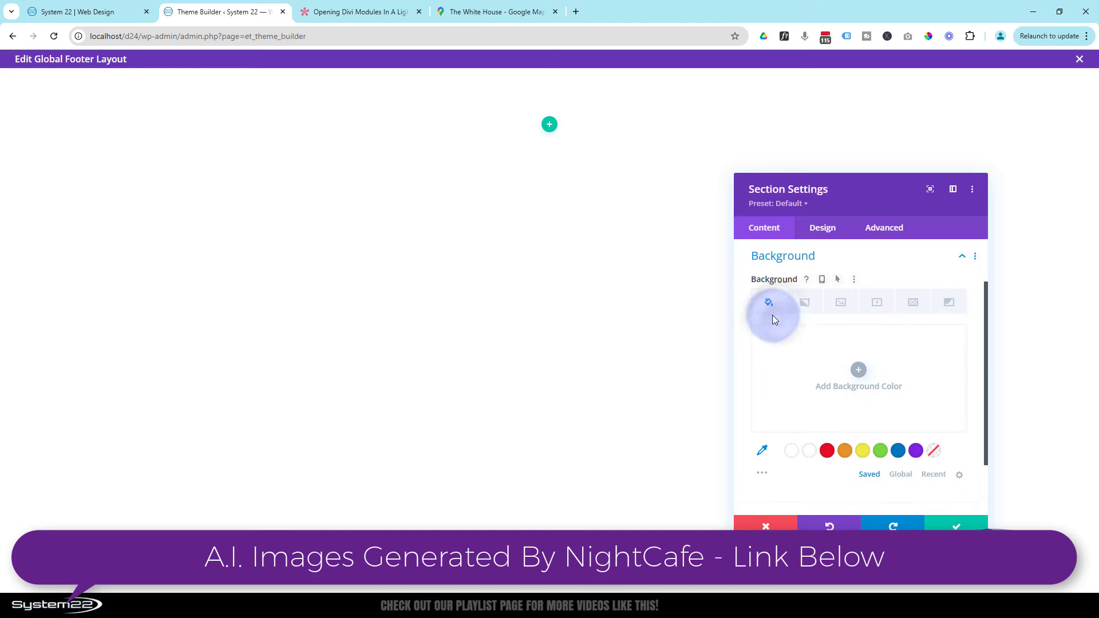
pyautogui.scroll(-1, 801, 354)
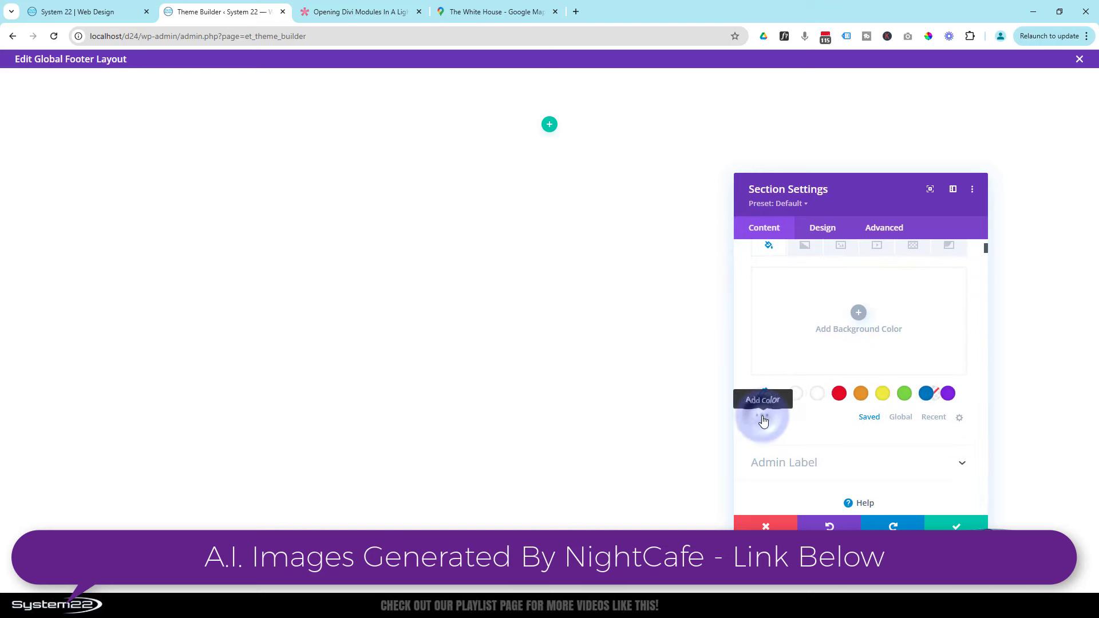
pyautogui.click(764, 419)
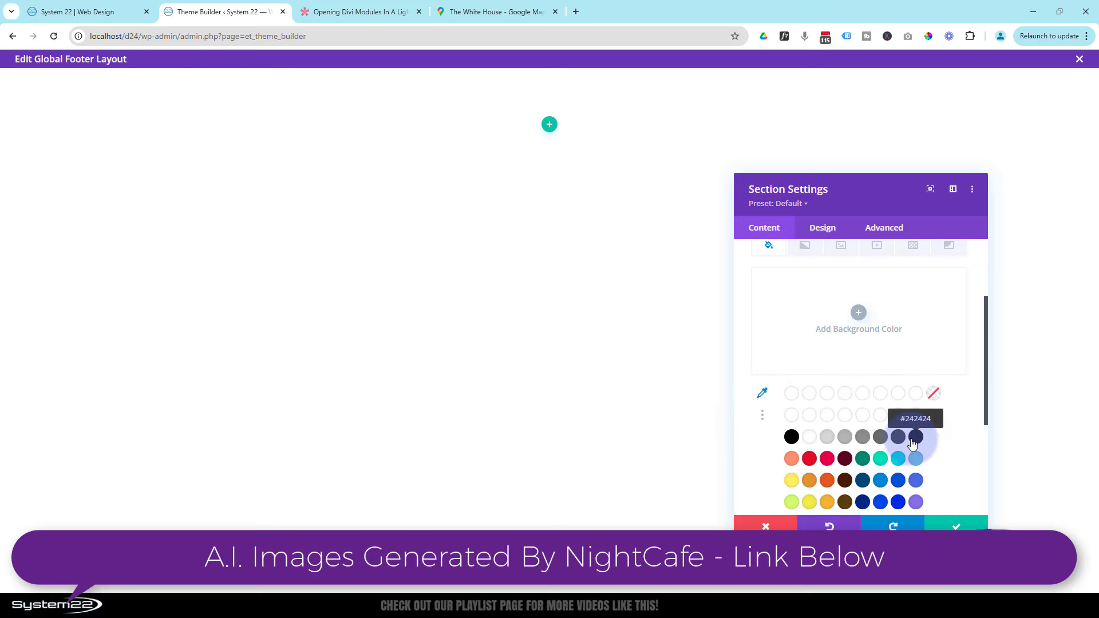
pyautogui.click(916, 438)
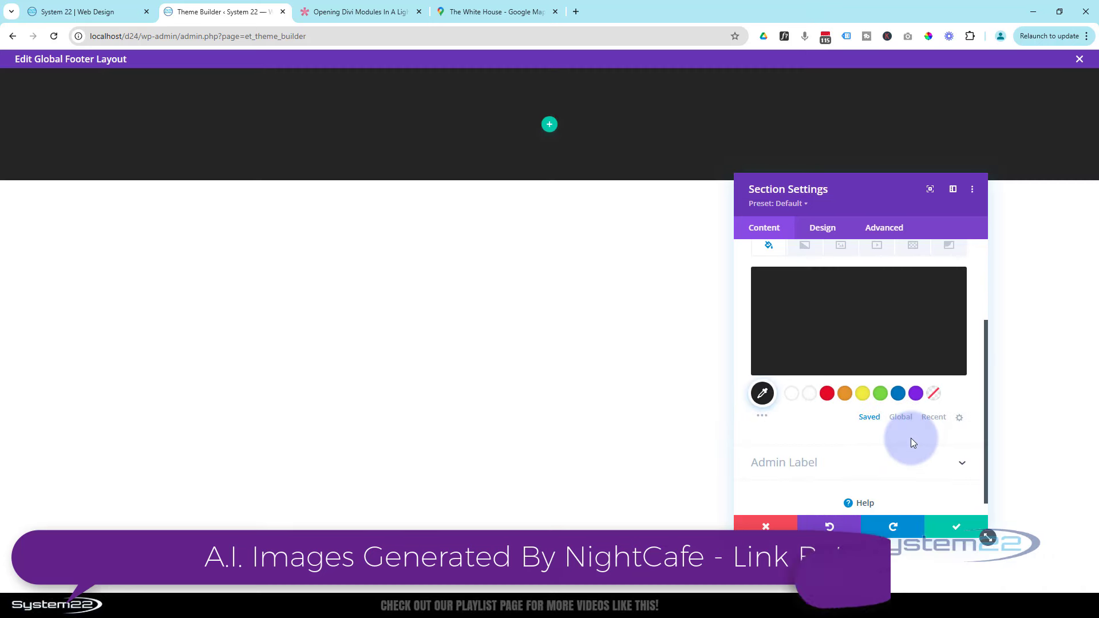
pyautogui.click(962, 527)
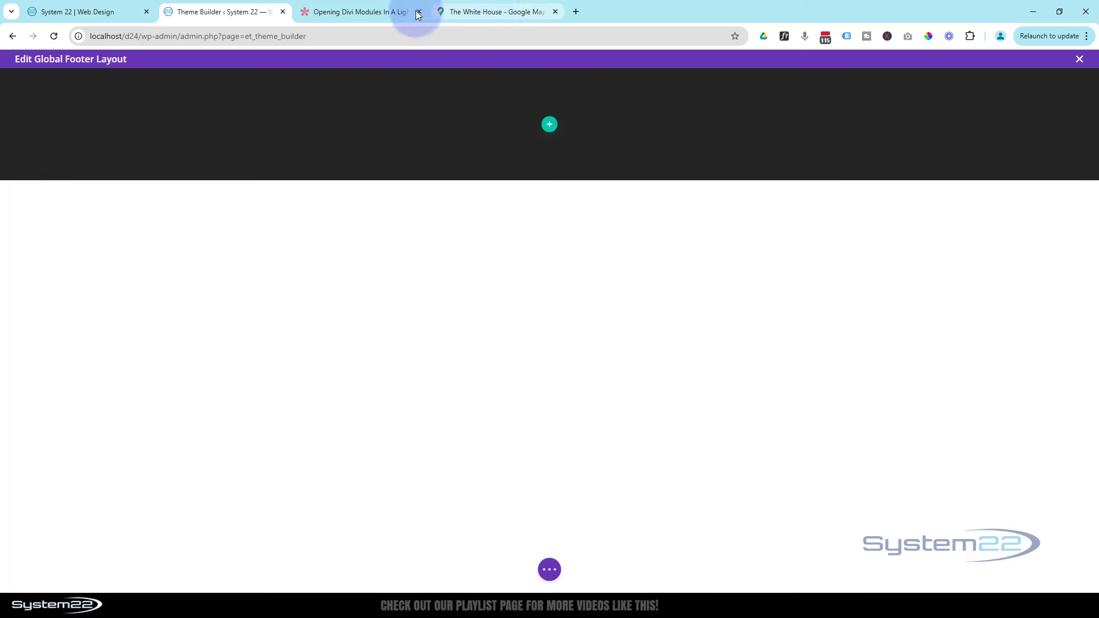
# Insert a row of four equal columns in the footer section and add a Menu module showing the sticky menu in the first column
pyautogui.click(550, 124)
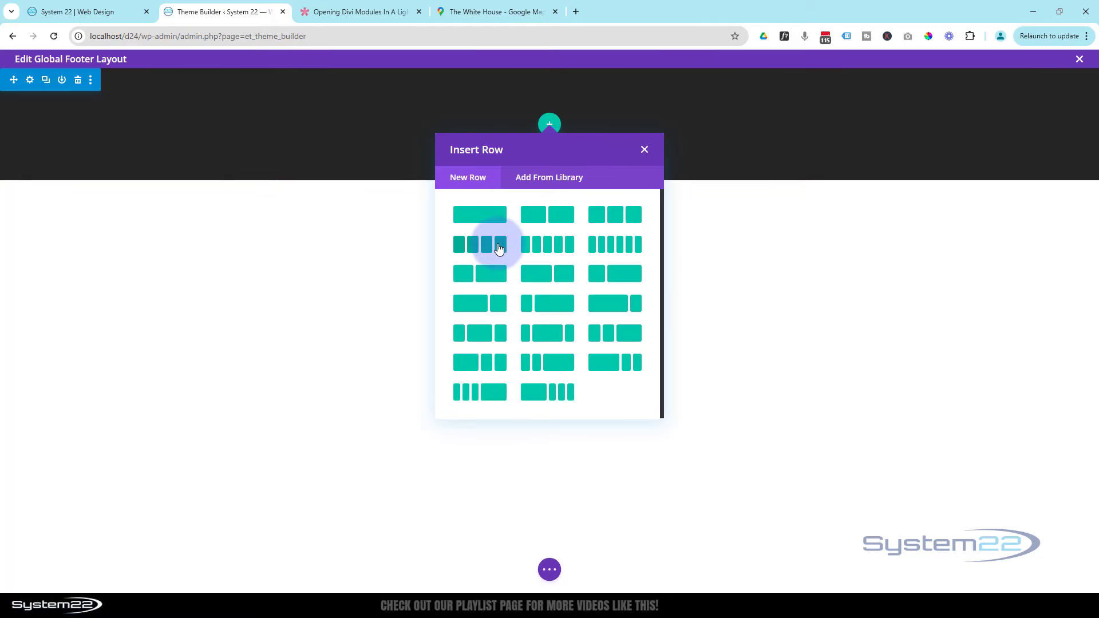
pyautogui.click(499, 247)
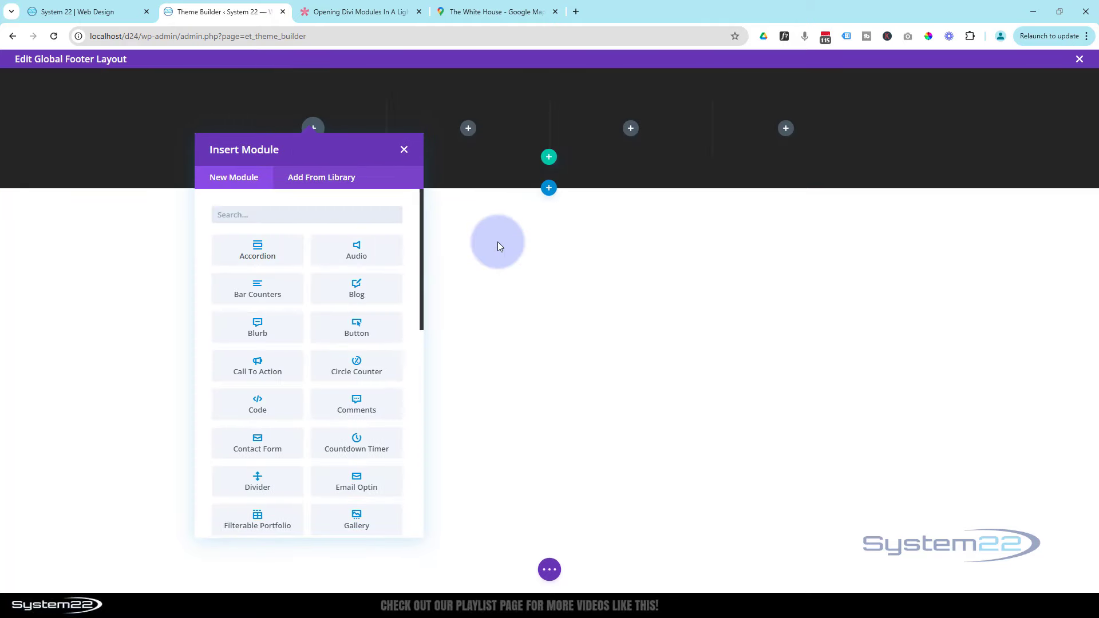
pyautogui.scroll(-3, 301, 263)
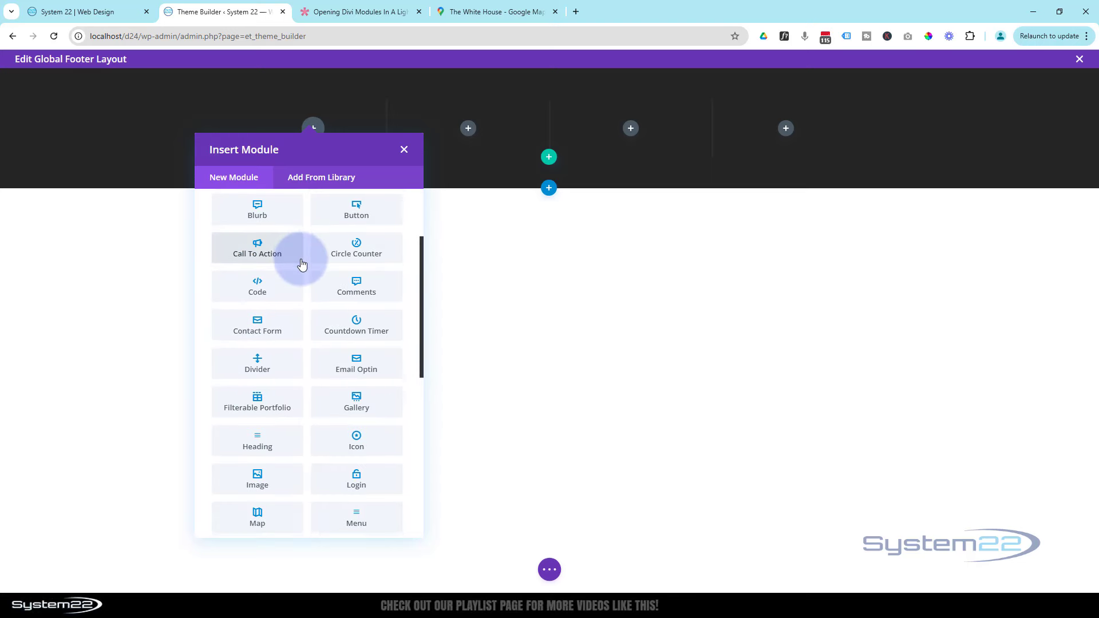
pyautogui.scroll(-1, 300, 264)
pyautogui.scroll(-2, 349, 337)
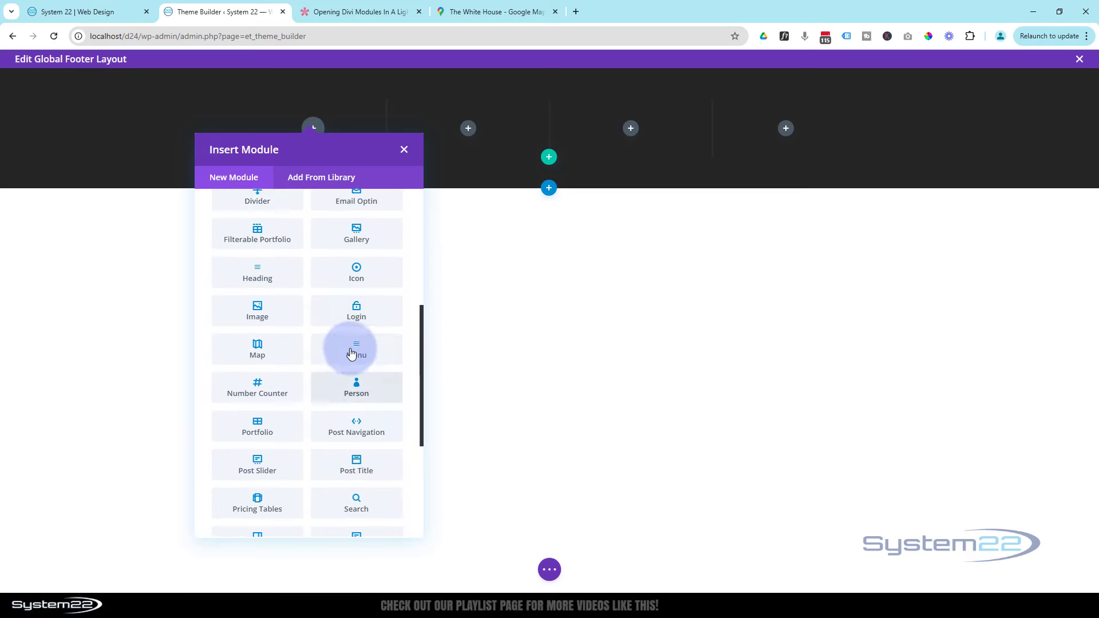
pyautogui.click(352, 349)
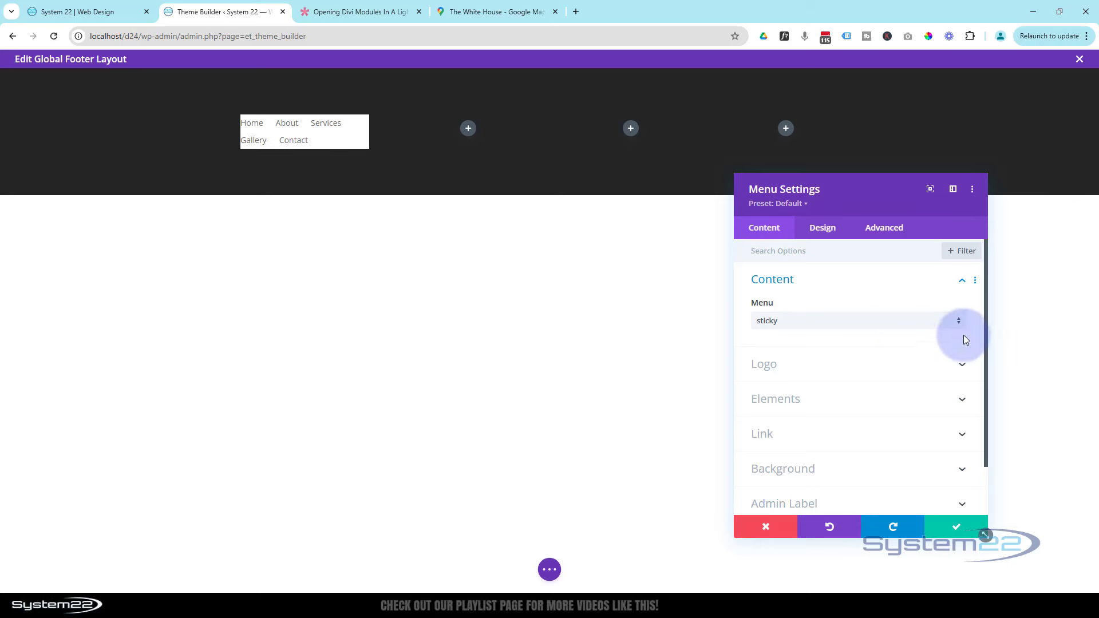
pyautogui.click(851, 322)
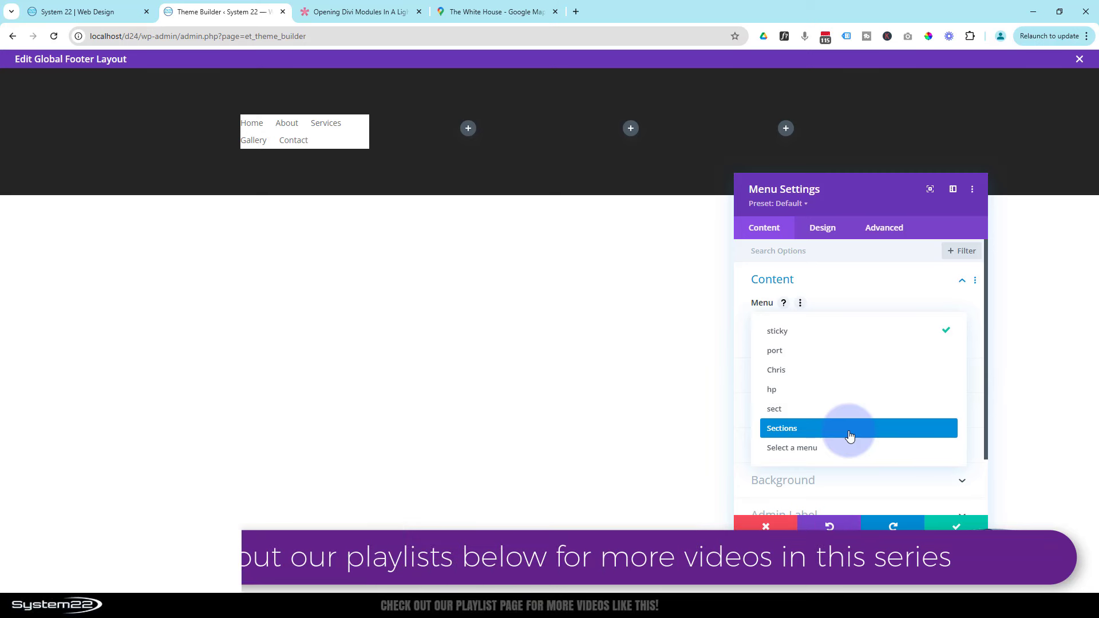
pyautogui.click(849, 284)
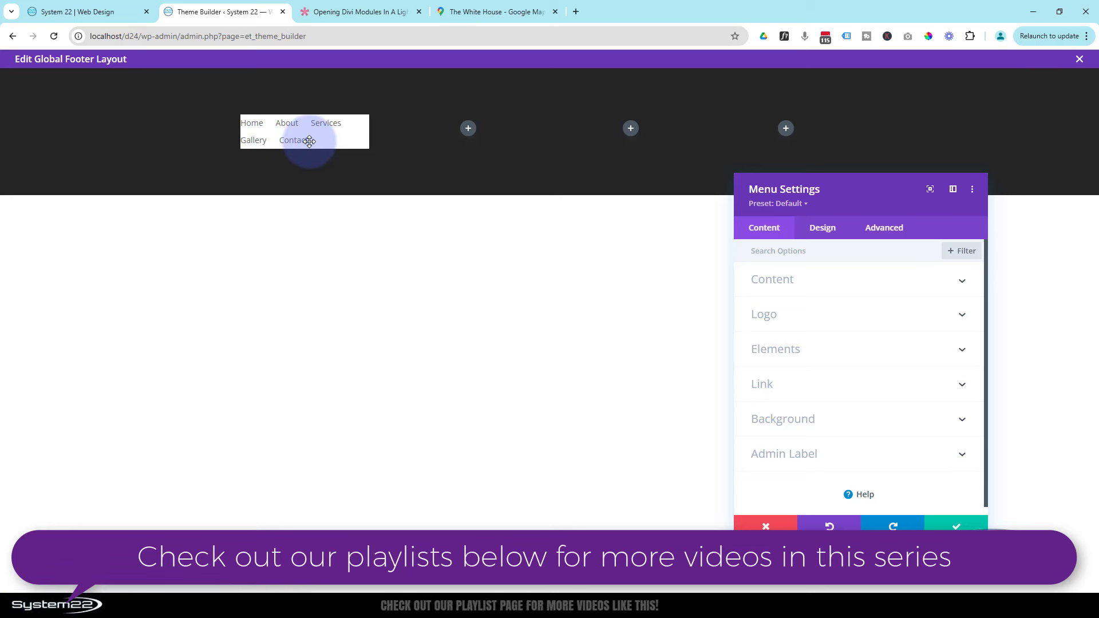
# Set the menu module's width to 100px in its sizing options
pyautogui.click(825, 230)
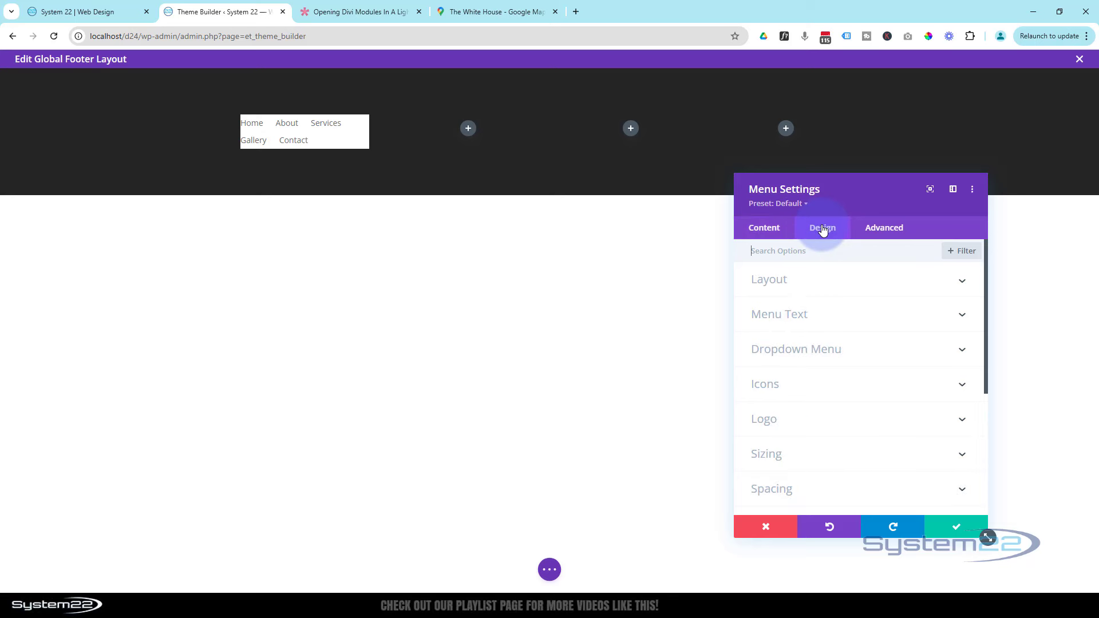
pyautogui.click(836, 452)
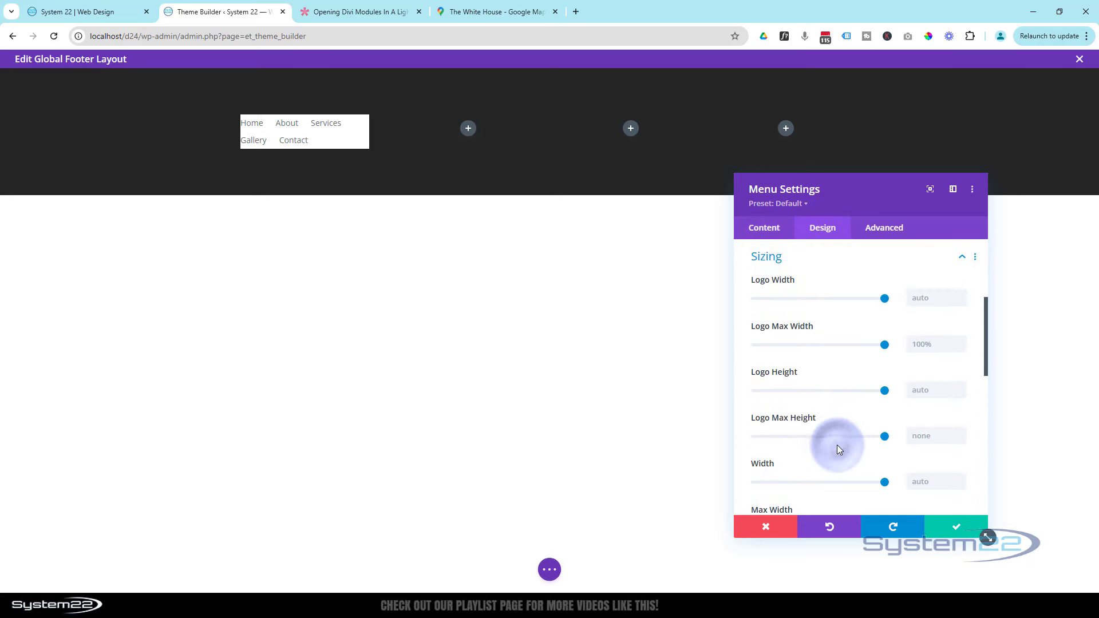
pyautogui.scroll(-1, 795, 421)
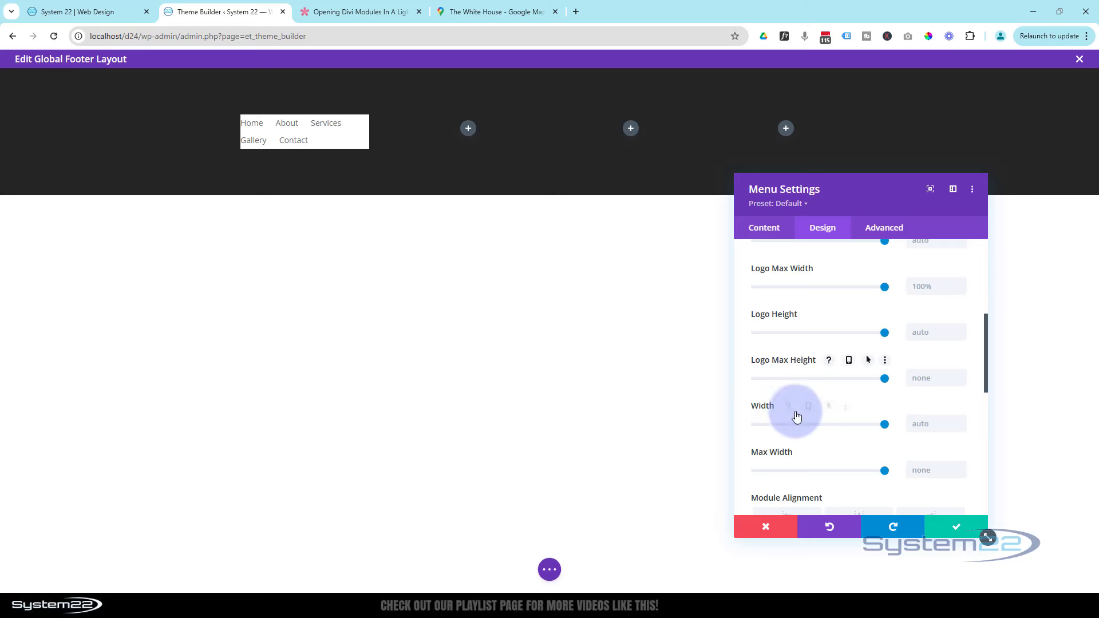
pyautogui.click(910, 424)
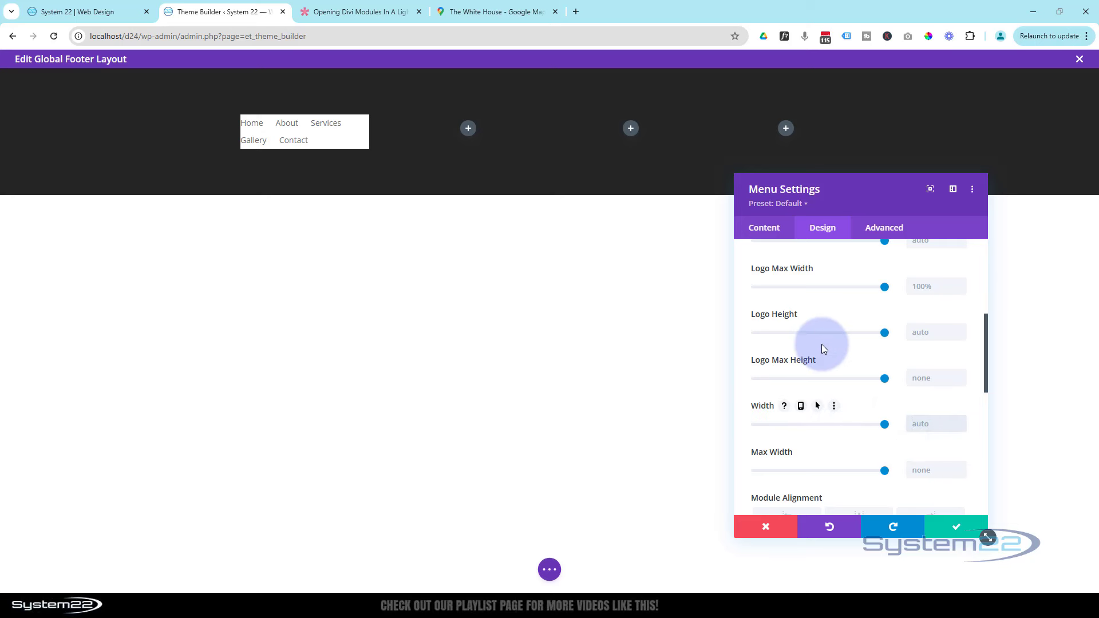
pyautogui.write('100')
pyautogui.write('%')
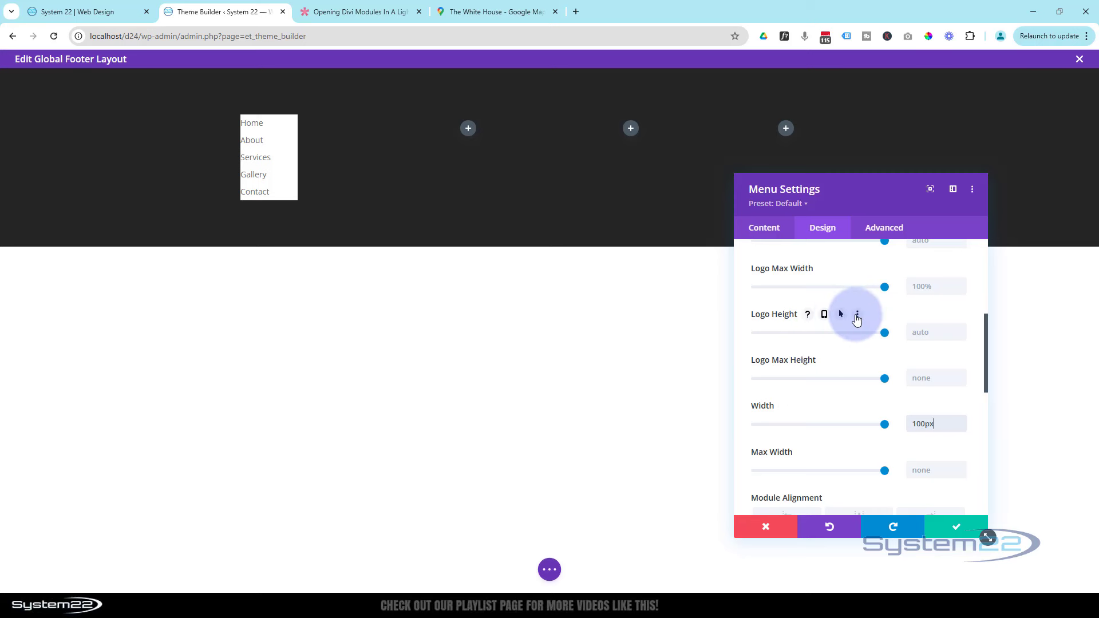
# Remove the white background colour from the menu module so the dark footer section shows behind it
pyautogui.click(760, 230)
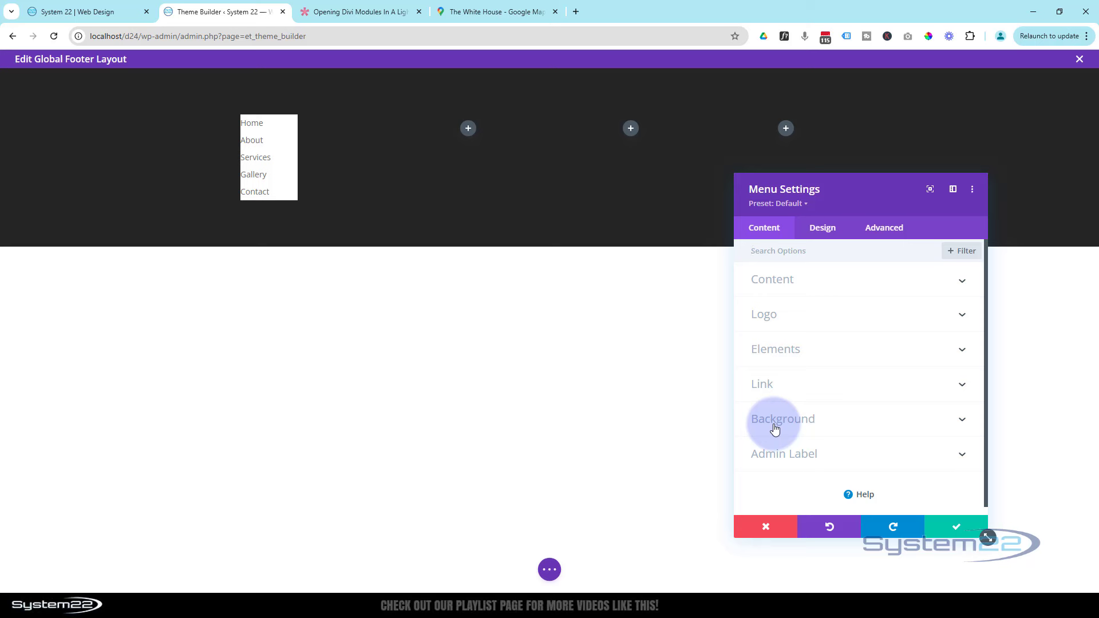
pyautogui.click(775, 428)
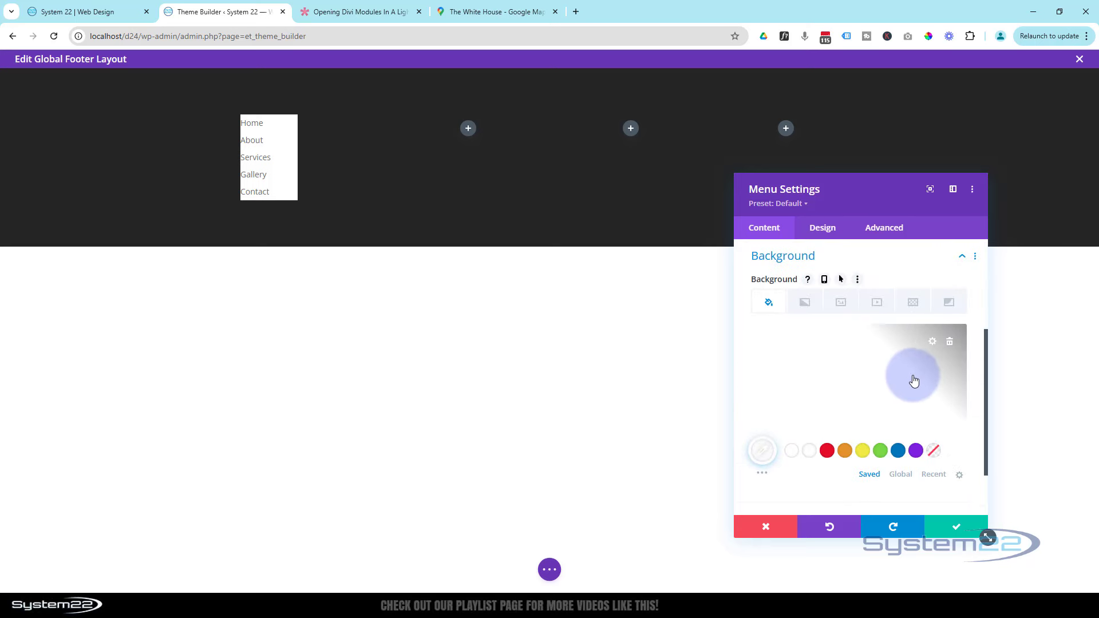
pyautogui.click(950, 341)
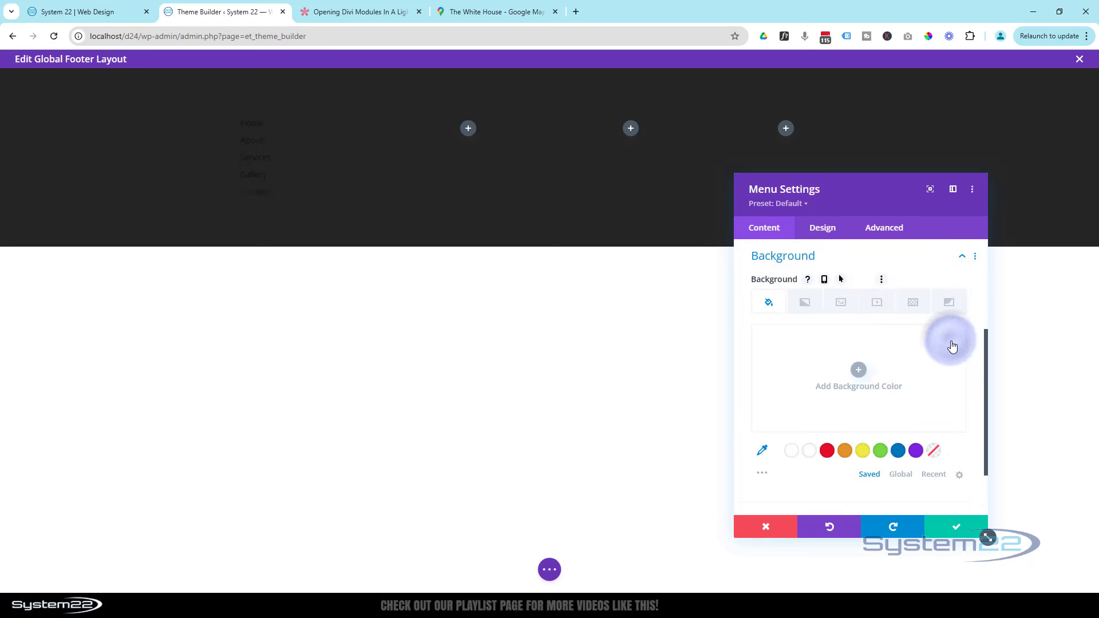
# Set the menu module's text colour to white (#ffffff)
pyautogui.click(834, 229)
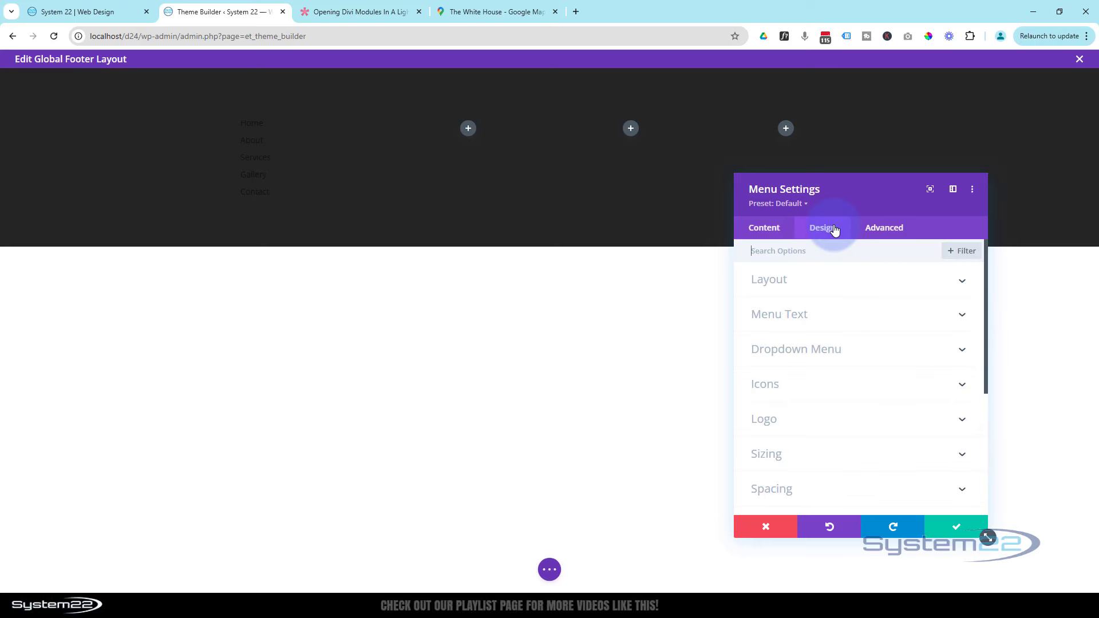
pyautogui.click(831, 317)
pyautogui.scroll(-3, 834, 321)
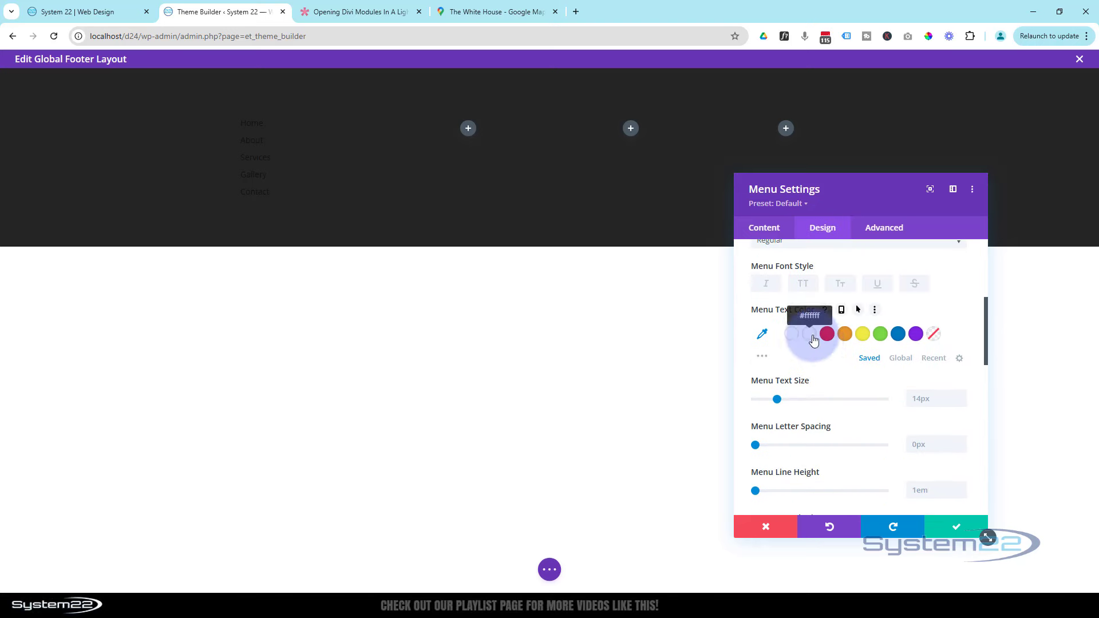
pyautogui.click(813, 340)
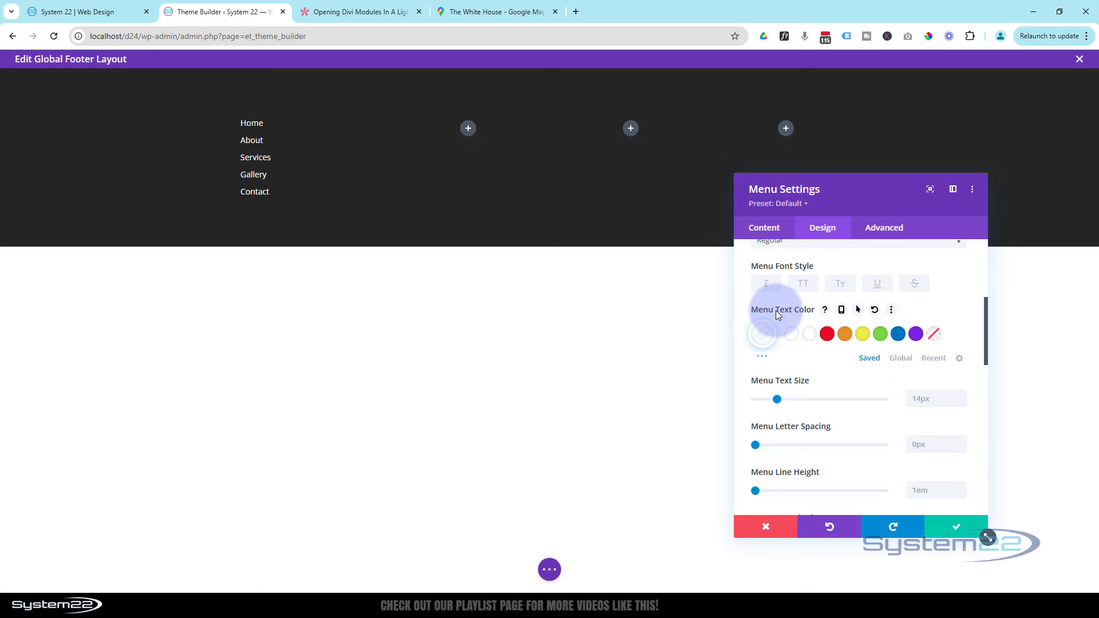
# Enable a hover state for the menu text colour and set the hover colour to orange
pyautogui.click(858, 312)
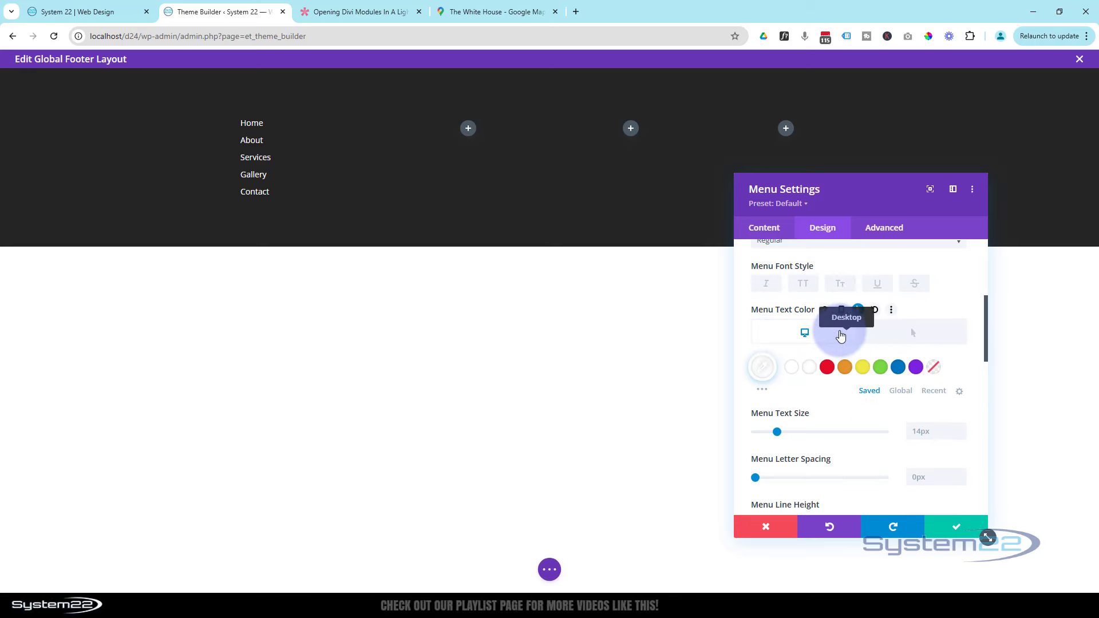
pyautogui.click(891, 339)
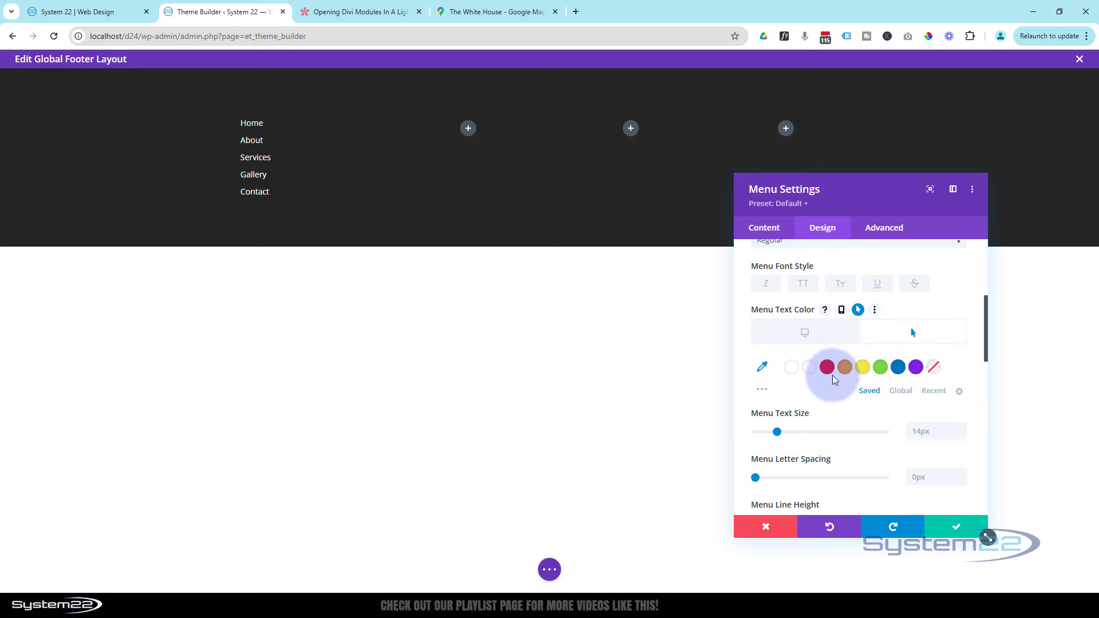
pyautogui.click(845, 369)
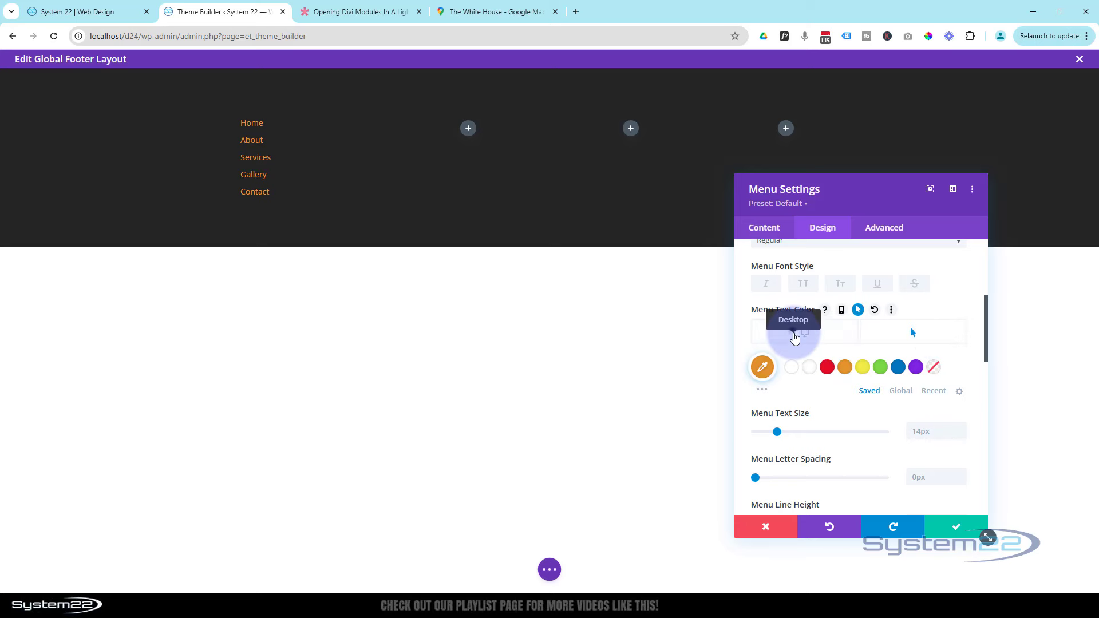
pyautogui.click(794, 337)
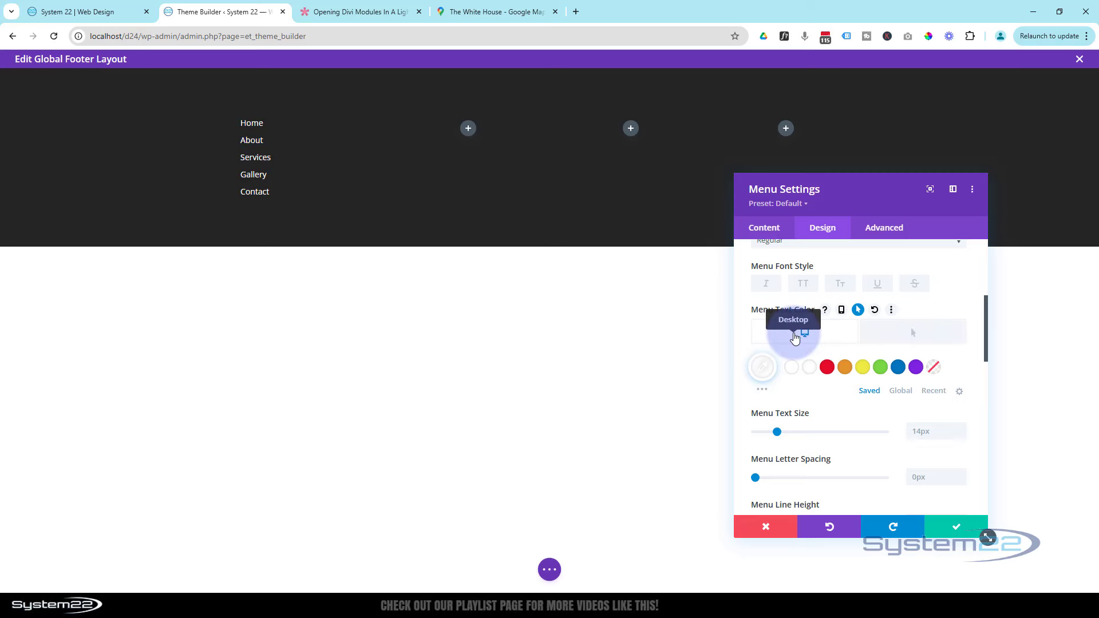
# Centre the menu module within its column using module alignment and save the menu settings
pyautogui.scroll(5, 853, 391)
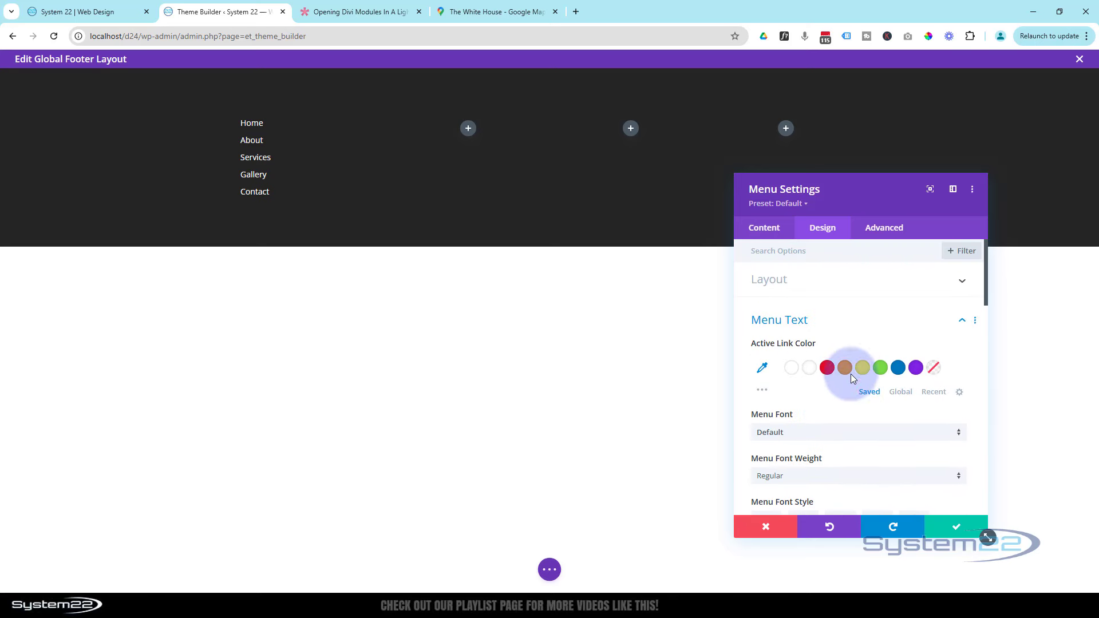
pyautogui.click(844, 323)
pyautogui.scroll(-2, 844, 325)
pyautogui.scroll(-1, 843, 325)
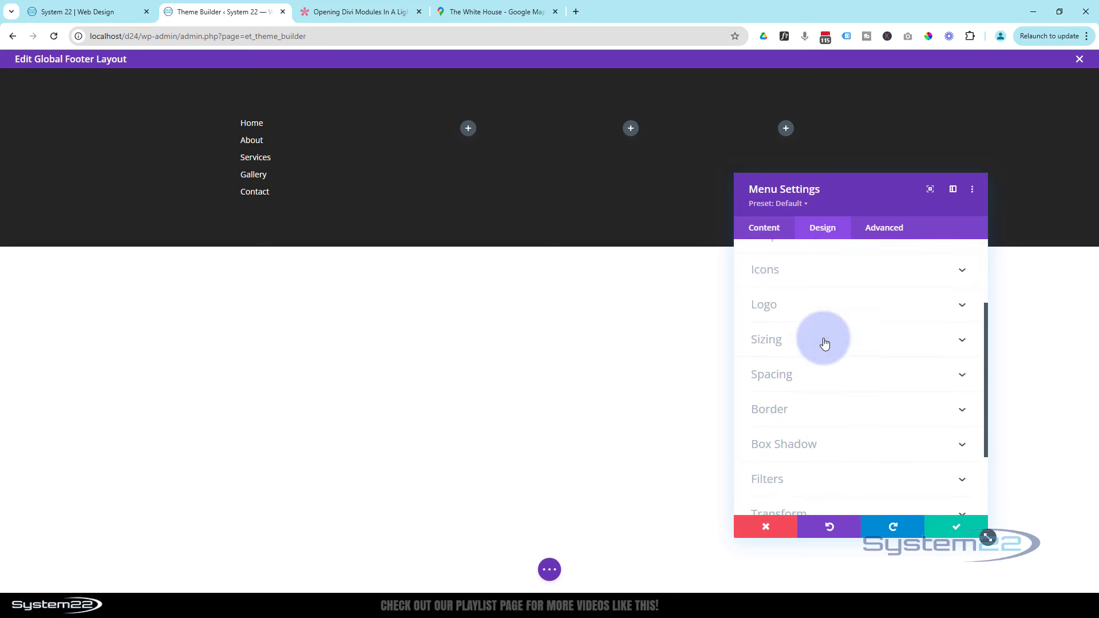
pyautogui.click(823, 339)
pyautogui.scroll(-4, 823, 339)
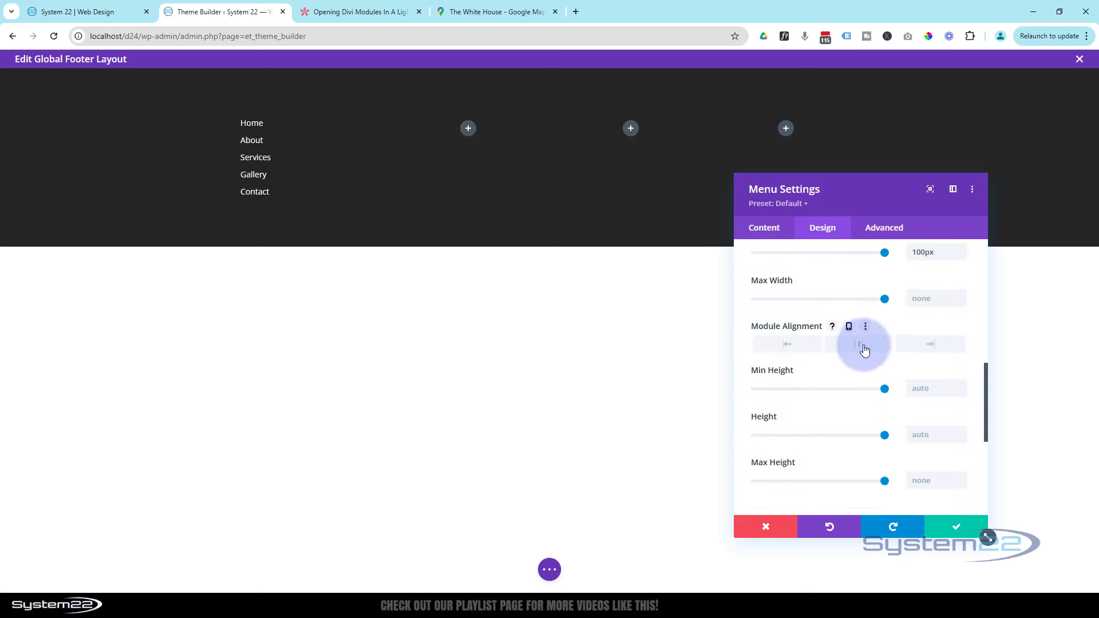
pyautogui.click(863, 346)
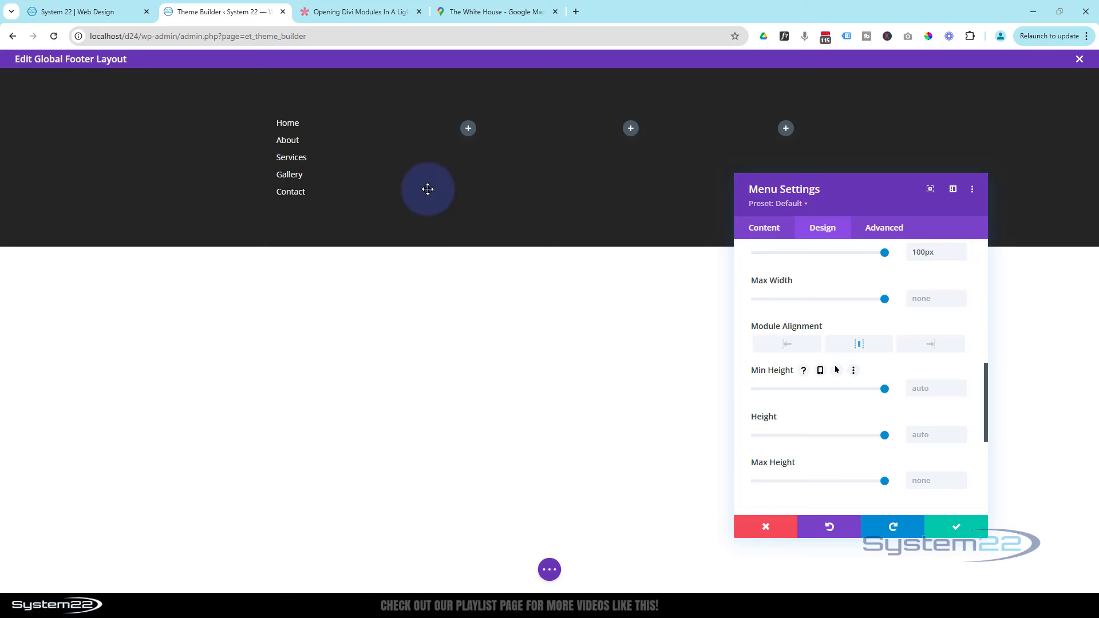
pyautogui.click(956, 526)
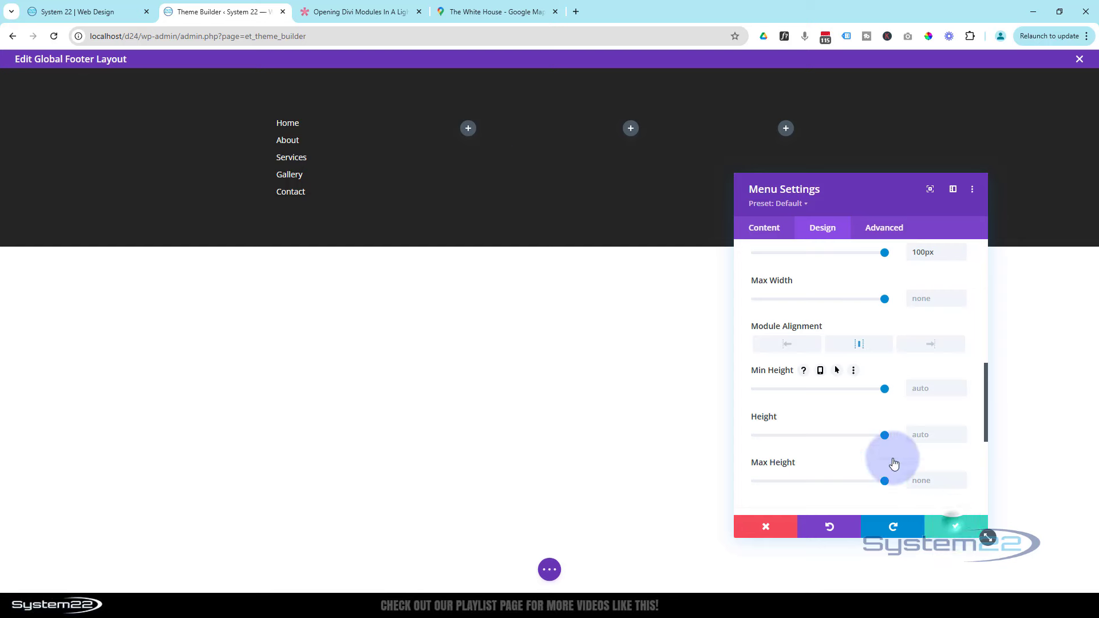
# Add an Icon module to the second footer column and choose the outlined envelope from the "mail" icons
pyautogui.click(470, 132)
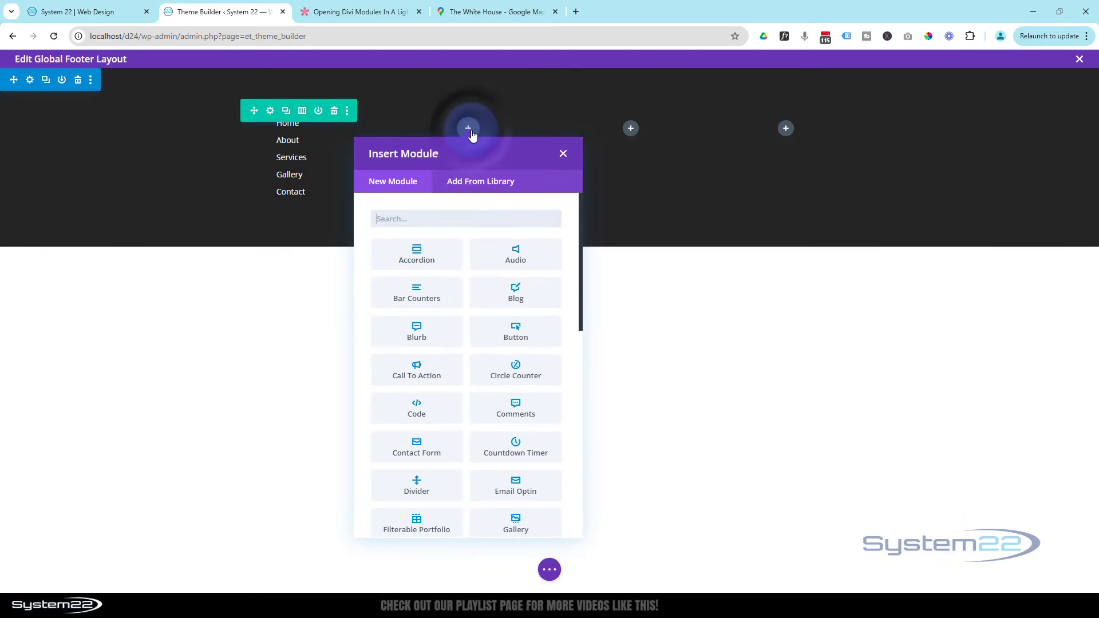
pyautogui.scroll(-4, 509, 259)
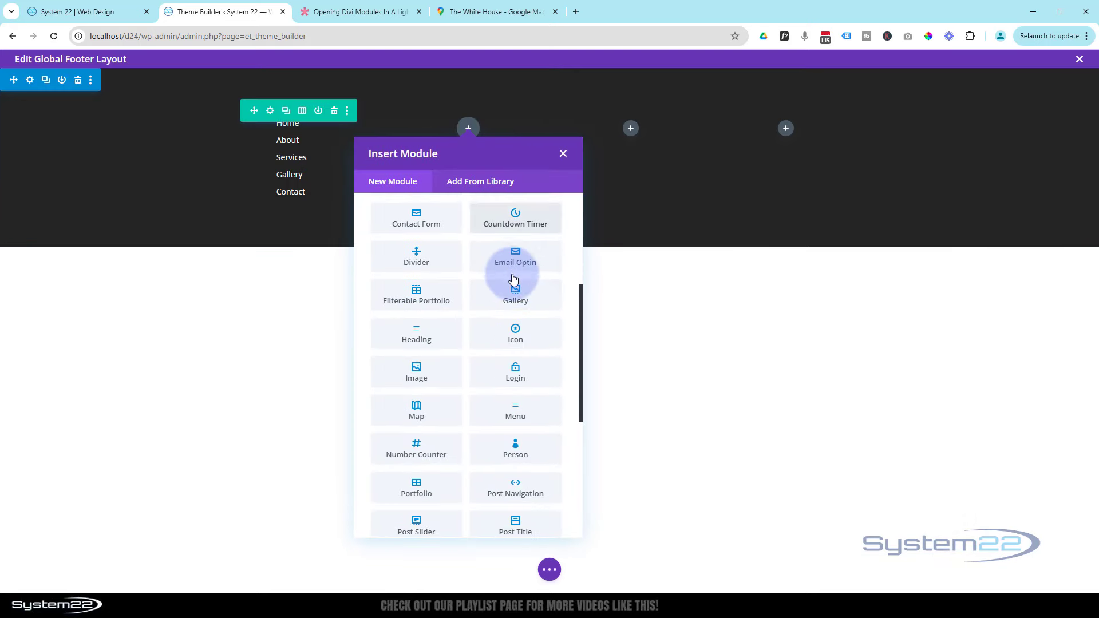
pyautogui.click(517, 331)
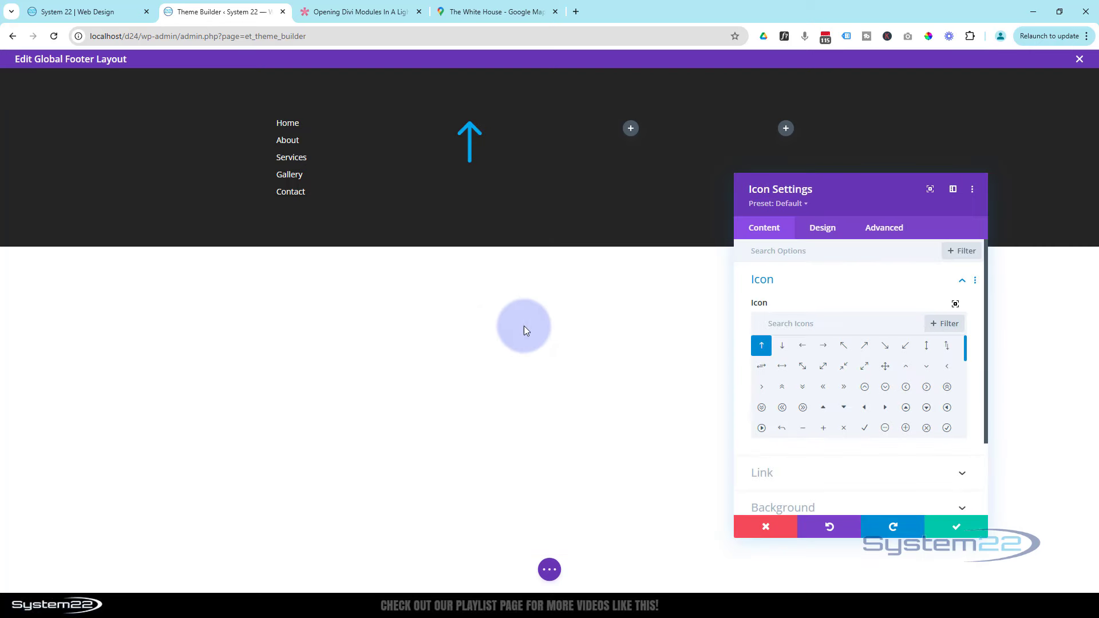
pyautogui.click(800, 324)
pyautogui.write('m')
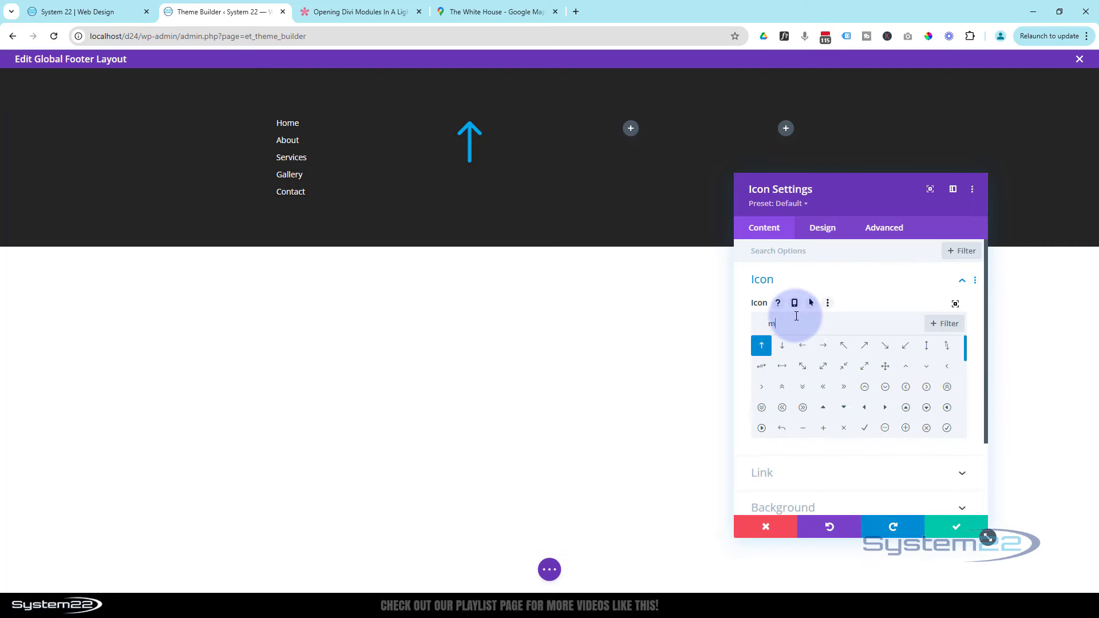
pyautogui.write('ail')
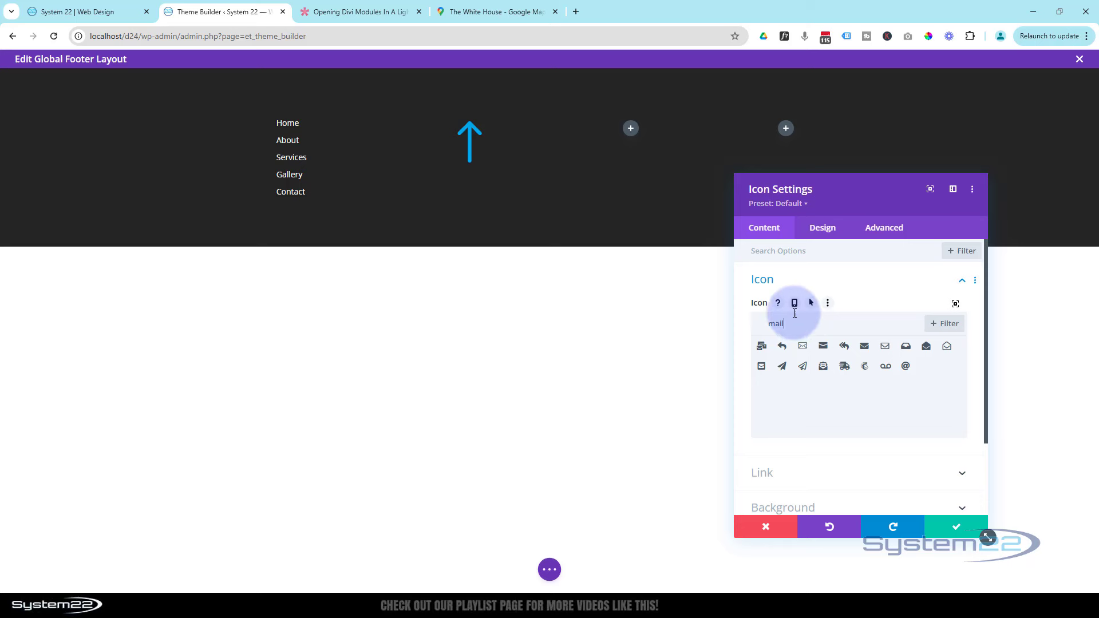
pyautogui.click(805, 347)
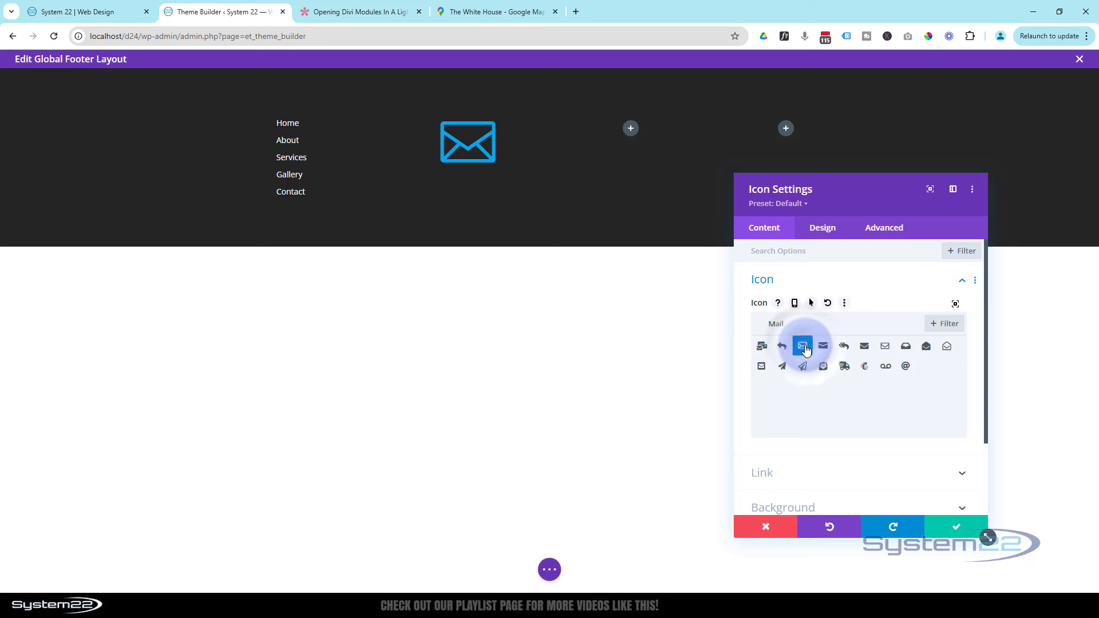
# Style the envelope icon at 40px in white (#ffffff) with centred alignment
pyautogui.click(827, 228)
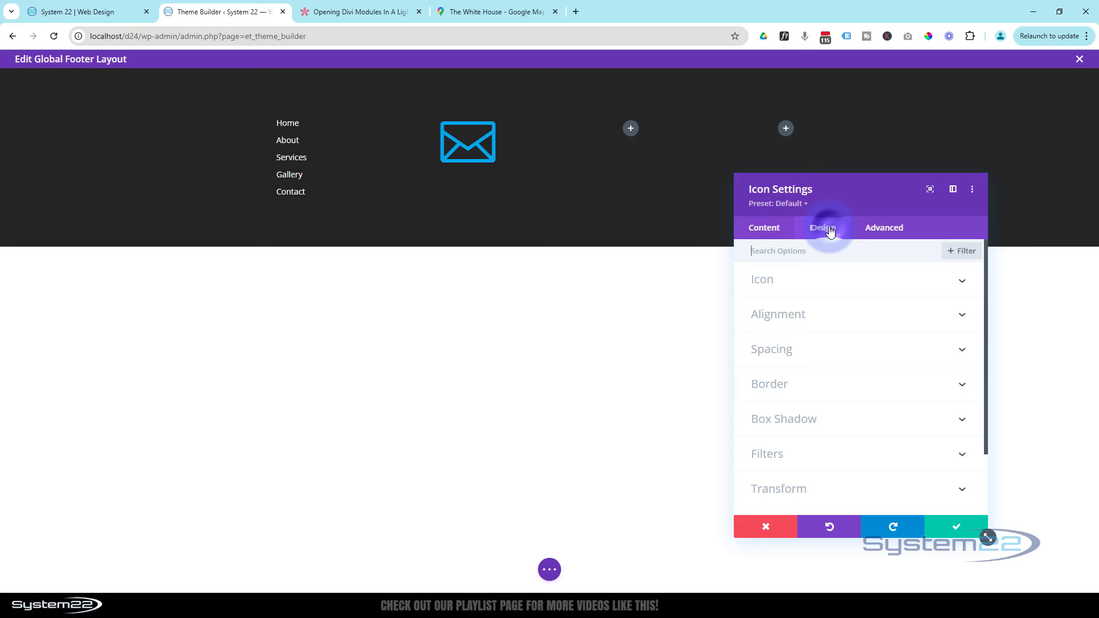
pyautogui.click(852, 286)
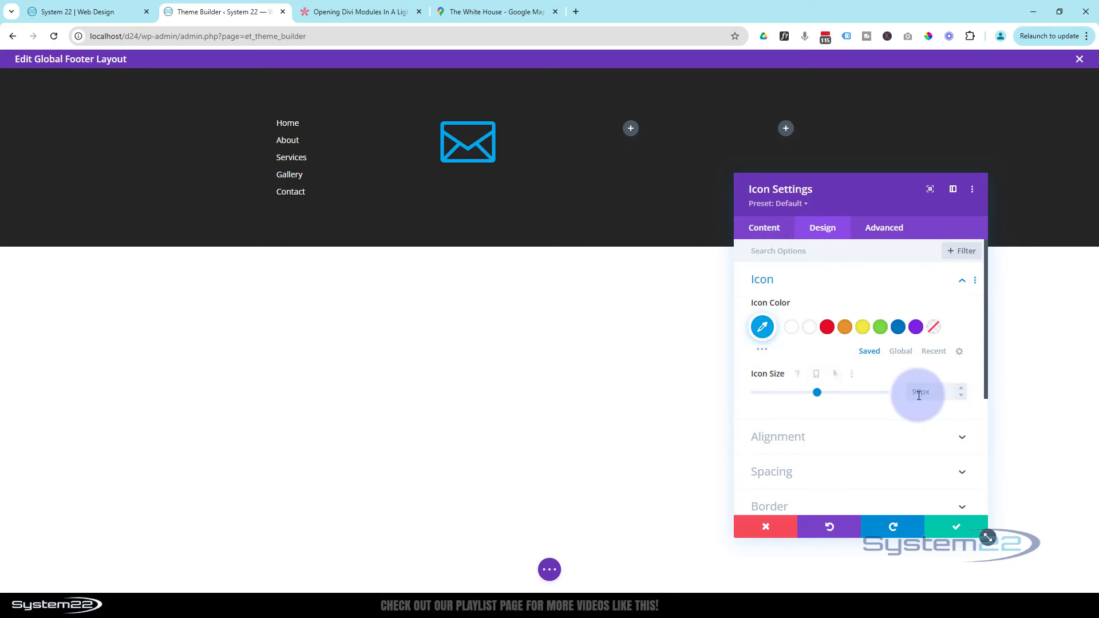
pyautogui.write('40')
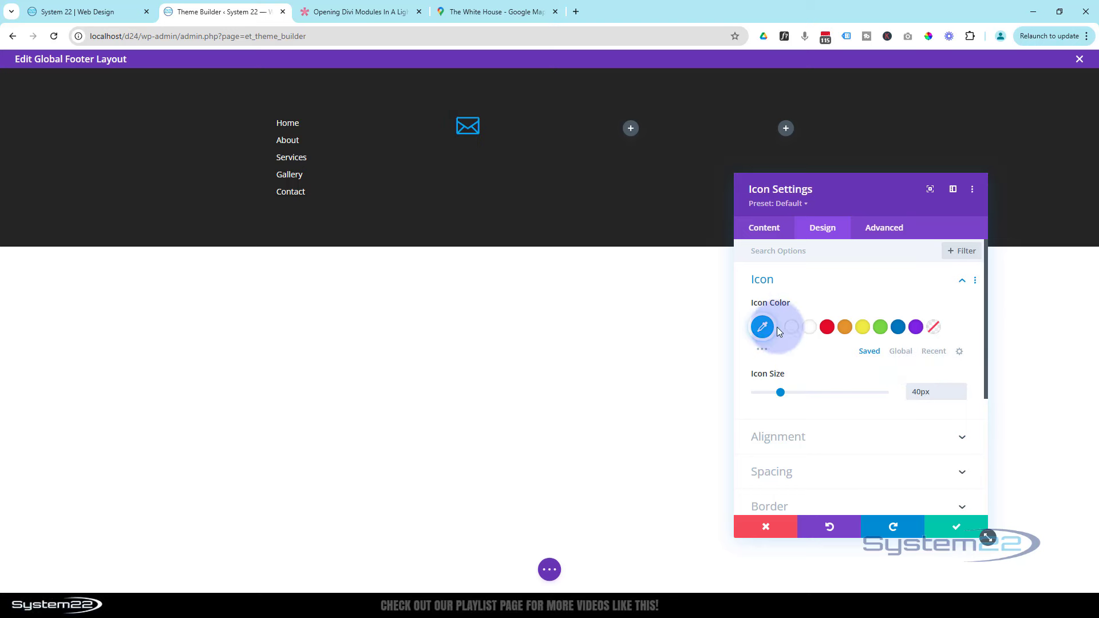
pyautogui.click(810, 331)
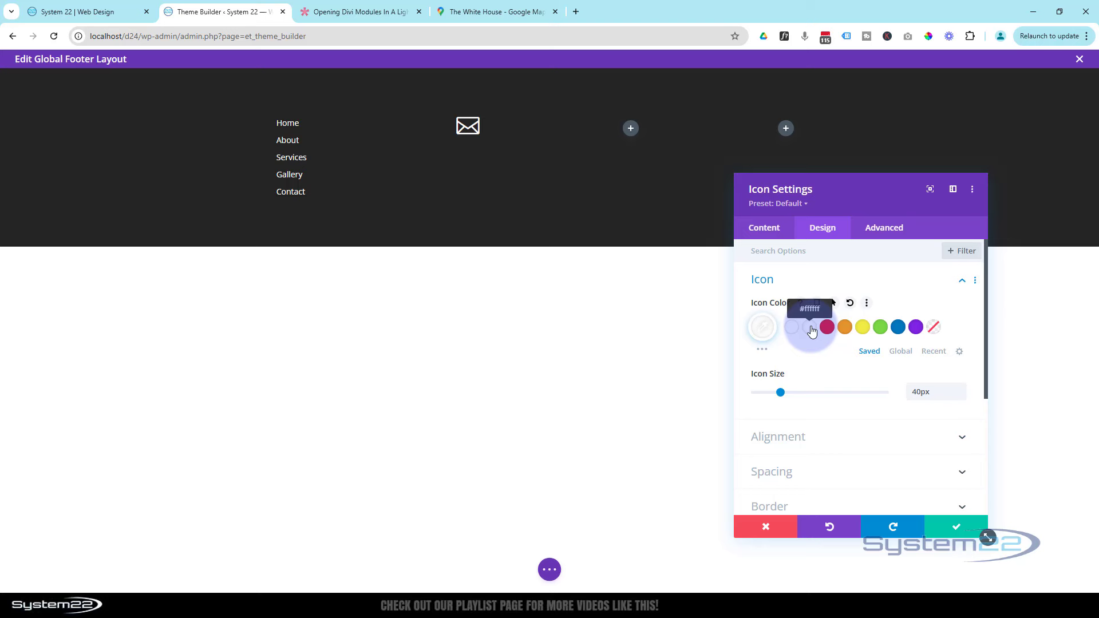
pyautogui.scroll(-2, 811, 332)
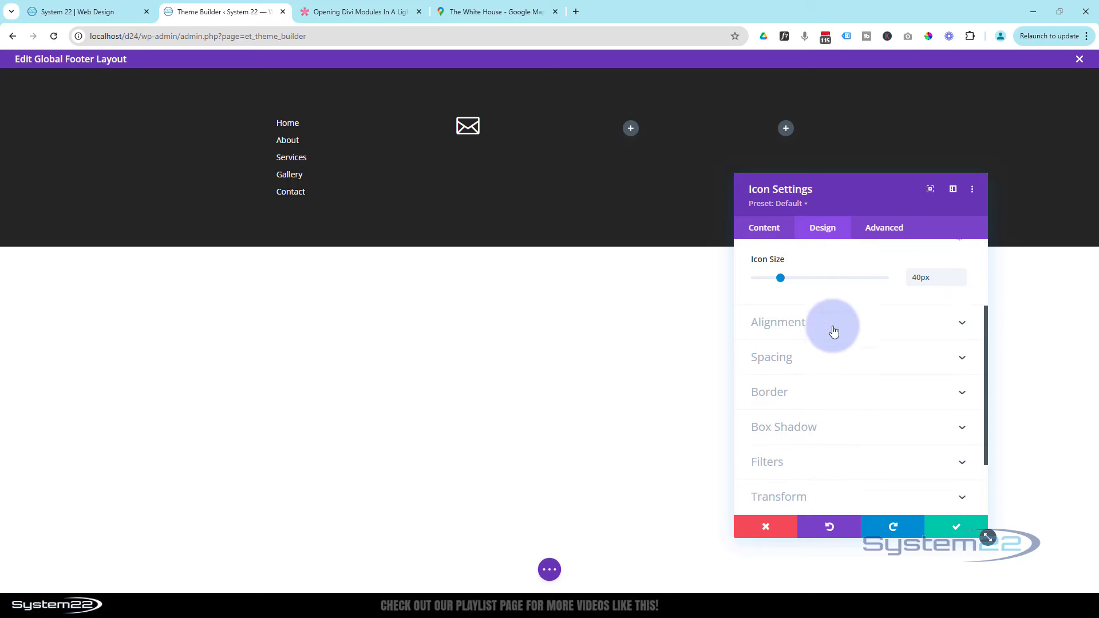
pyautogui.click(834, 322)
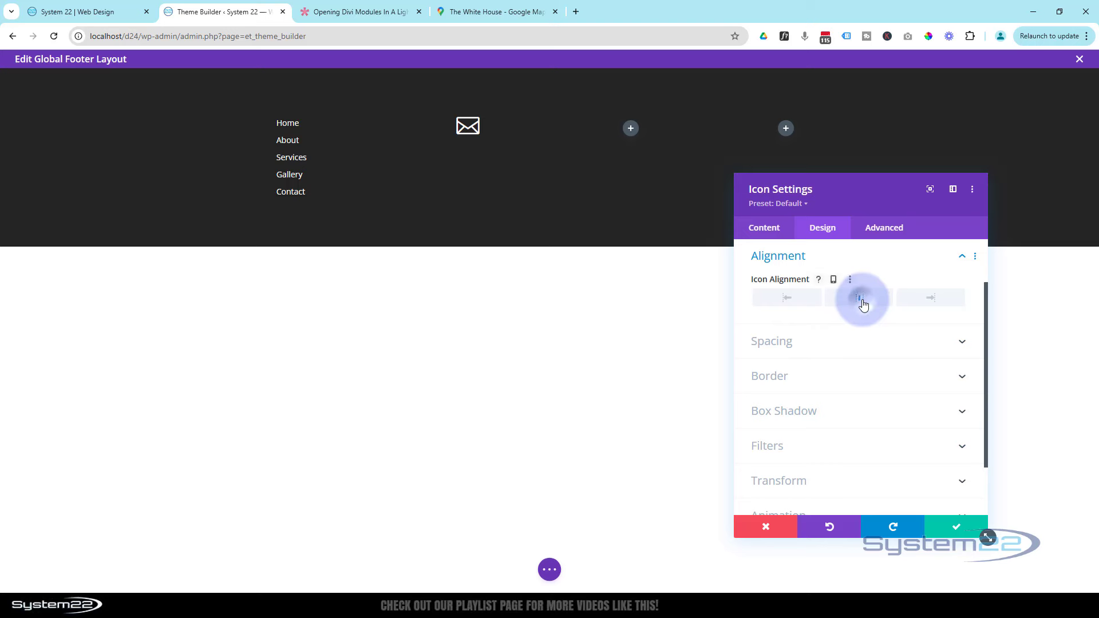
# Give the envelope icon module a black (#000000) background colour
pyautogui.click(763, 232)
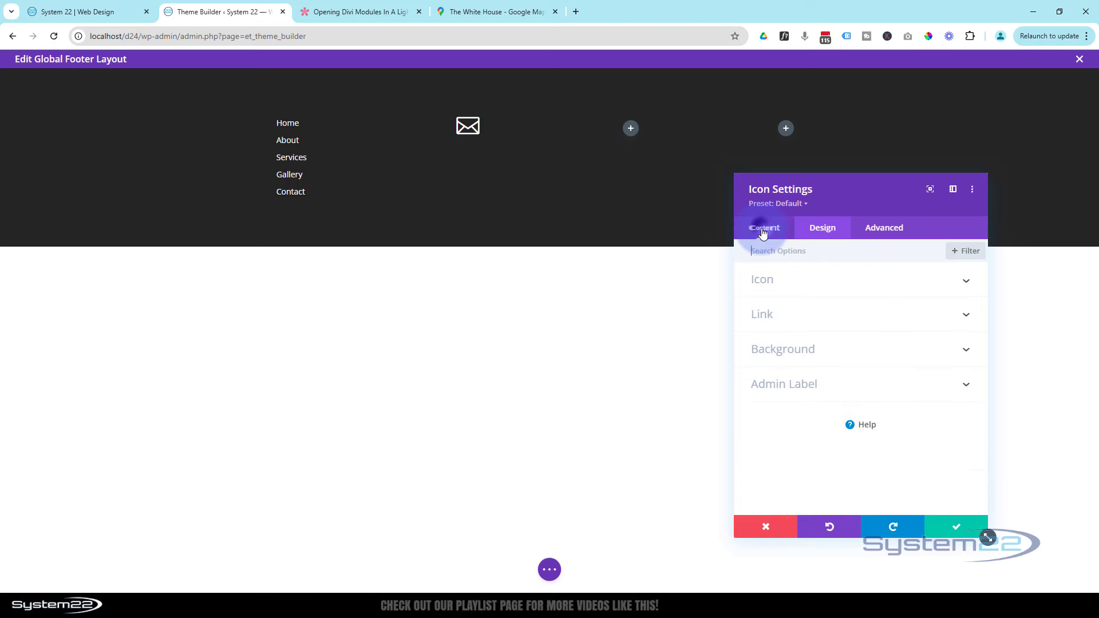
pyautogui.click(810, 359)
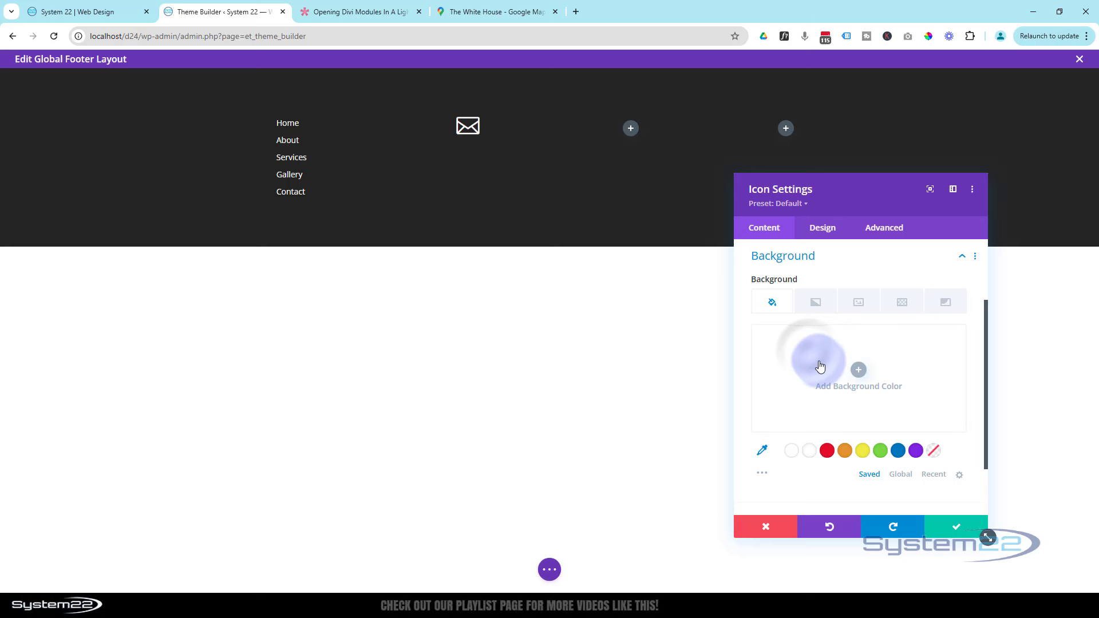
pyautogui.click(761, 473)
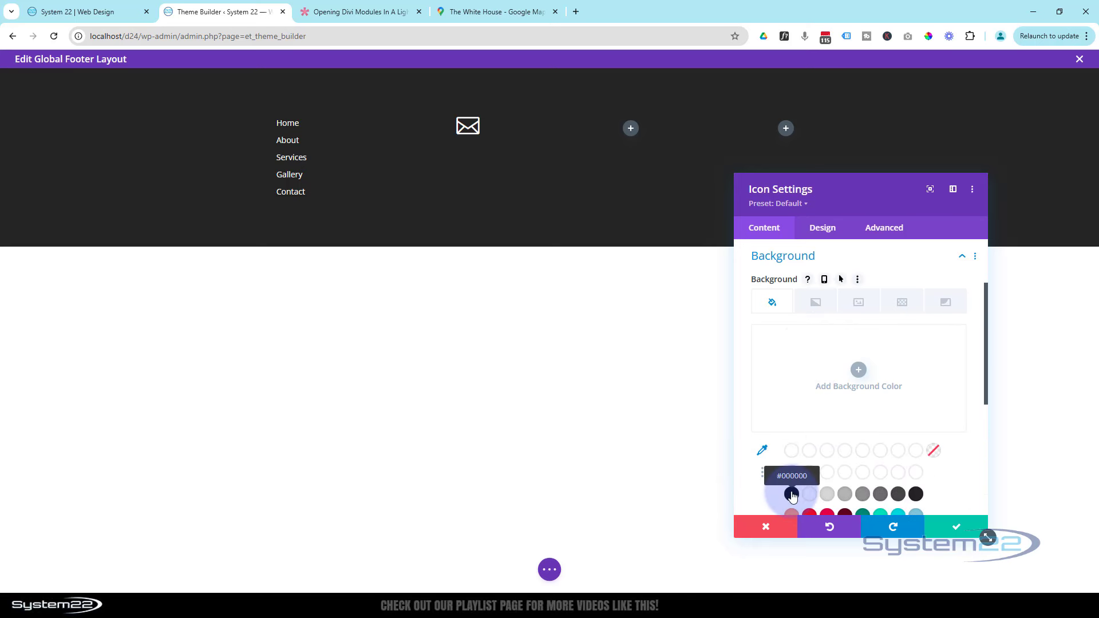
pyautogui.click(790, 495)
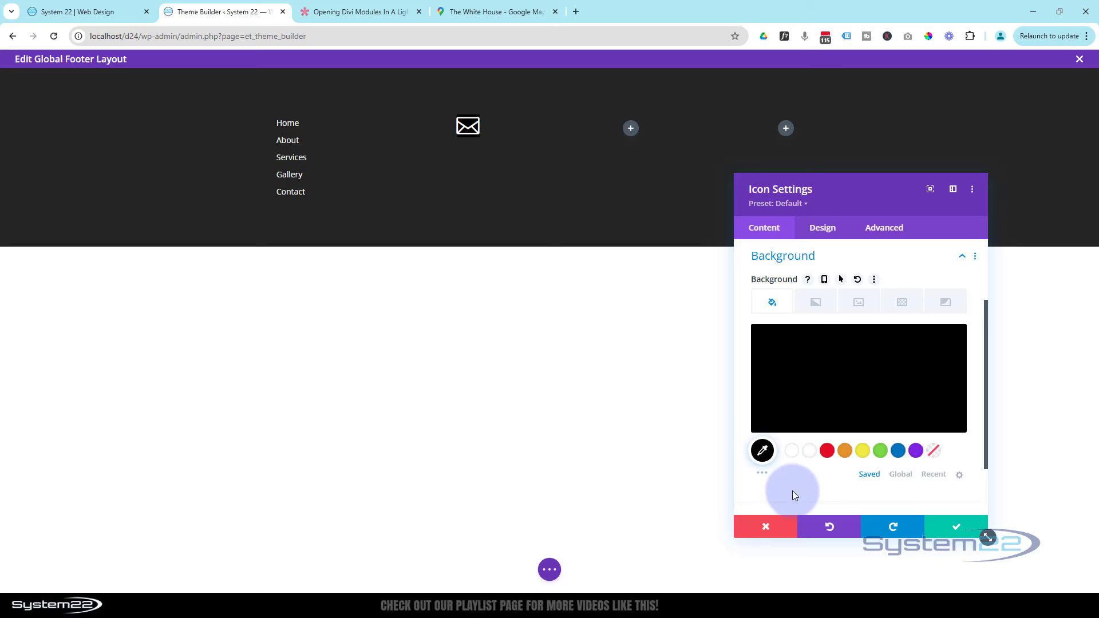
# Set the envelope icon's padding to 10px on all four sides, linking top with bottom and left with right
pyautogui.click(828, 228)
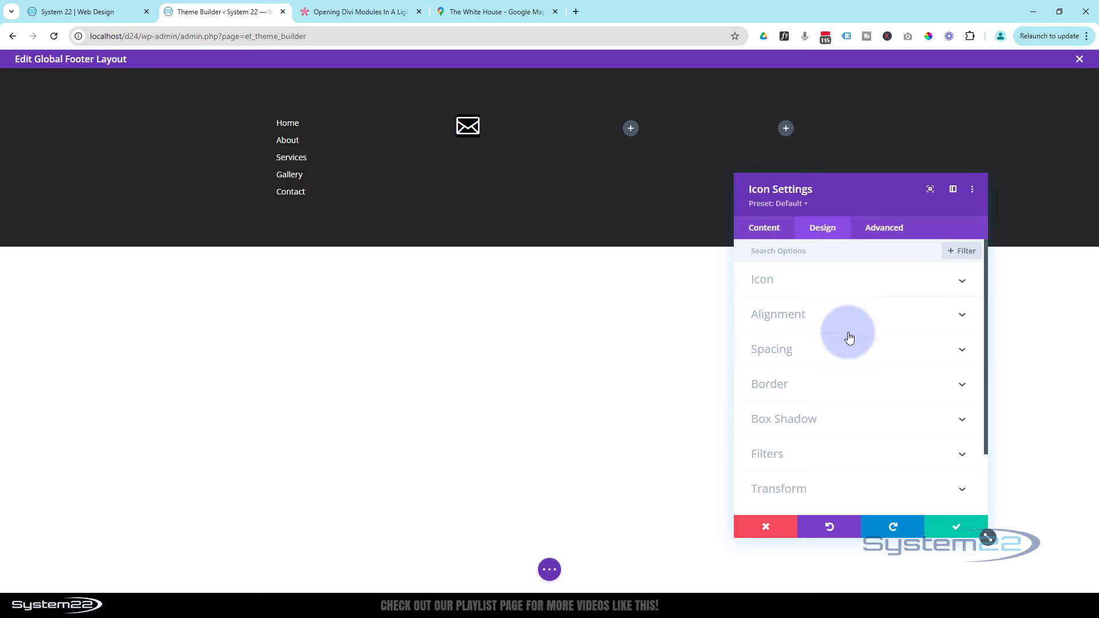
pyautogui.click(852, 355)
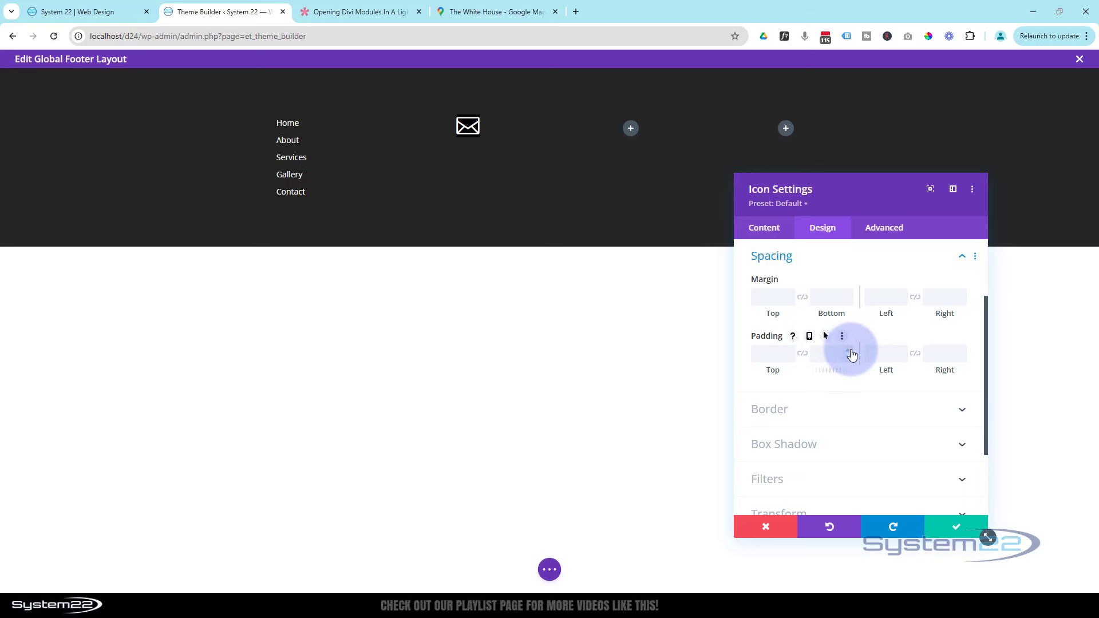
pyautogui.click(770, 354)
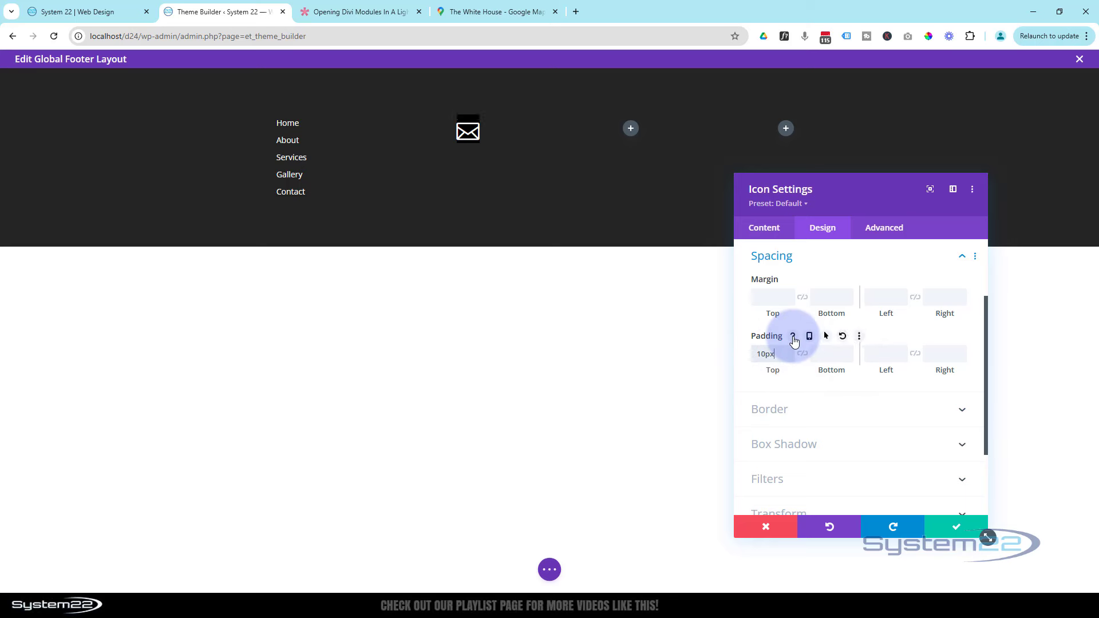
pyautogui.click(802, 354)
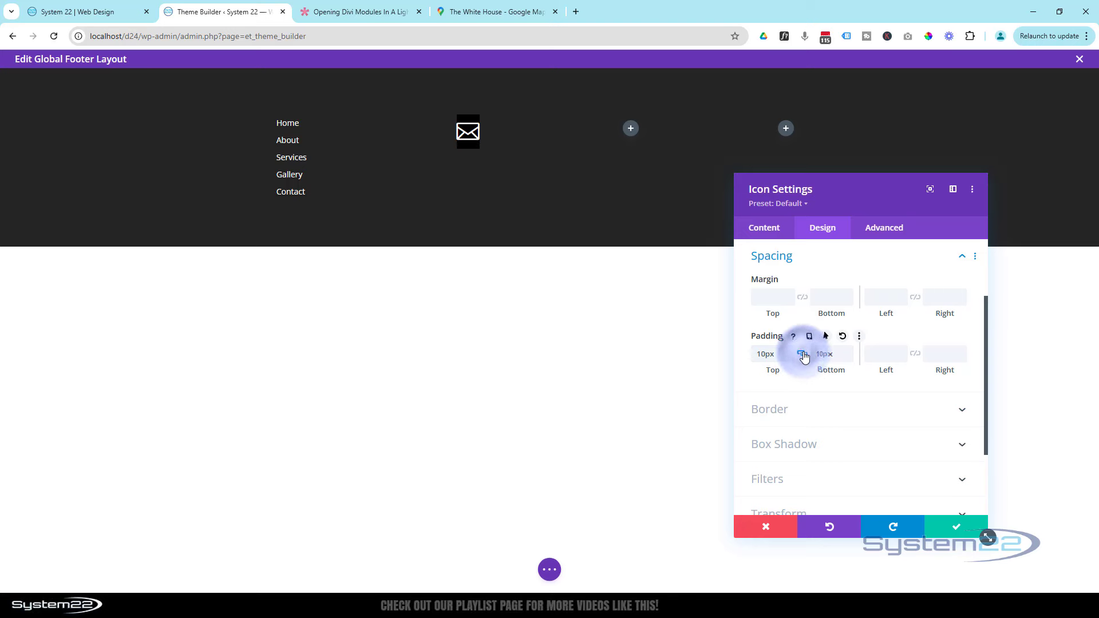
pyautogui.click(876, 358)
pyautogui.click(878, 354)
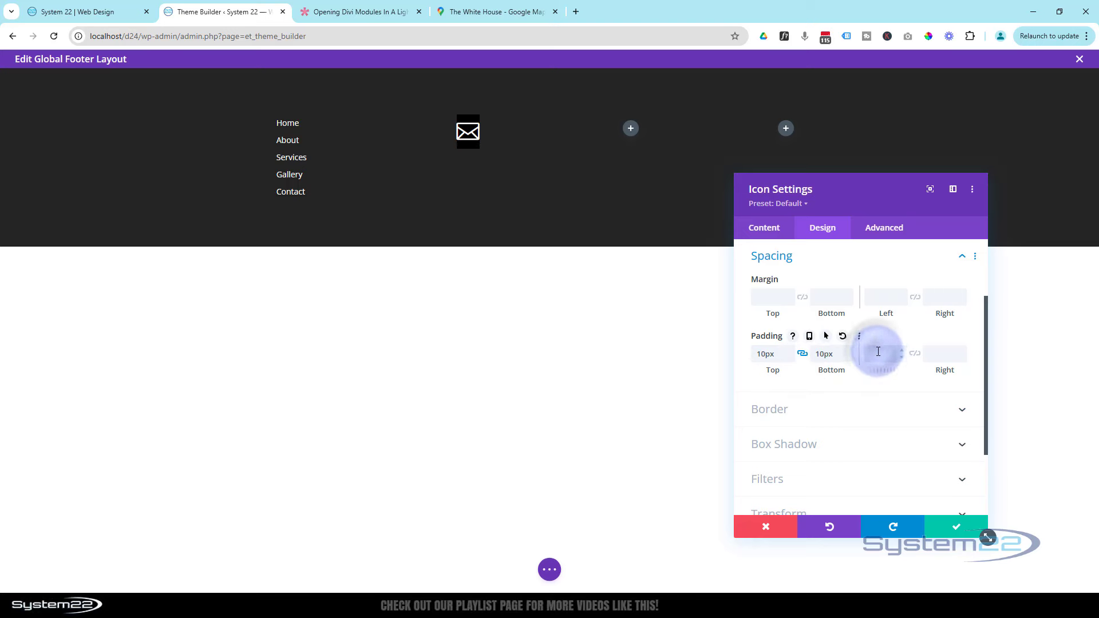
pyautogui.click(915, 354)
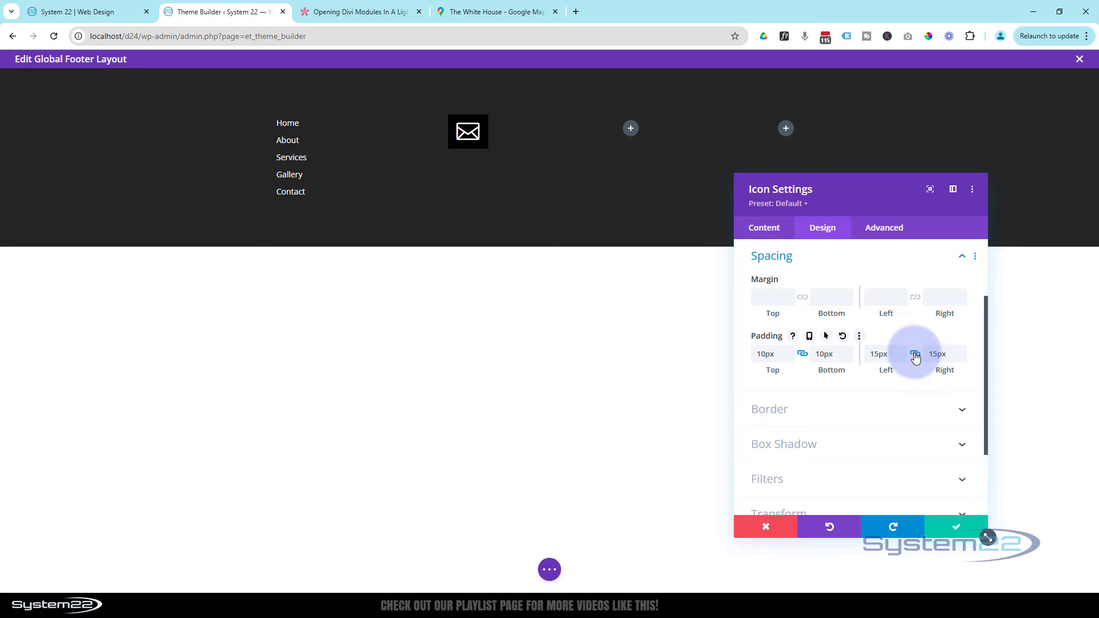
pyautogui.click(877, 353)
pyautogui.write('0')
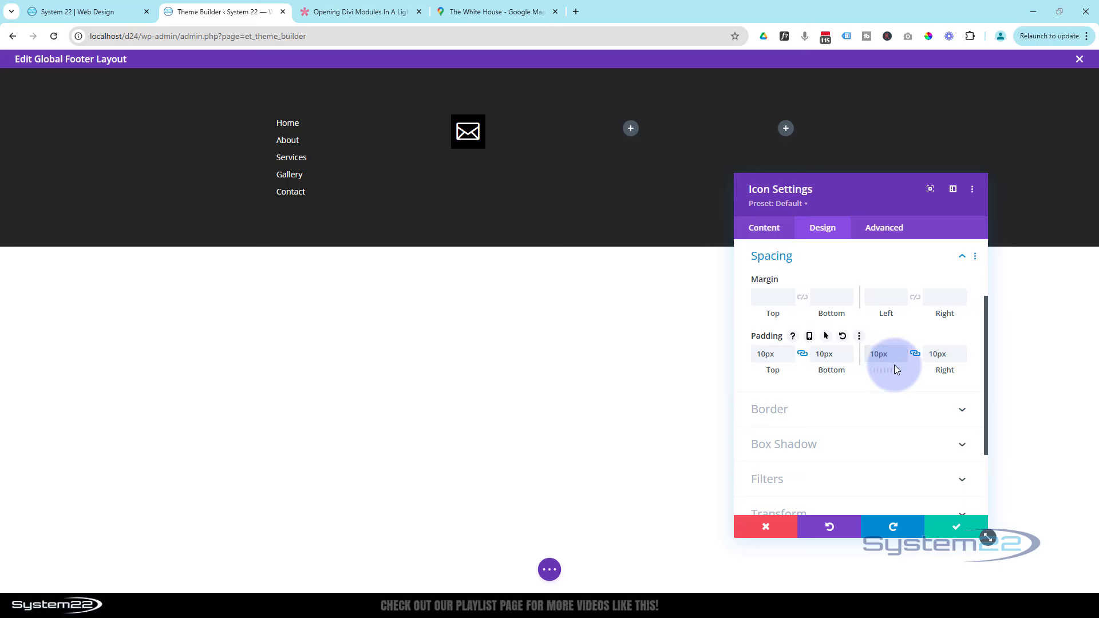
# Round all four corners of the envelope icon module to 50px
pyautogui.scroll(-1, 888, 368)
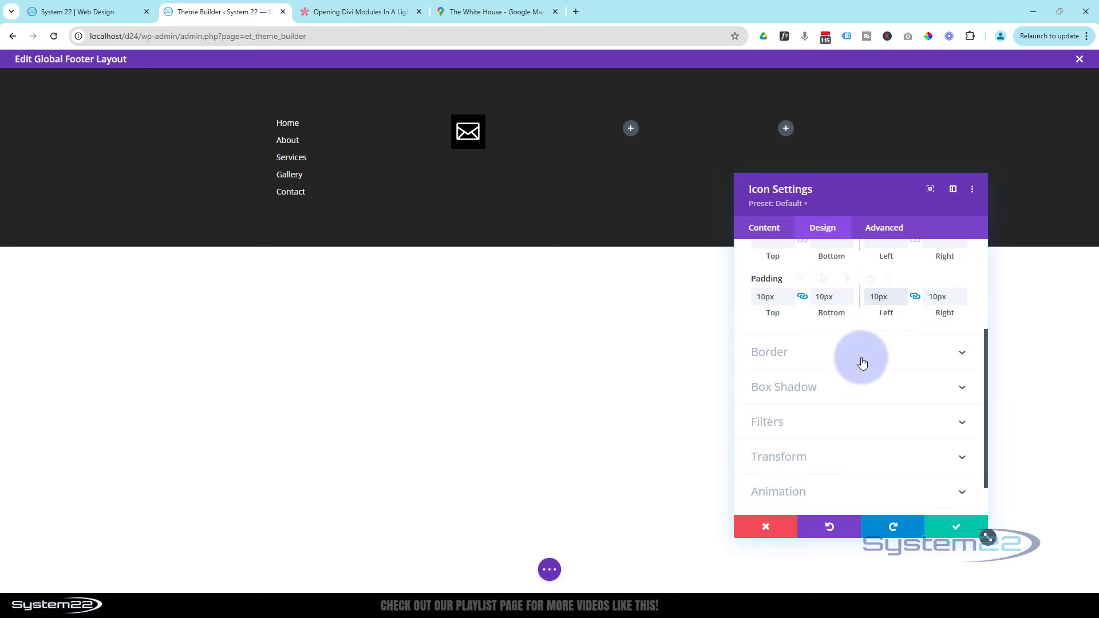
pyautogui.click(862, 363)
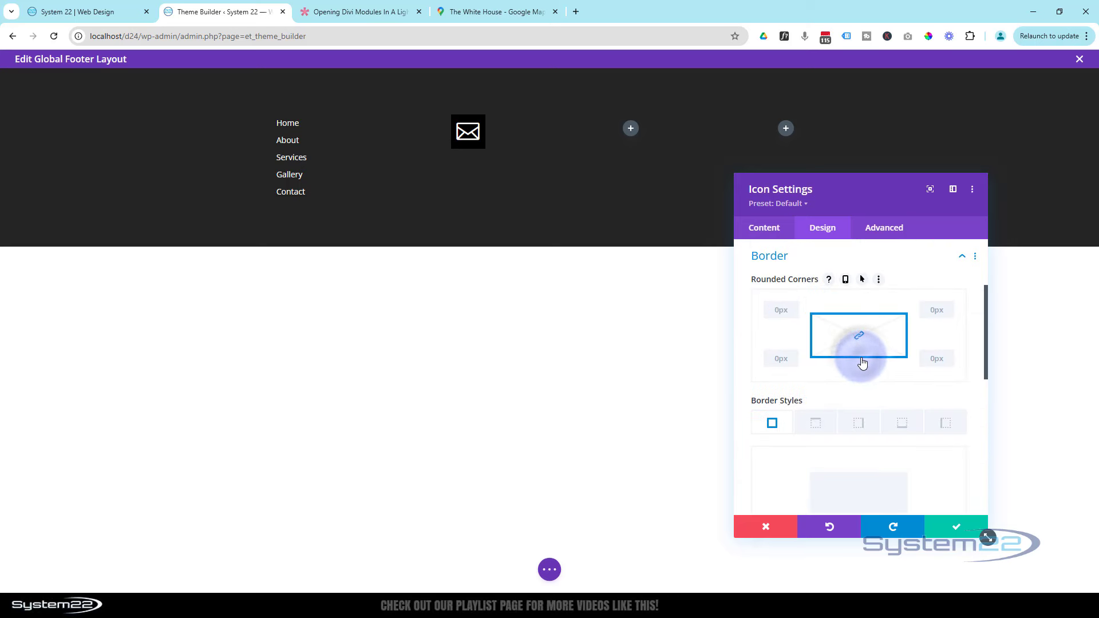
pyautogui.click(778, 310)
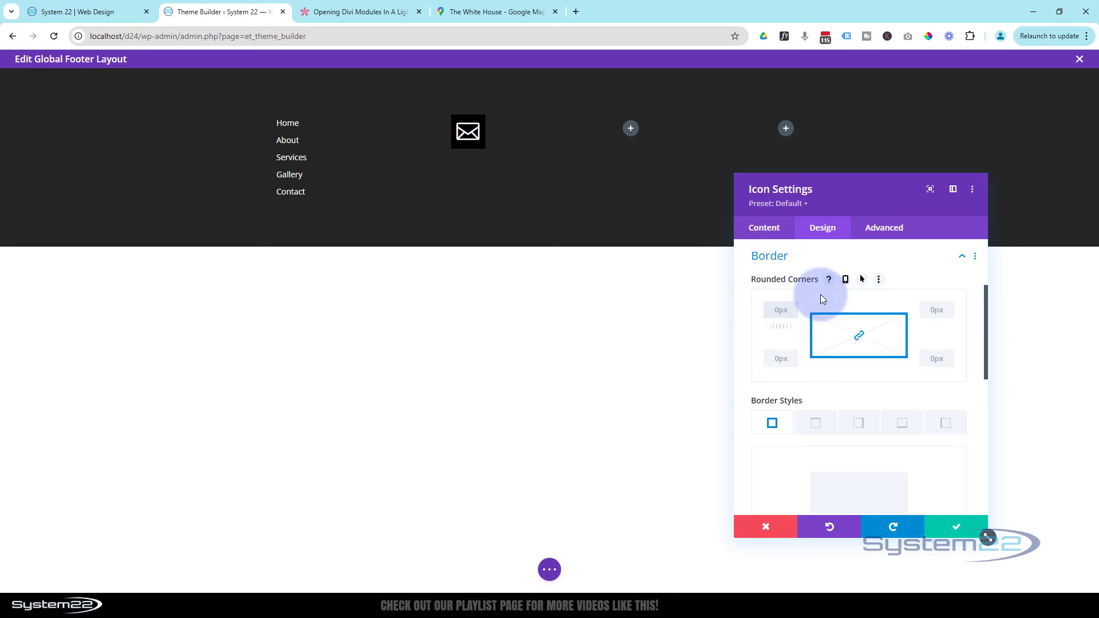
pyautogui.write('50')
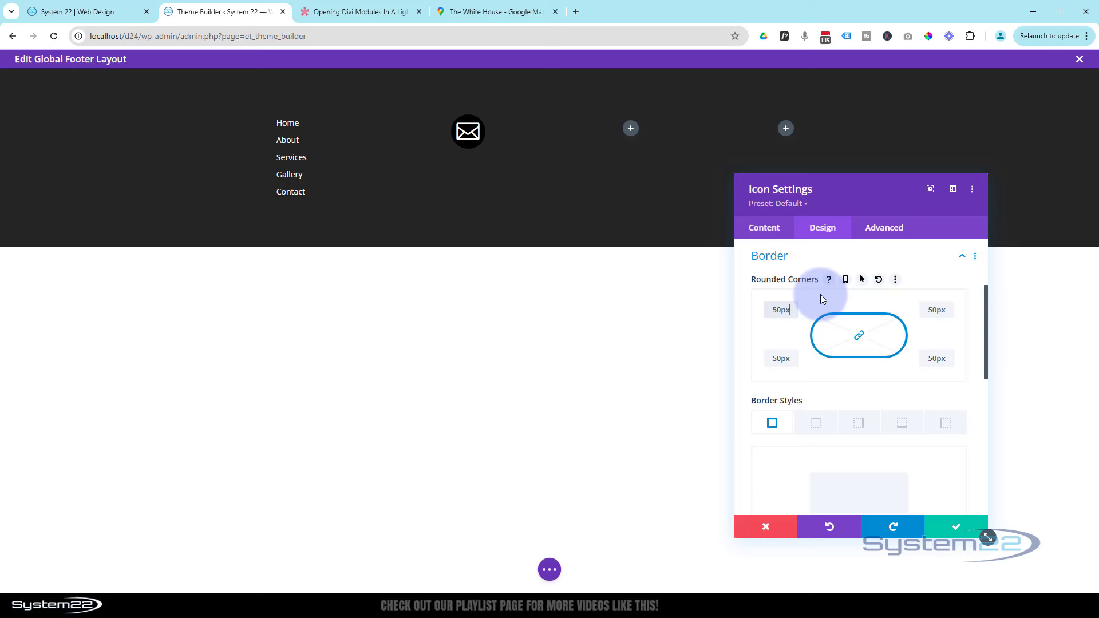
pyautogui.click(845, 331)
# Give the envelope icon a 1px orange (#e09900) border and save the icon settings
pyautogui.scroll(-1, 846, 333)
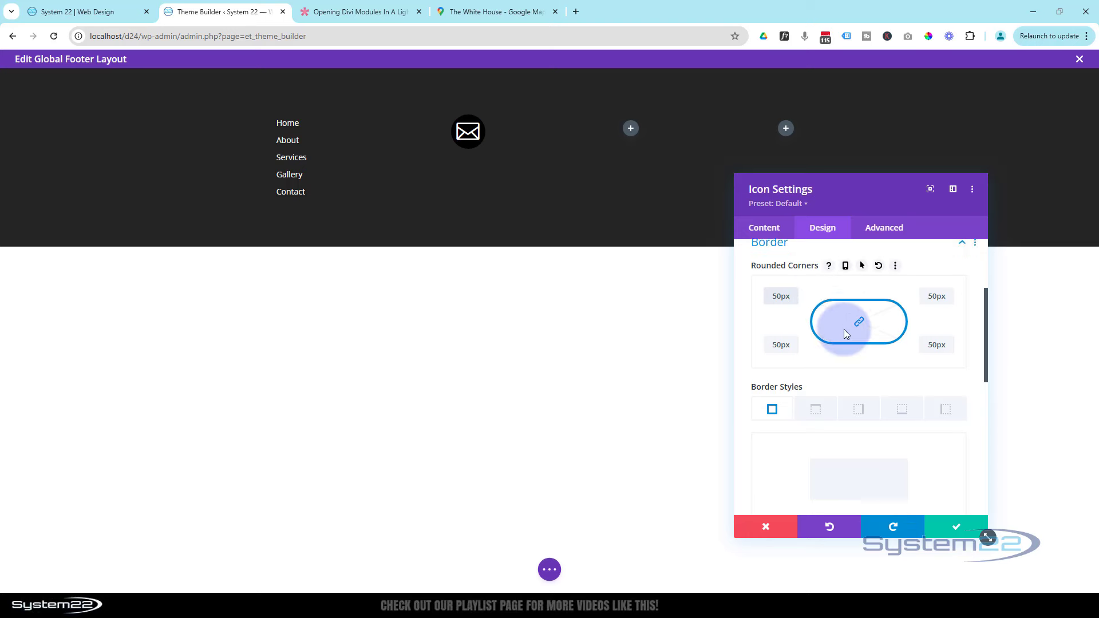
pyautogui.scroll(-5, 846, 331)
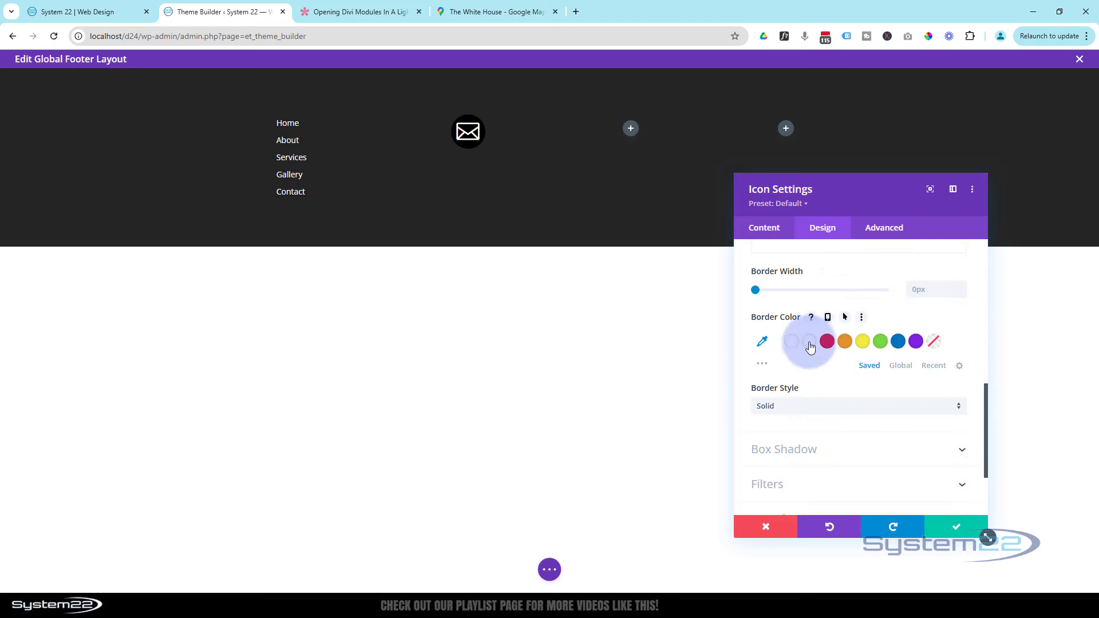
pyautogui.click(846, 342)
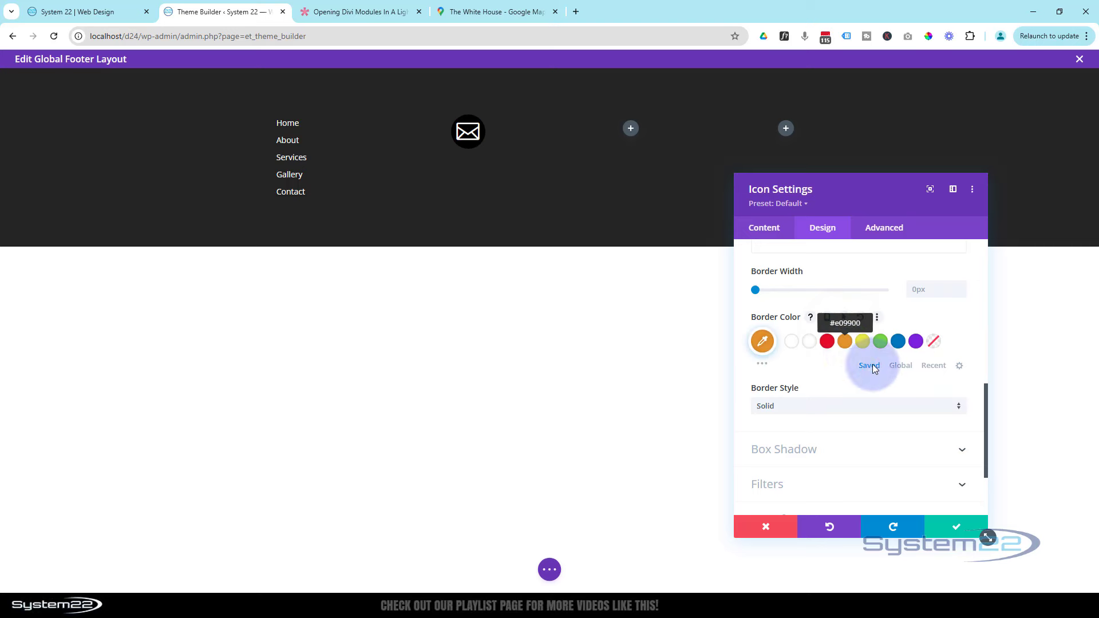
pyautogui.click(962, 289)
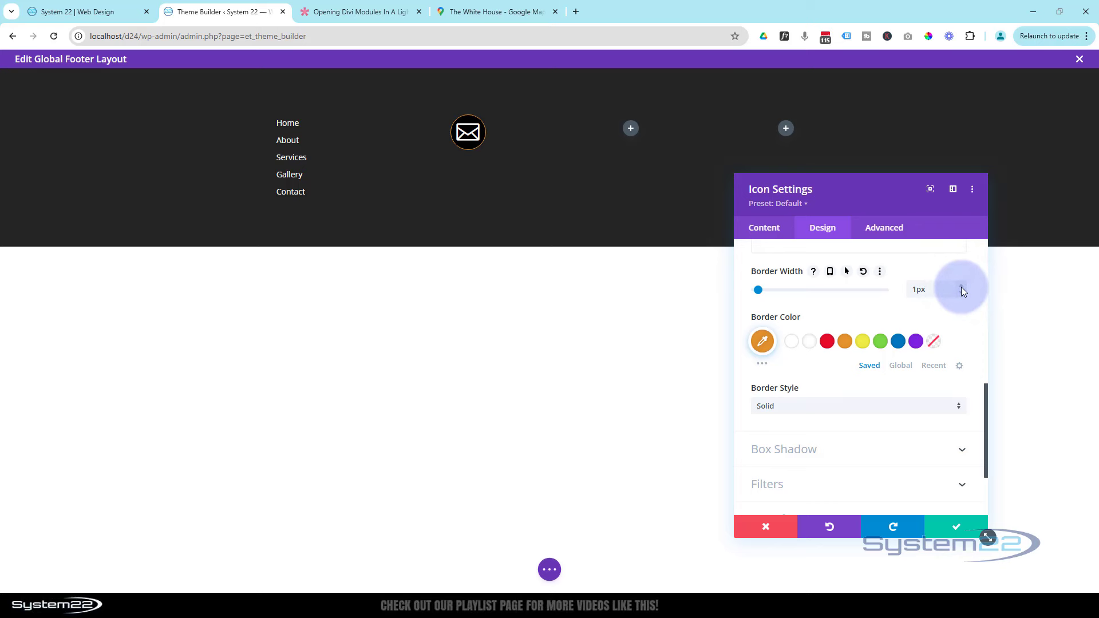
pyautogui.click(953, 465)
pyautogui.click(956, 527)
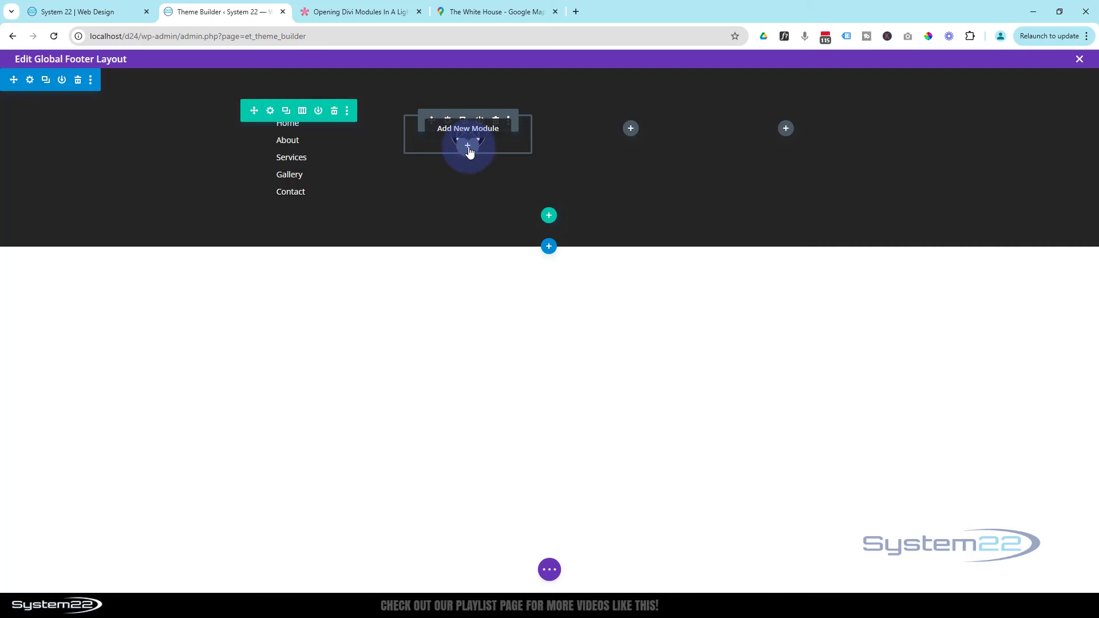
# Add a Button module below the envelope icon with the text "Contact Us Today!"
pyautogui.click(468, 147)
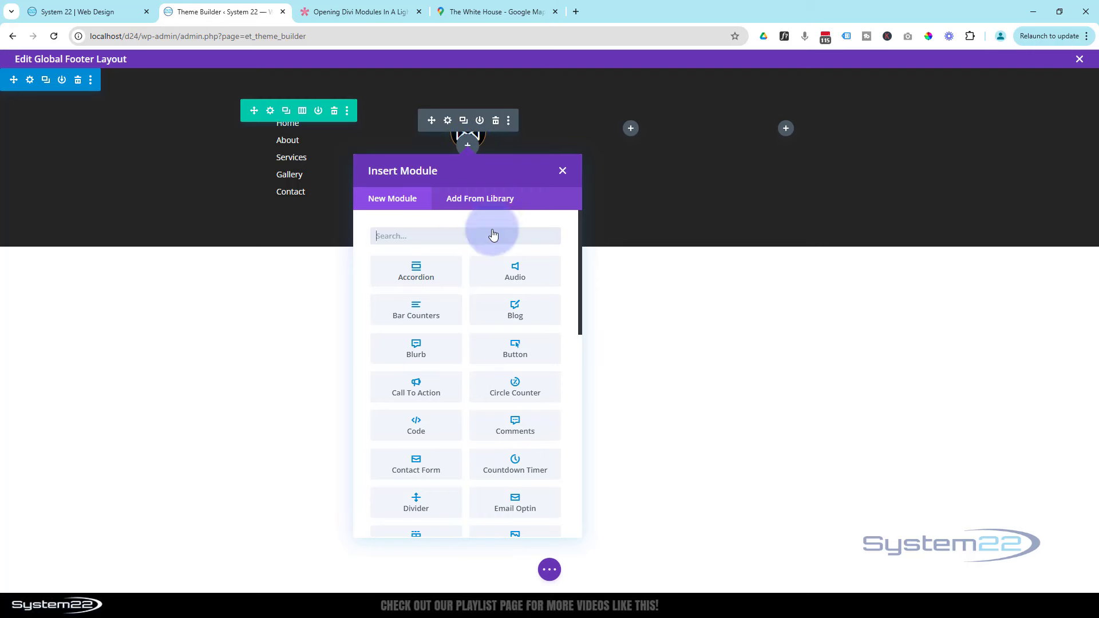
pyautogui.click(515, 351)
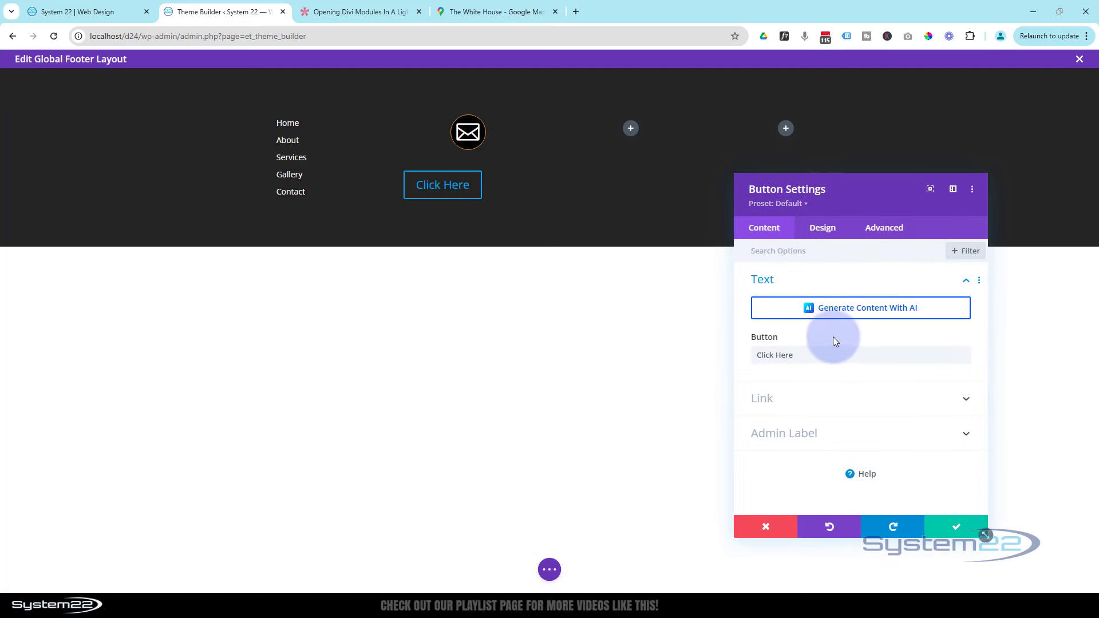
pyautogui.click(805, 355)
pyautogui.moveTo(804, 355); pyautogui.dragTo(719, 357)
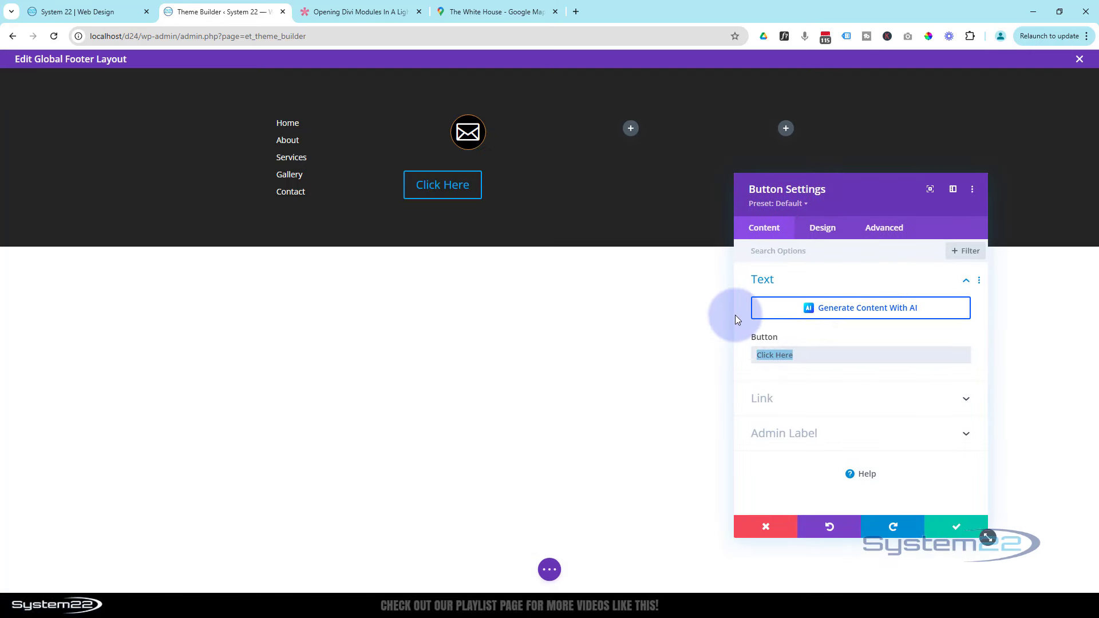
pyautogui.write('Contact Us Today!')
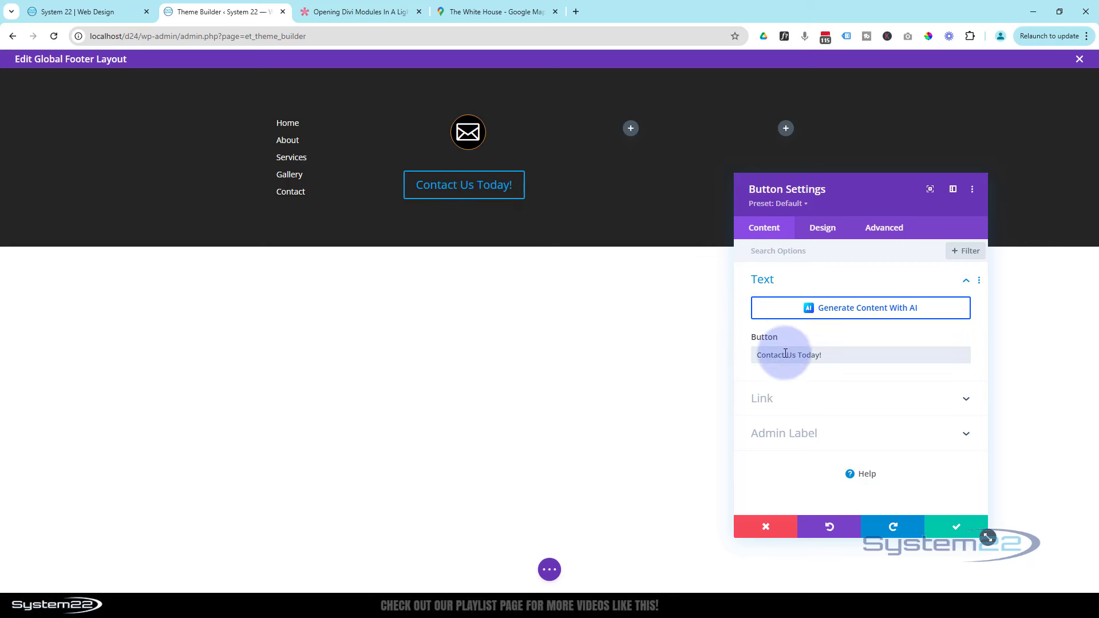
# Centre the contact button within the second footer column
pyautogui.click(825, 229)
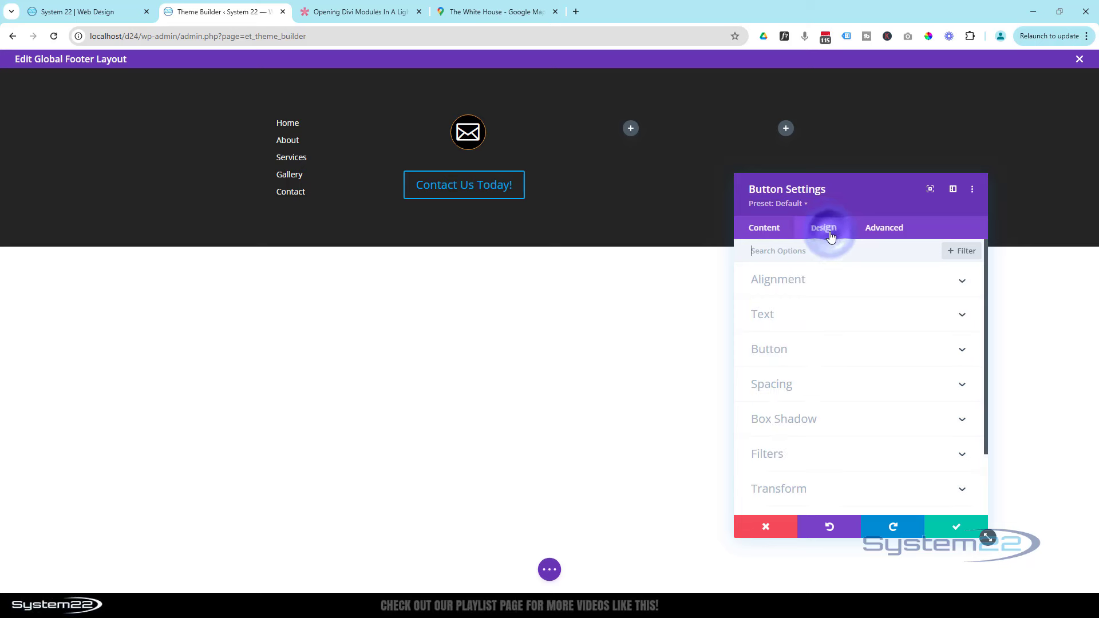
pyautogui.click(857, 280)
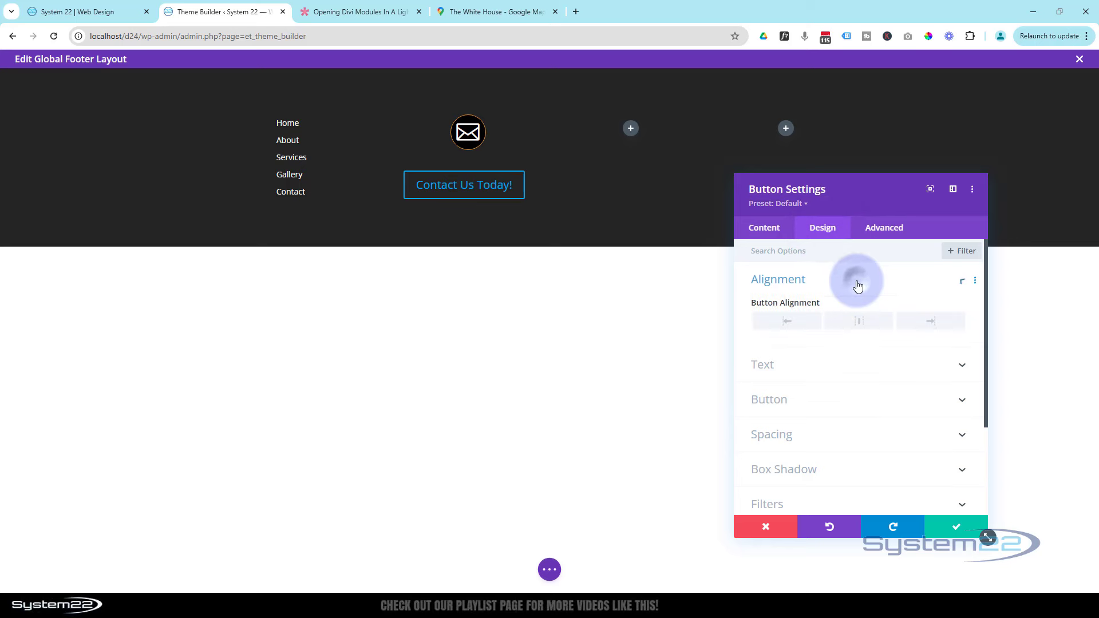
pyautogui.click(864, 326)
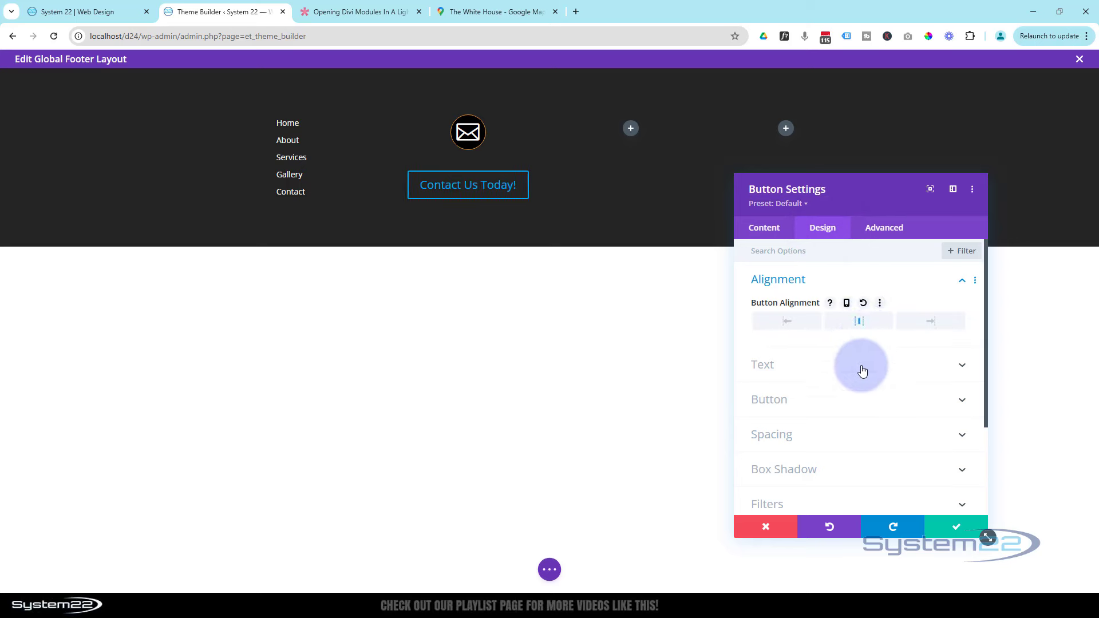
# Enable custom button styles with white (#ffffff) text and an orange hover text colour, and save the button settings
pyautogui.click(794, 399)
pyautogui.click(777, 299)
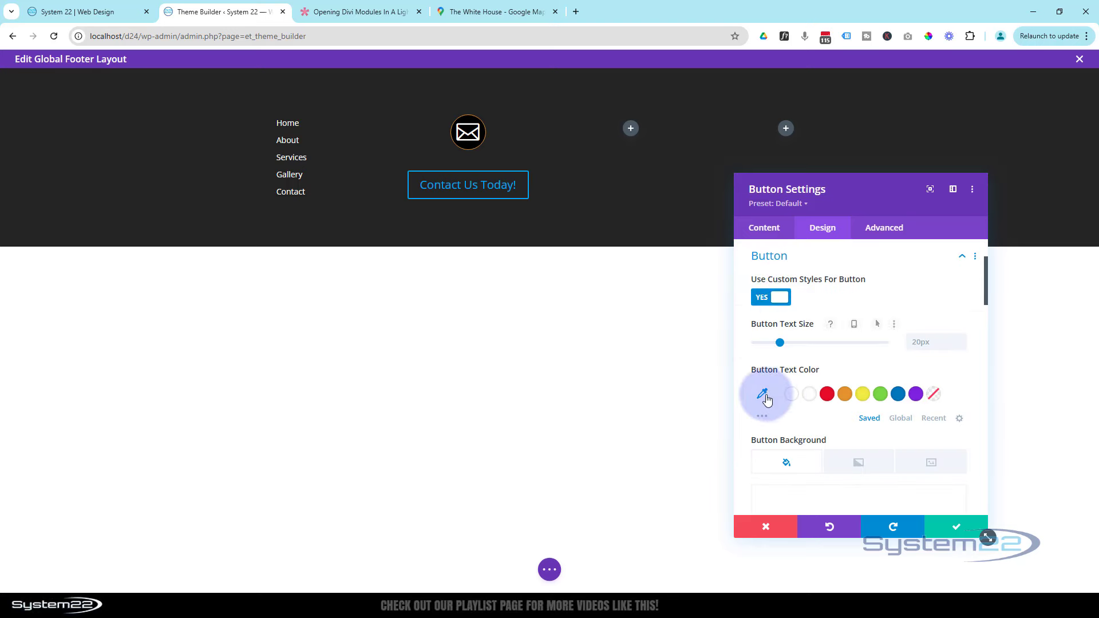
pyautogui.click(808, 393)
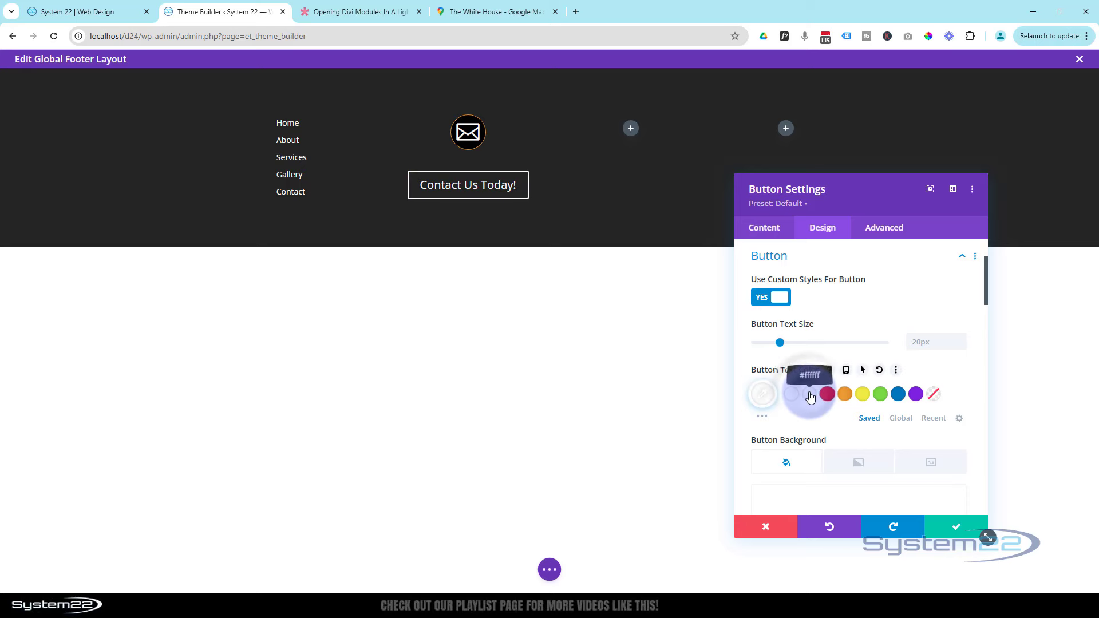
pyautogui.click(863, 370)
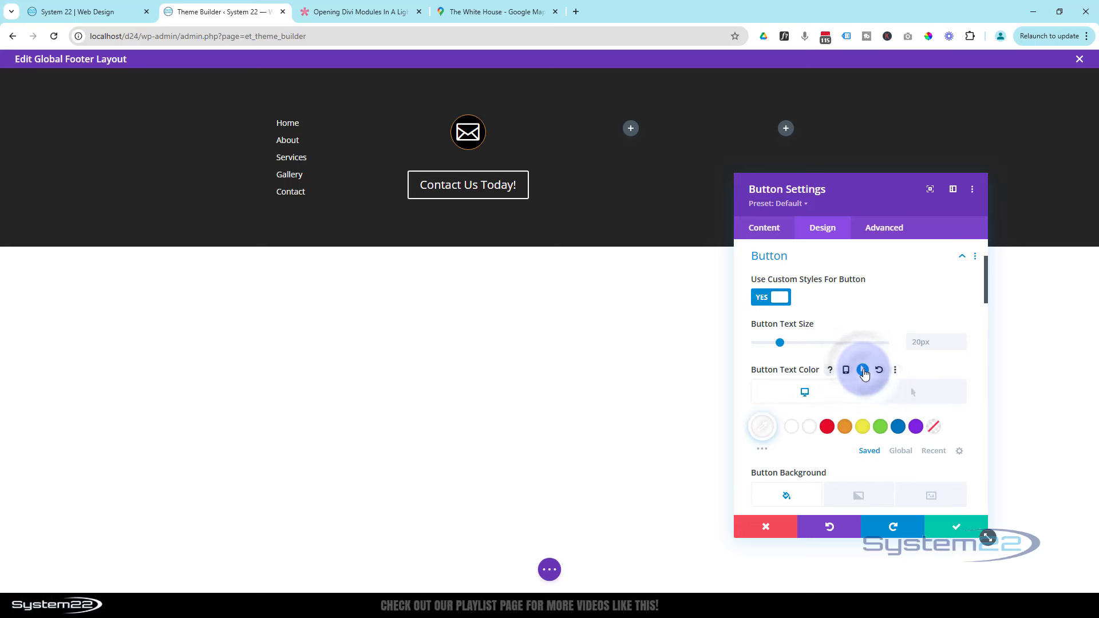
pyautogui.click(916, 397)
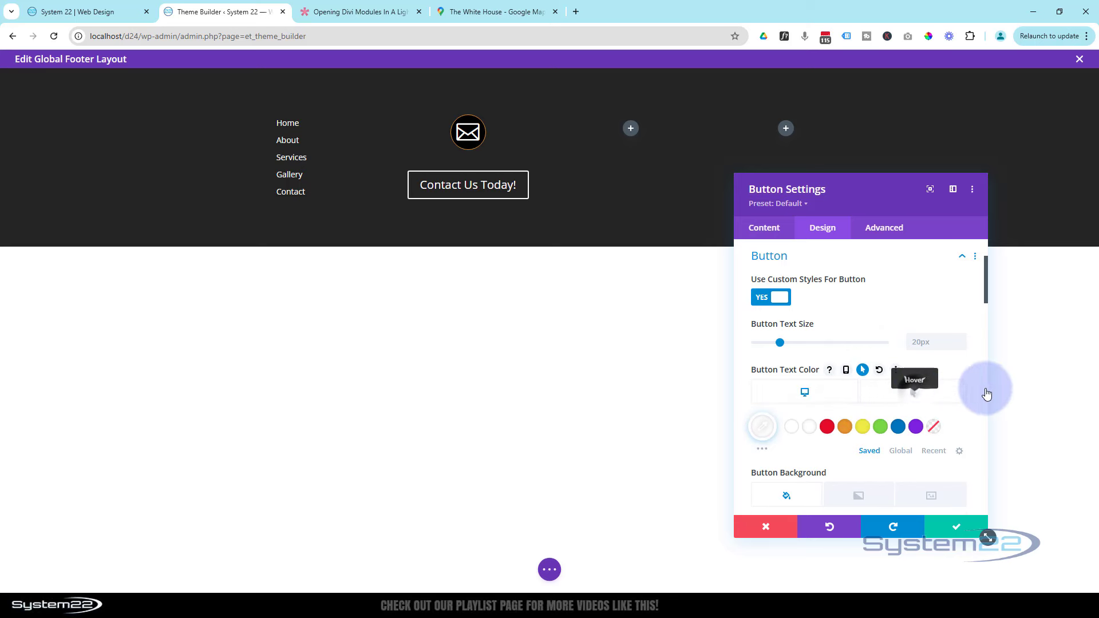
pyautogui.click(846, 427)
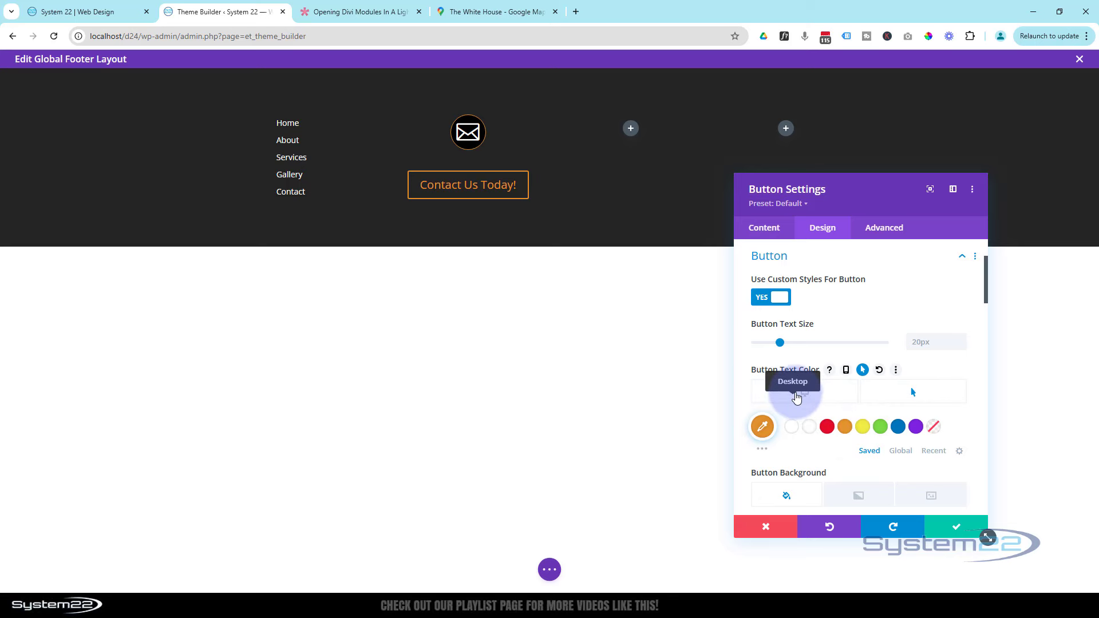
pyautogui.click(798, 396)
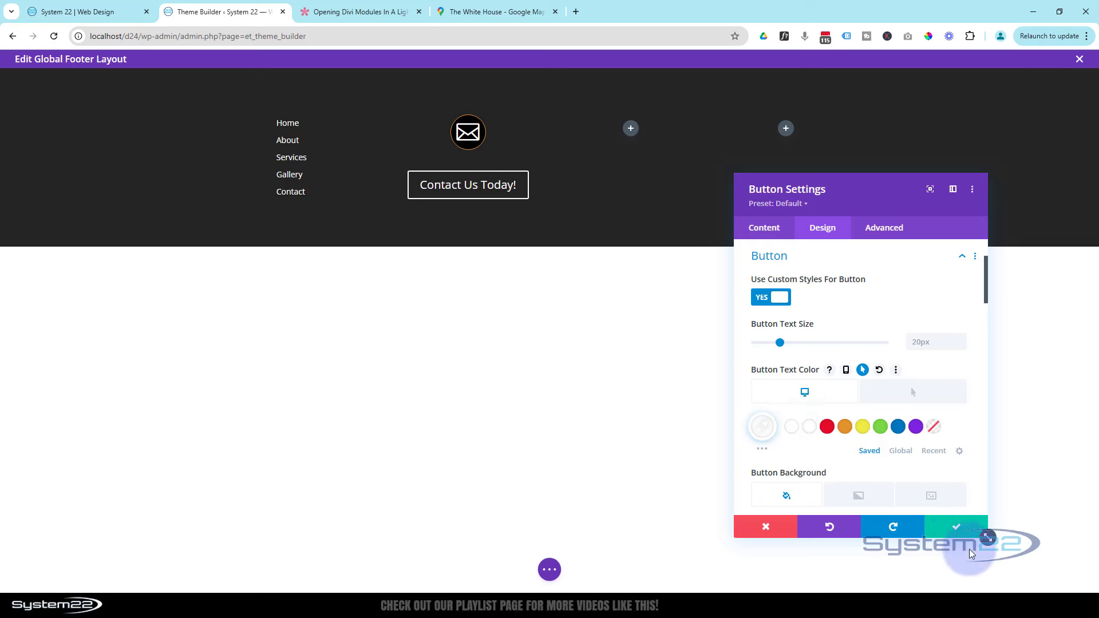
pyautogui.click(956, 529)
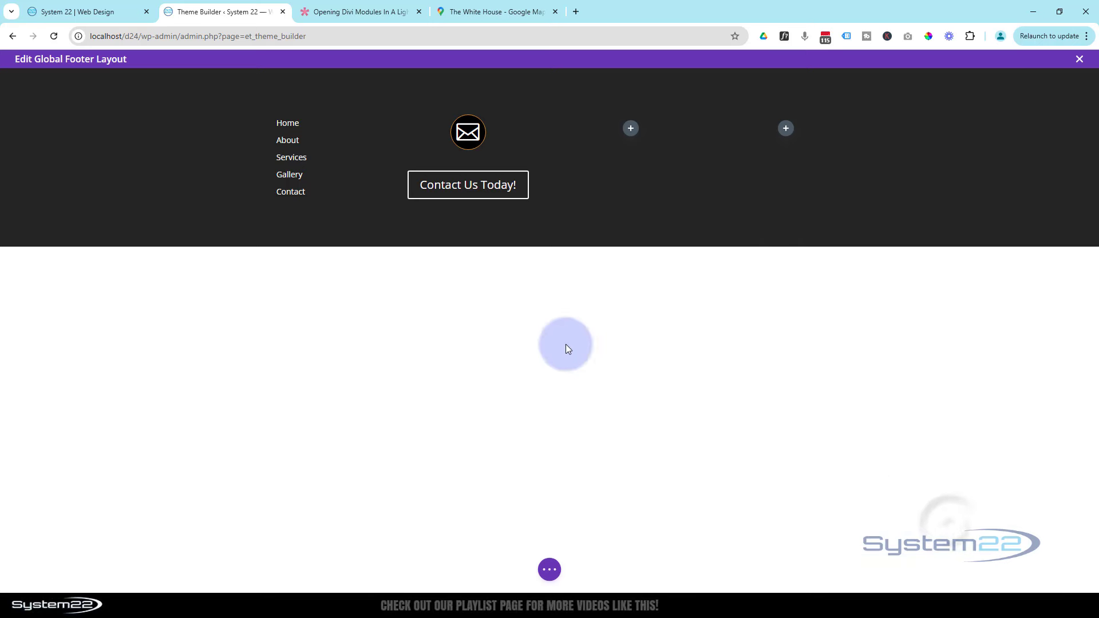
# Set the envelope icon's bottom margin to 10px and save the icon settings
pyautogui.click(447, 122)
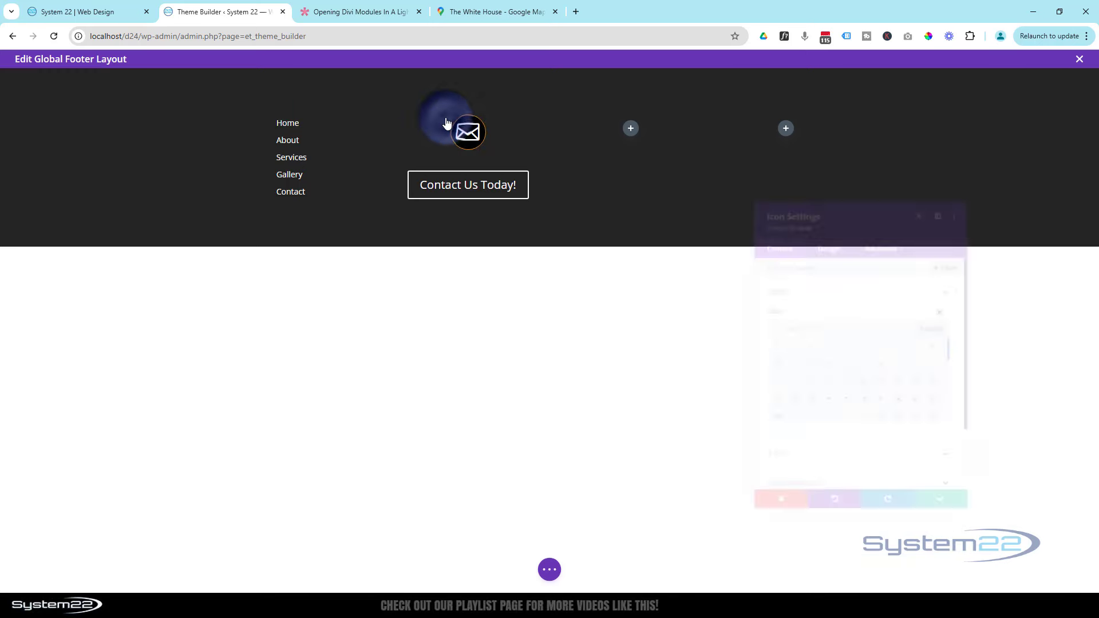
pyautogui.click(823, 229)
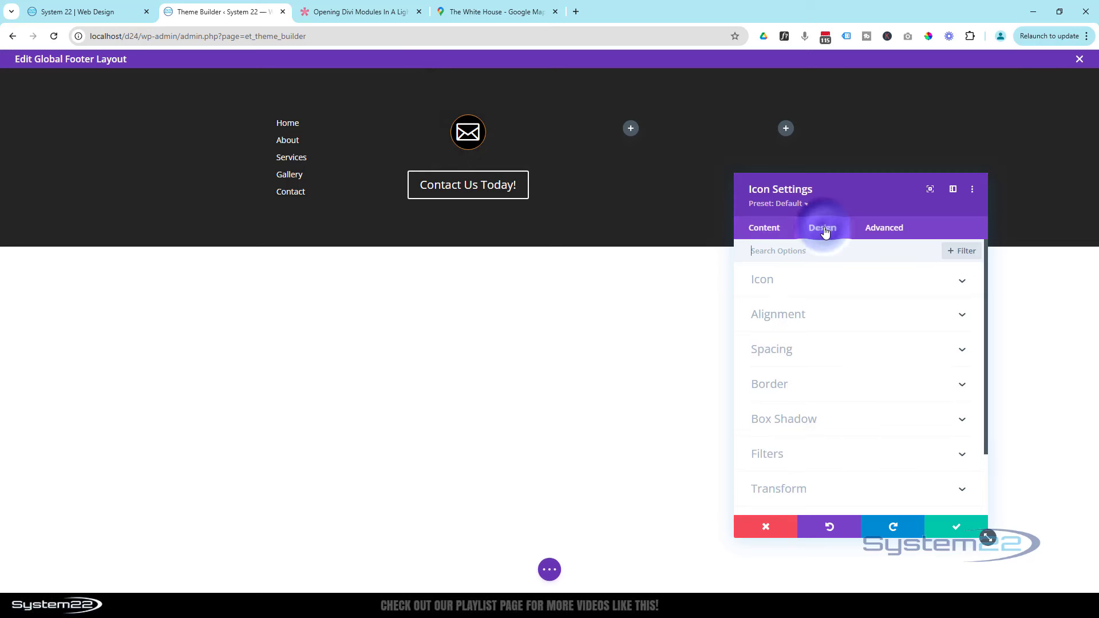
pyautogui.click(830, 350)
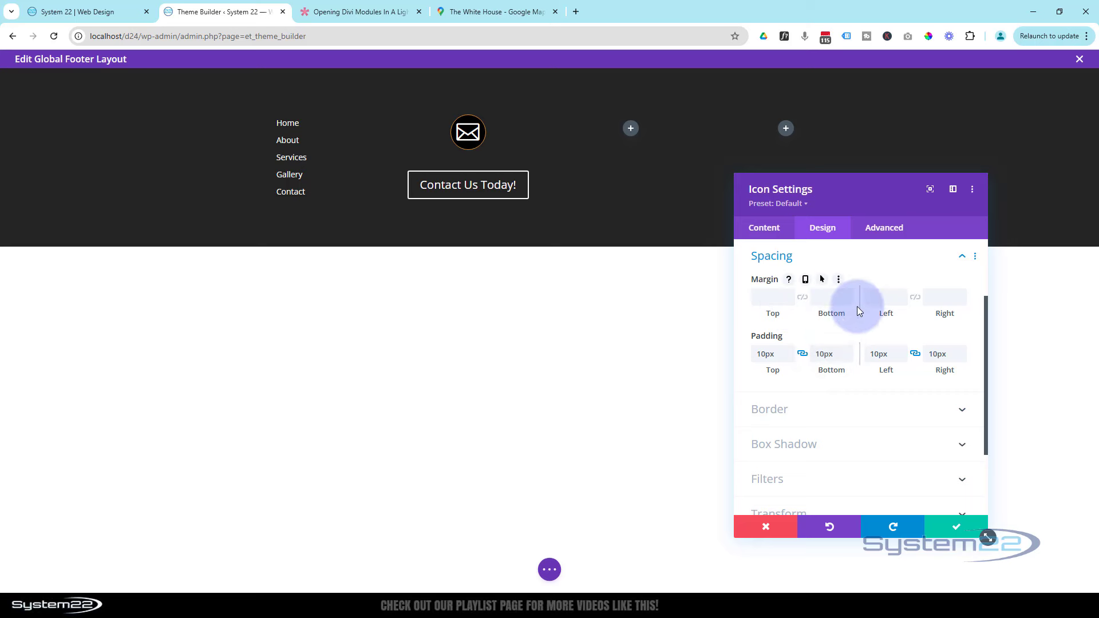
pyautogui.click(830, 297)
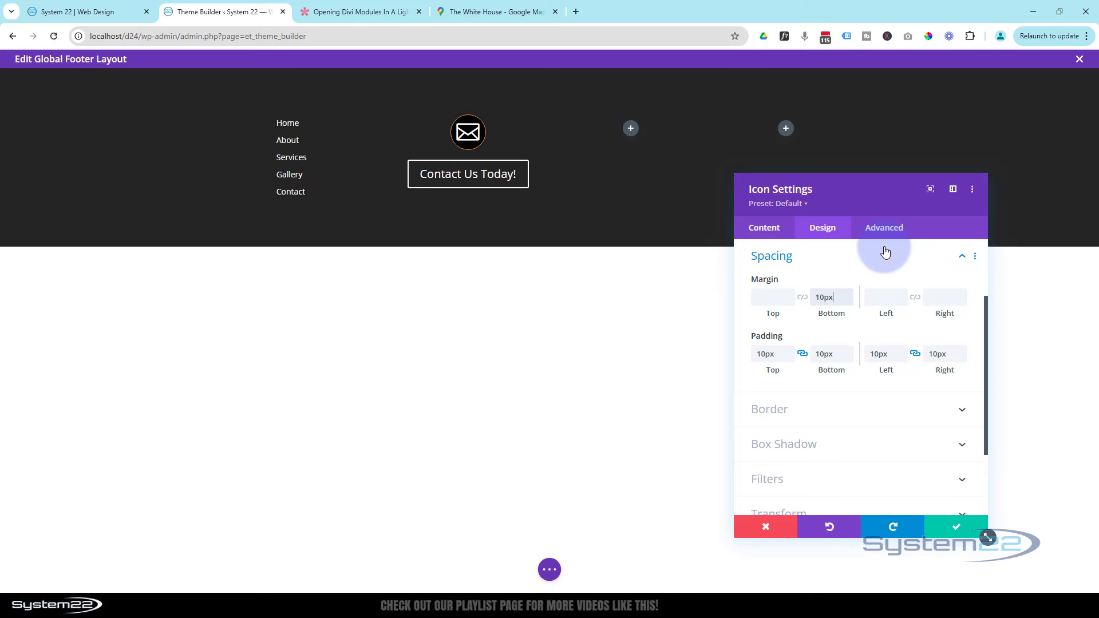
pyautogui.click(961, 527)
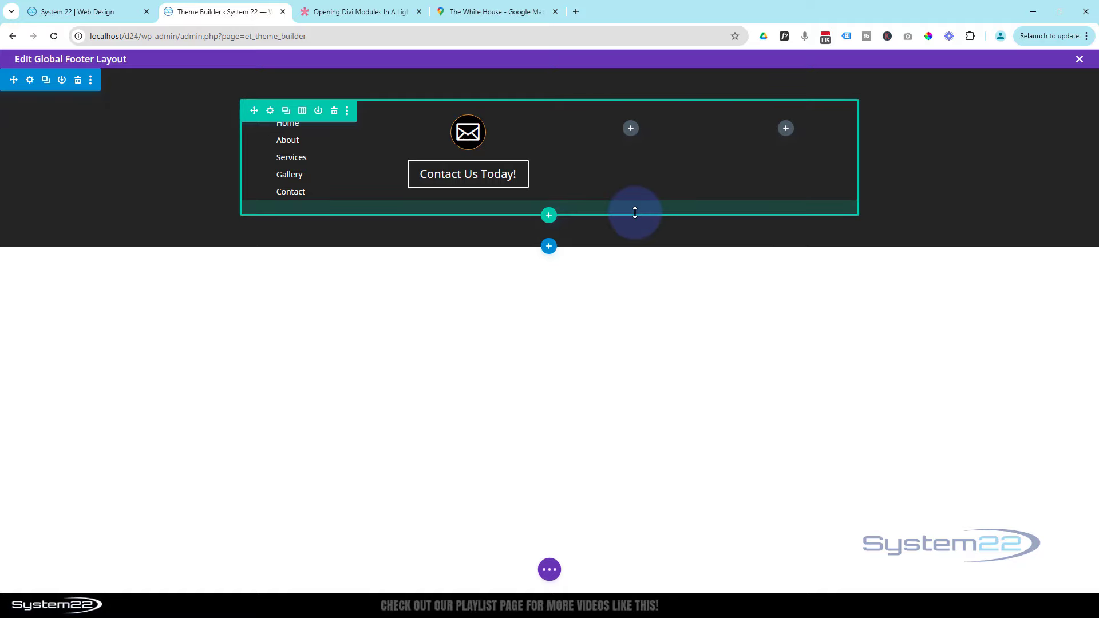
# Switch to Google Maps, zoom the White House map out slightly, and copy its medium-size embed HTML
pyautogui.click(475, 11)
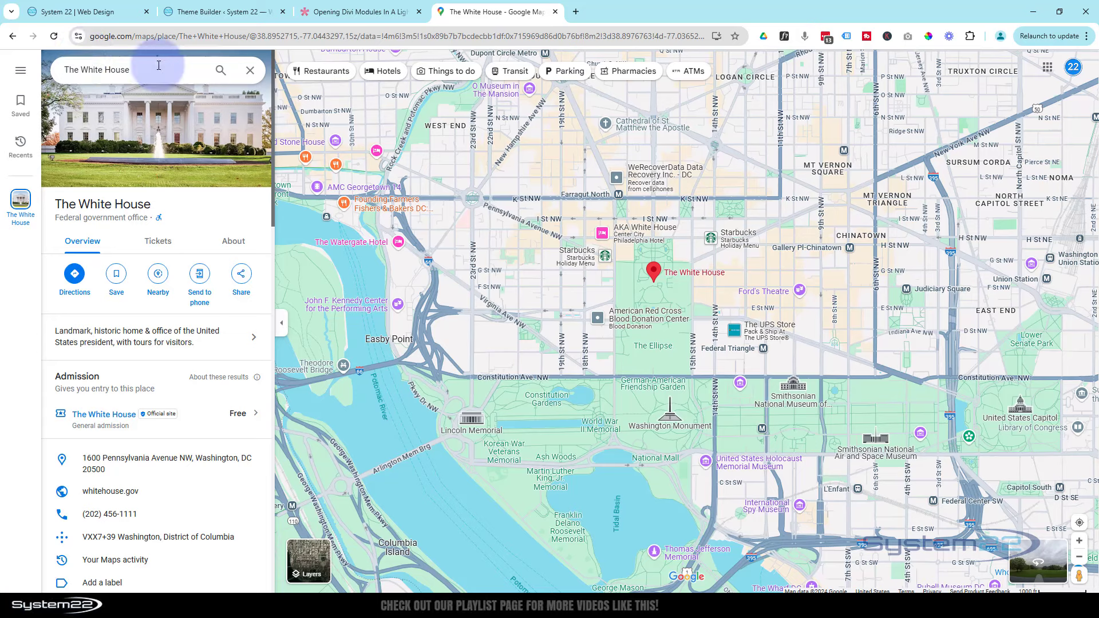
pyautogui.click(160, 69)
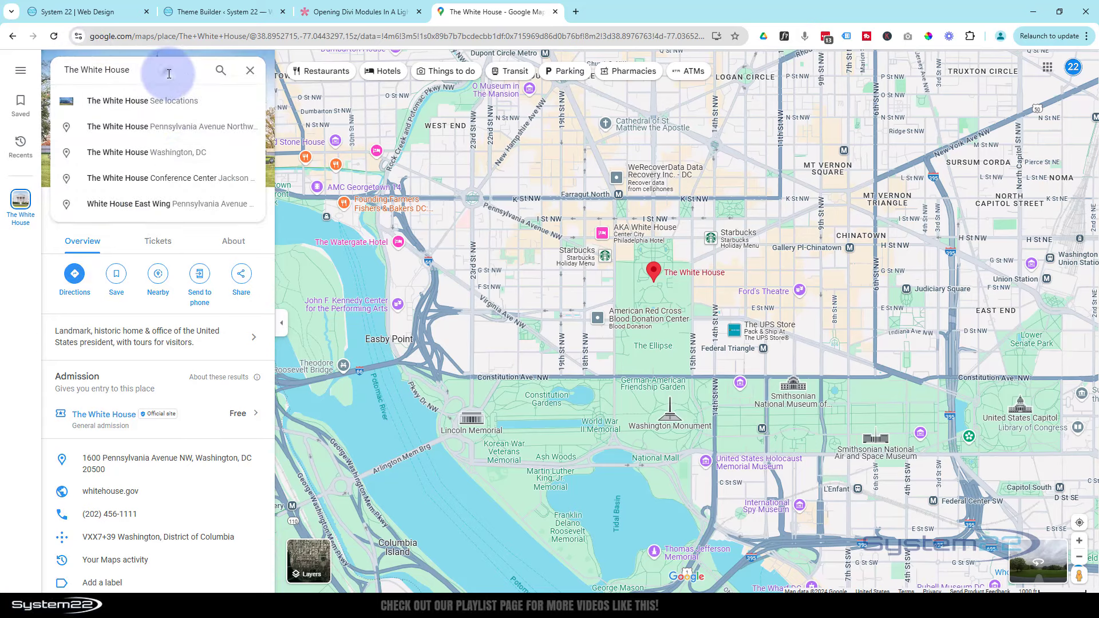
pyautogui.scroll(-1, 710, 304)
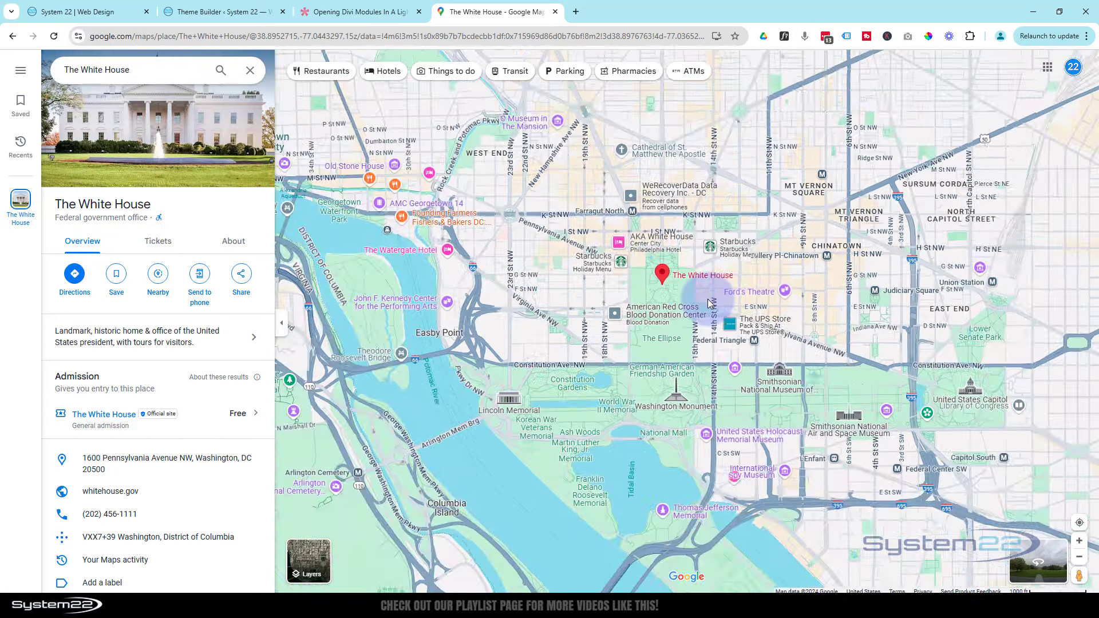
pyautogui.scroll(-3, 709, 304)
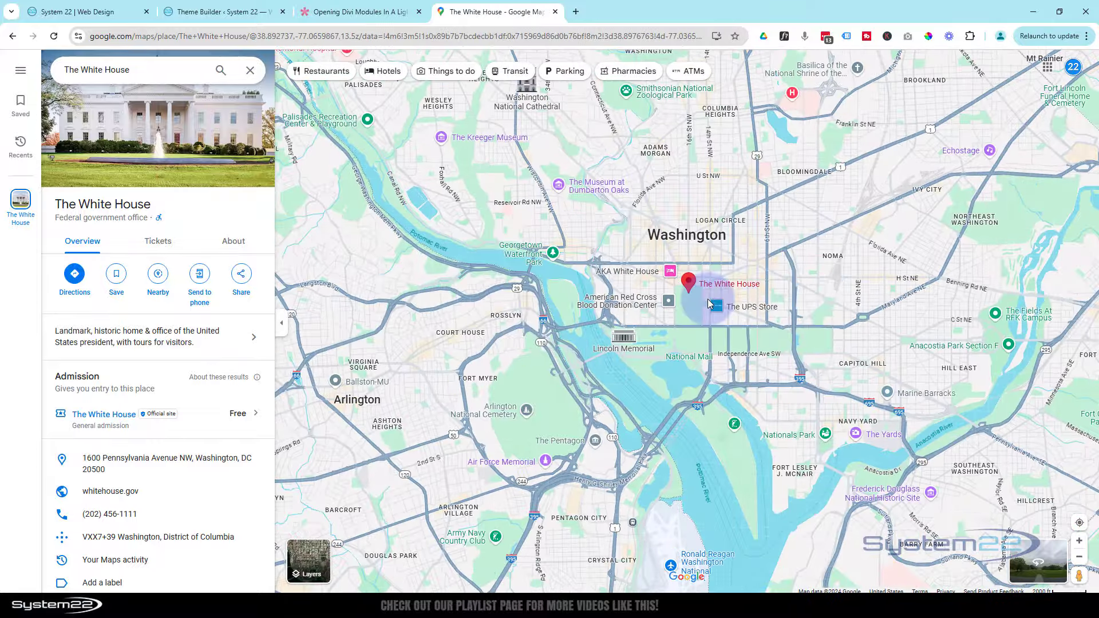
pyautogui.scroll(1, 709, 303)
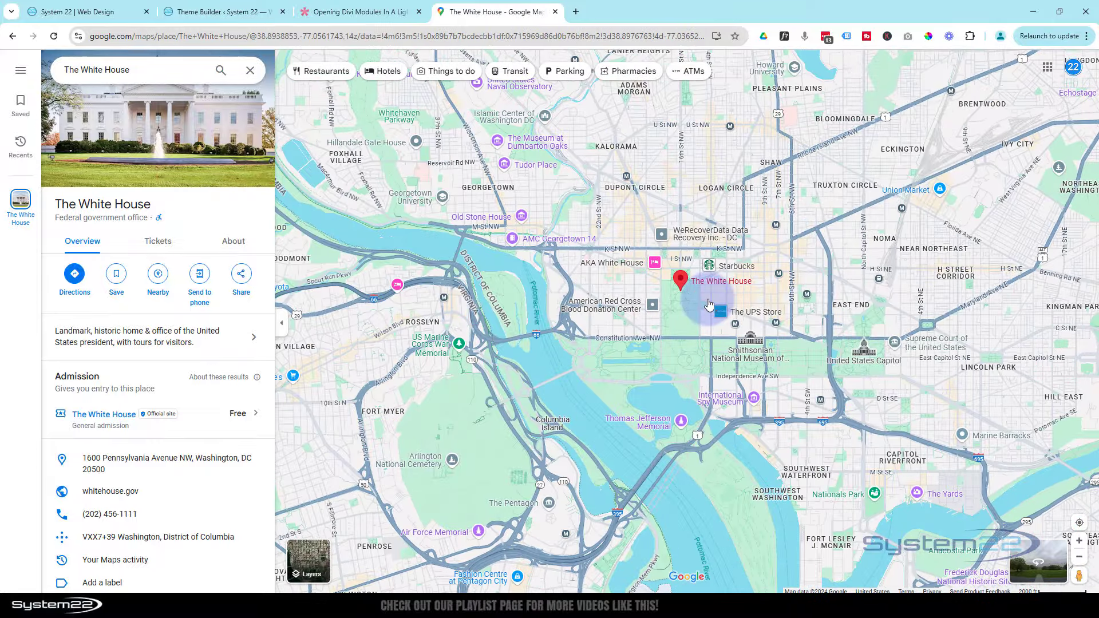
pyautogui.click(241, 277)
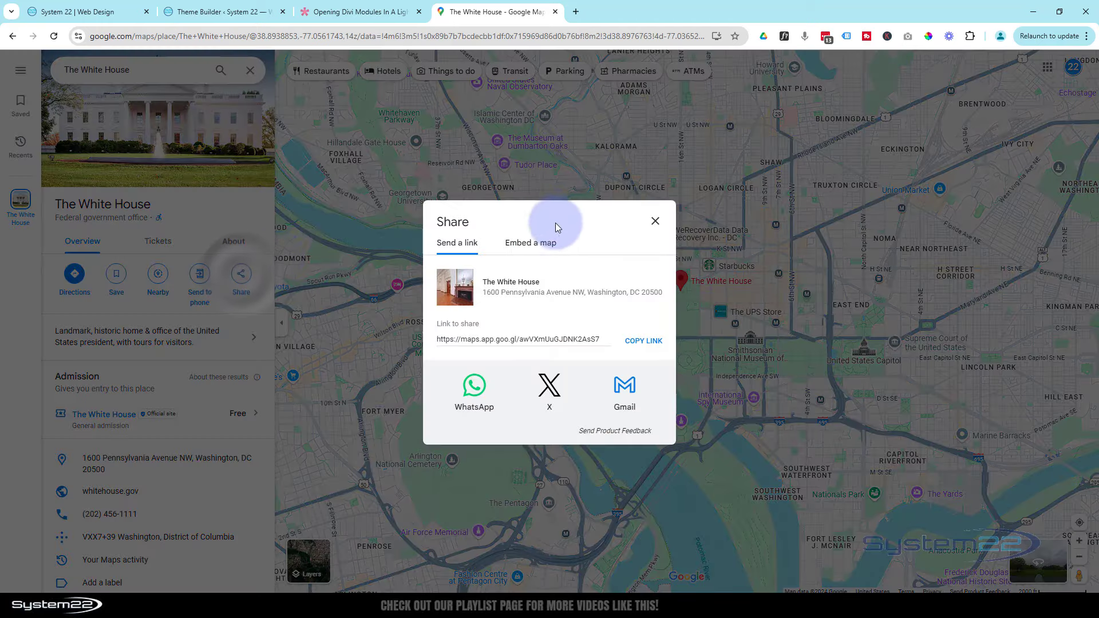
pyautogui.click(528, 245)
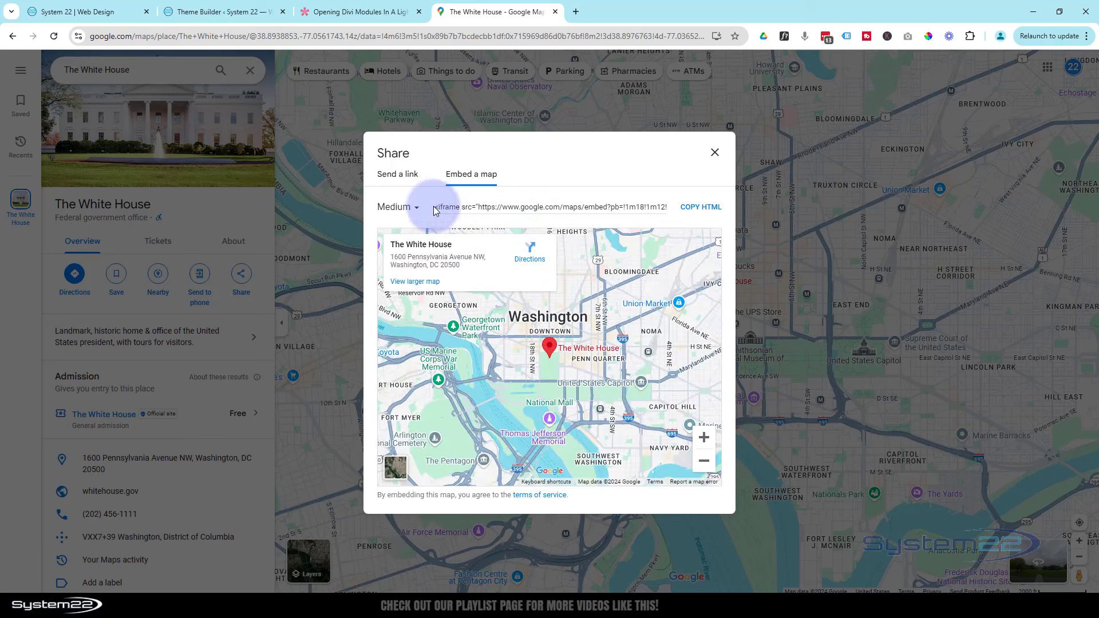
pyautogui.click(705, 211)
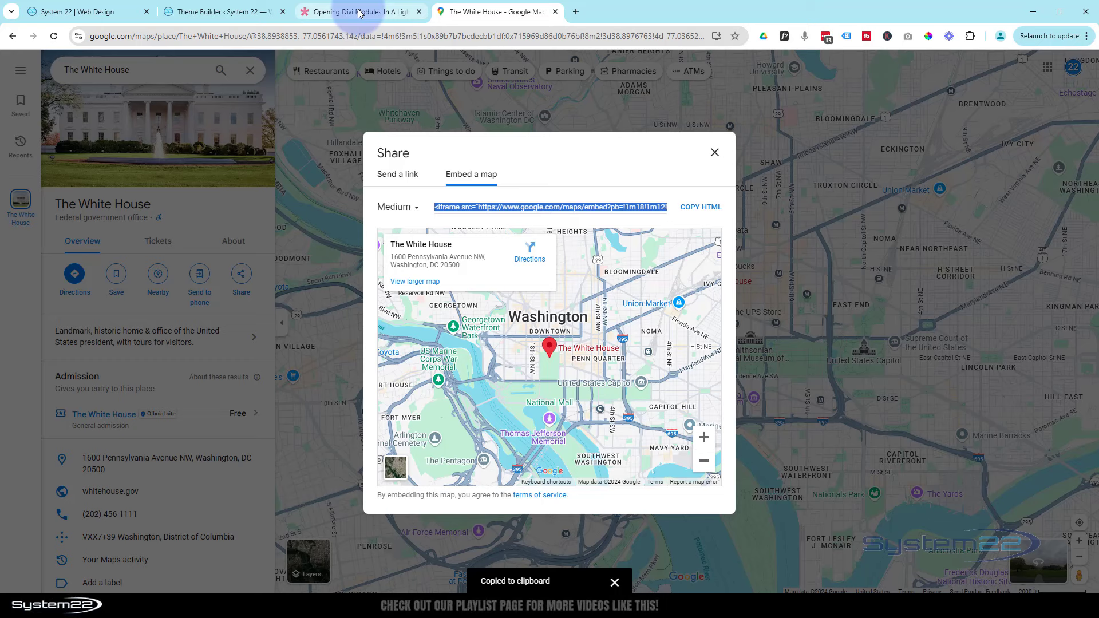
# Return to the footer layout in the Theme Builder and add a Code module containing the copied map embed code to the third column
pyautogui.click(249, 11)
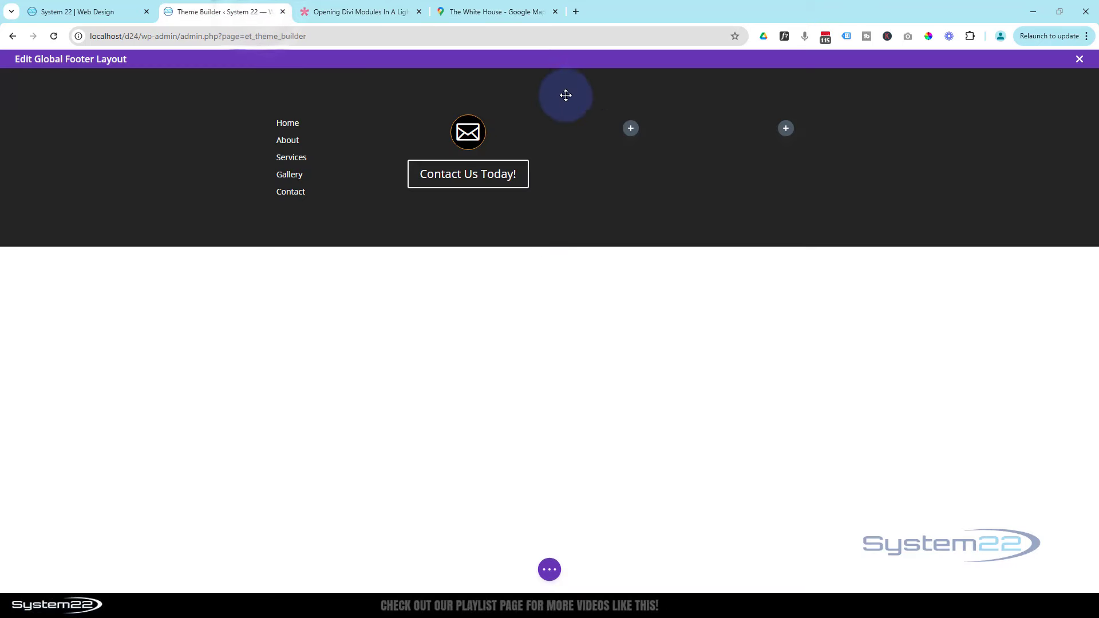
pyautogui.click(631, 130)
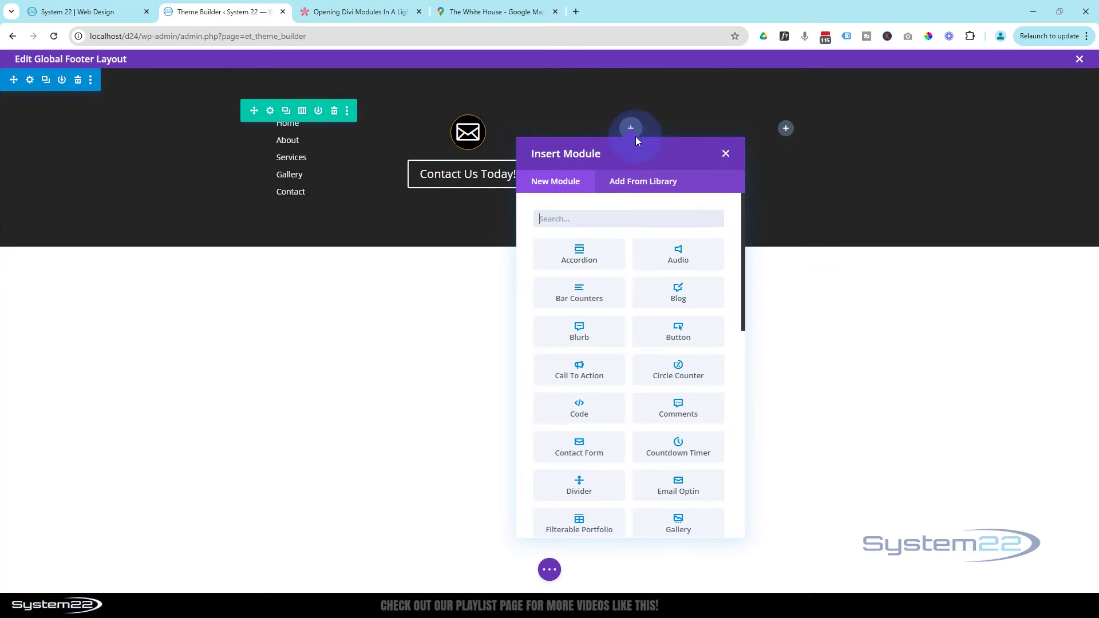
pyautogui.scroll(-1, 647, 281)
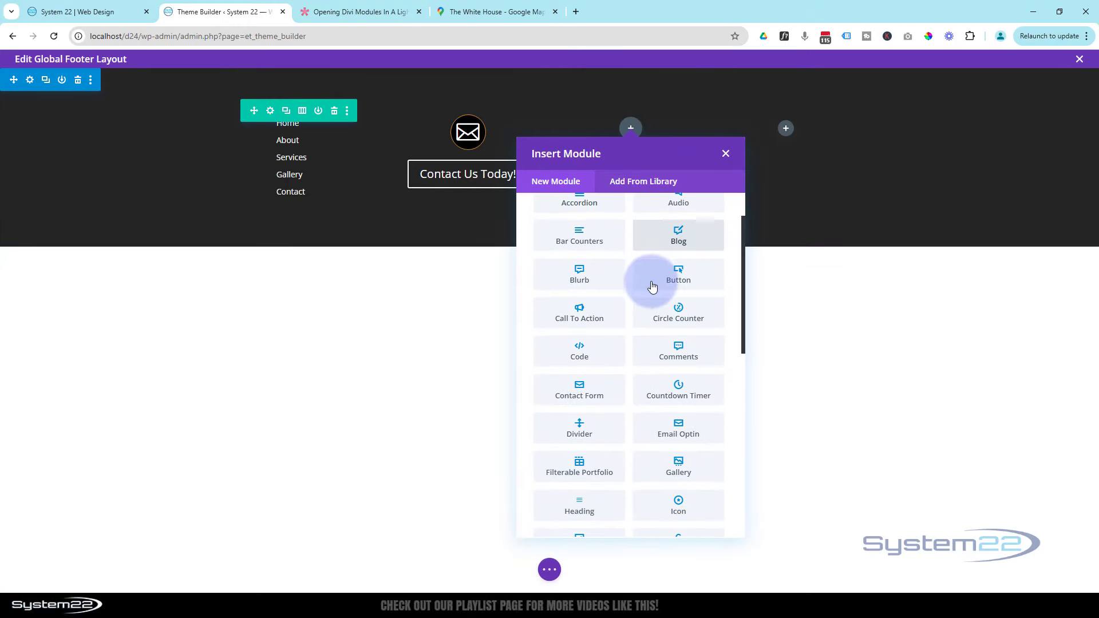
pyautogui.click(598, 351)
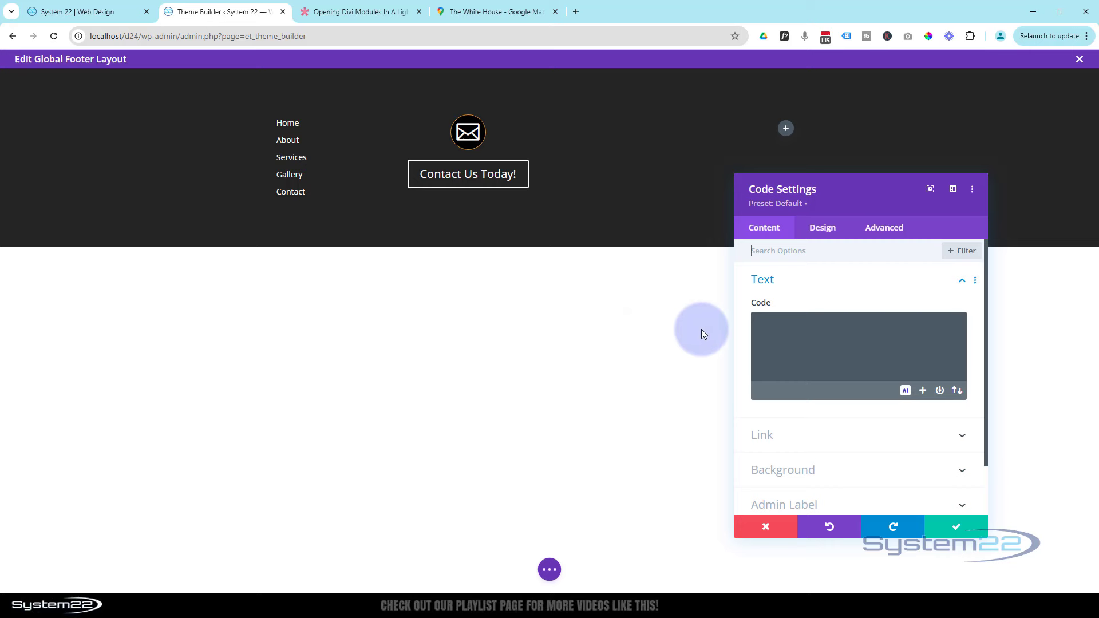
pyautogui.click(780, 325)
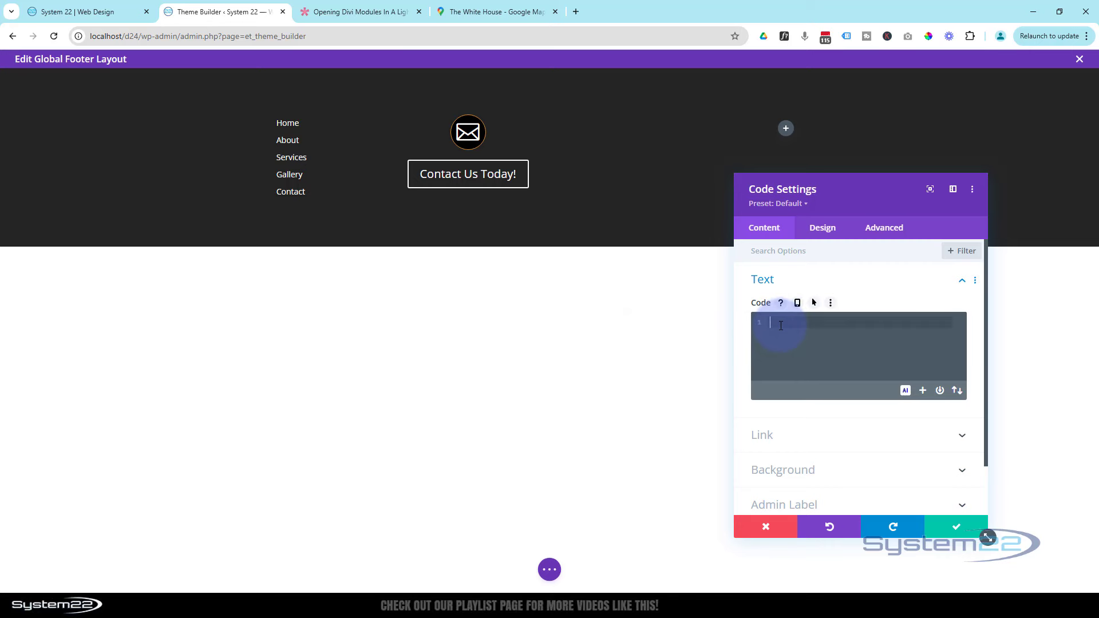
pyautogui.hotkey('ctrl', 'v')
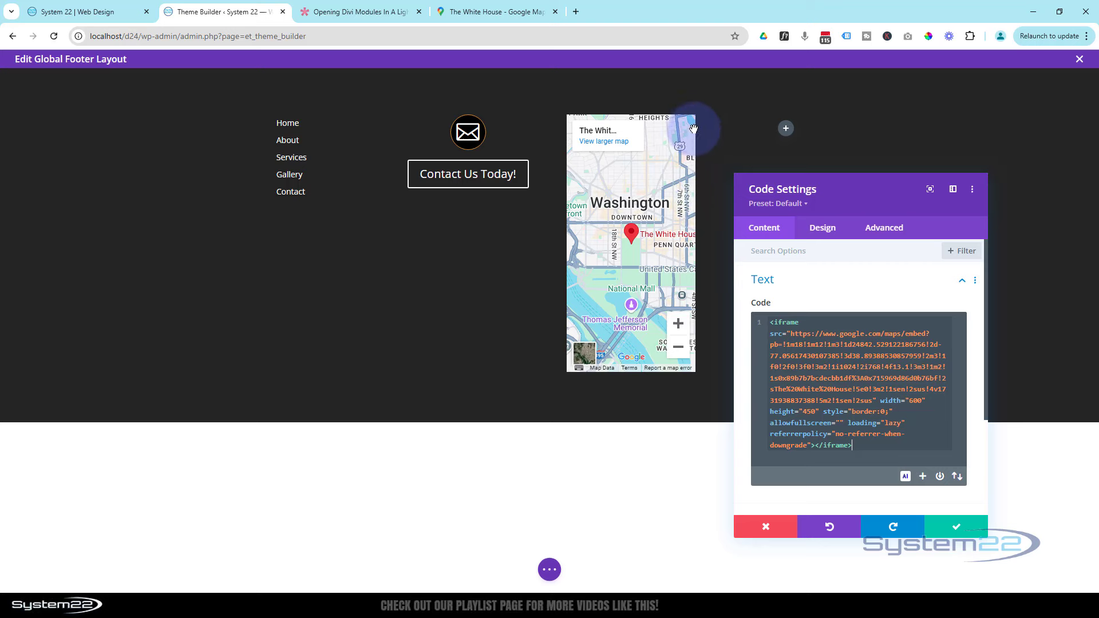
# Set the map iframe's width to 200 and its height to 150 in the embed code
pyautogui.tripleClick(909, 403)
pyautogui.click(910, 404)
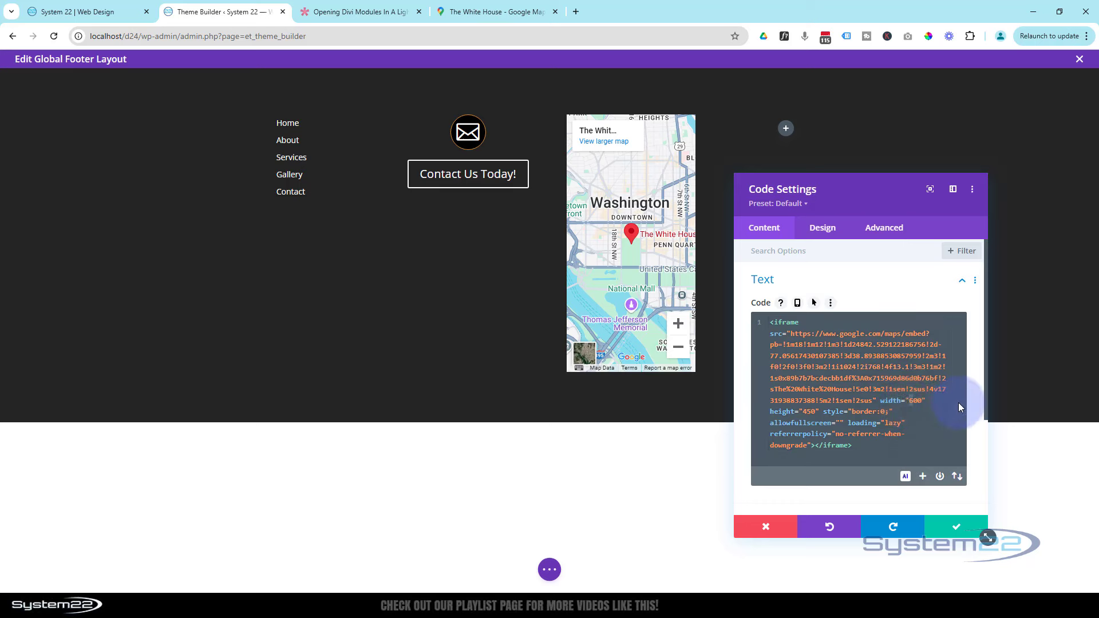
pyautogui.press('BackSpace')
pyautogui.write('2')
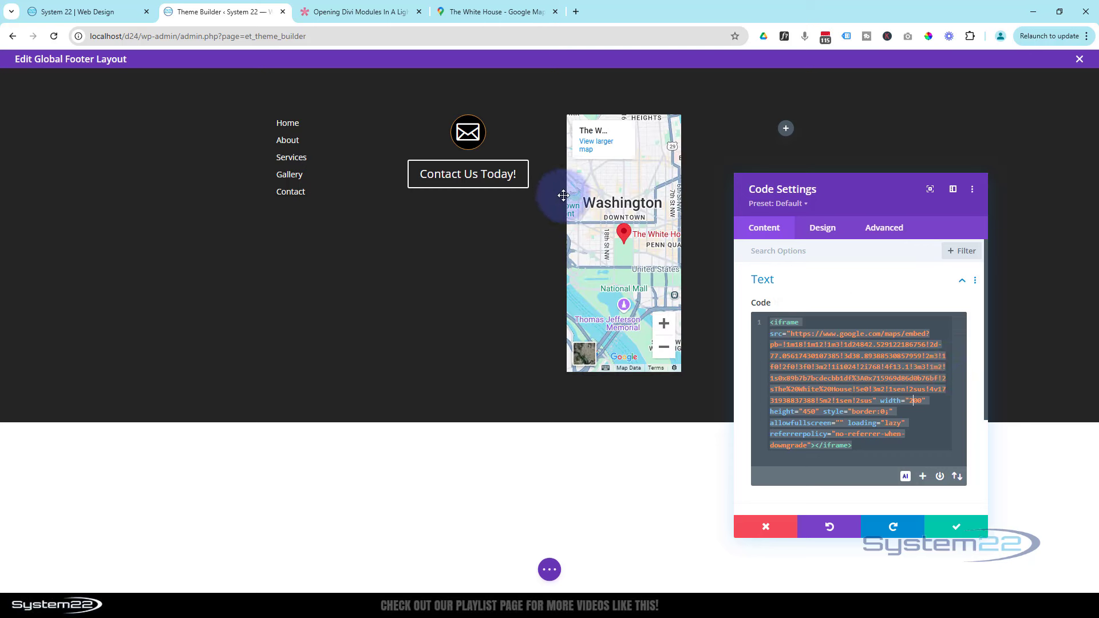
pyautogui.click(805, 412)
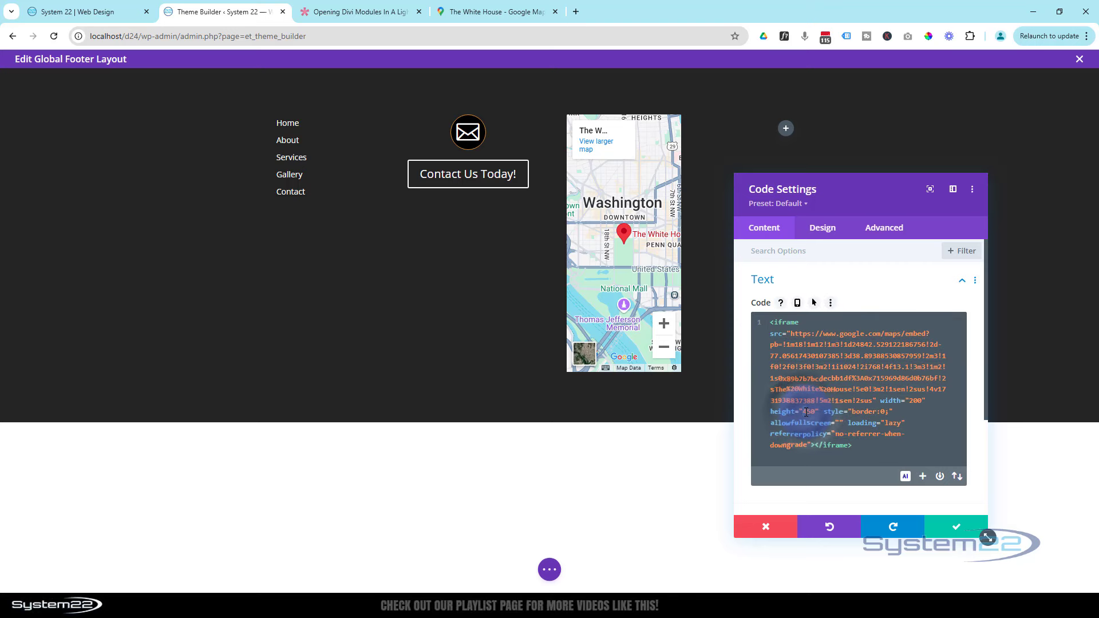
pyautogui.hotkey('ctrl', 'a')
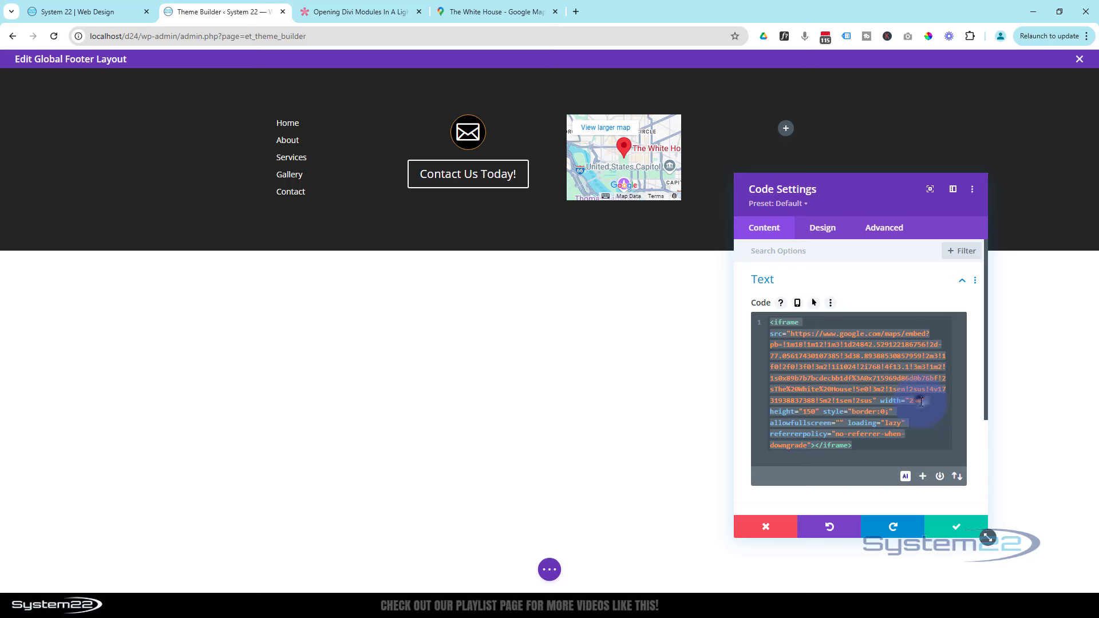
pyautogui.moveTo(922, 402); pyautogui.dragTo(911, 402)
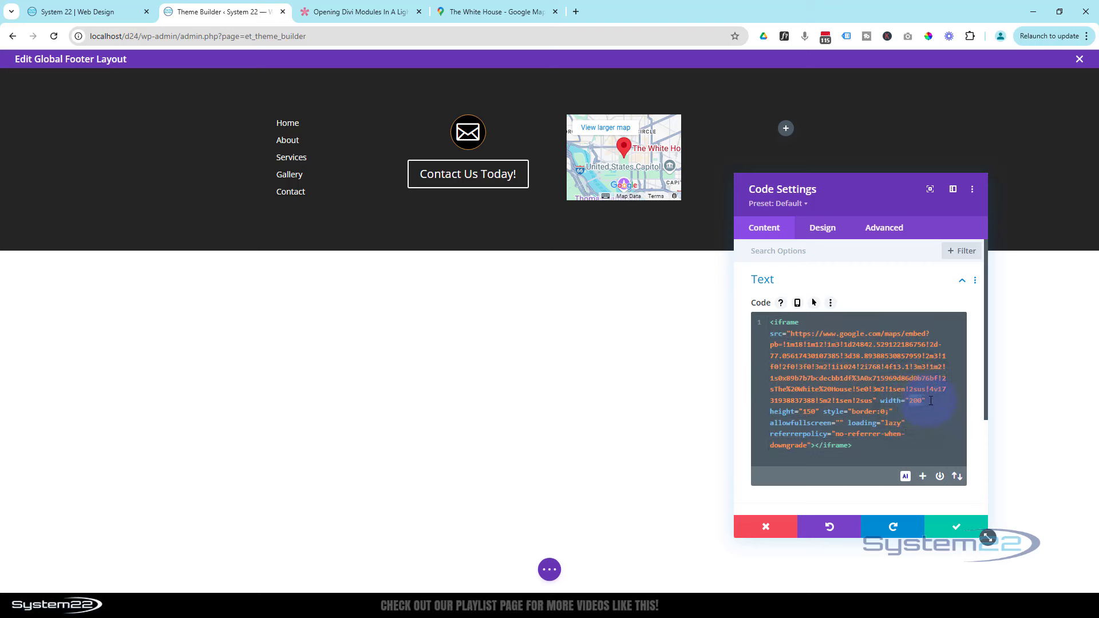
# Set the Code module's width to 200px, centre it within its column, and save the module settings
pyautogui.click(827, 227)
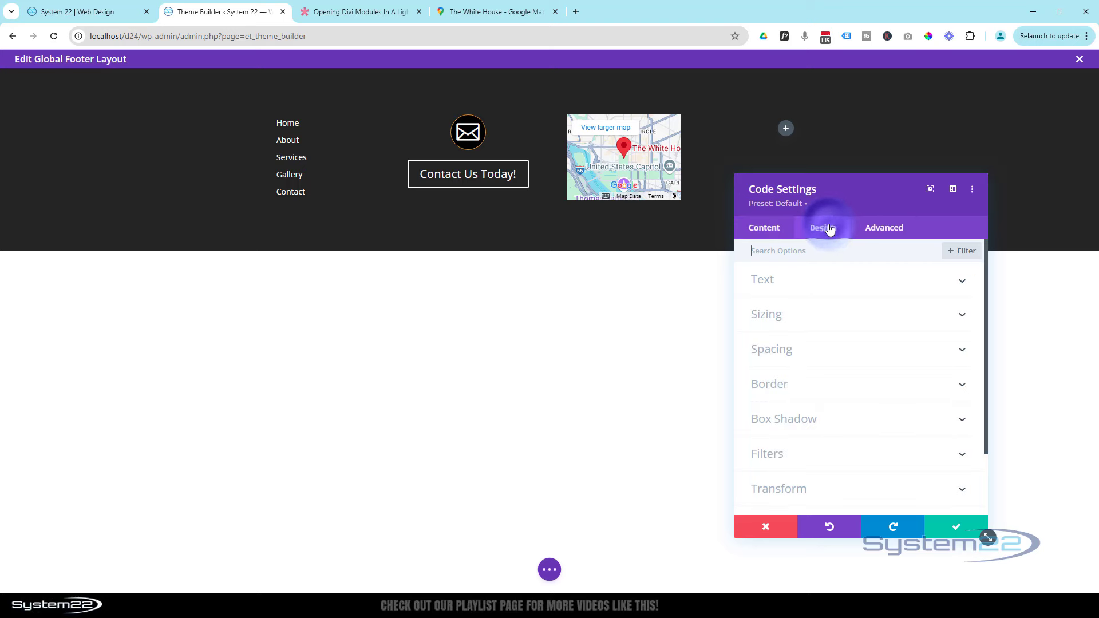
pyautogui.click(829, 316)
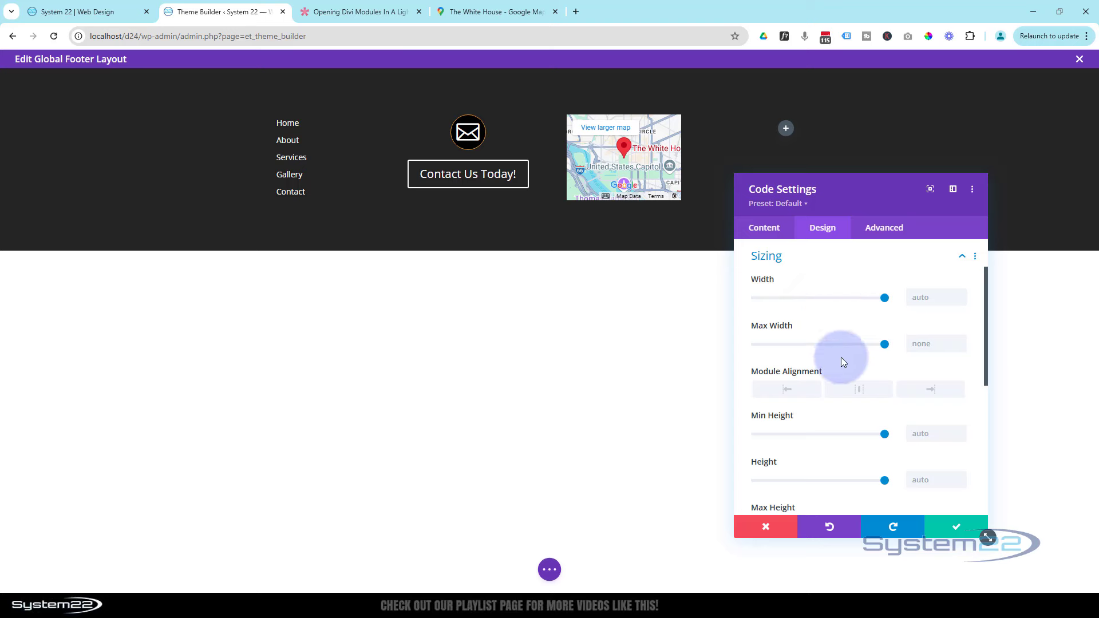
pyautogui.scroll(-2, 874, 469)
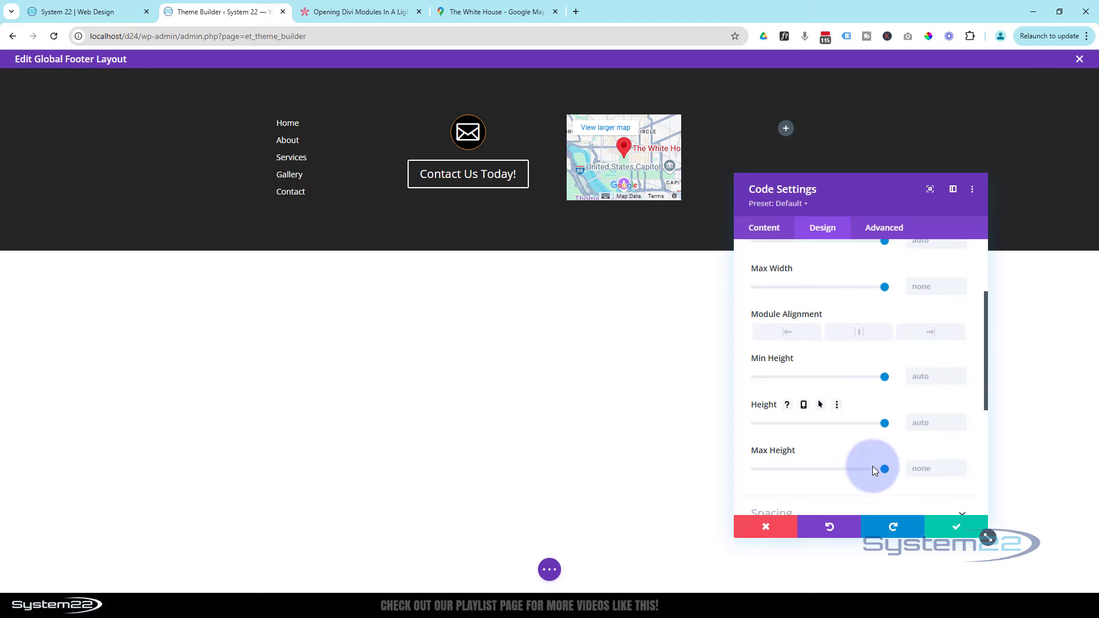
pyautogui.scroll(2, 826, 355)
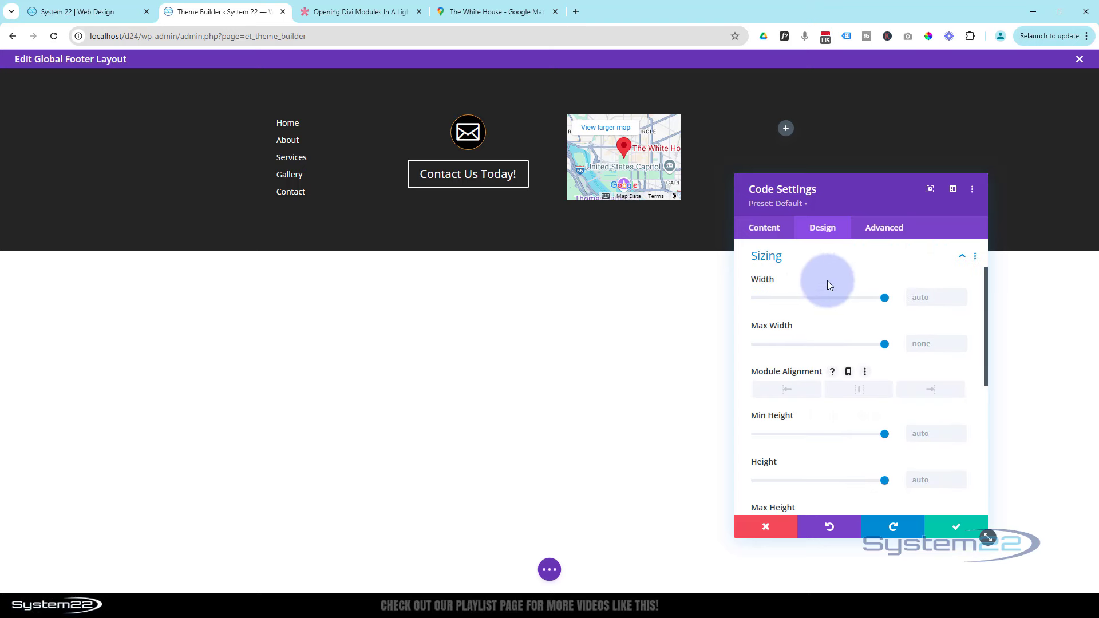
pyautogui.click(918, 293)
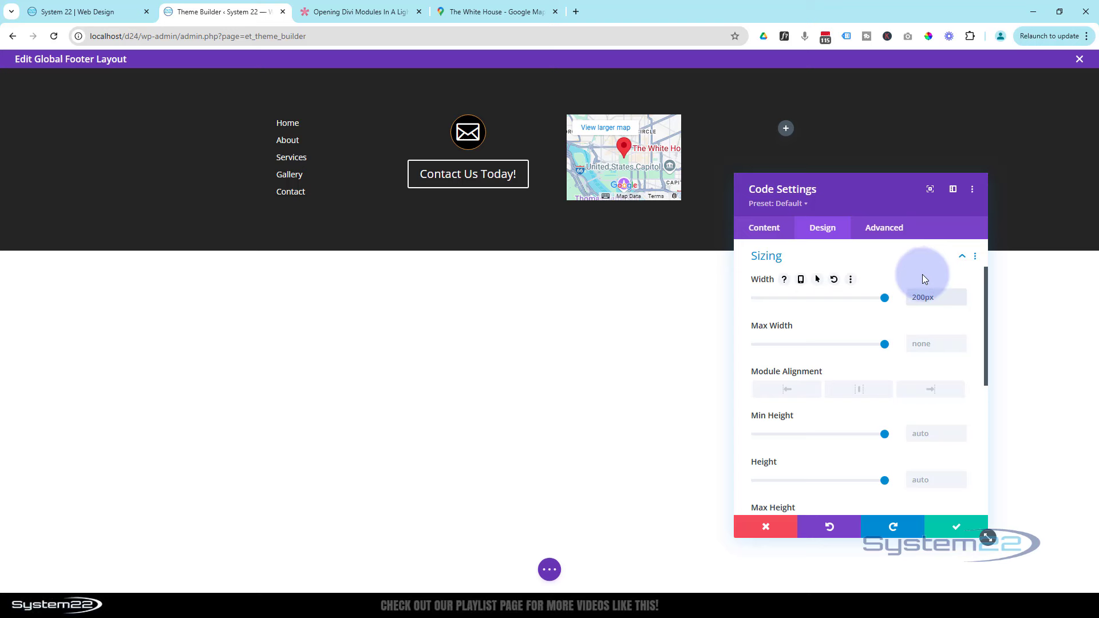
pyautogui.click(860, 391)
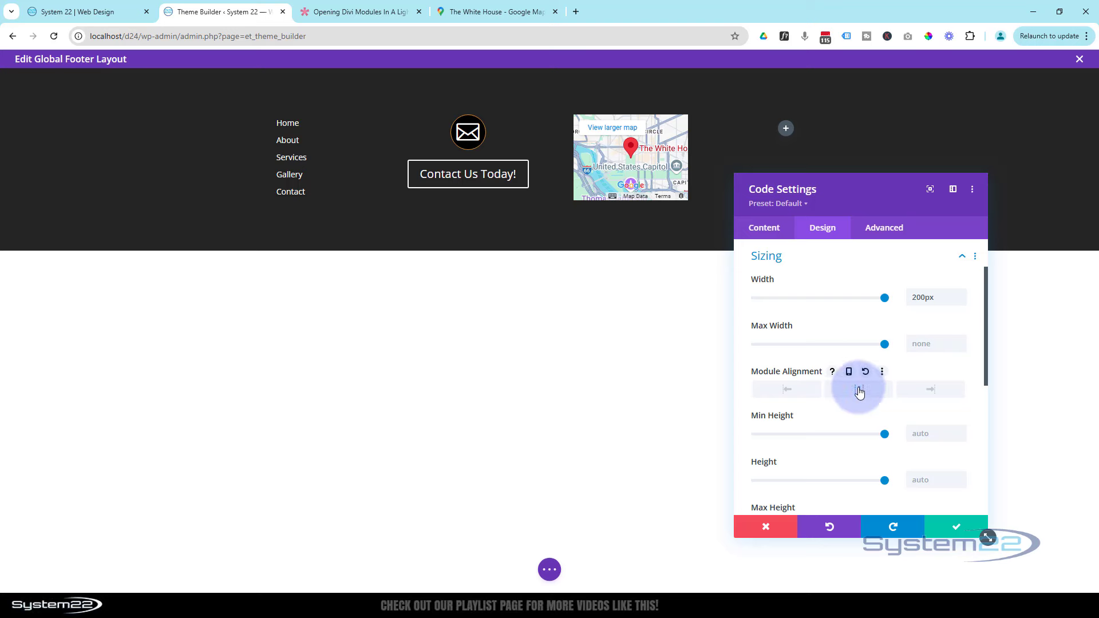
pyautogui.click(955, 527)
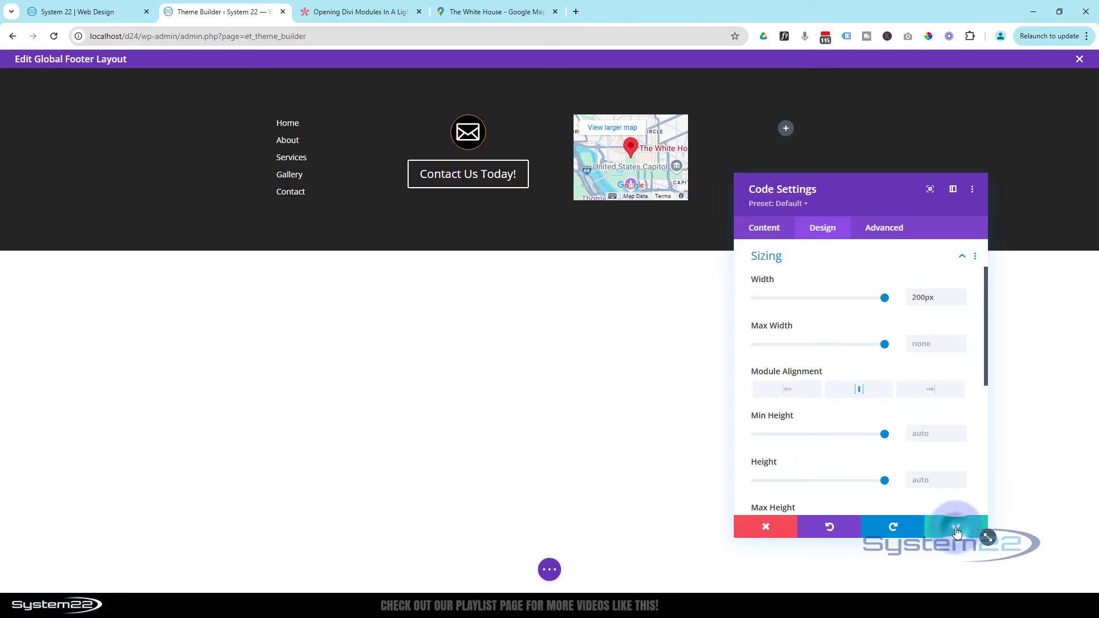
# Insert an Image module in the fourth footer column
pyautogui.click(786, 130)
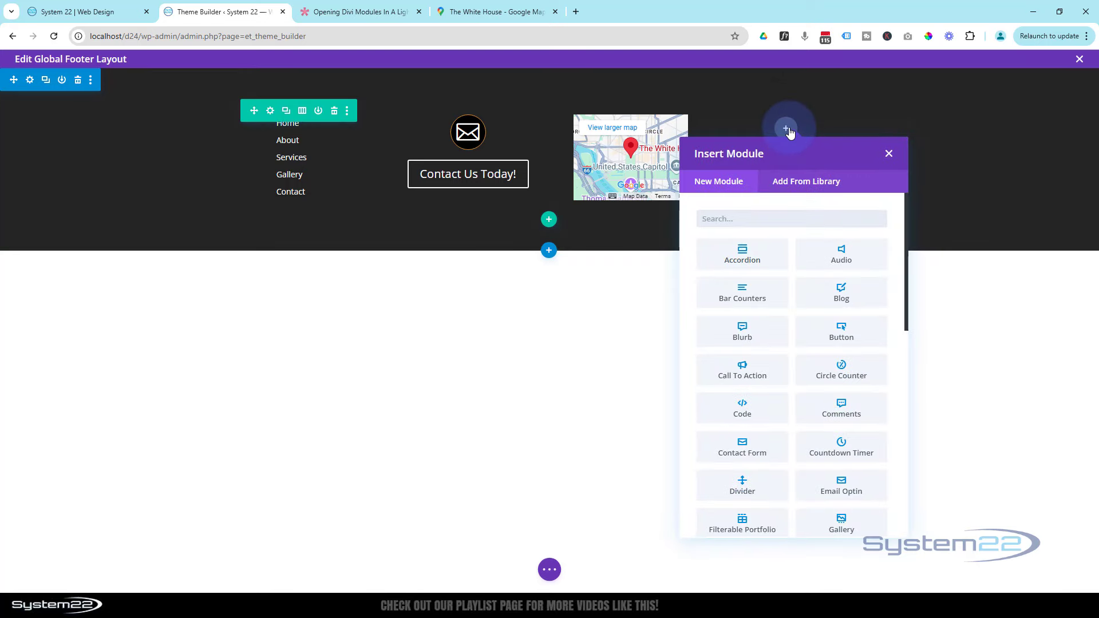
pyautogui.scroll(-3, 783, 321)
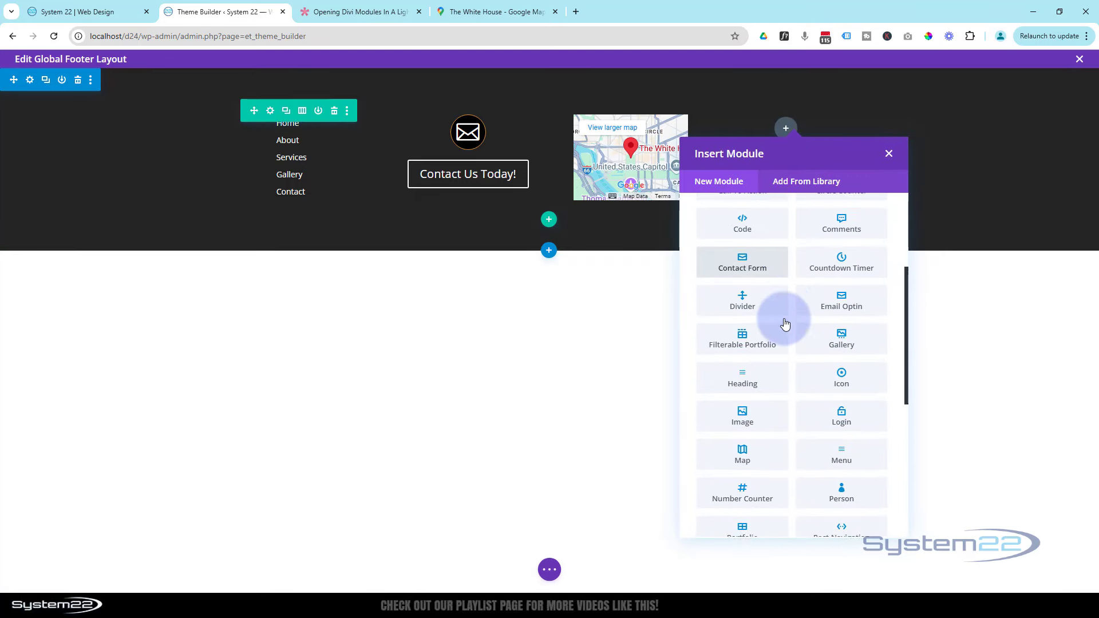
pyautogui.scroll(-1, 783, 323)
pyautogui.click(764, 379)
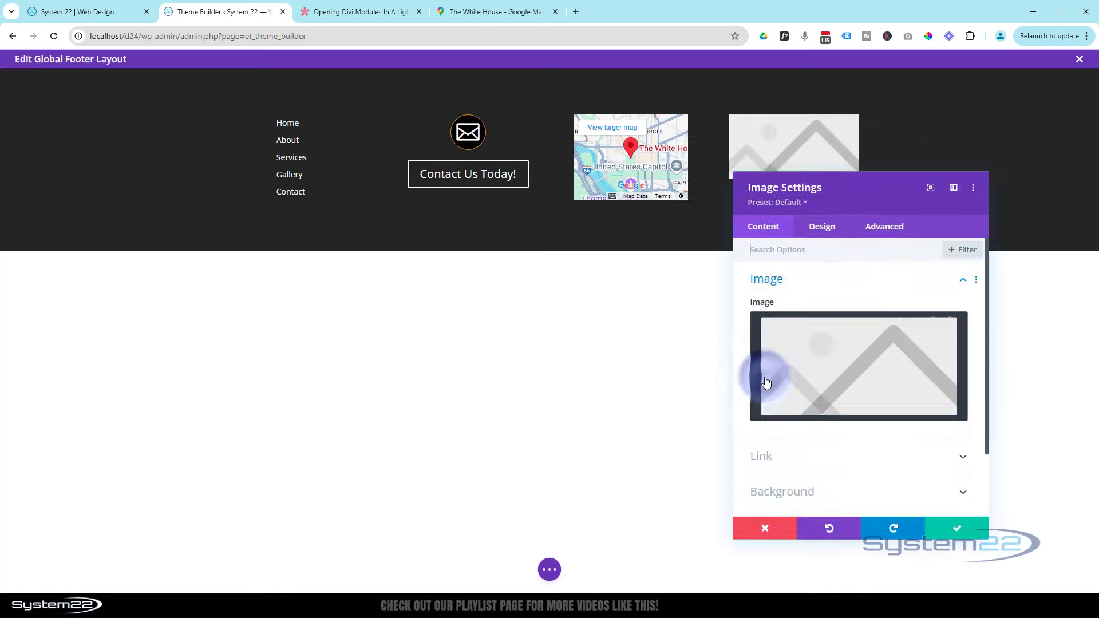
# Use system22-white-b-shadow.png from the media library as the image for the fourth column's Image module
pyautogui.click(861, 354)
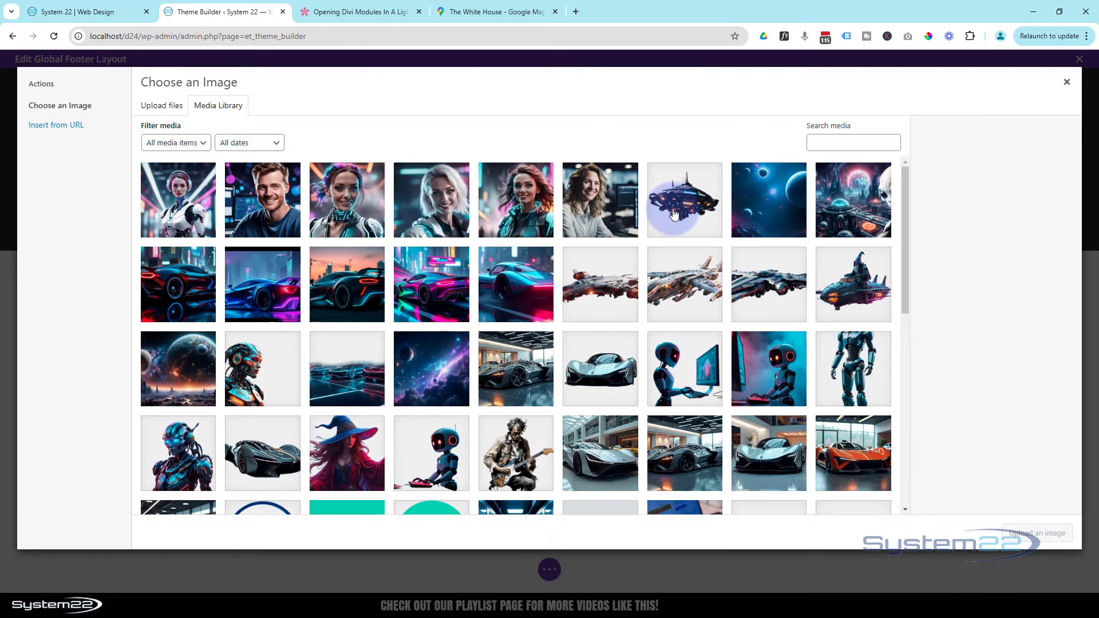
pyautogui.scroll(-8, 673, 214)
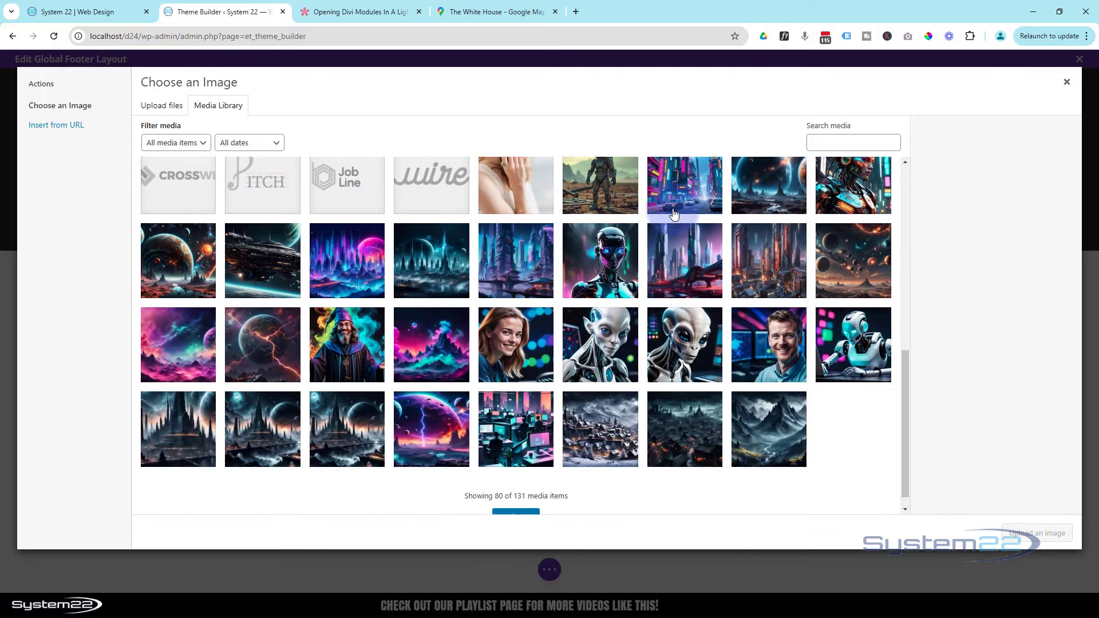
pyautogui.click(524, 500)
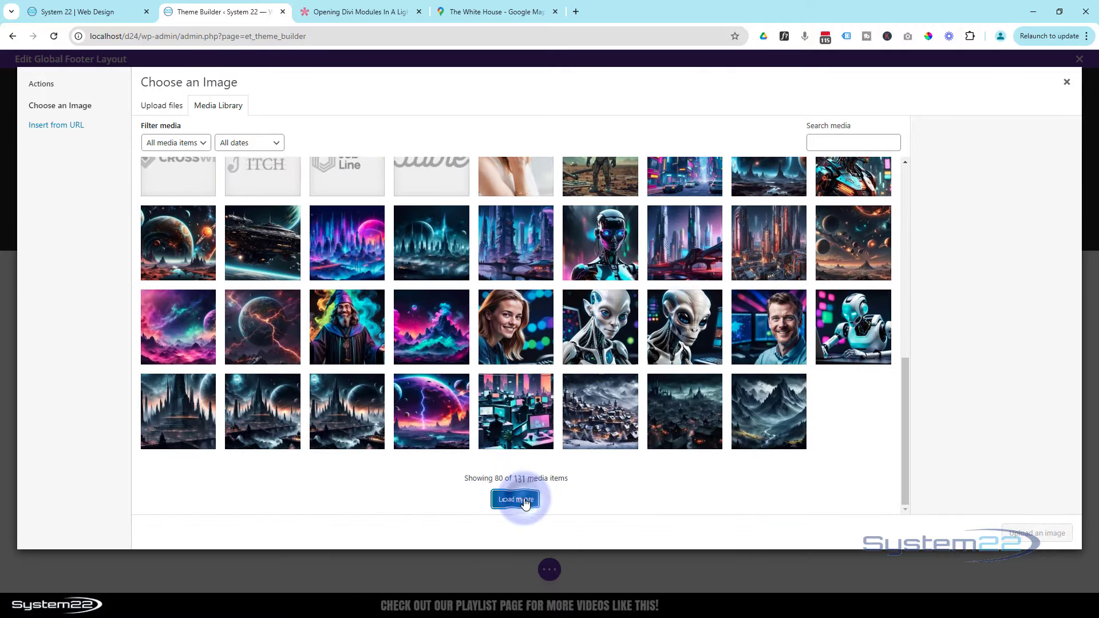
pyautogui.scroll(2, 536, 357)
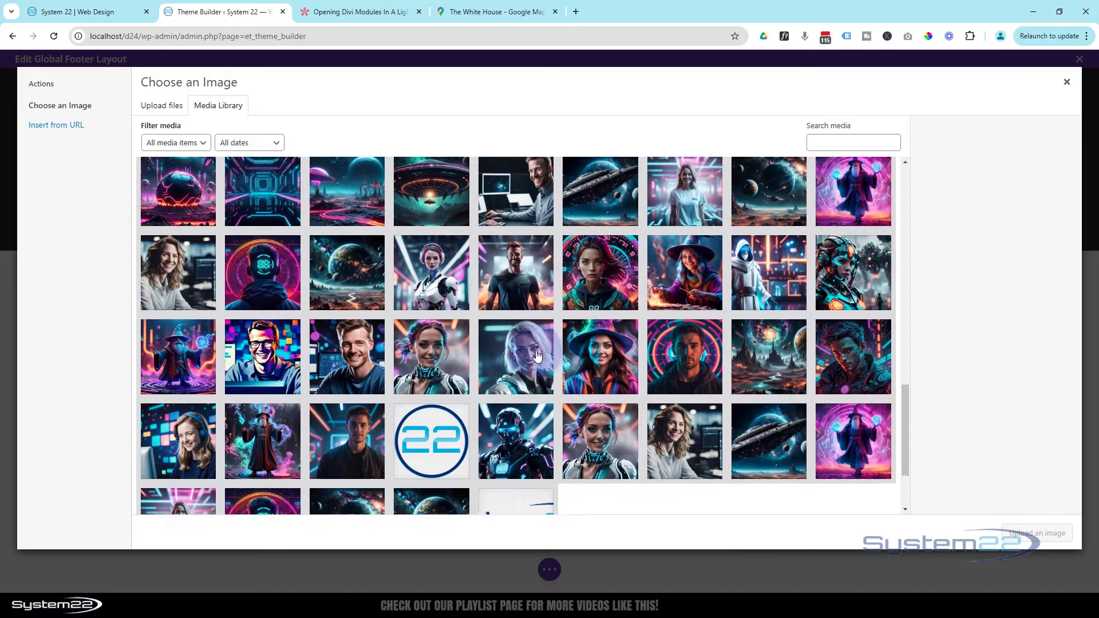
pyautogui.scroll(8, 537, 357)
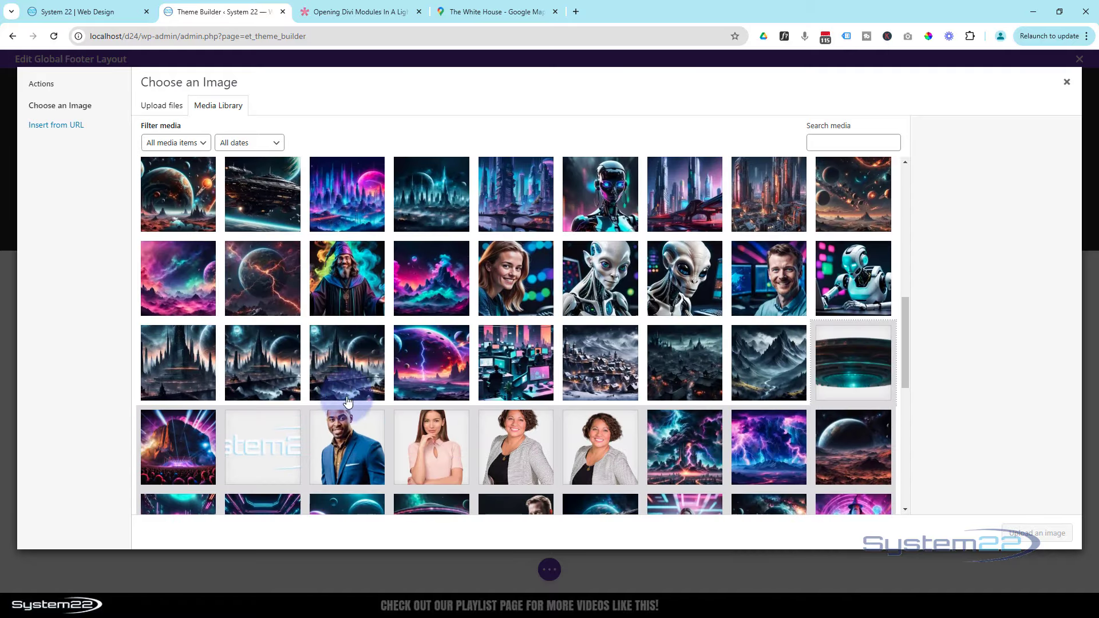
pyautogui.click(268, 440)
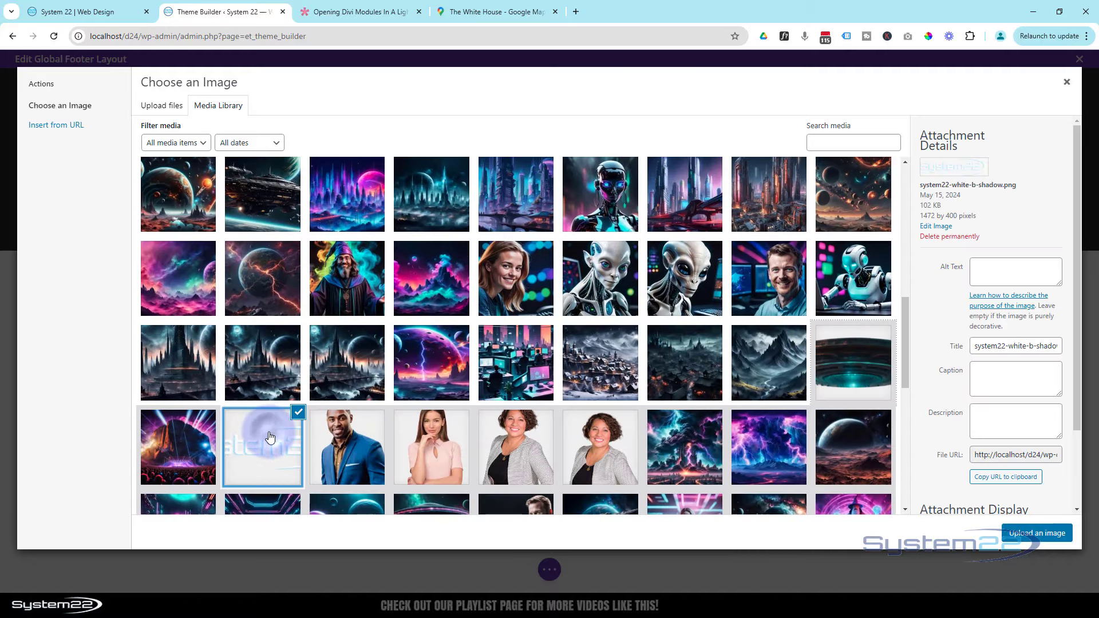
pyautogui.click(1009, 533)
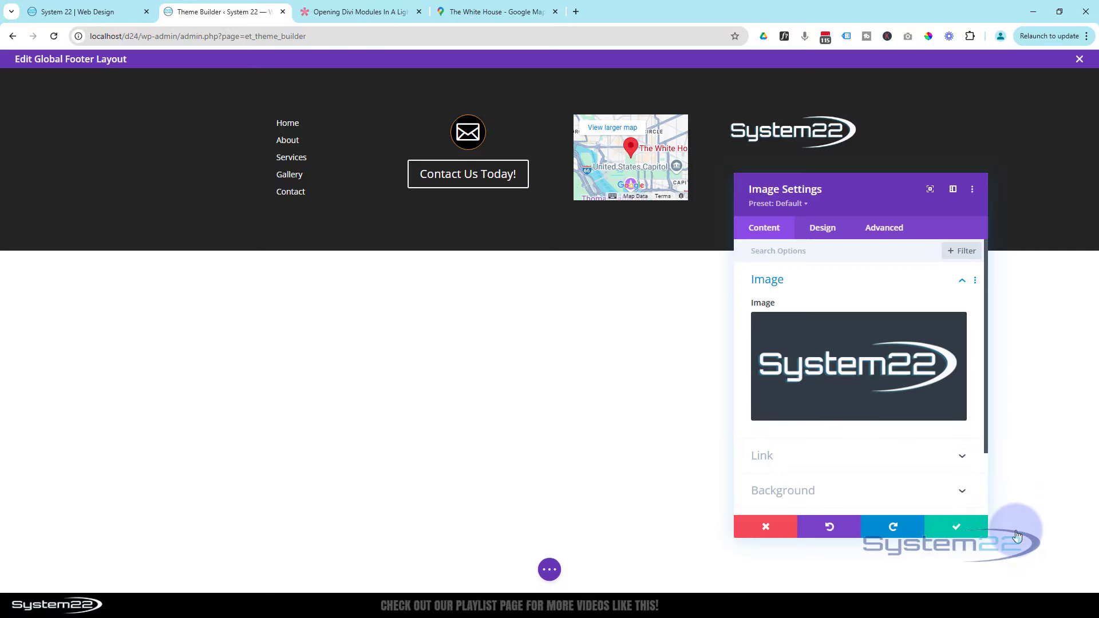
# Set the logo image's width to 200px, centre the module in its column, and save the image settings
pyautogui.click(824, 229)
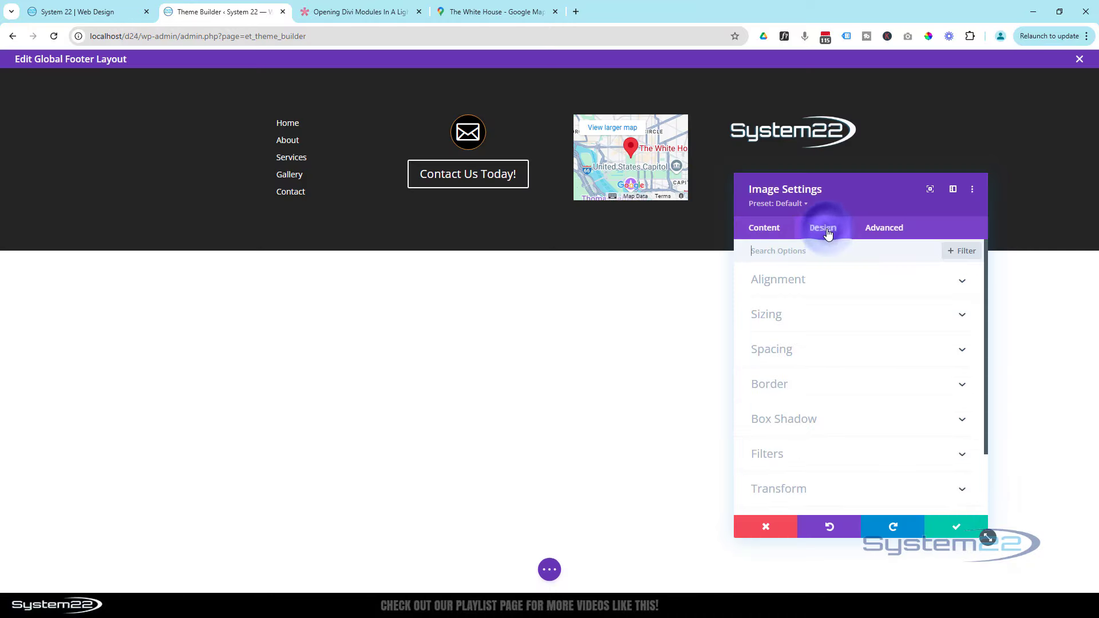
pyautogui.click(831, 319)
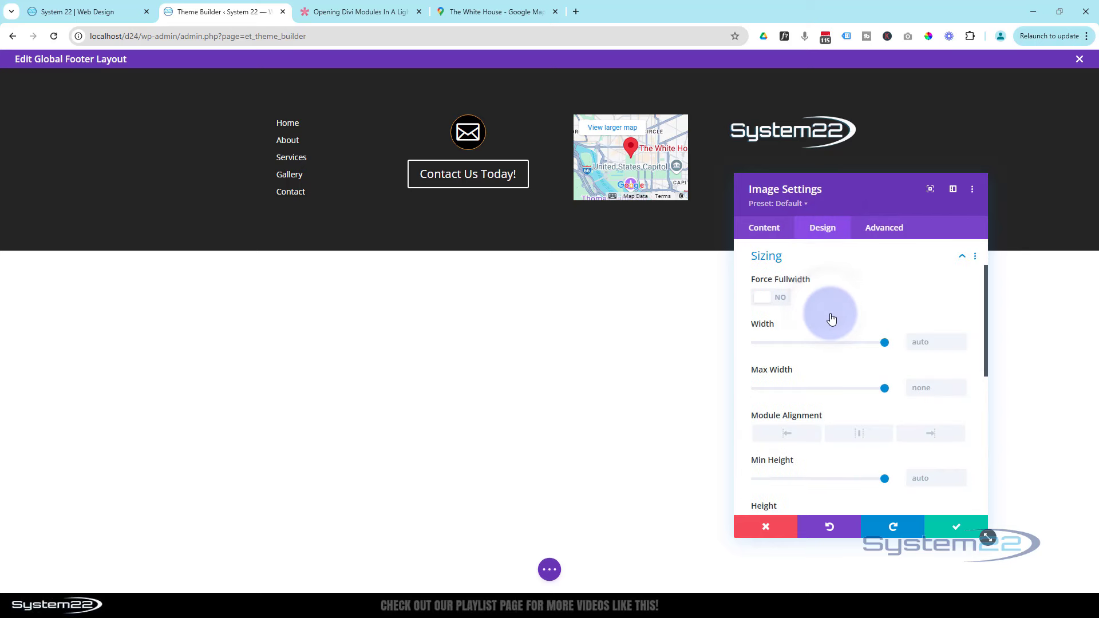
pyautogui.click(926, 345)
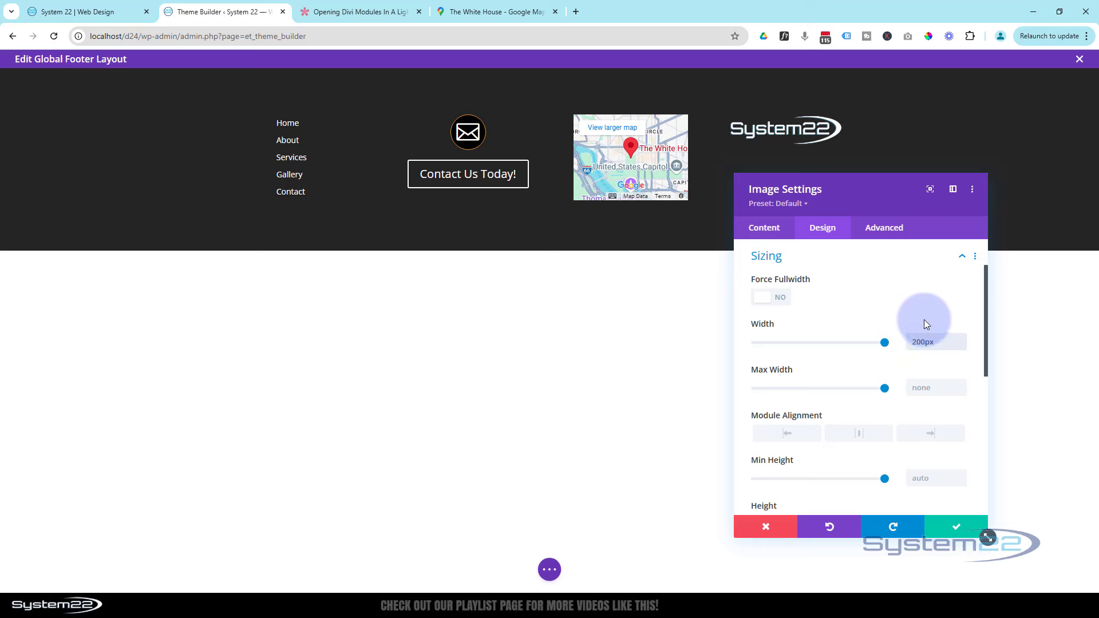
pyautogui.click(874, 439)
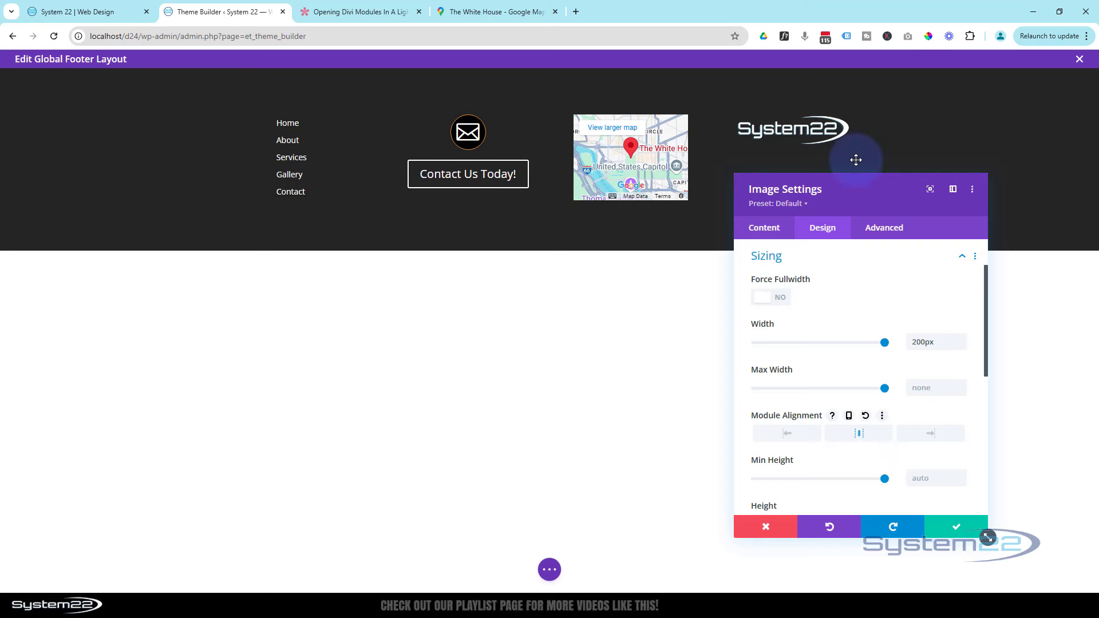
pyautogui.moveTo(857, 192); pyautogui.dragTo(507, 109)
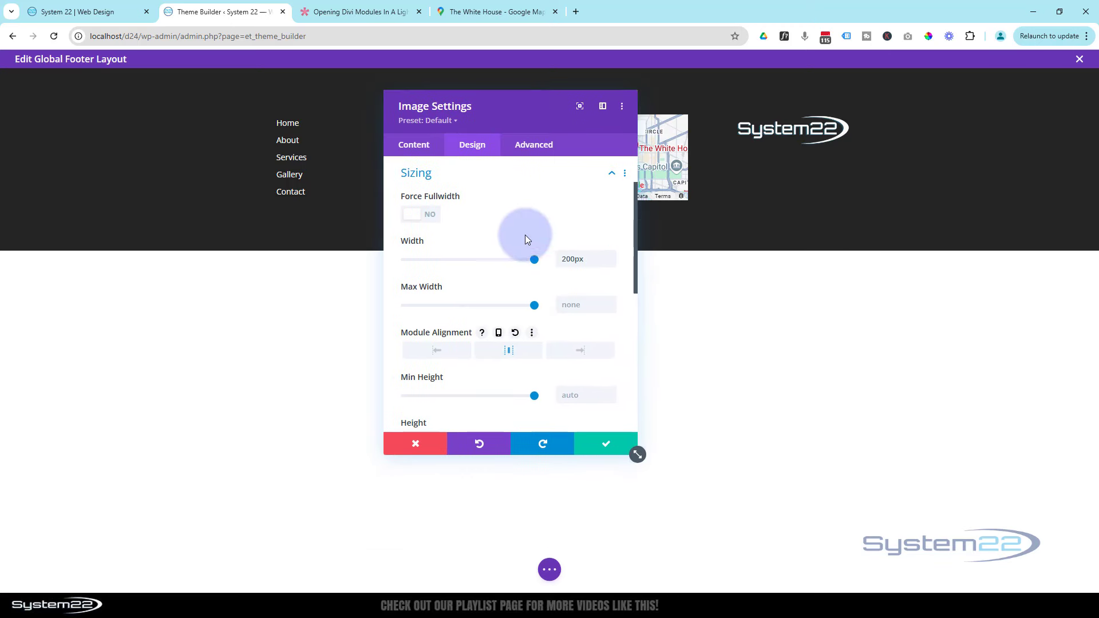
pyautogui.click(593, 447)
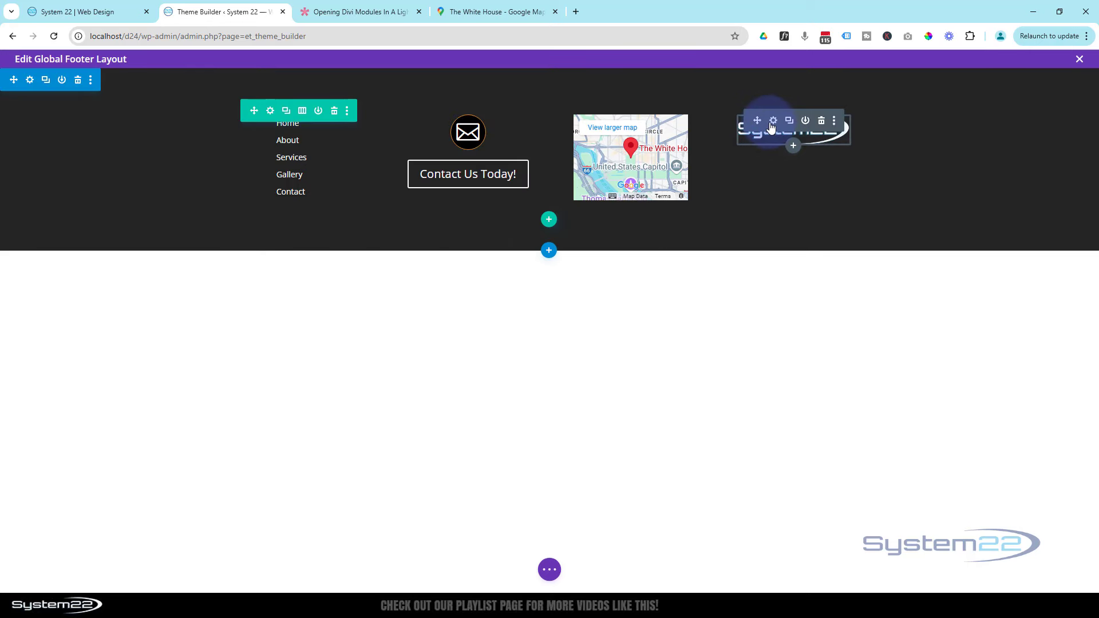
pyautogui.click(772, 122)
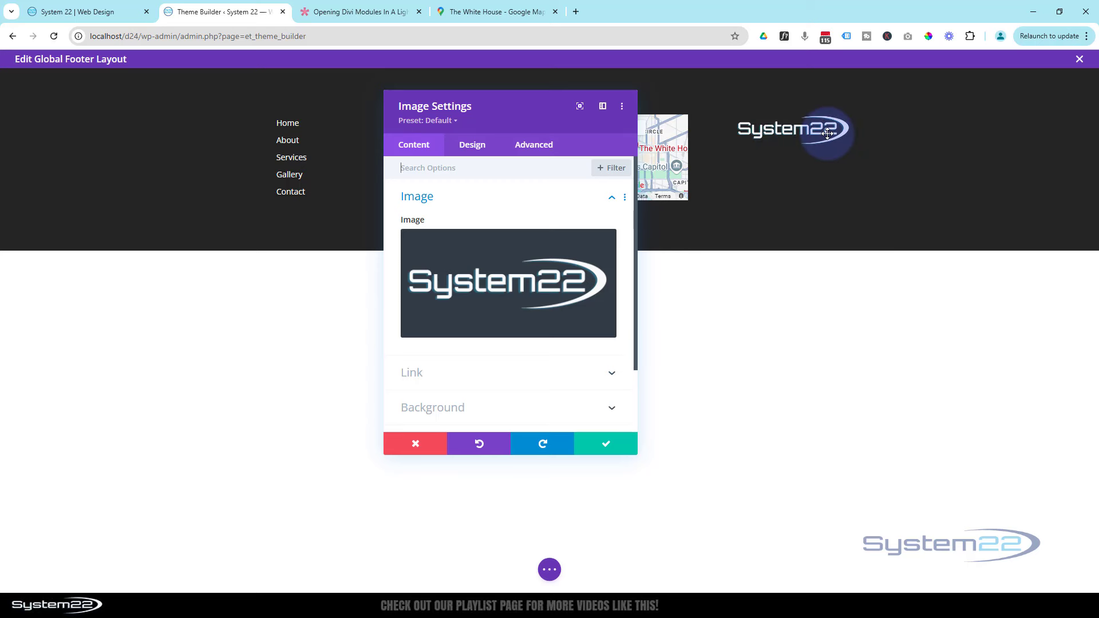
pyautogui.click(482, 375)
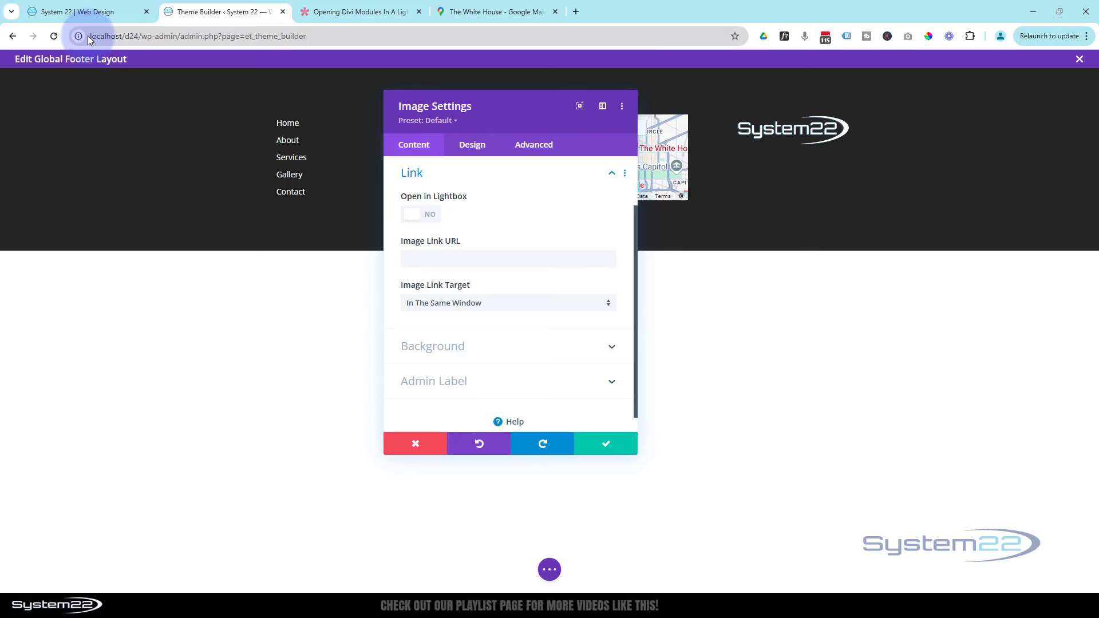
pyautogui.moveTo(96, 37); pyautogui.dragTo(227, 37)
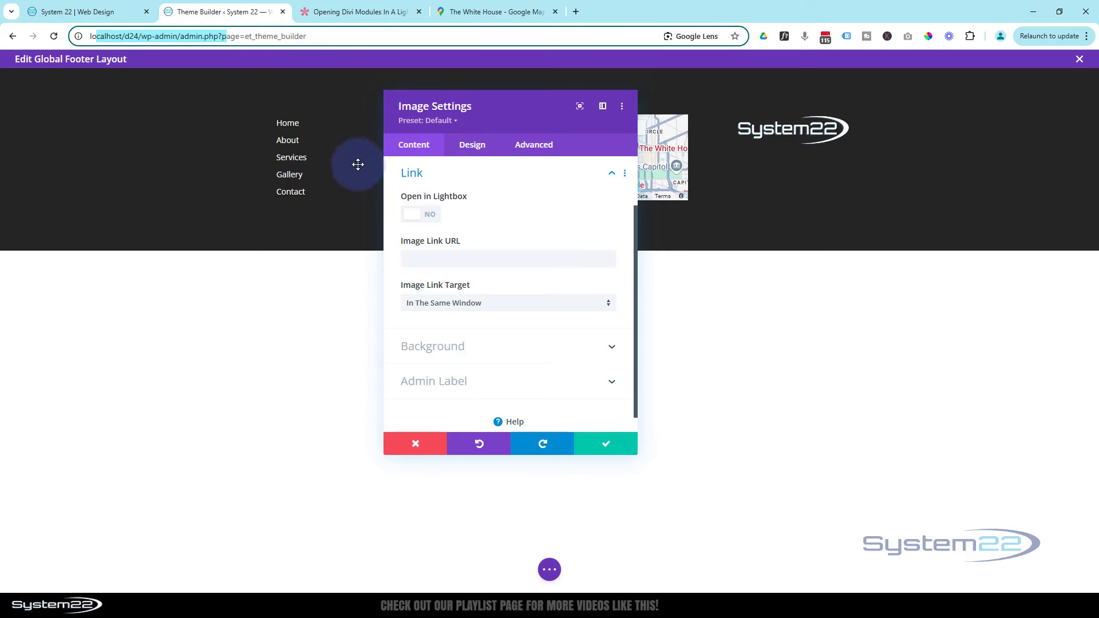
pyautogui.click(609, 452)
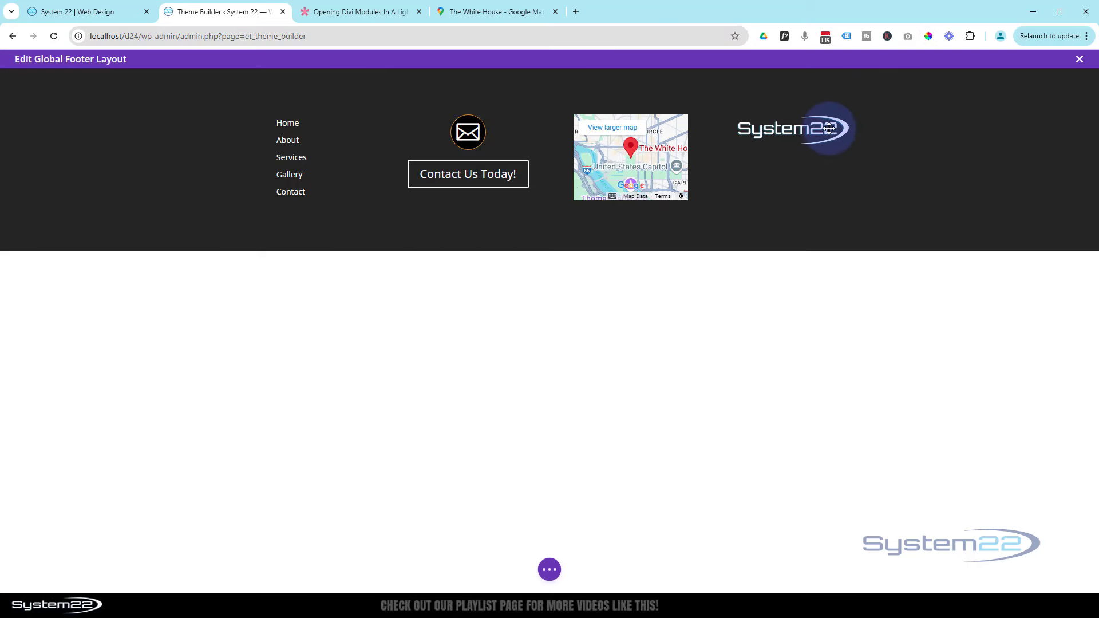
# Insert a Text module below the logo image in the fourth footer column
pyautogui.click(793, 148)
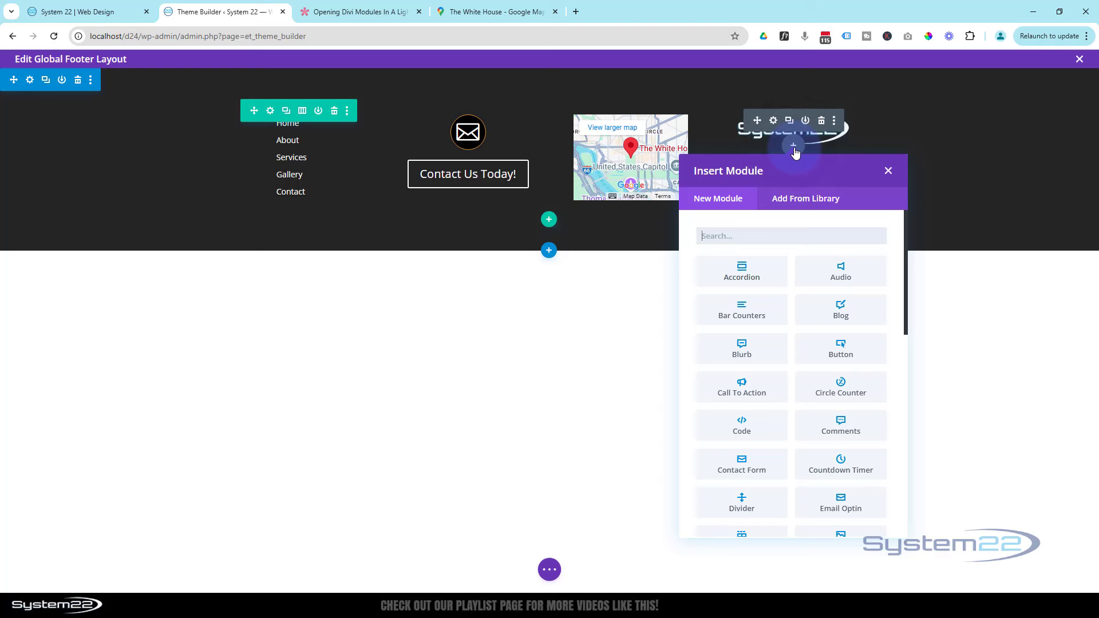
pyautogui.scroll(-9, 840, 252)
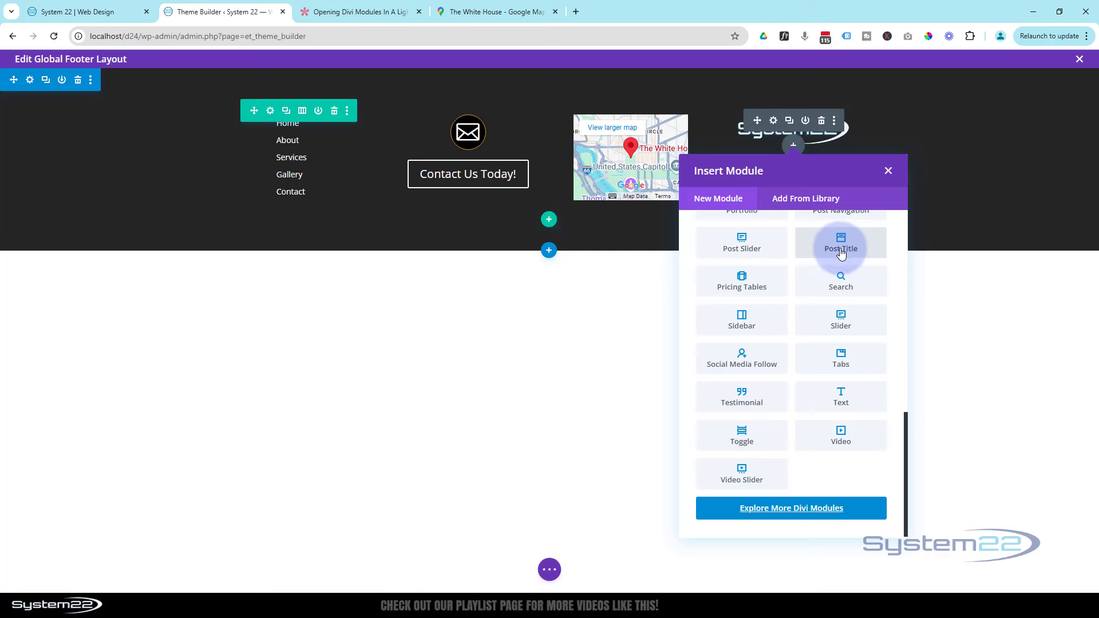
pyautogui.click(839, 406)
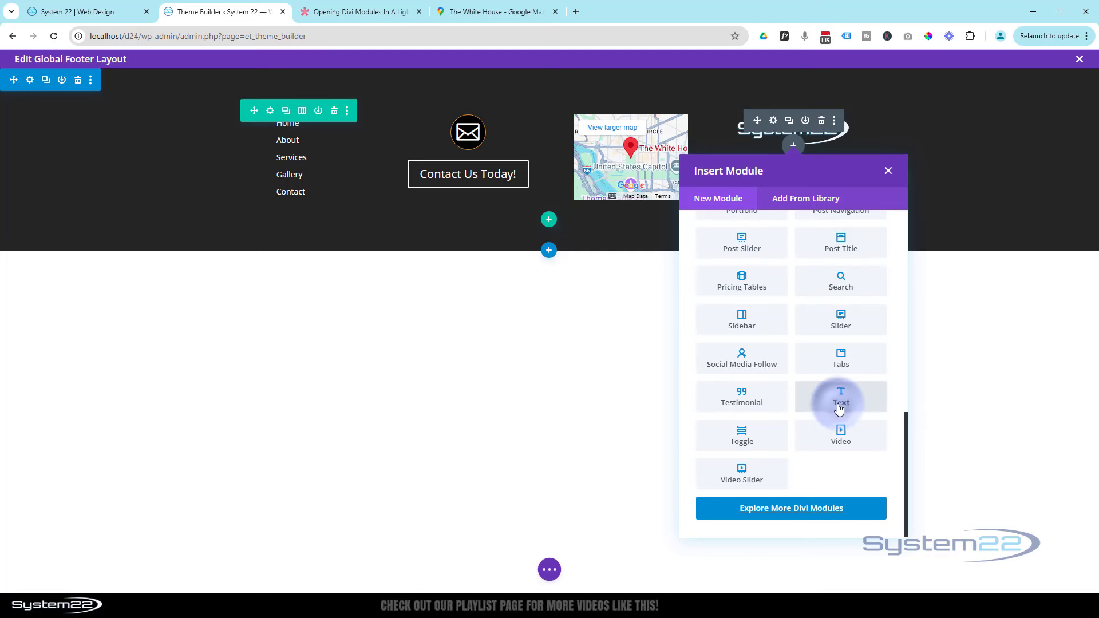
pyautogui.click(449, 337)
pyautogui.scroll(-2, 448, 337)
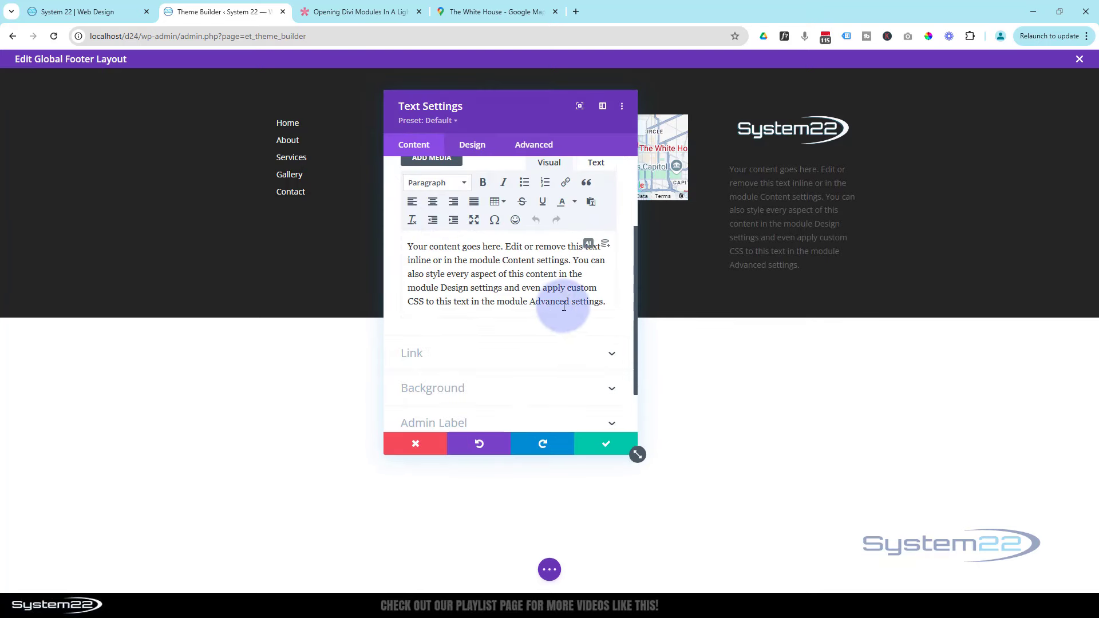
# Replace the Text module's placeholder content with "Copyright © System22" and centre it
pyautogui.moveTo(605, 302); pyautogui.dragTo(381, 231)
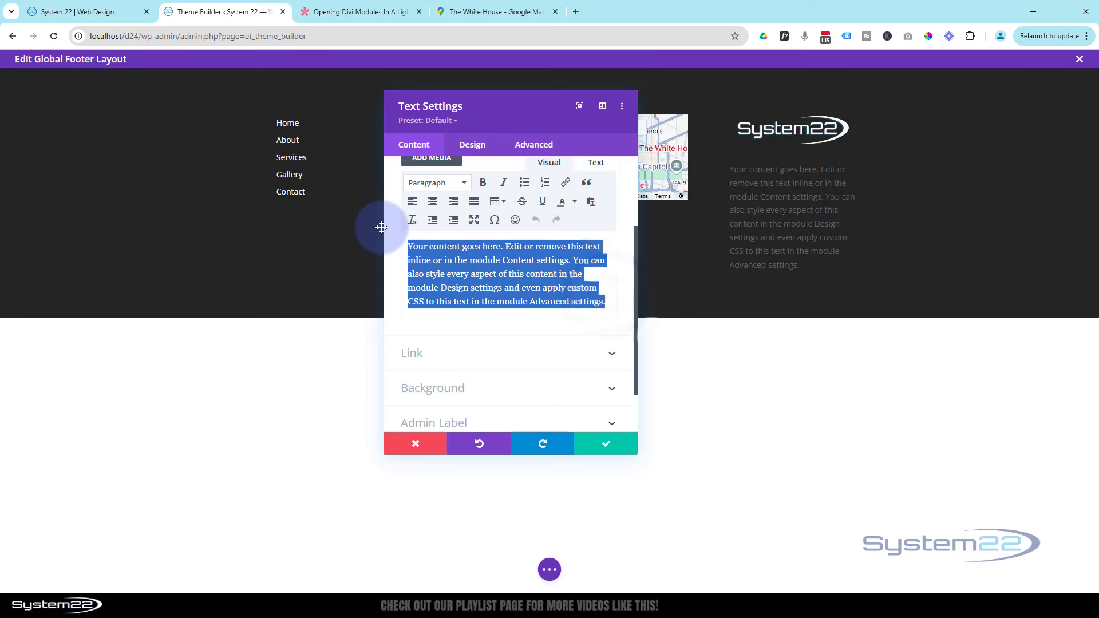
pyautogui.write('Copy')
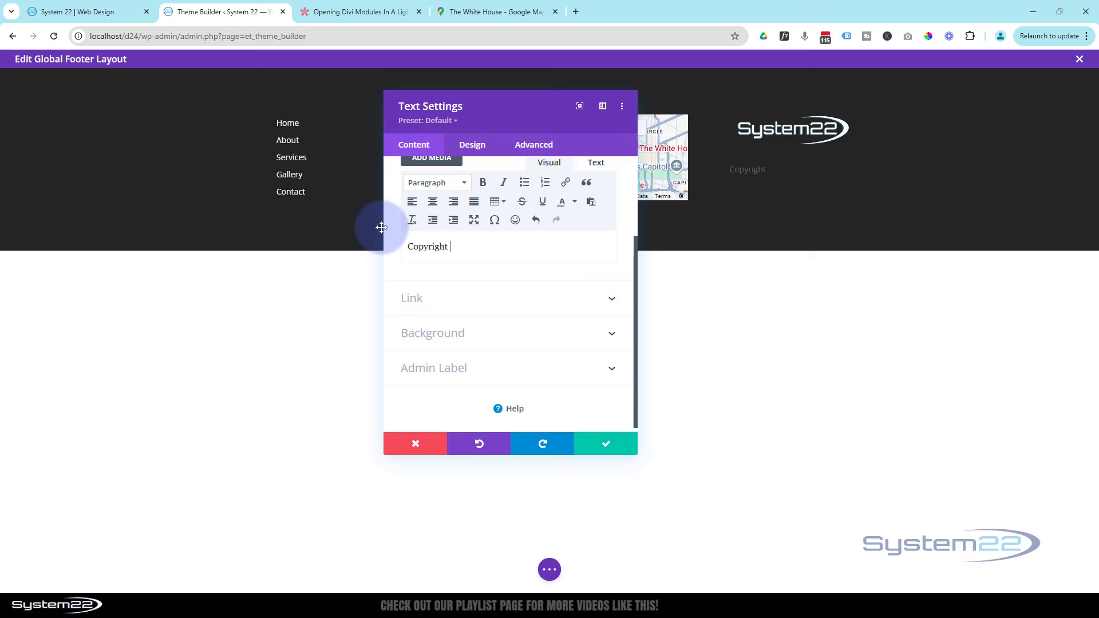
pyautogui.write('right')
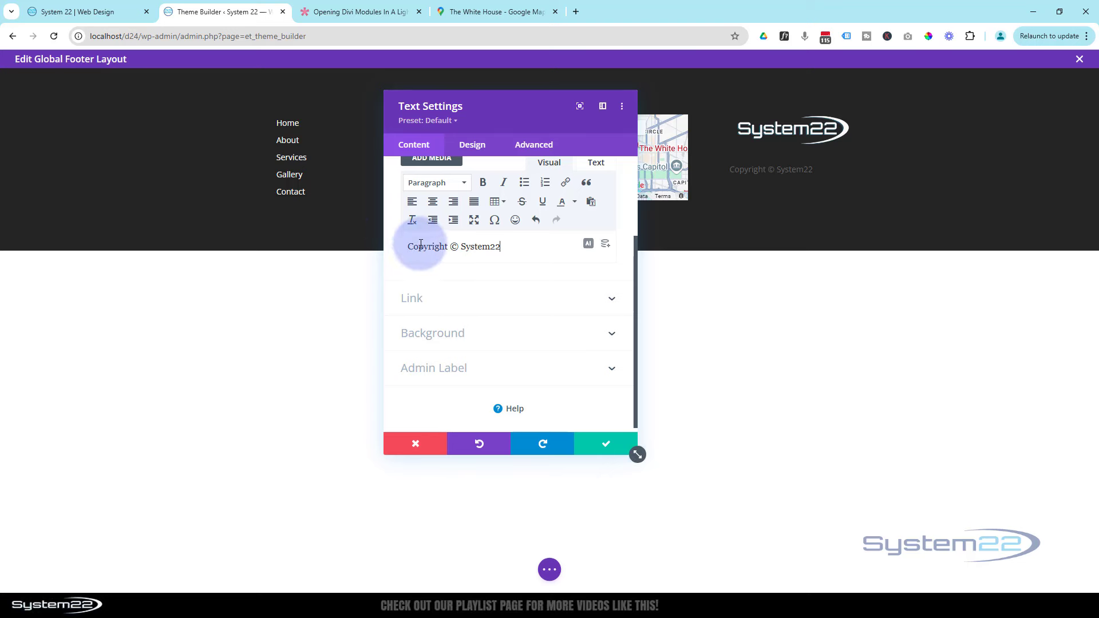
pyautogui.moveTo(503, 246); pyautogui.dragTo(392, 254)
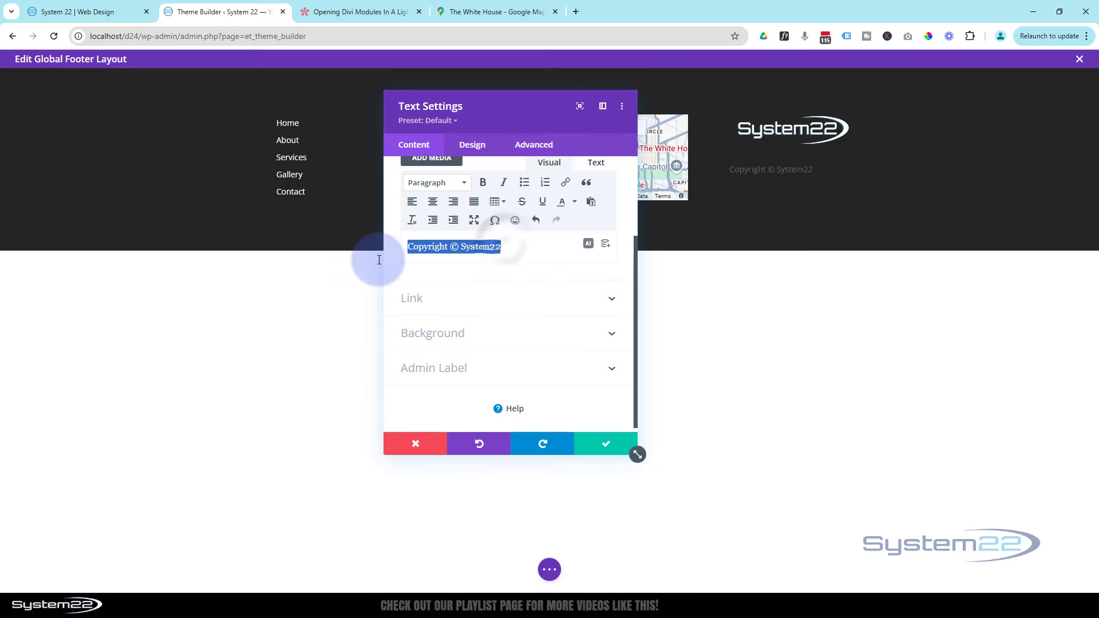
pyautogui.click(432, 203)
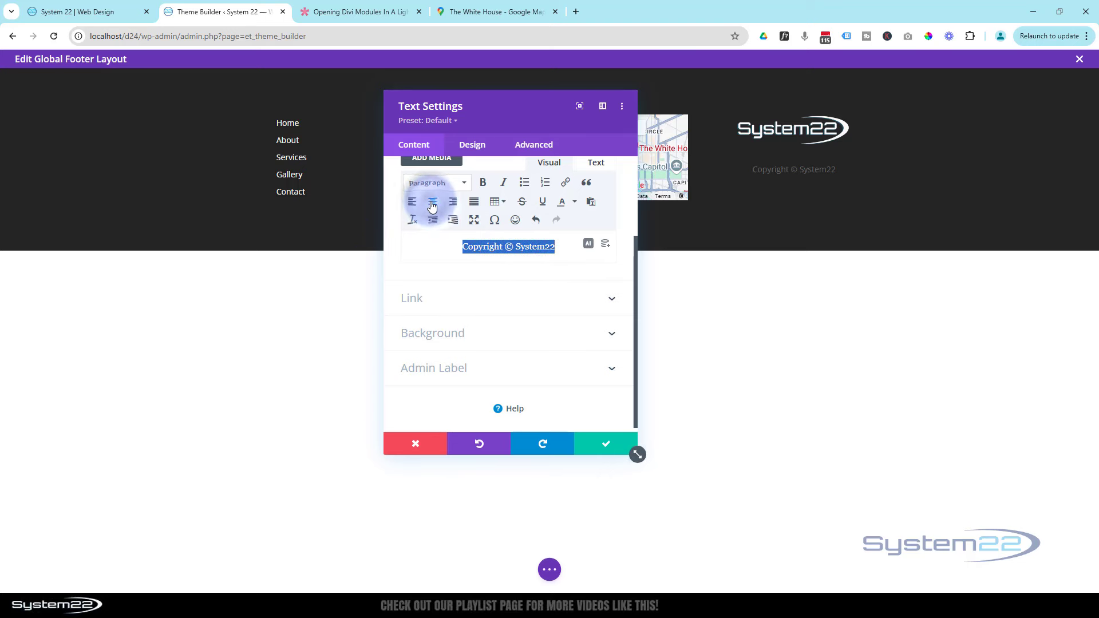
# Set the copyright text's colour to white (#ffffff) and save the Text module settings
pyautogui.click(473, 148)
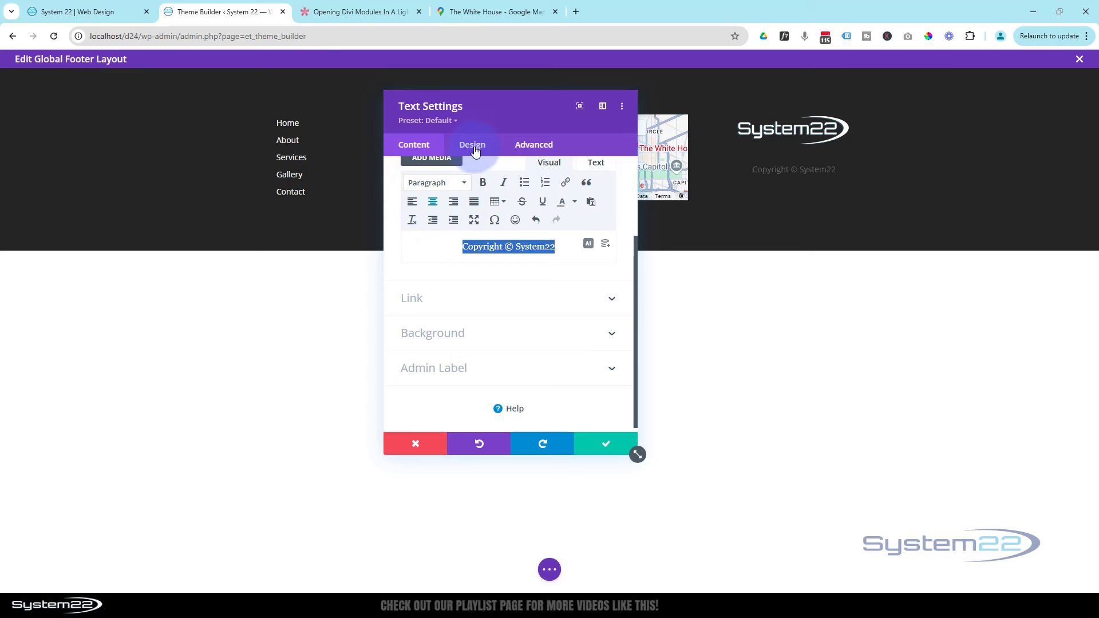
pyautogui.click(474, 146)
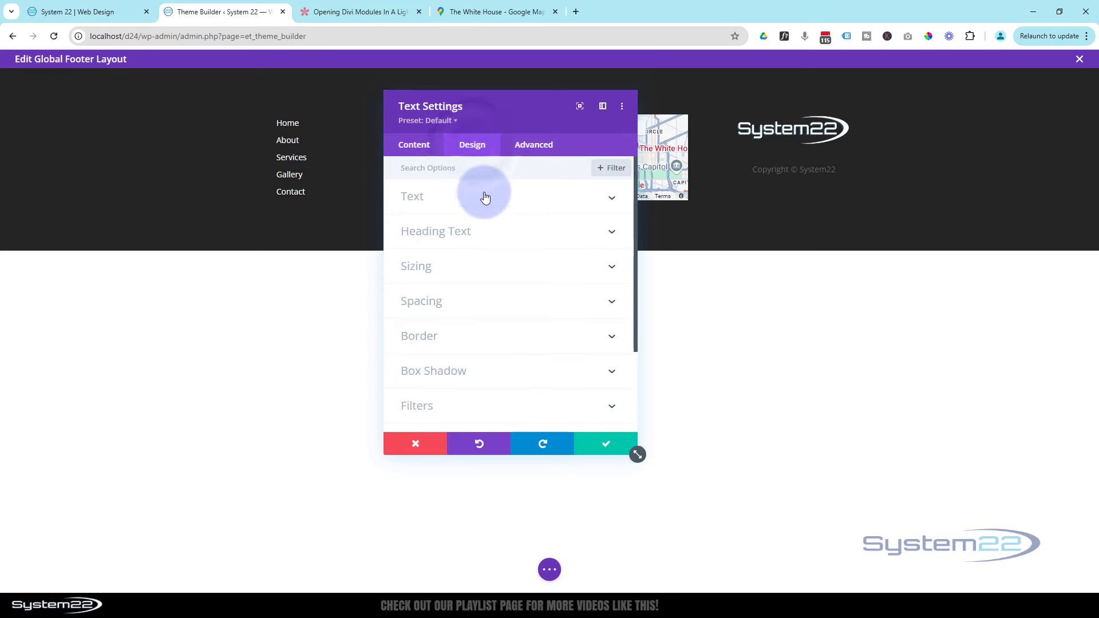
pyautogui.click(484, 204)
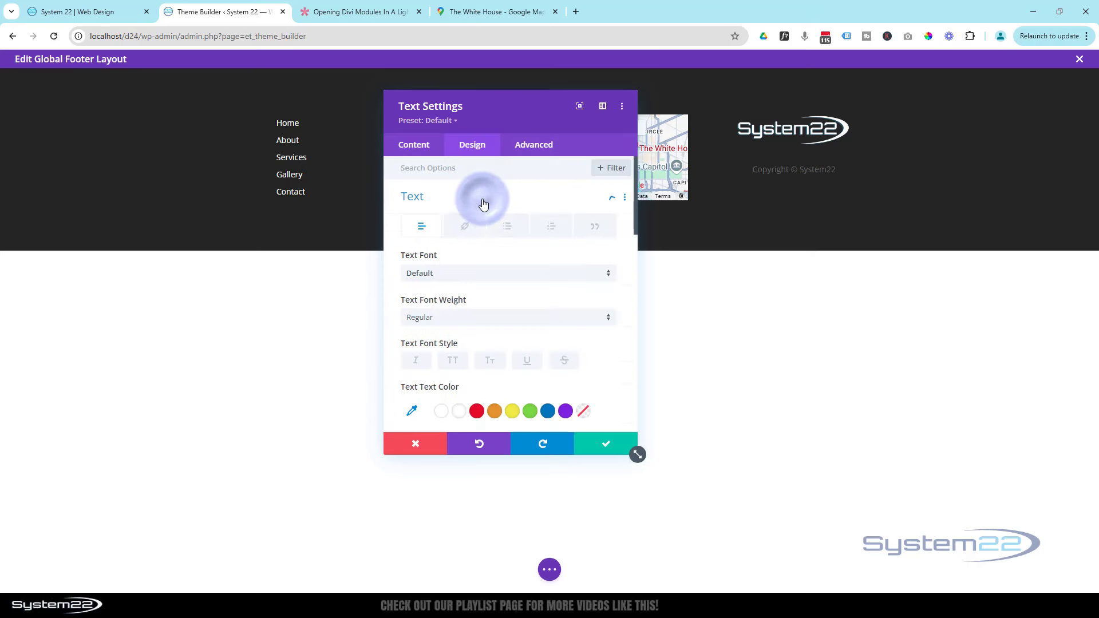
pyautogui.click(459, 412)
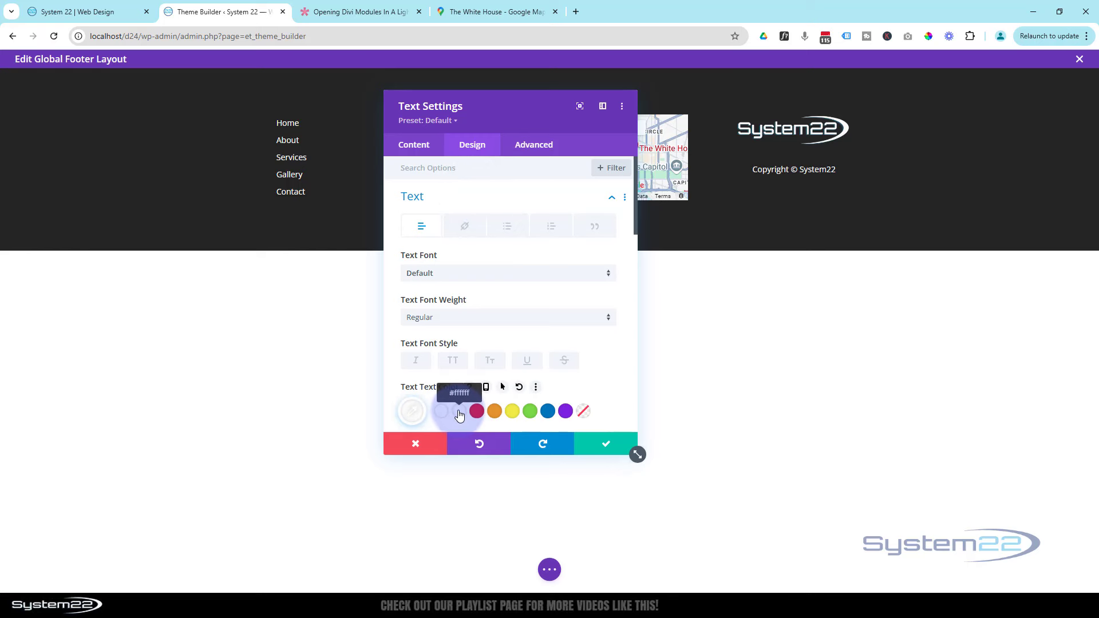
pyautogui.moveTo(502, 108); pyautogui.dragTo(378, 94)
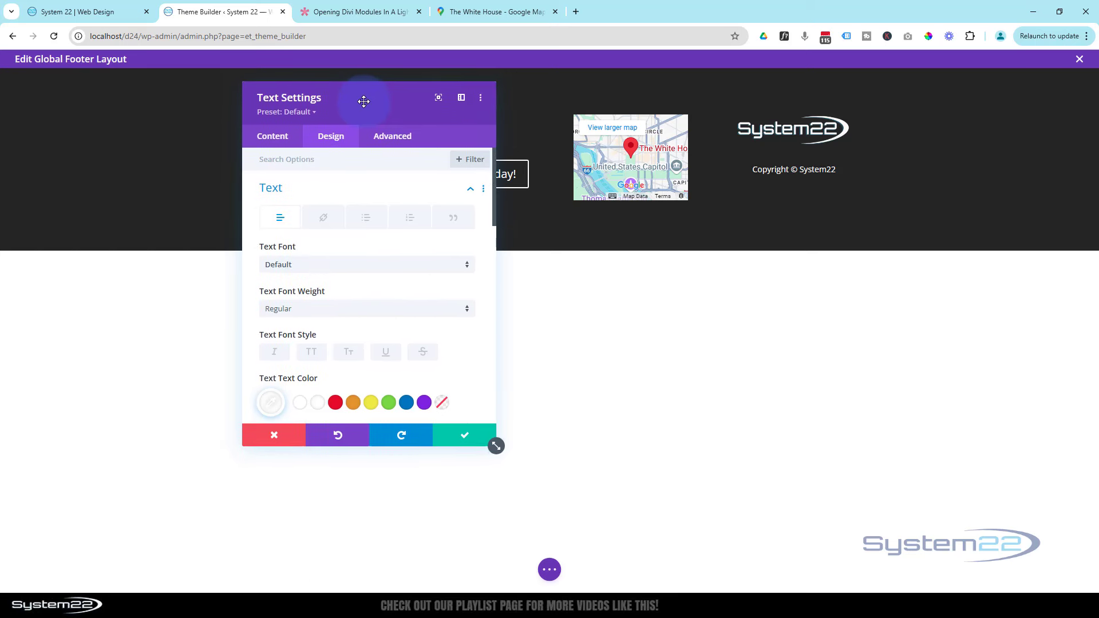
pyautogui.click(464, 437)
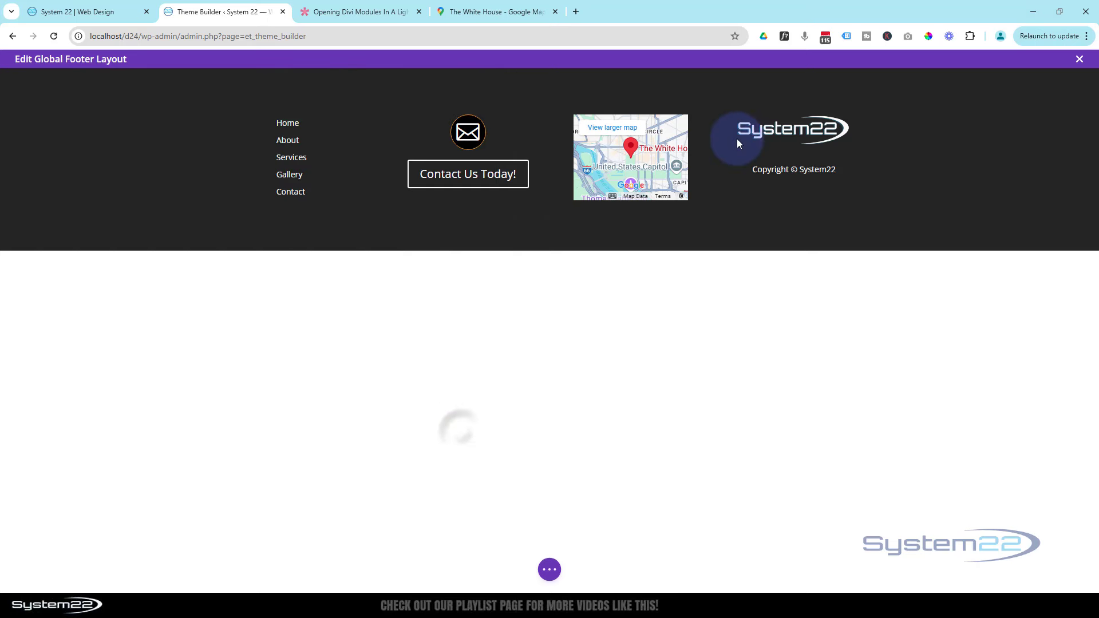
# Turn off the space below the logo image in the fourth footer column and save the image settings
pyautogui.click(776, 122)
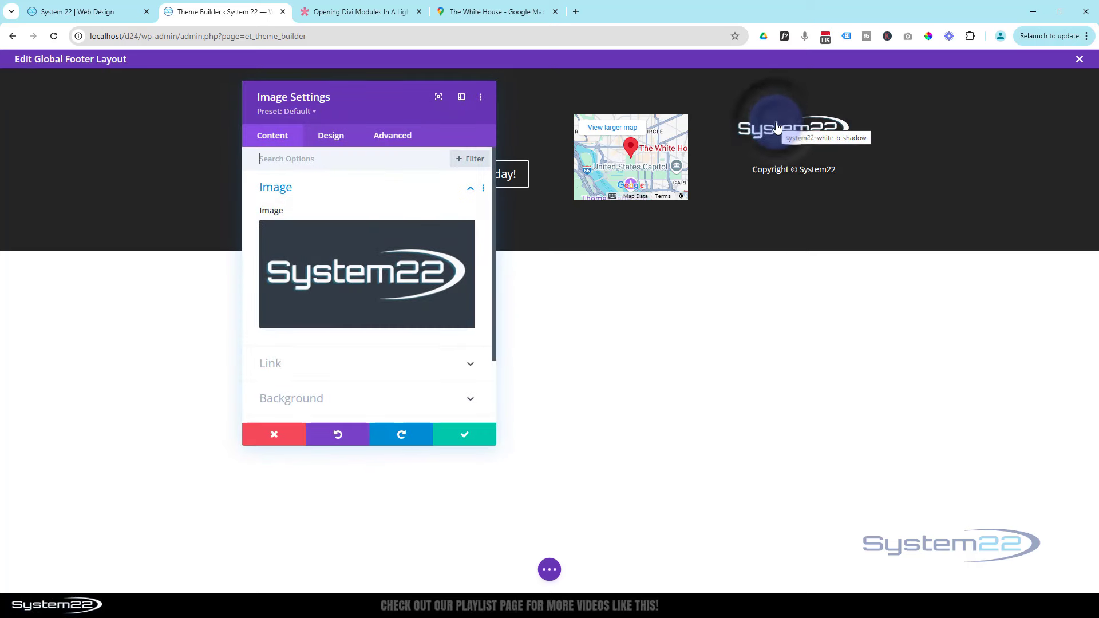
pyautogui.click(328, 138)
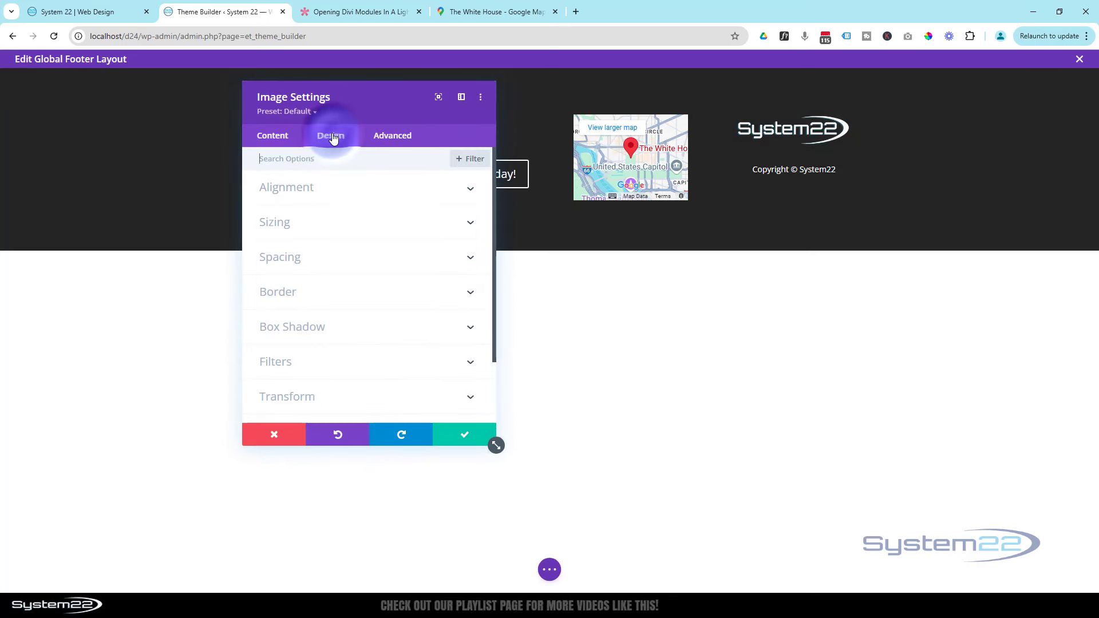
pyautogui.click(336, 261)
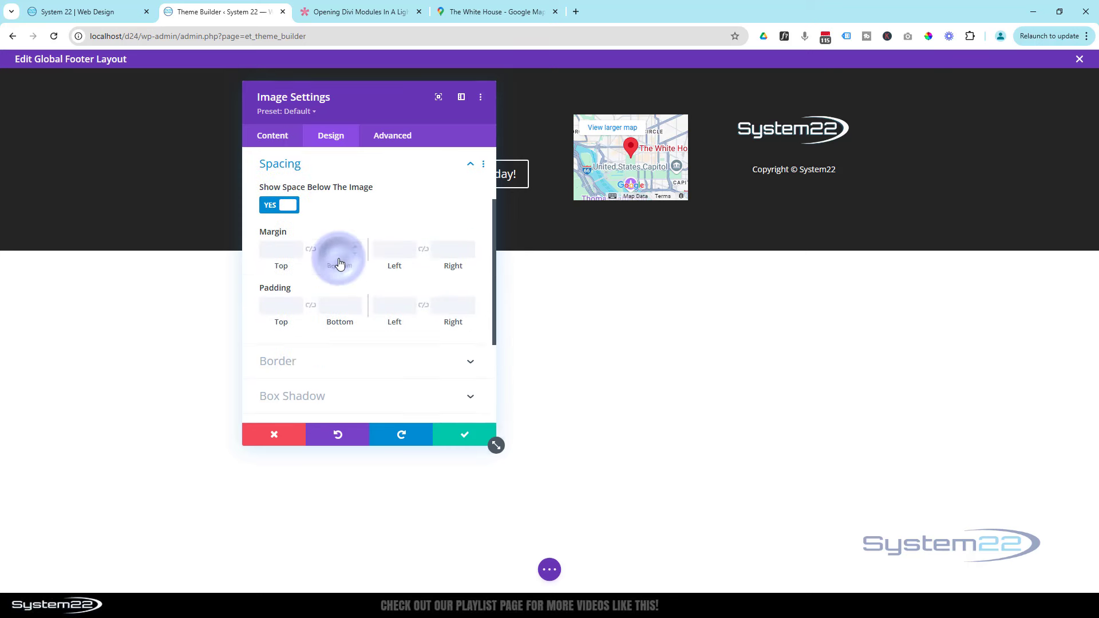
pyautogui.click(330, 304)
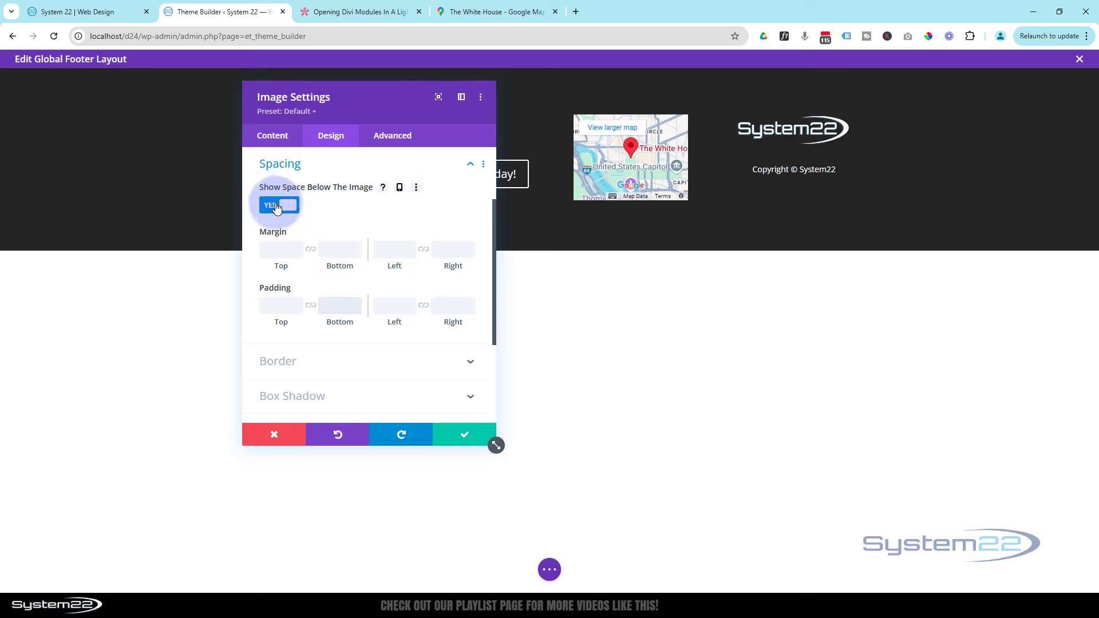
pyautogui.click(277, 206)
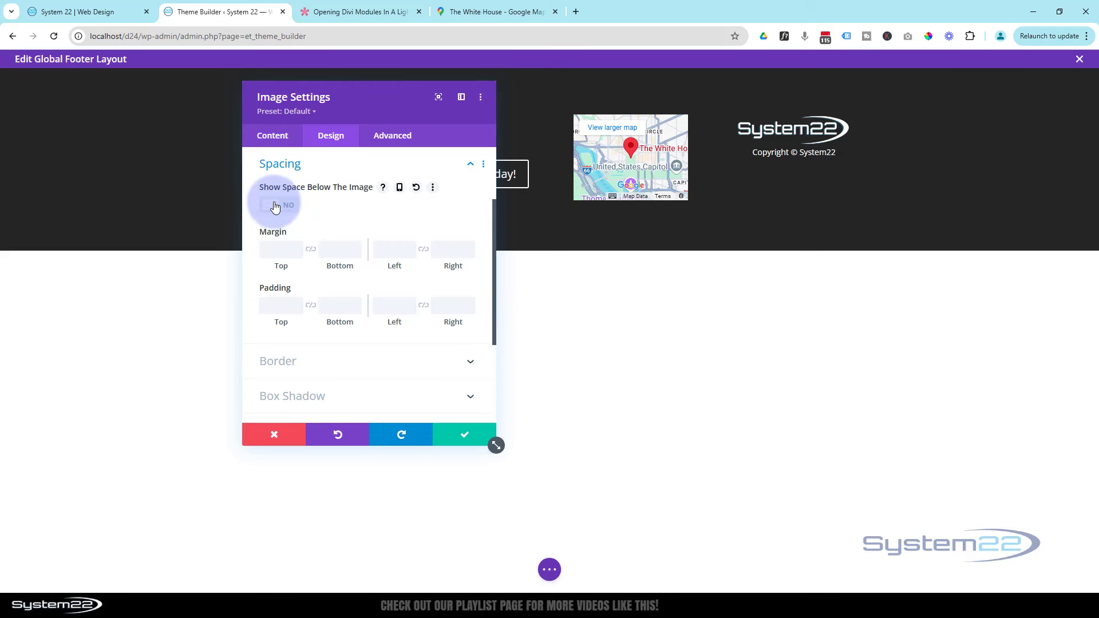
pyautogui.moveTo(375, 97); pyautogui.dragTo(579, 311)
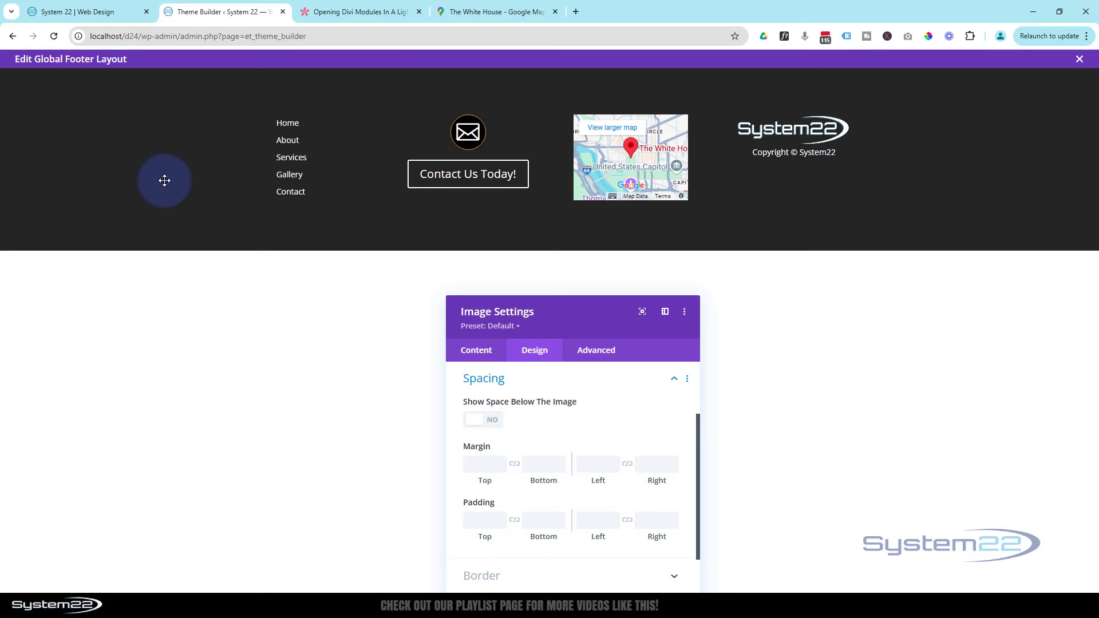
pyautogui.moveTo(572, 316); pyautogui.dragTo(543, 199)
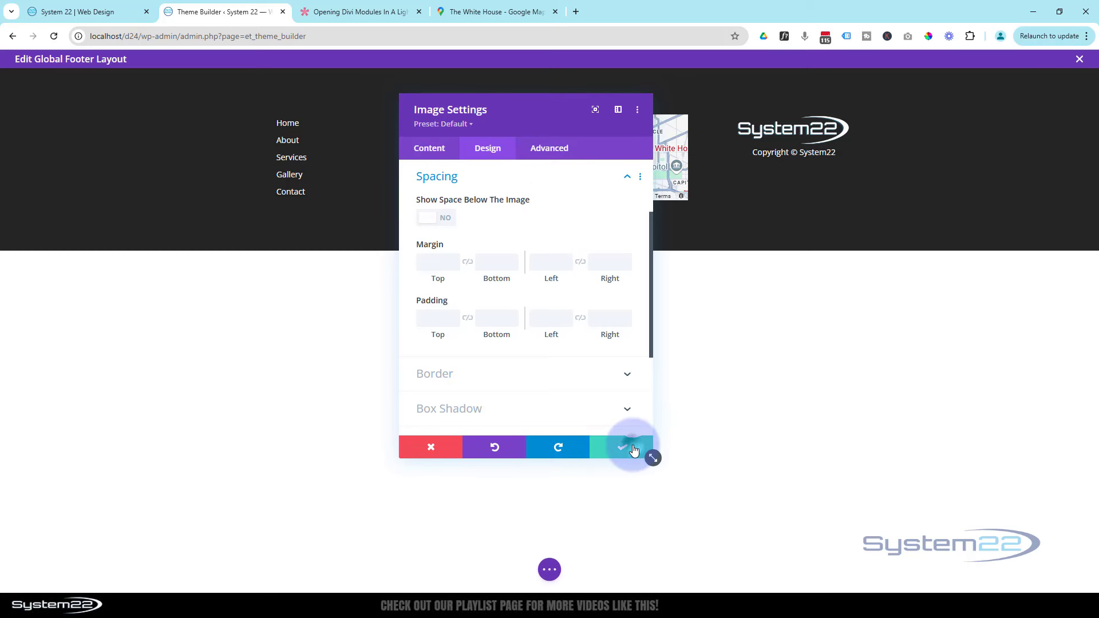
pyautogui.click(634, 451)
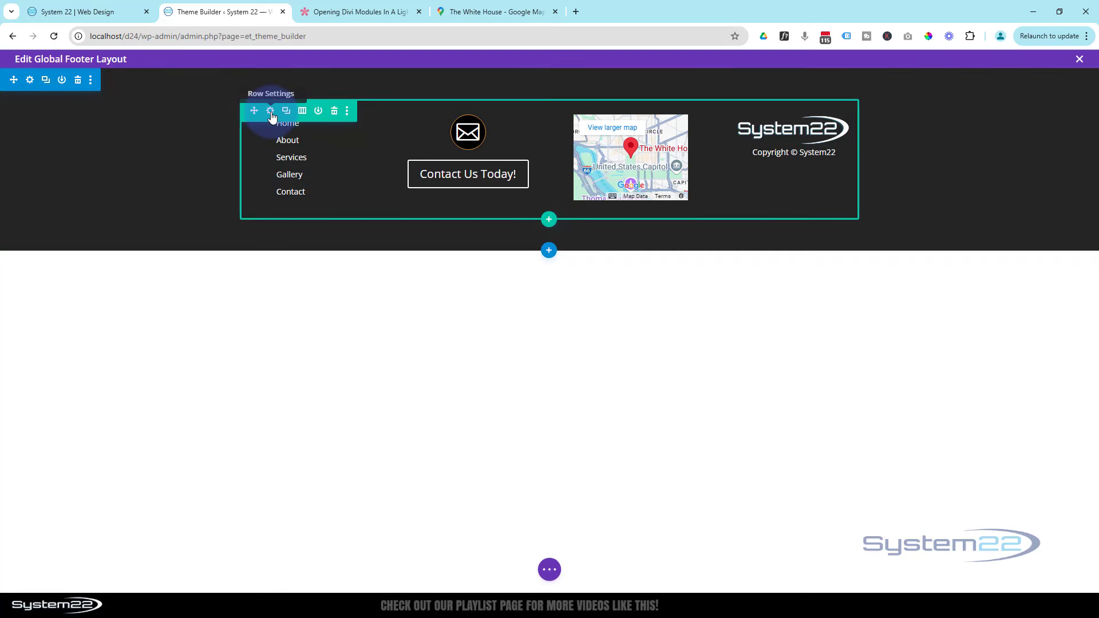
# Set the four-column footer row's width and max width both to 100% and save the row settings
pyautogui.click(272, 116)
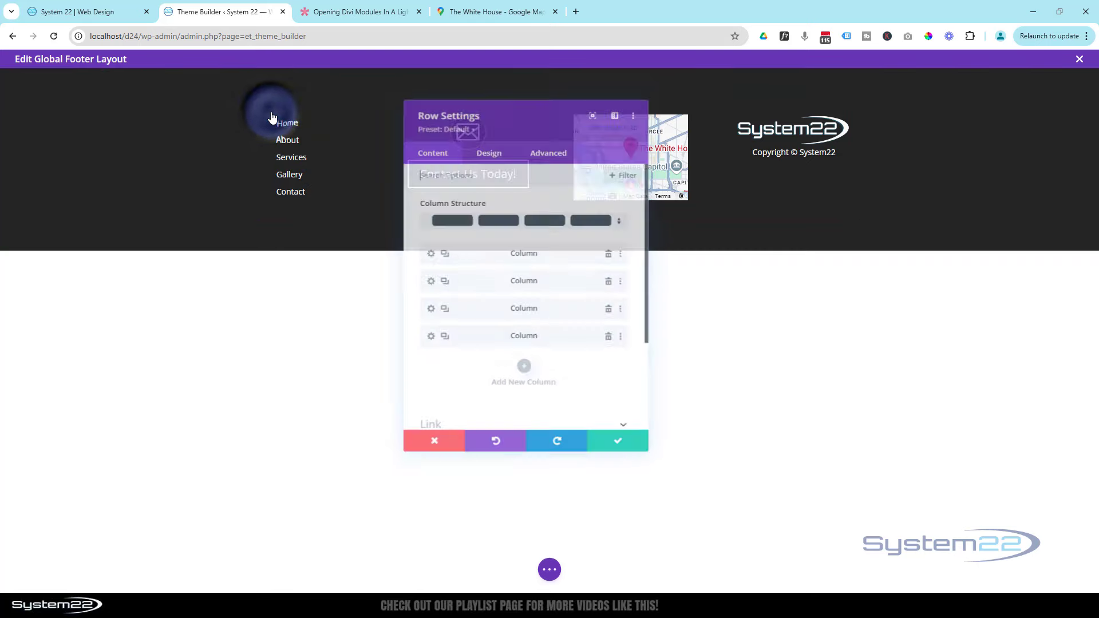
pyautogui.click(491, 152)
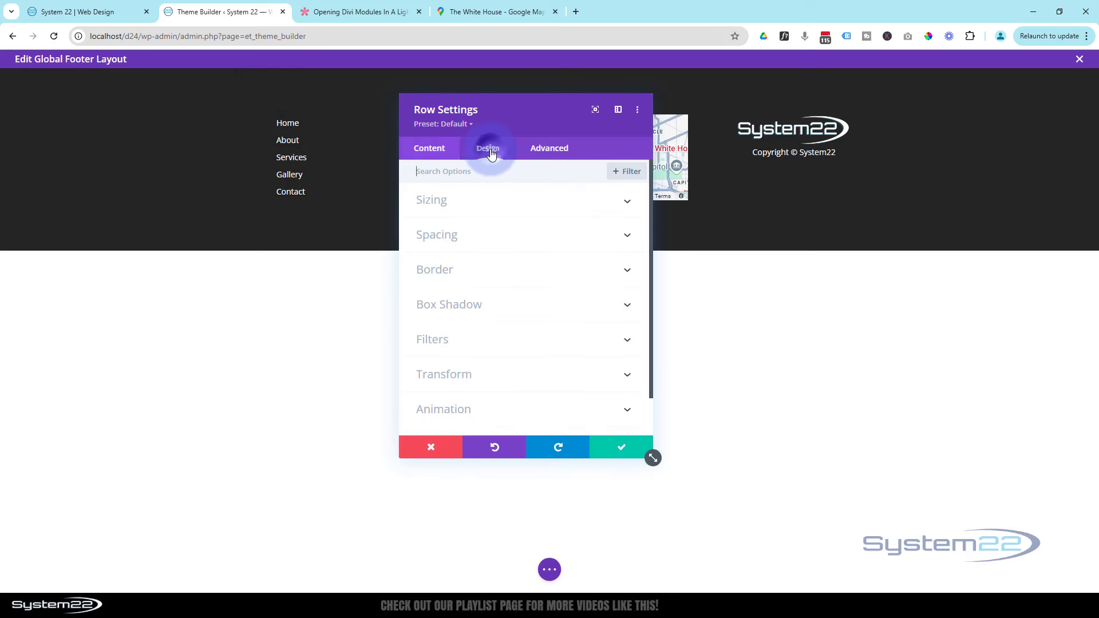
pyautogui.click(549, 204)
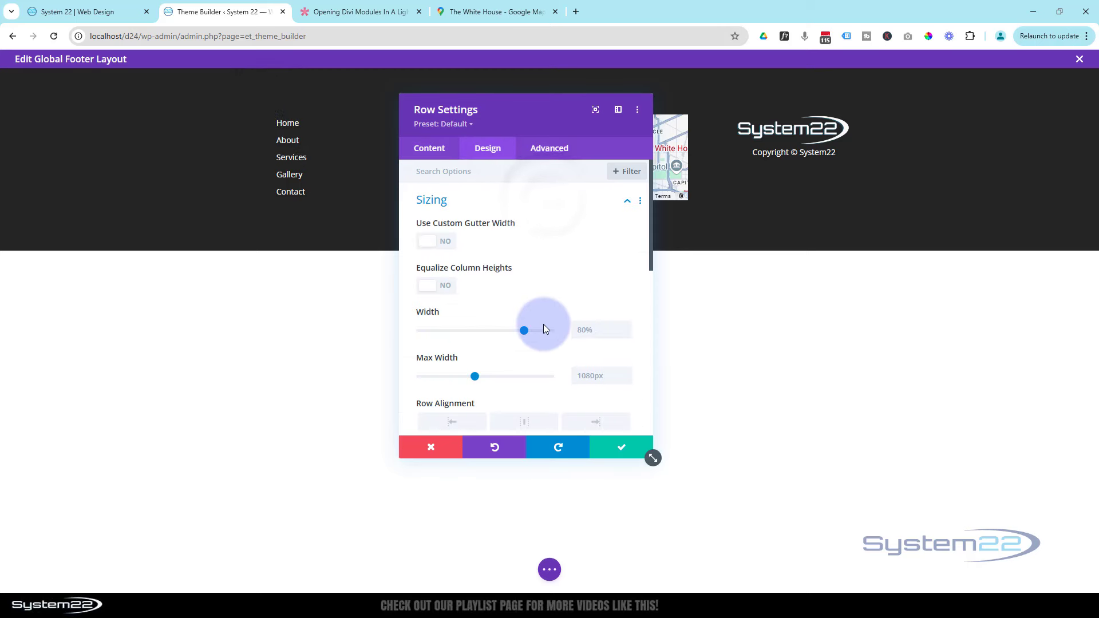
pyautogui.moveTo(524, 331); pyautogui.dragTo(555, 332)
pyautogui.hotkey('ctrl', 'c')
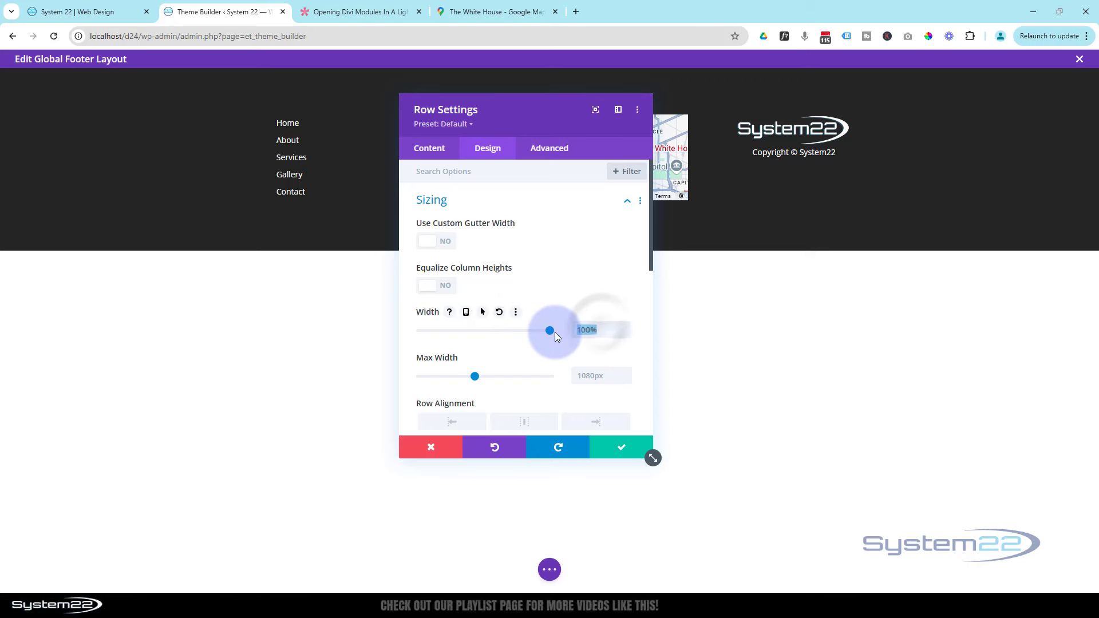
pyautogui.click(581, 377)
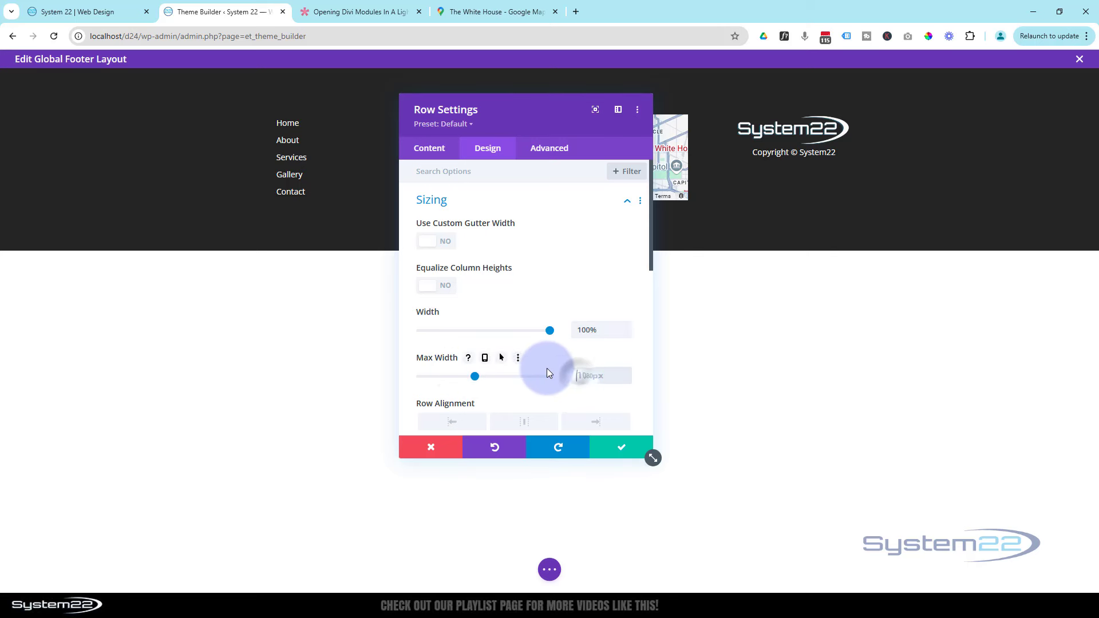
pyautogui.hotkey('ctrl', 'v')
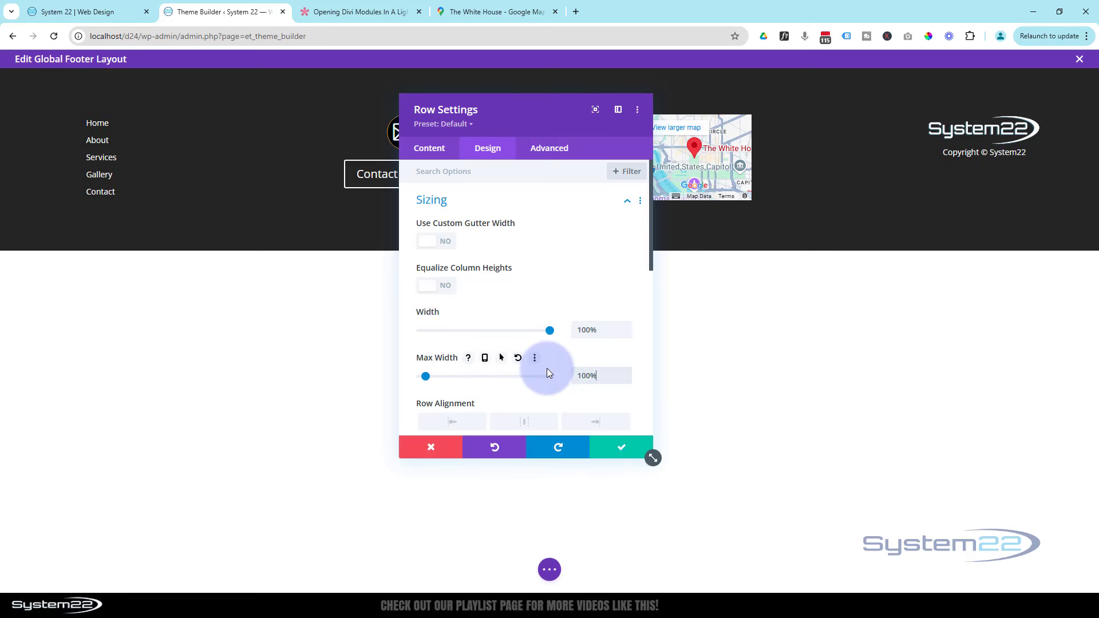
pyautogui.moveTo(552, 108); pyautogui.dragTo(558, 335)
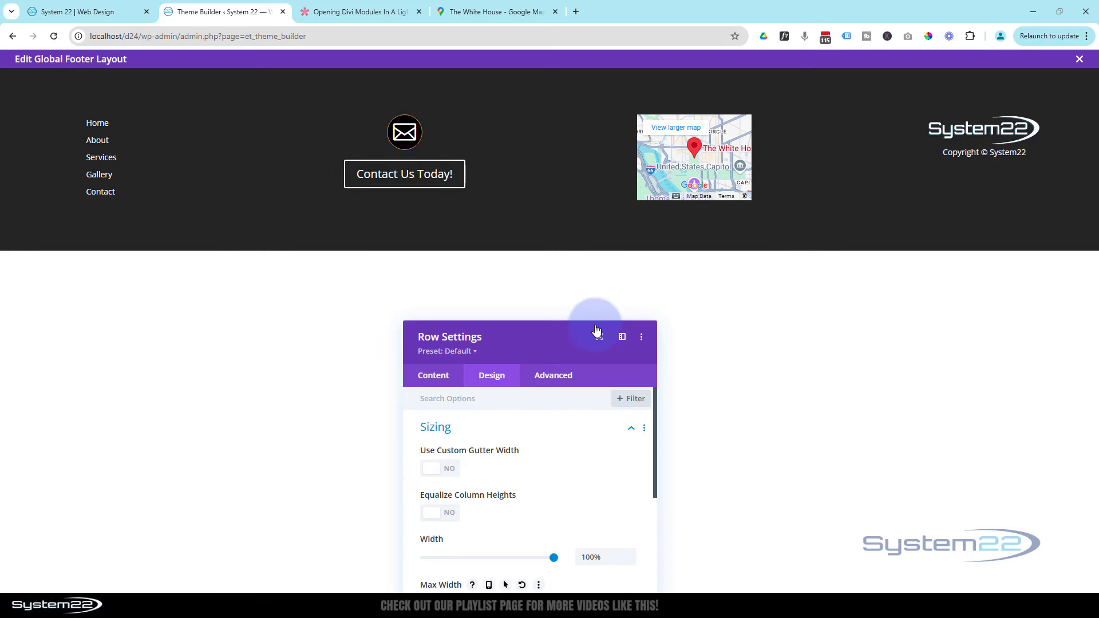
pyautogui.moveTo(543, 331); pyautogui.dragTo(549, 134)
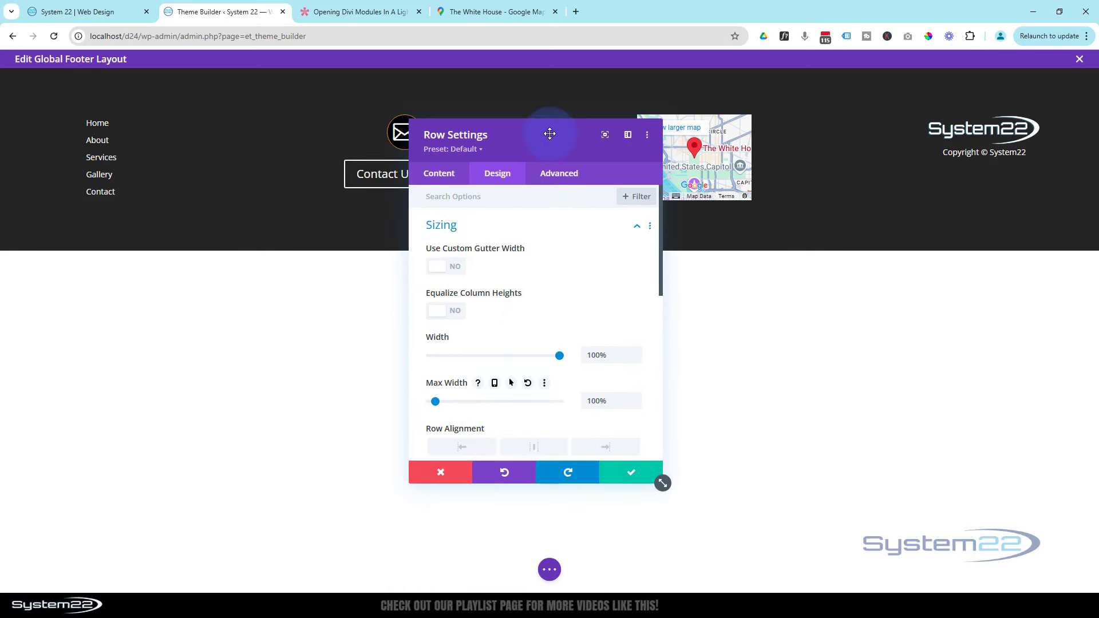
pyautogui.click(634, 475)
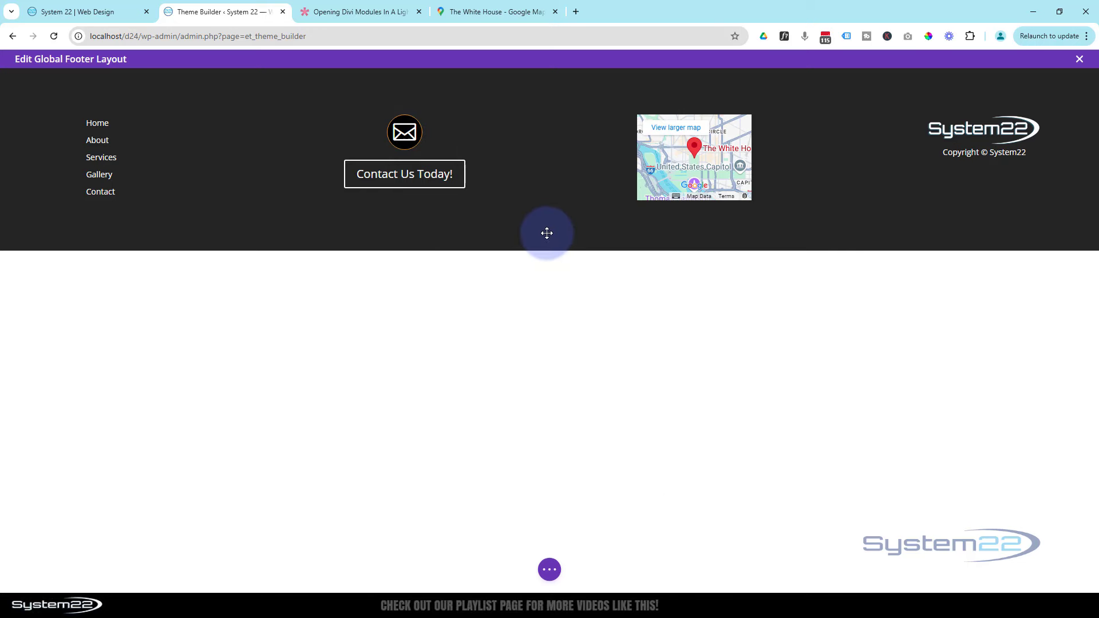
# Add a regular section with a single-column row below the existing footer section
pyautogui.click(550, 251)
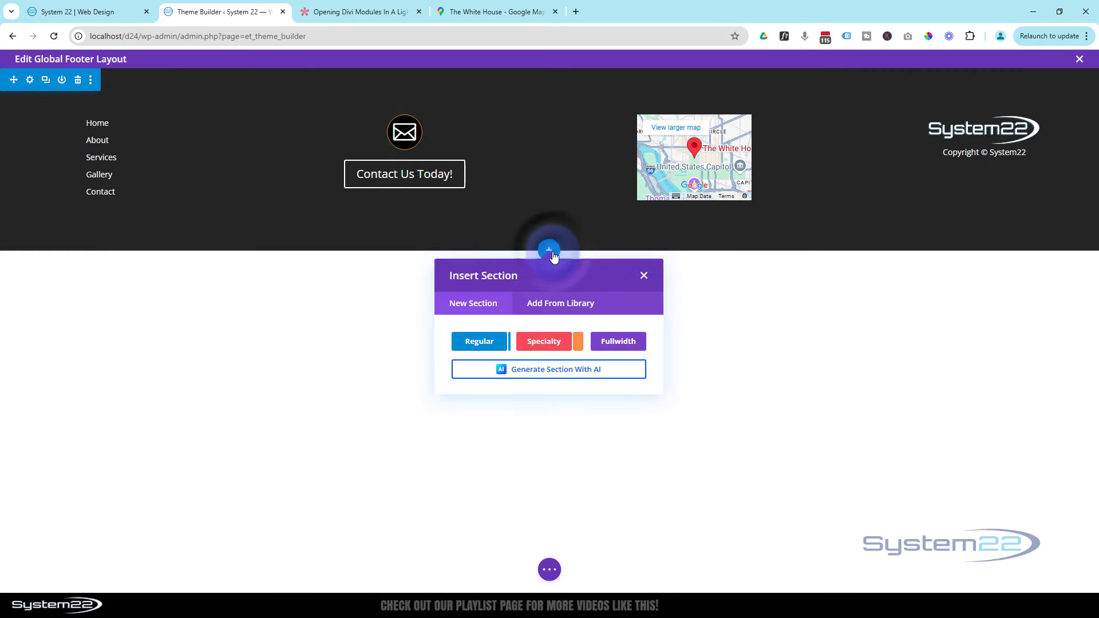
pyautogui.click(484, 345)
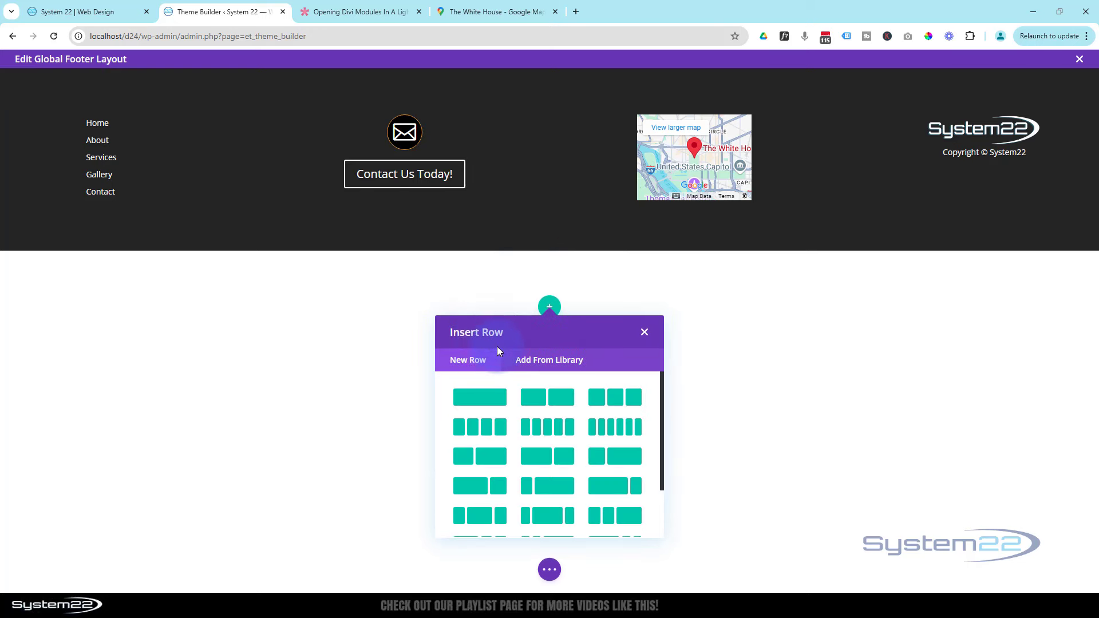
pyautogui.click(472, 399)
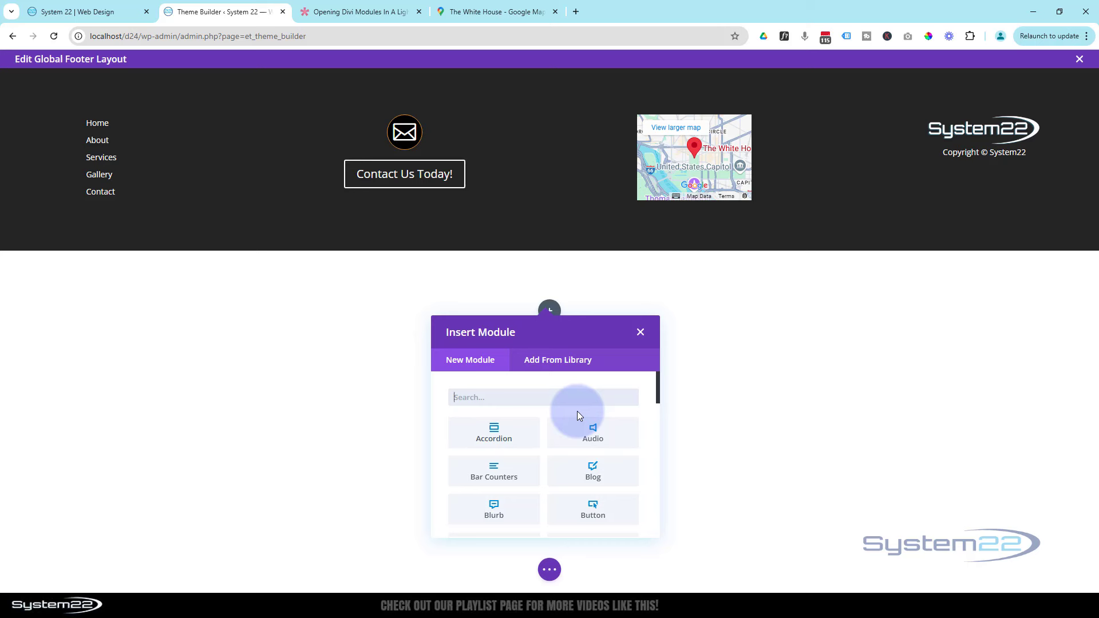
# Insert a Contact Form module into the new single-column row
pyautogui.scroll(-1, 577, 411)
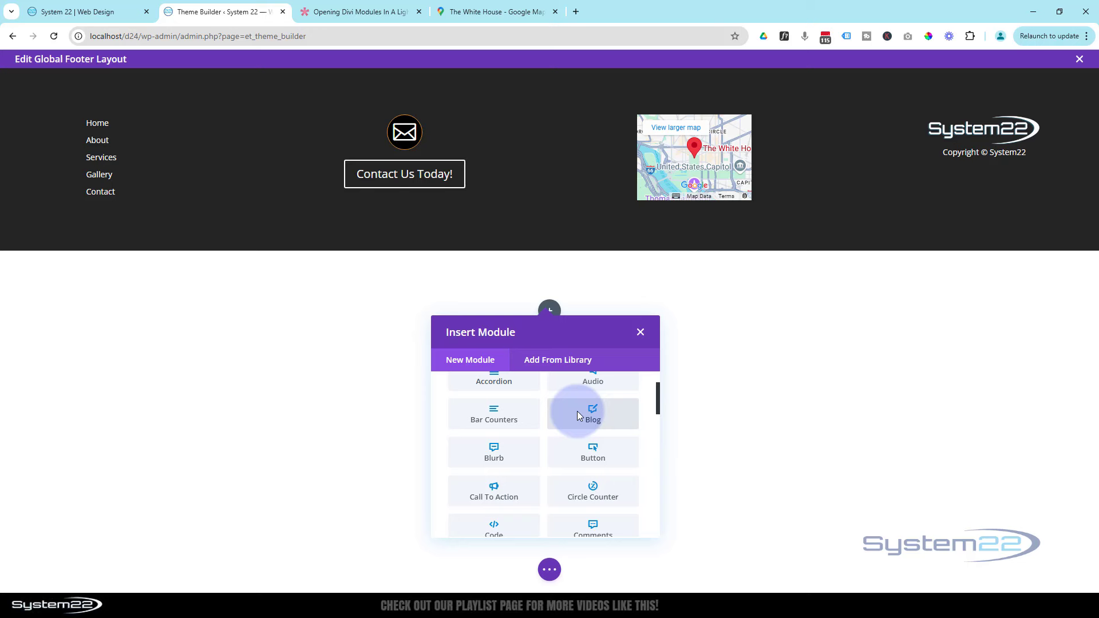
pyautogui.scroll(-1, 577, 411)
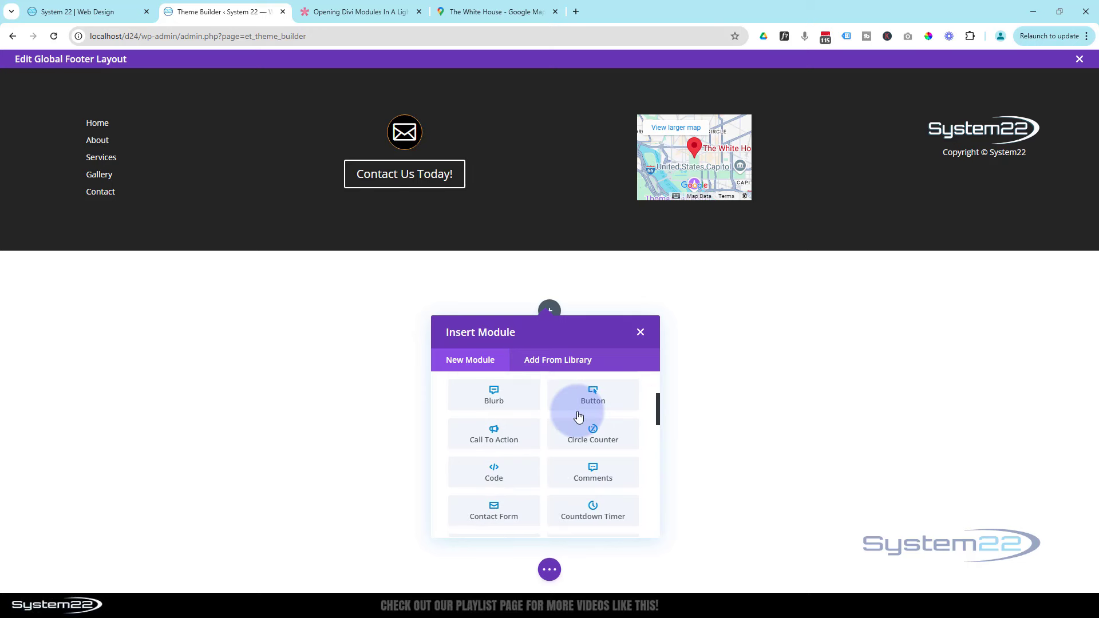
pyautogui.scroll(-1, 504, 435)
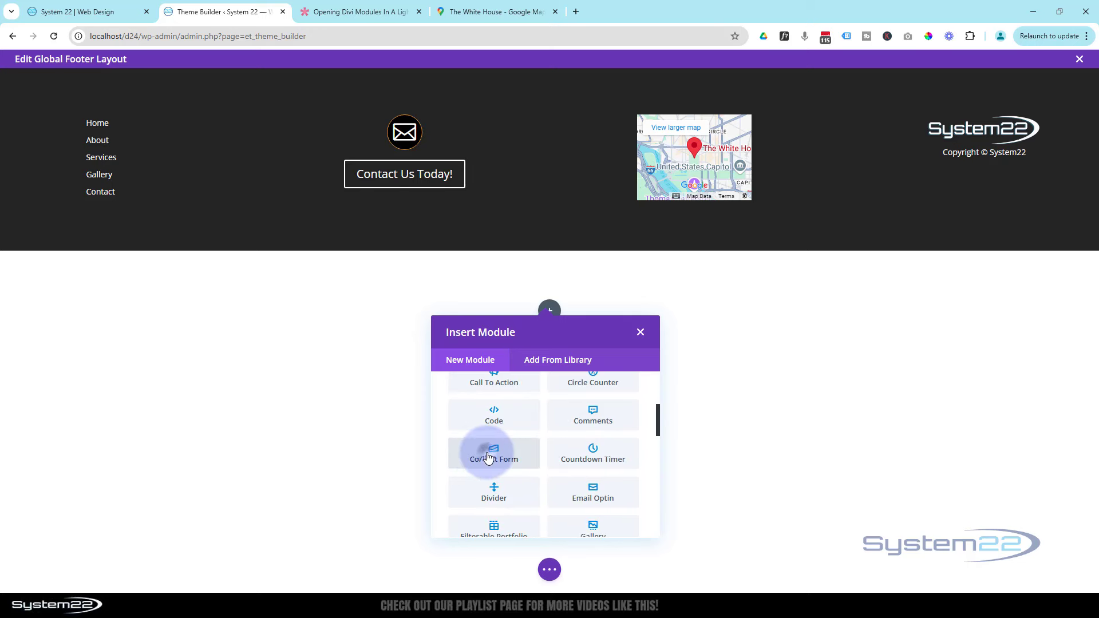
pyautogui.click(487, 456)
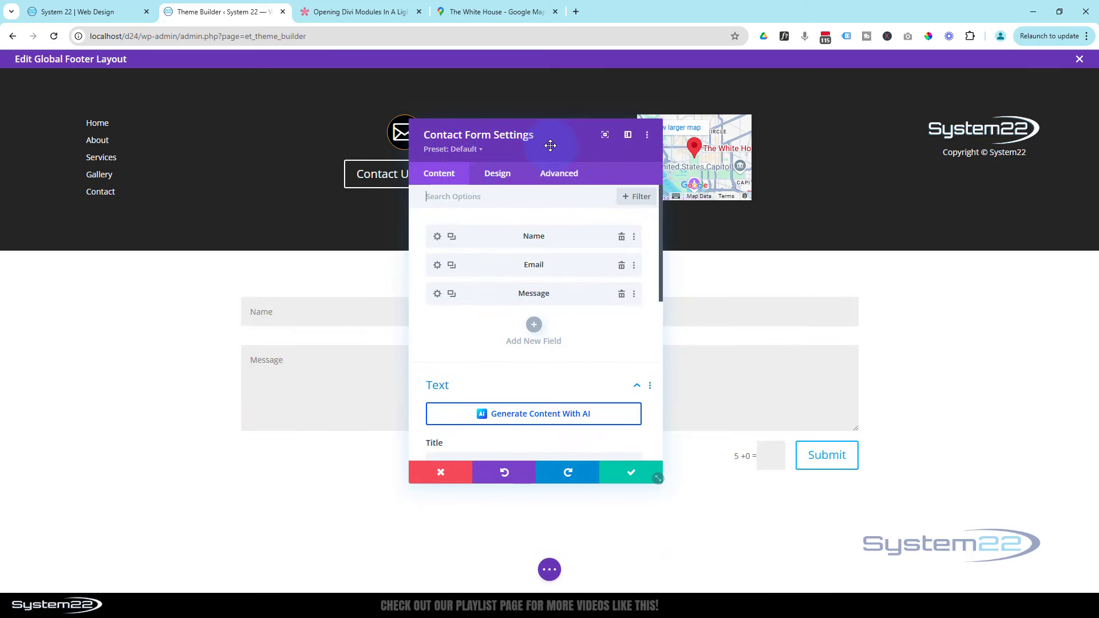
pyautogui.moveTo(552, 147); pyautogui.dragTo(863, 162)
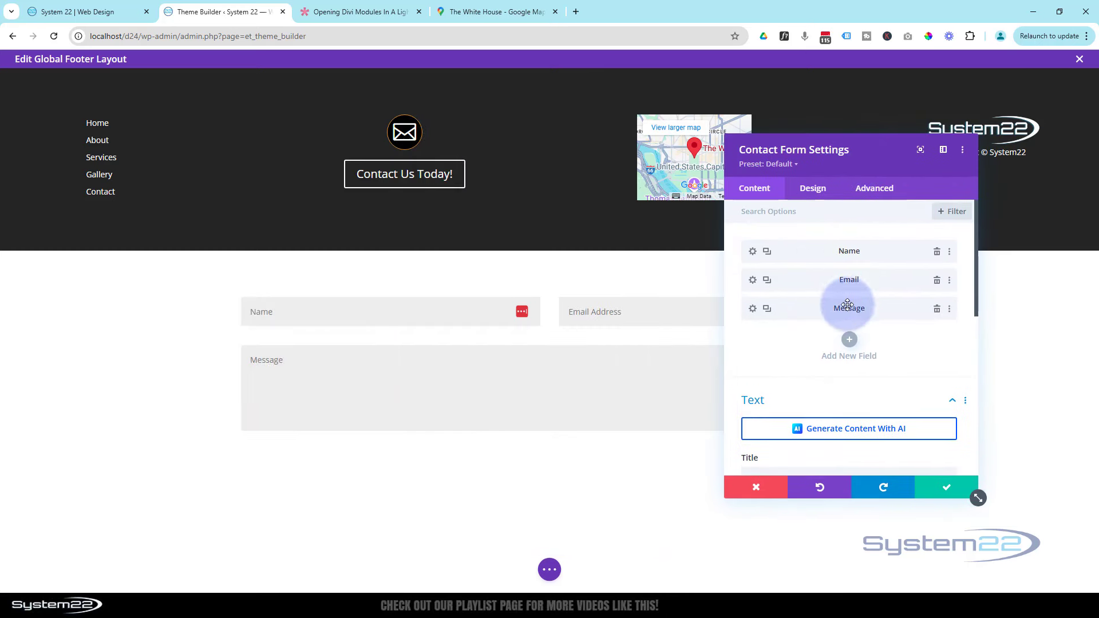
# Add an extra field to the contact form to examine its field type options, and delete that field again
pyautogui.click(848, 342)
pyautogui.click(762, 317)
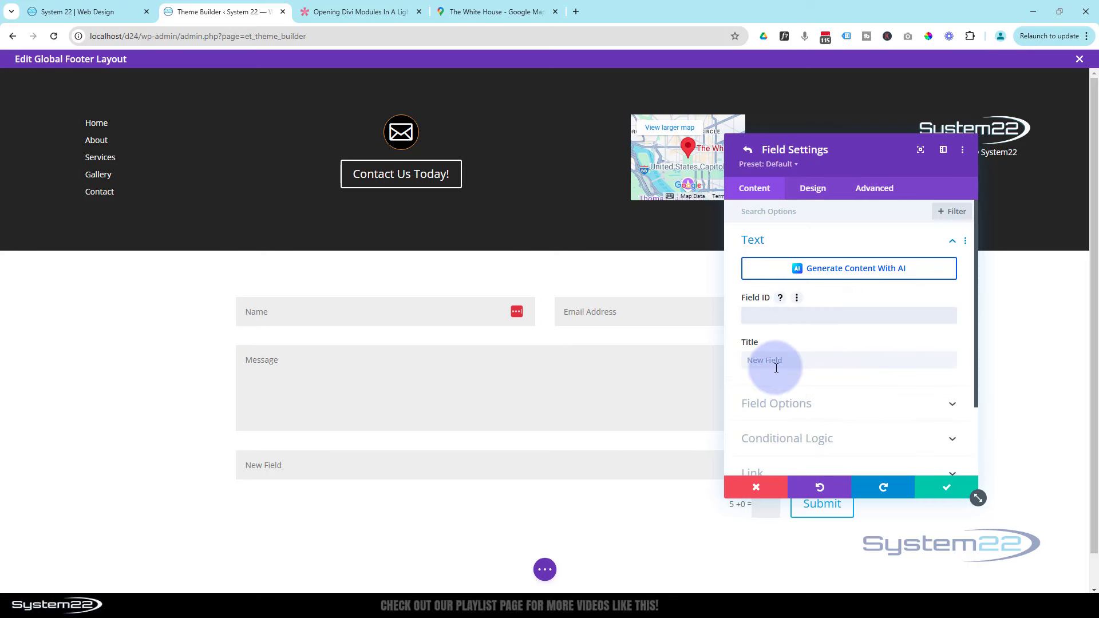
pyautogui.scroll(-1, 827, 352)
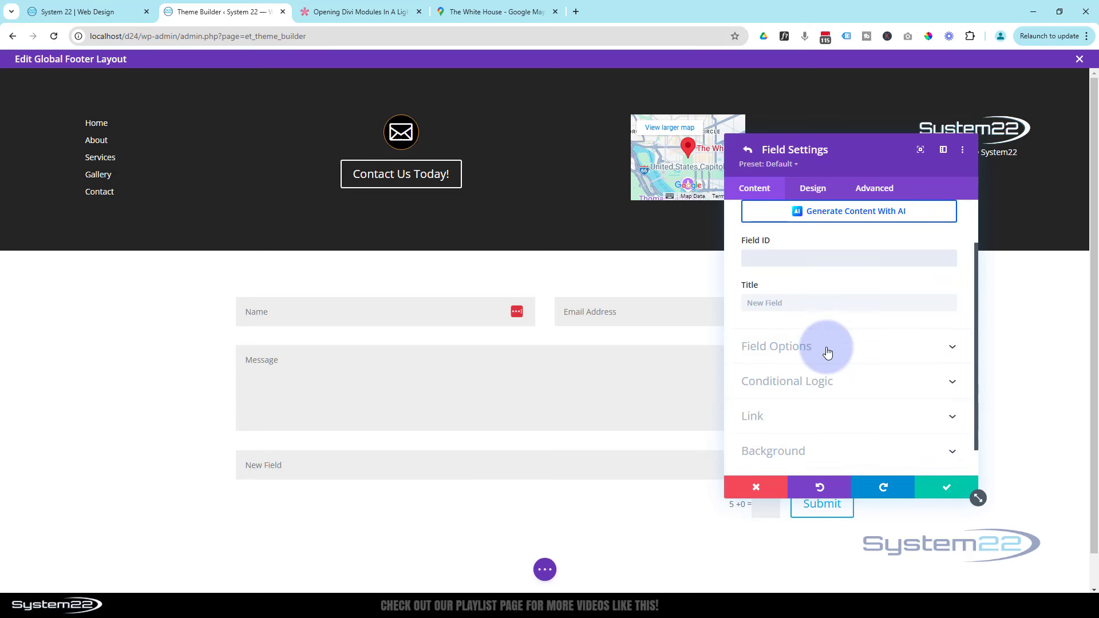
pyautogui.click(828, 352)
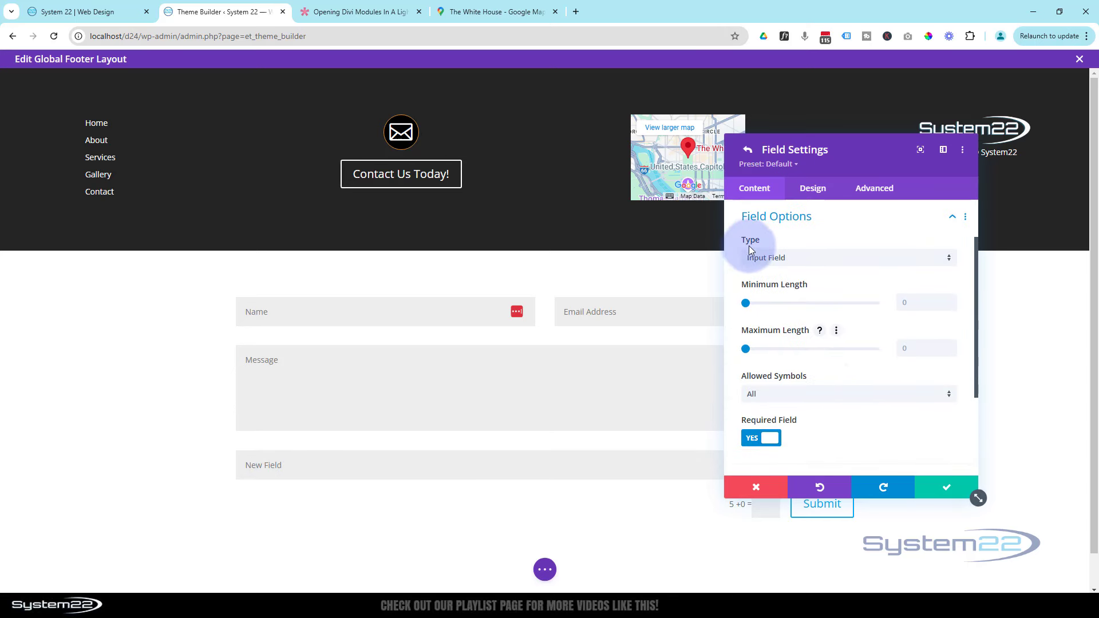
pyautogui.click(835, 260)
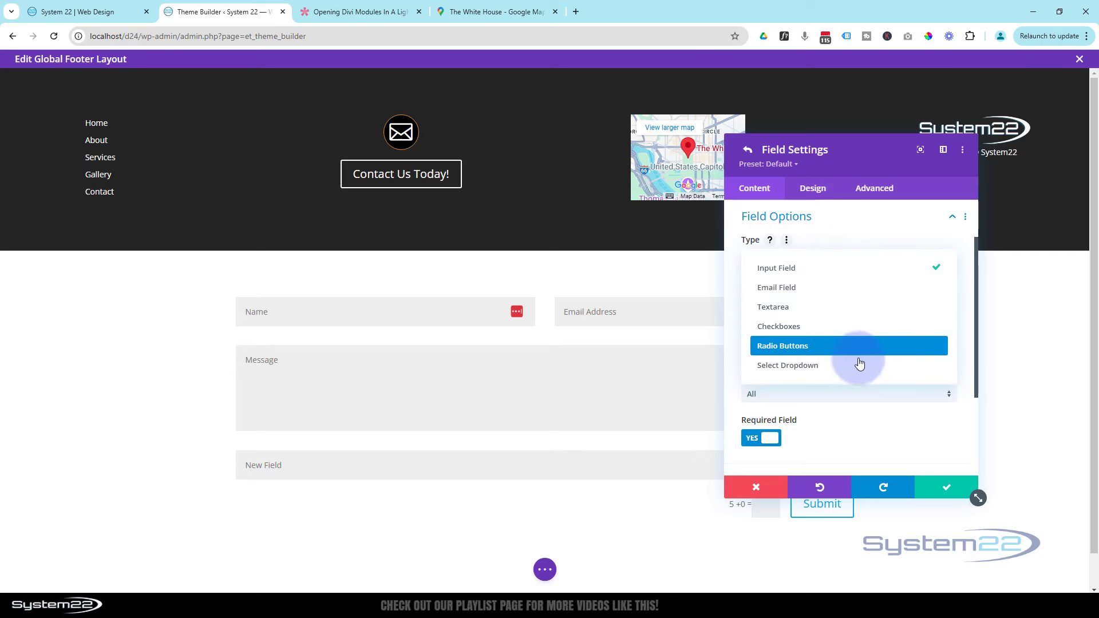
pyautogui.click(875, 218)
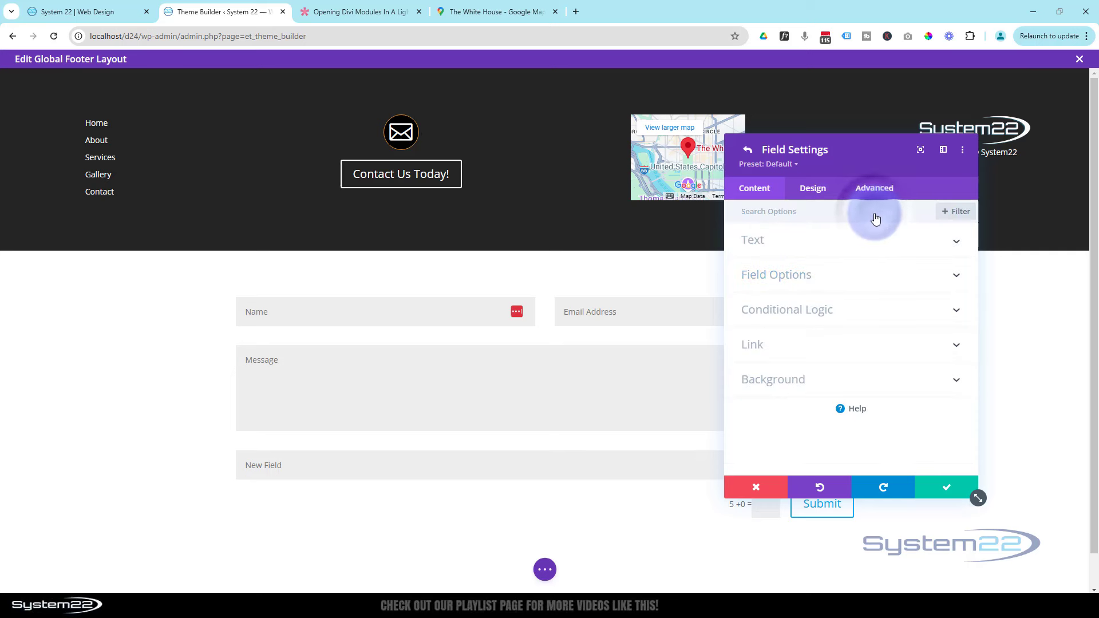
pyautogui.click(948, 487)
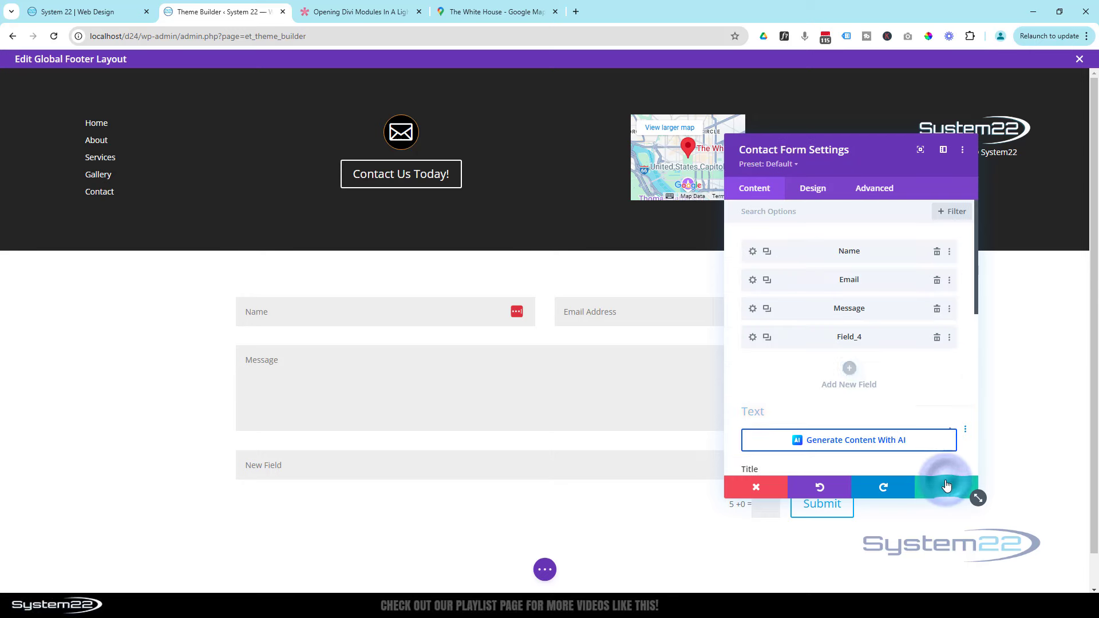
pyautogui.click(936, 340)
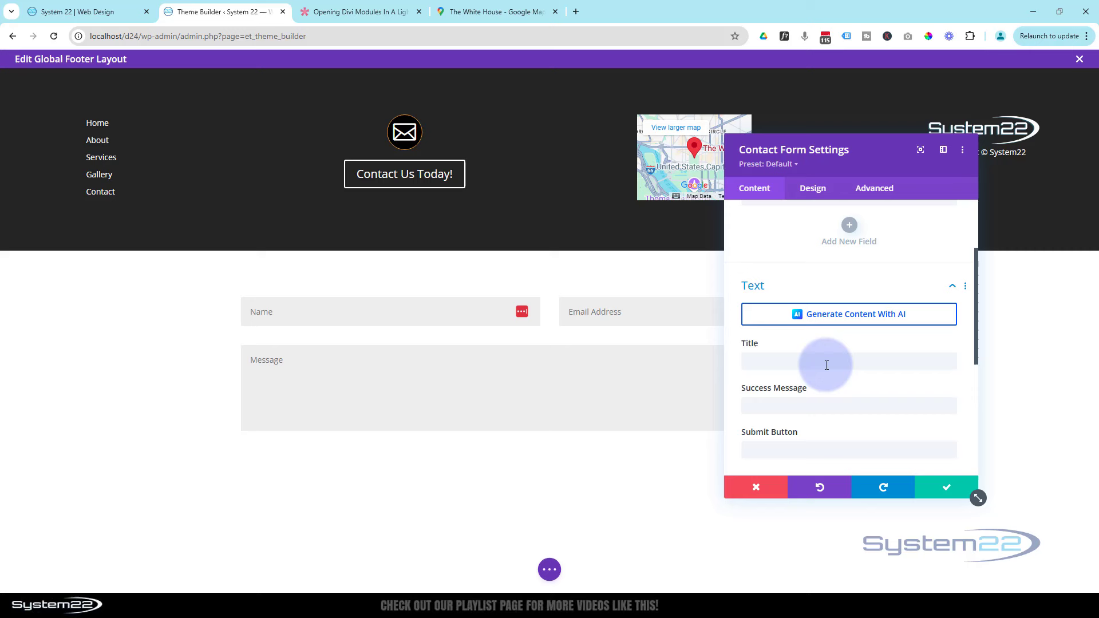
# Set the contact form's title to "Contact Us!" and its success message to "Message Sent!"
pyautogui.click(749, 361)
pyautogui.write('Contact Us!')
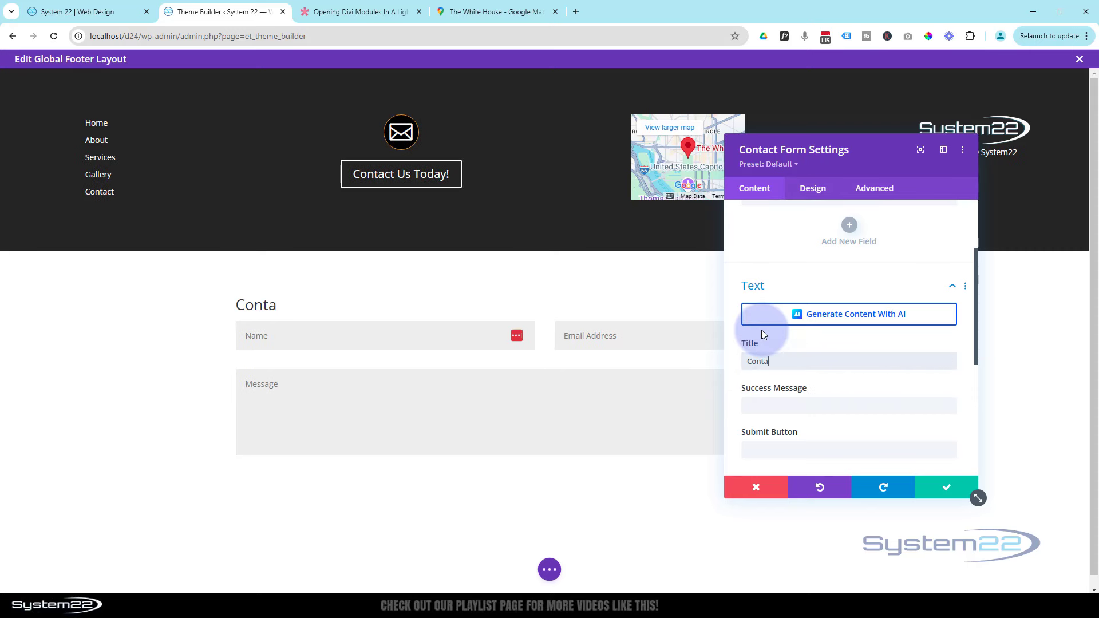
pyautogui.scroll(-1, 761, 334)
pyautogui.click(779, 347)
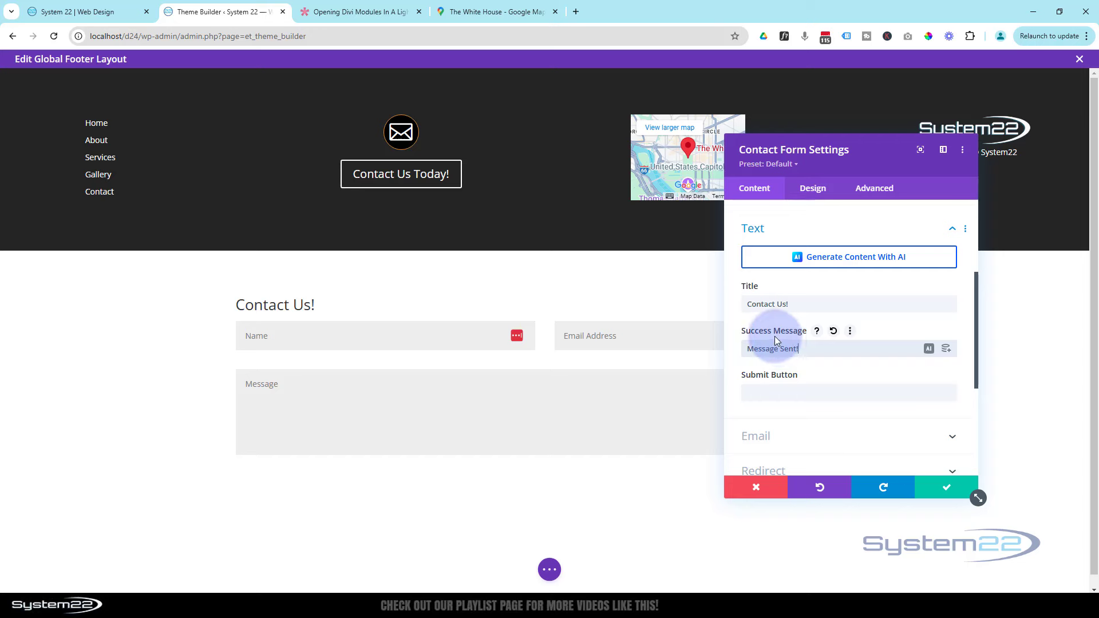
pyautogui.click(867, 346)
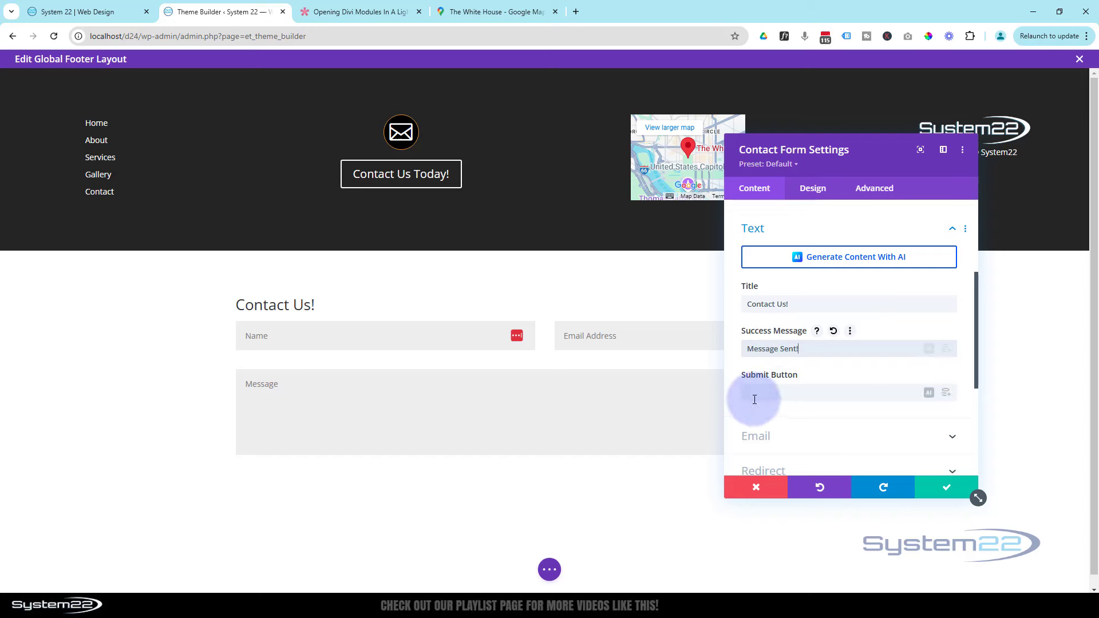
# Enter the recipient's email address for the contact form, and try a %% placeholder in the message pattern, clearing it again
pyautogui.moveTo(857, 167); pyautogui.dragTo(777, 91)
pyautogui.click(768, 246)
pyautogui.scroll(-3, 768, 247)
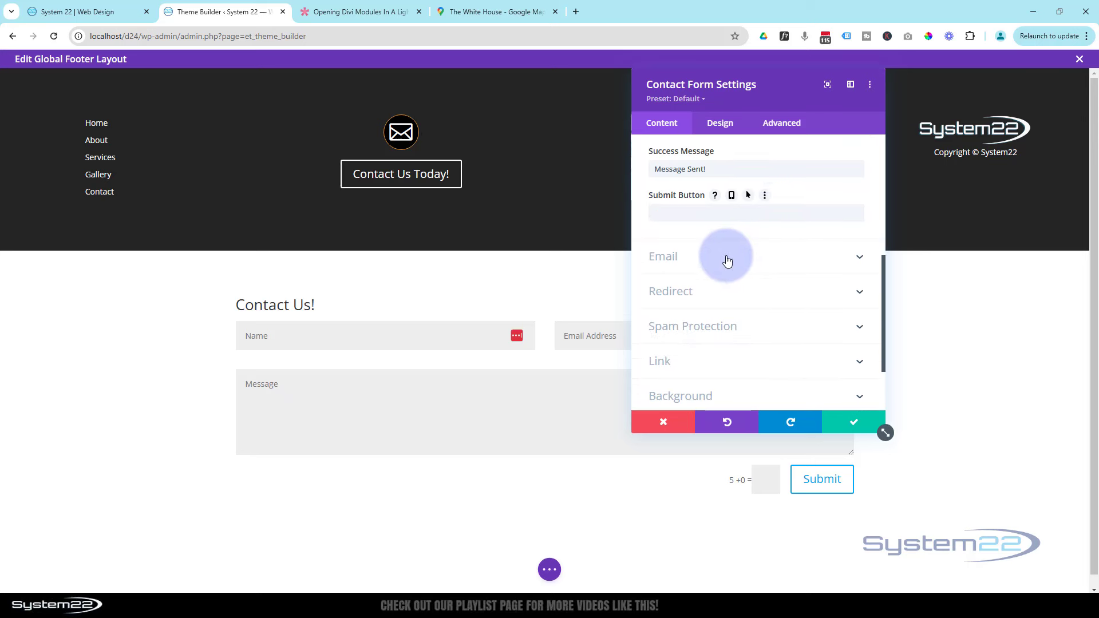
pyautogui.click(717, 256)
pyautogui.click(719, 261)
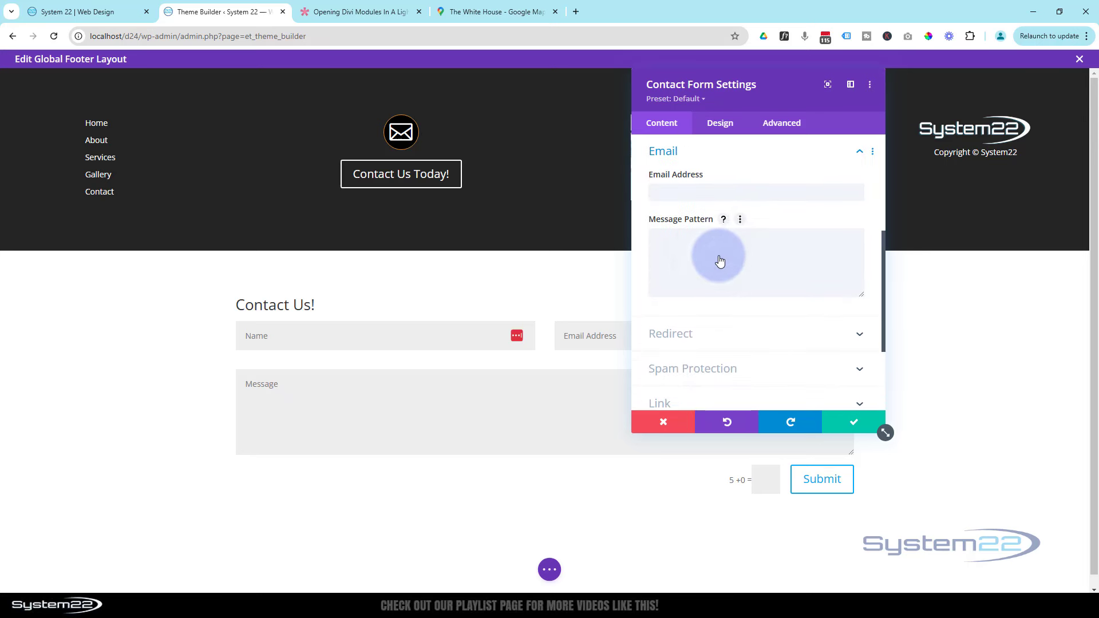
pyautogui.click(696, 186)
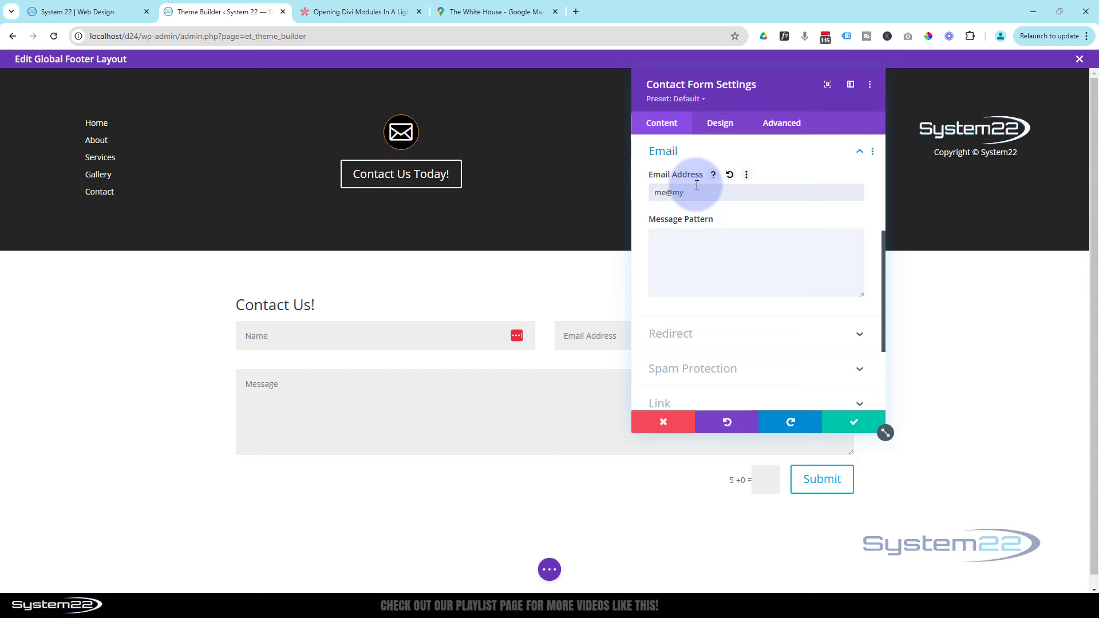
pyautogui.click(718, 242)
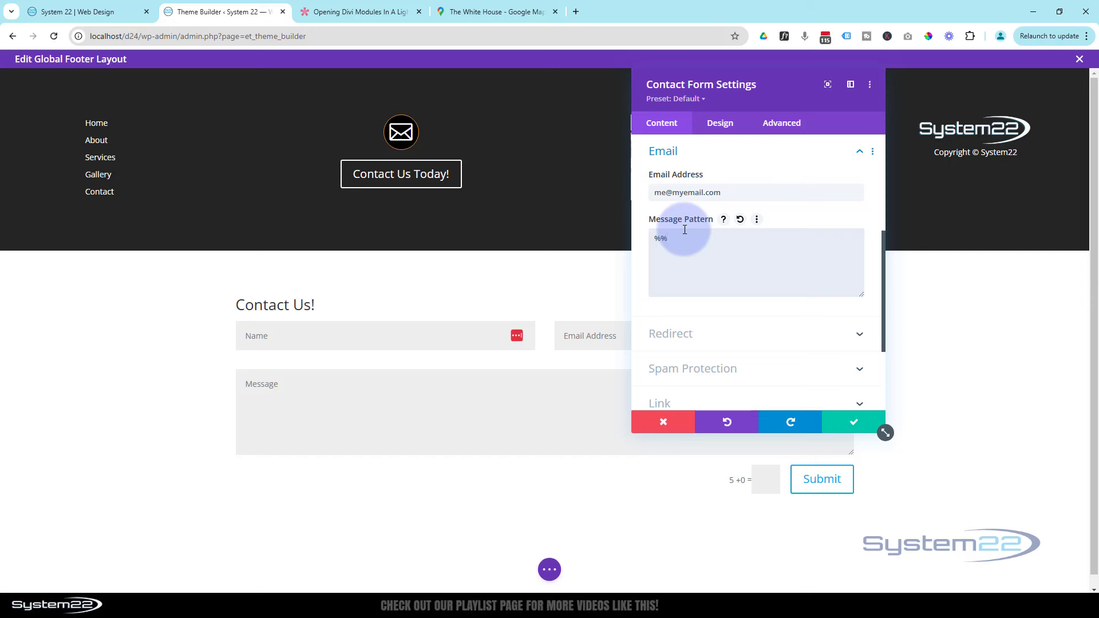
pyautogui.doubleClick(659, 238)
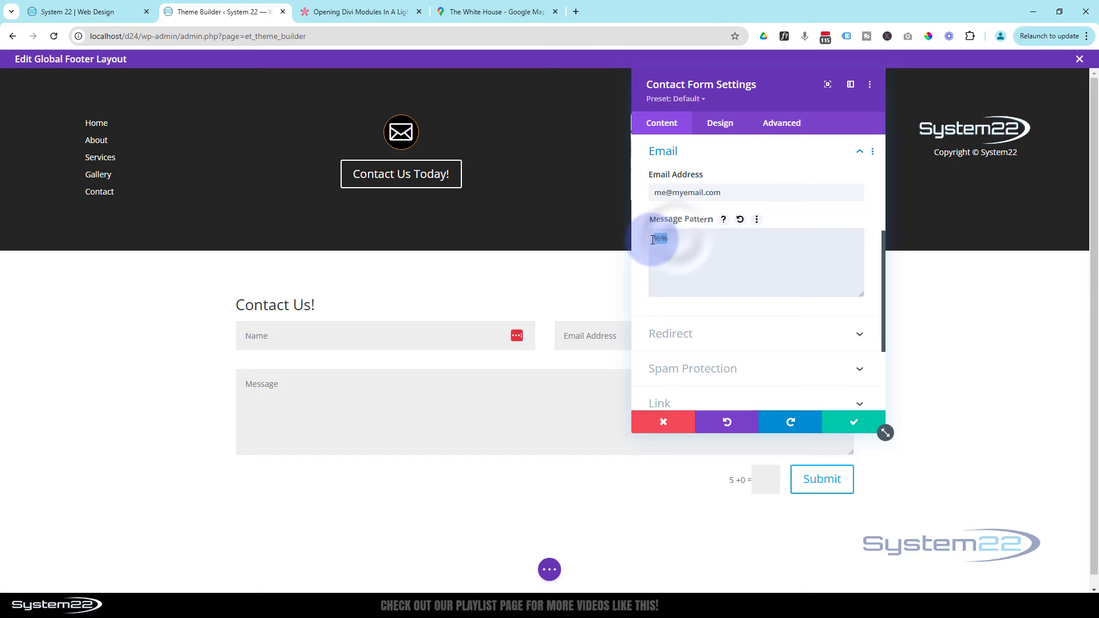
# Enable the form's redirect URL option to examine it, disable it again, and save the contact form settings
pyautogui.scroll(-3, 708, 243)
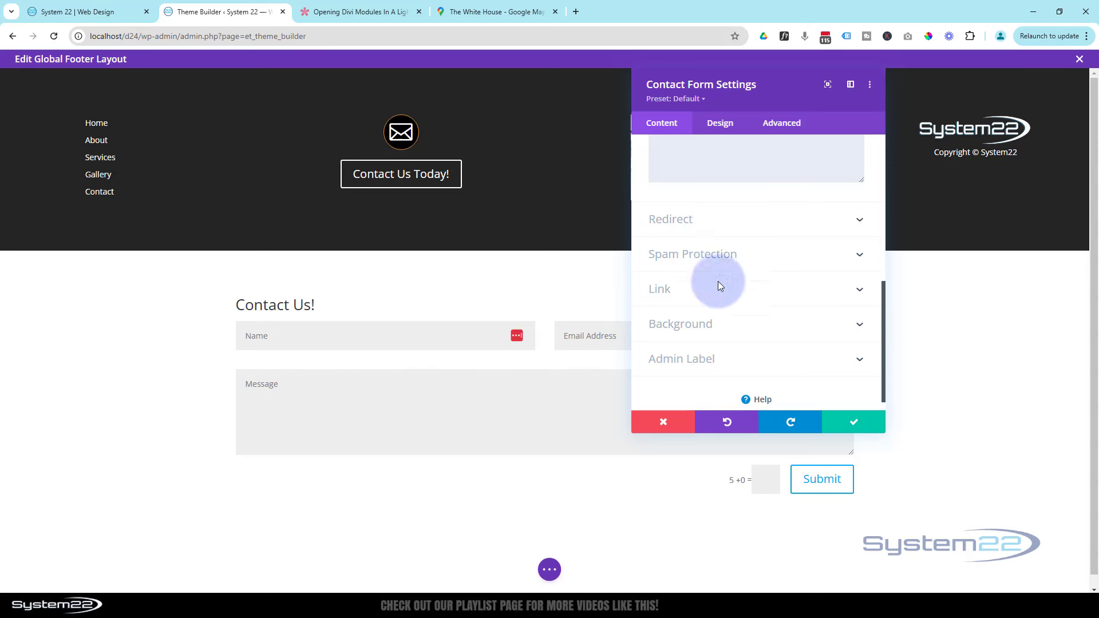
pyautogui.click(747, 228)
pyautogui.click(682, 205)
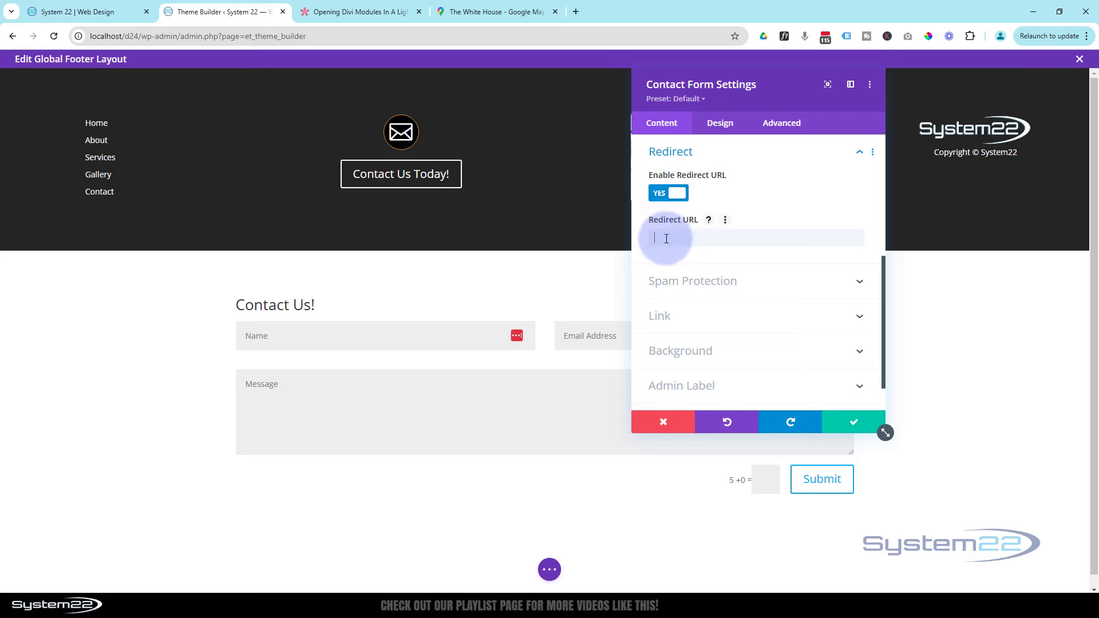
pyautogui.click(661, 197)
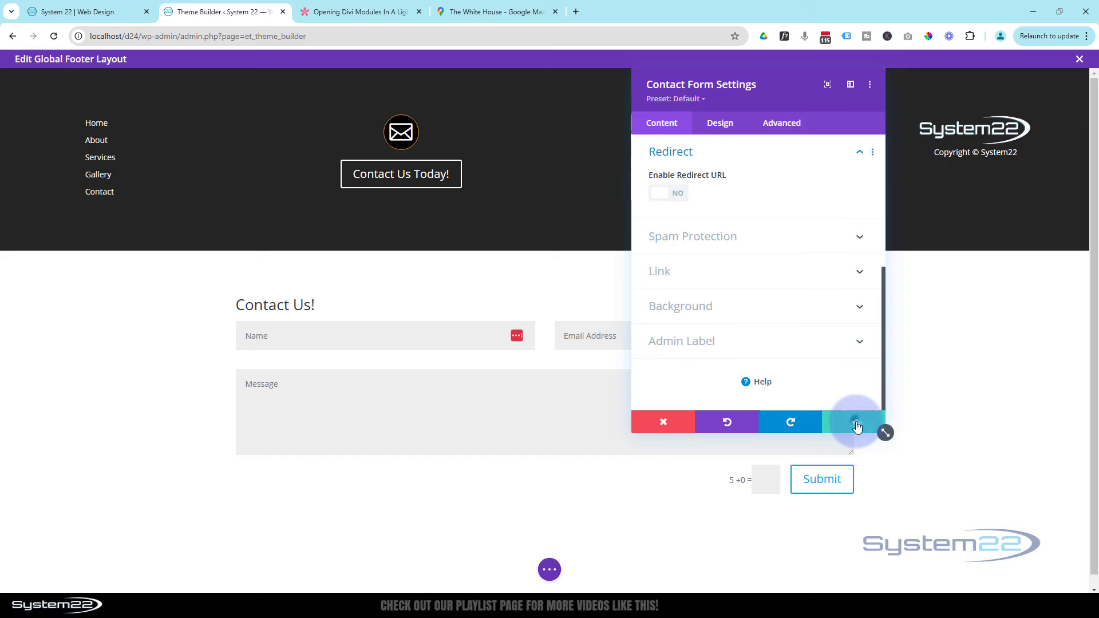
pyautogui.click(856, 423)
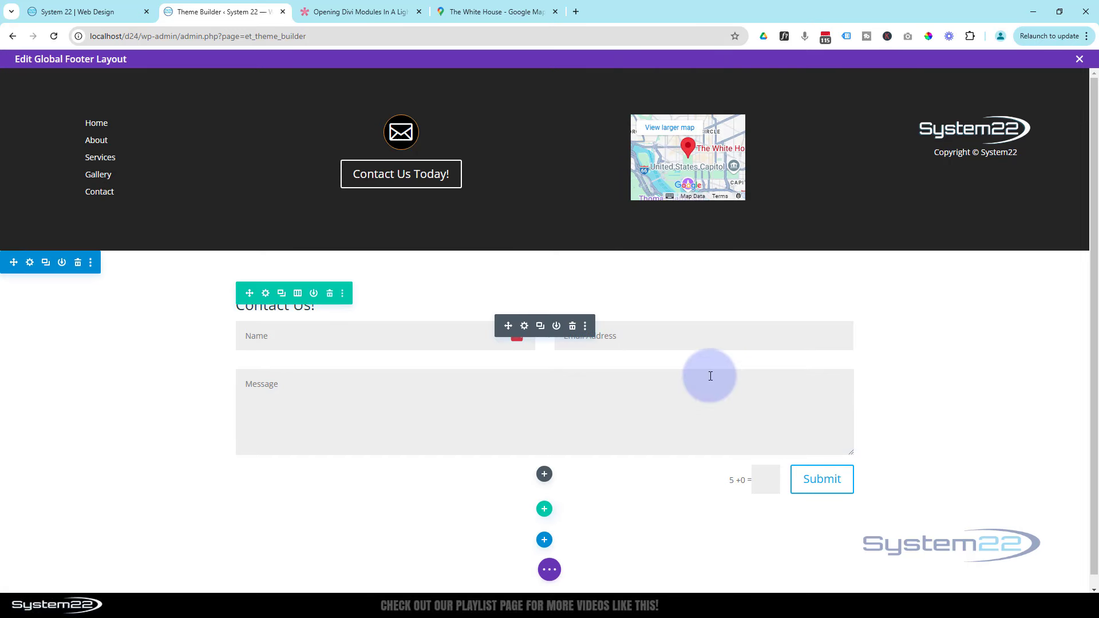
# Set the contact form section's background color to the dark gray #242424
pyautogui.click(31, 263)
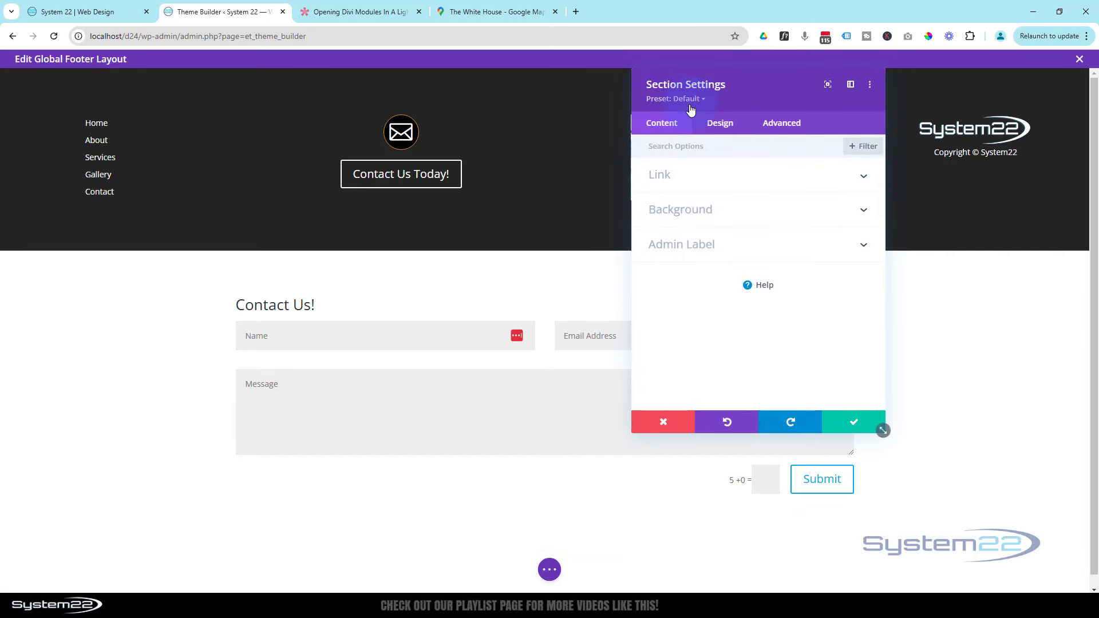
pyautogui.click(700, 214)
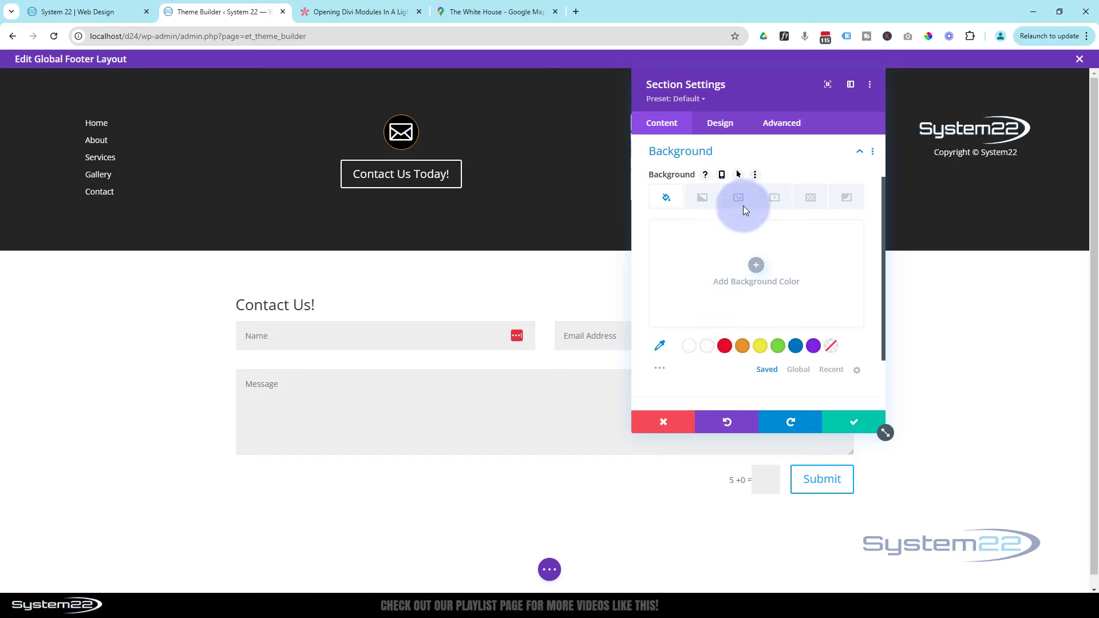
pyautogui.click(661, 372)
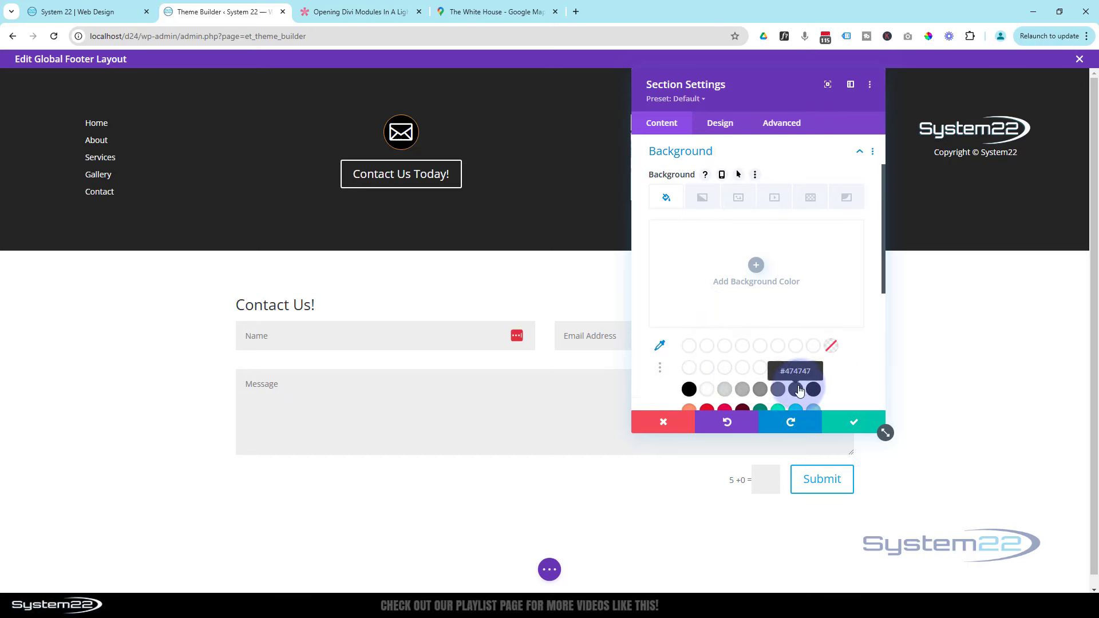
pyautogui.click(812, 389)
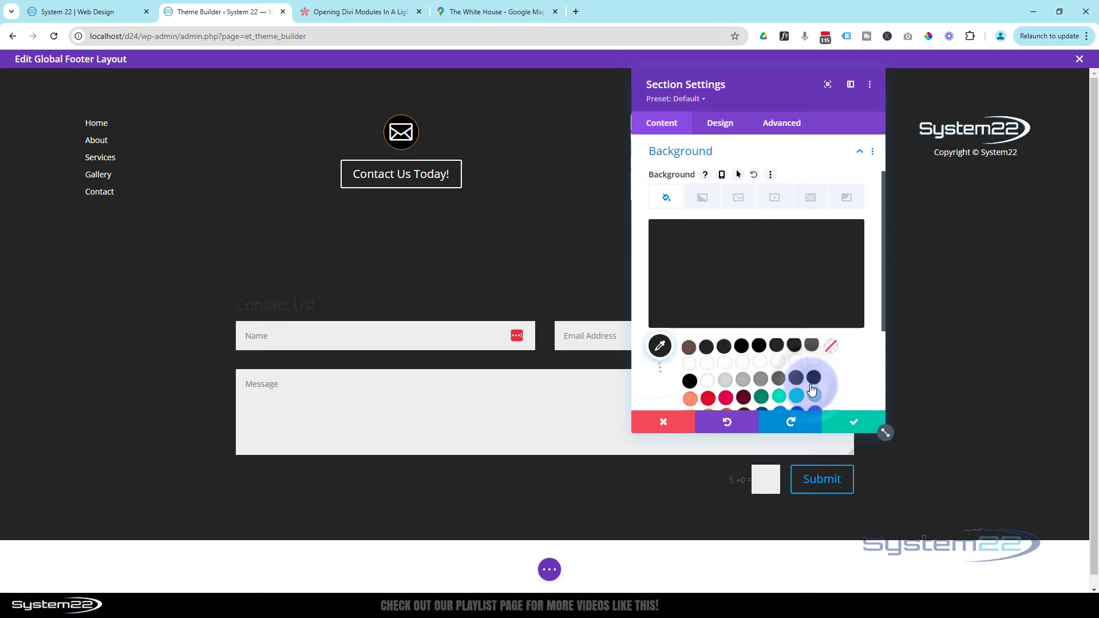
# Add the media library image of the smiling man in front of monitors as the contact section's background image
pyautogui.click(738, 199)
pyautogui.click(748, 265)
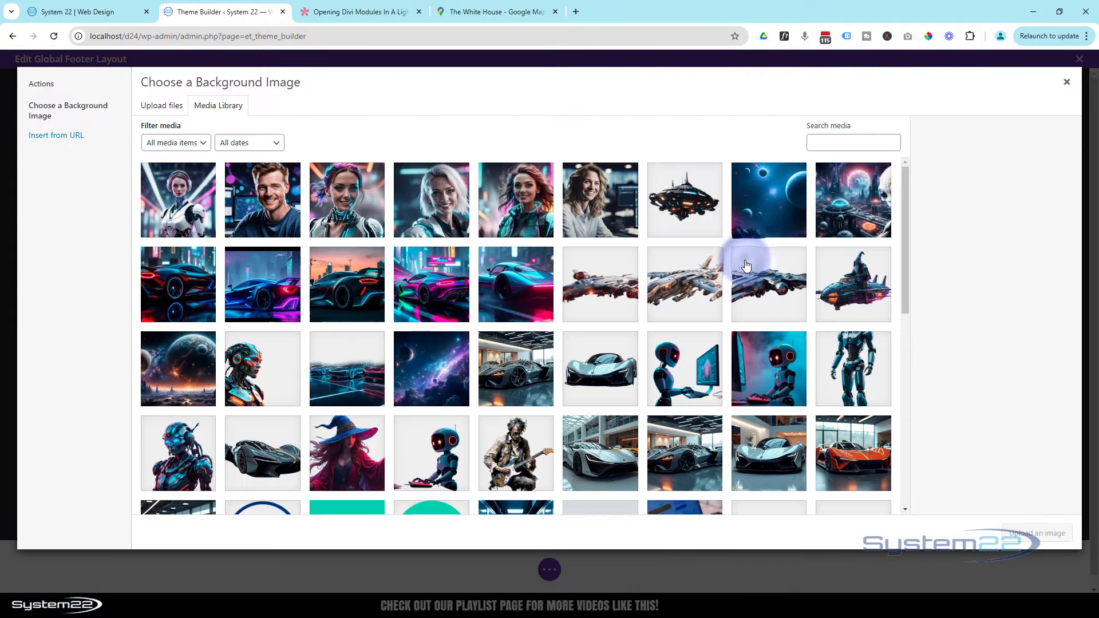
pyautogui.click(301, 207)
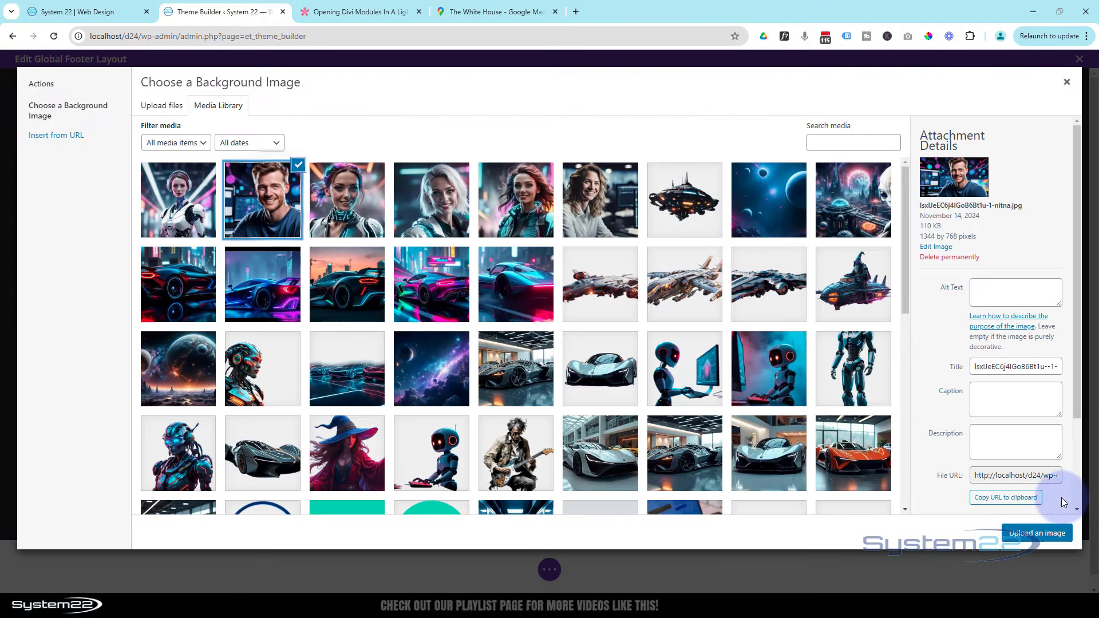
pyautogui.click(1058, 532)
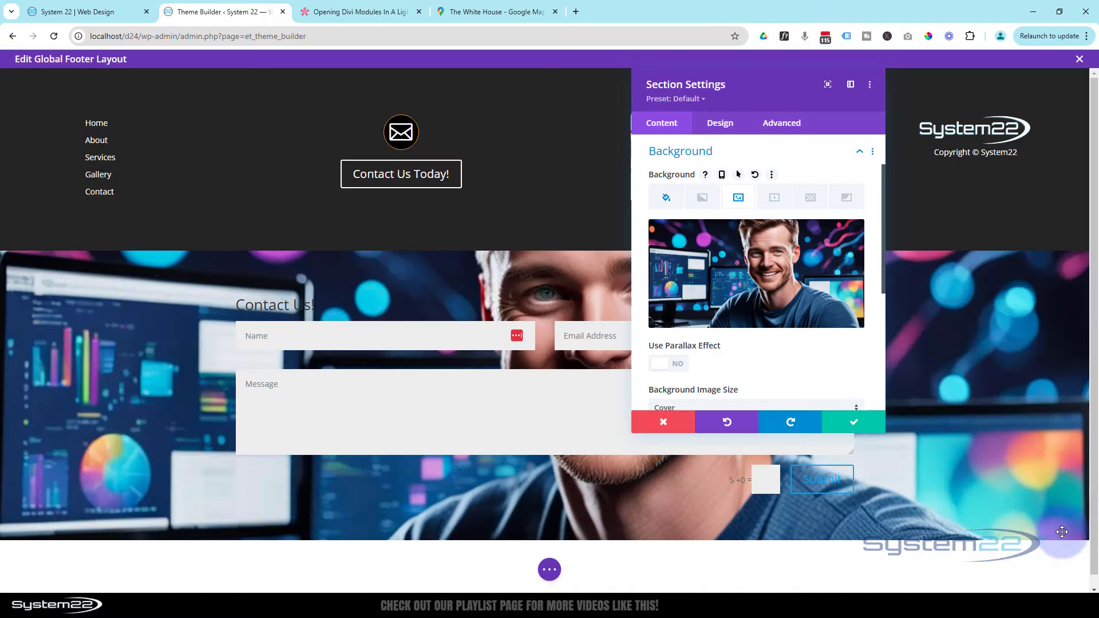
# Set the section's background image blend to Multiply
pyautogui.moveTo(727, 295)
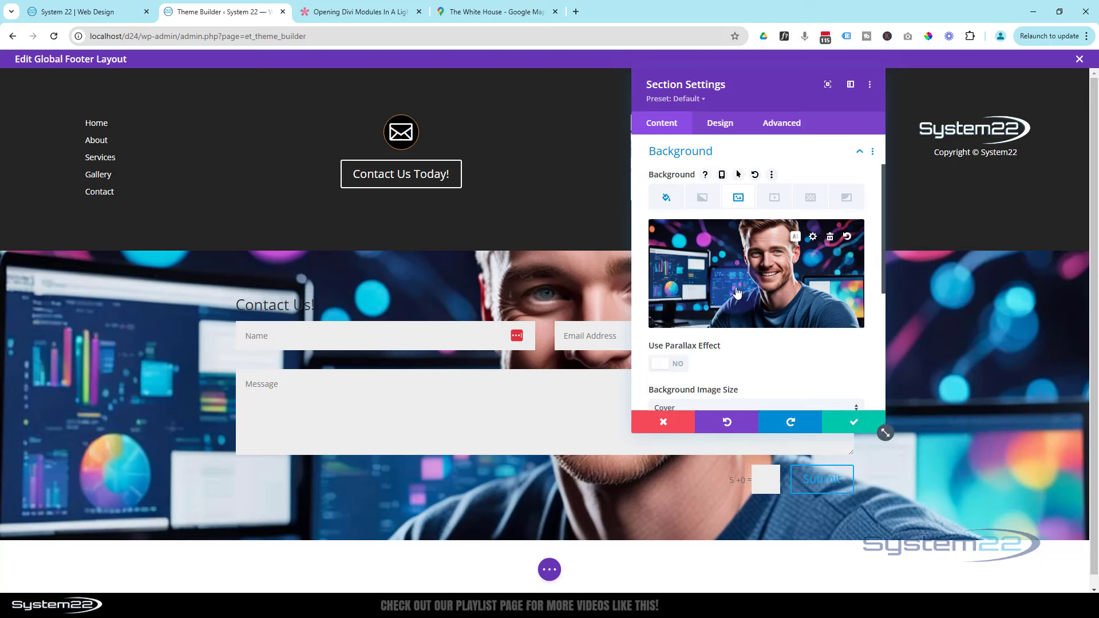
pyautogui.scroll(-4, 737, 292)
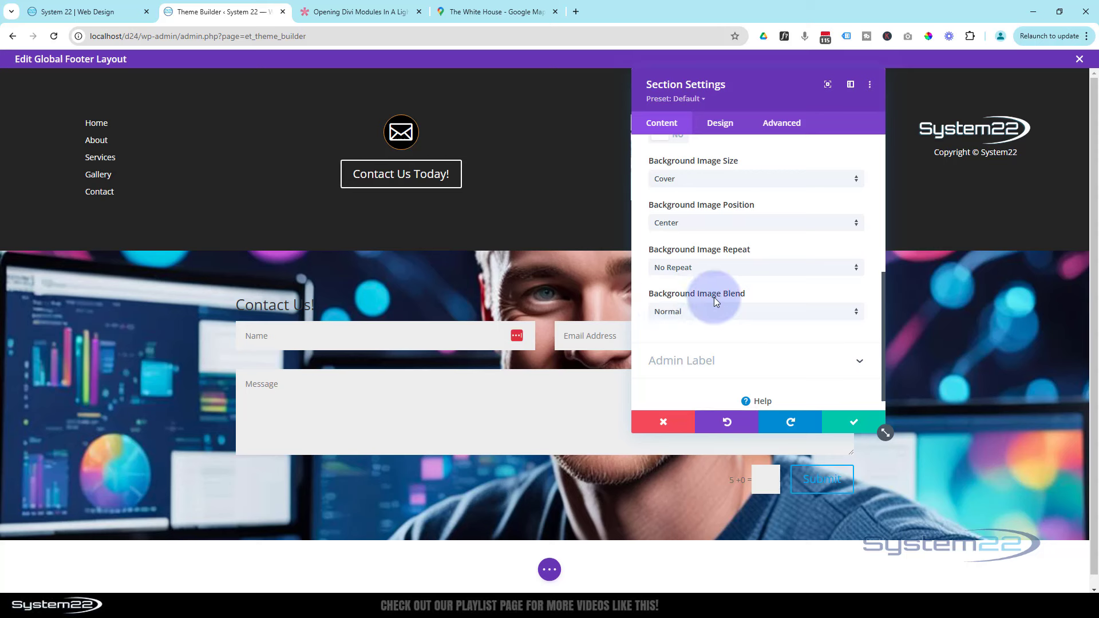
pyautogui.click(715, 320)
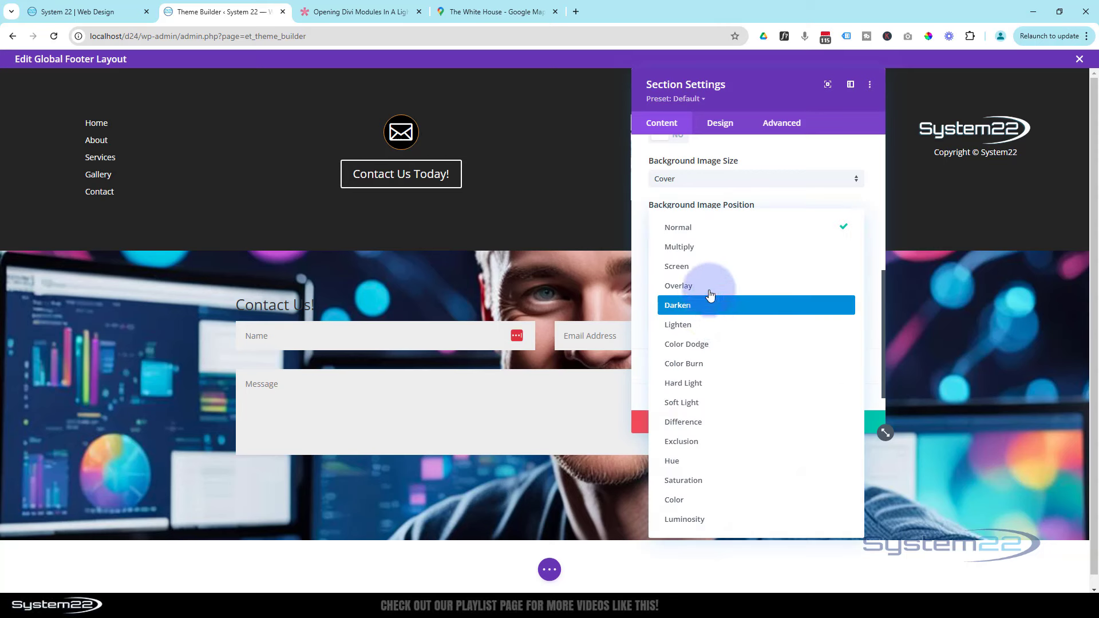
pyautogui.click(701, 256)
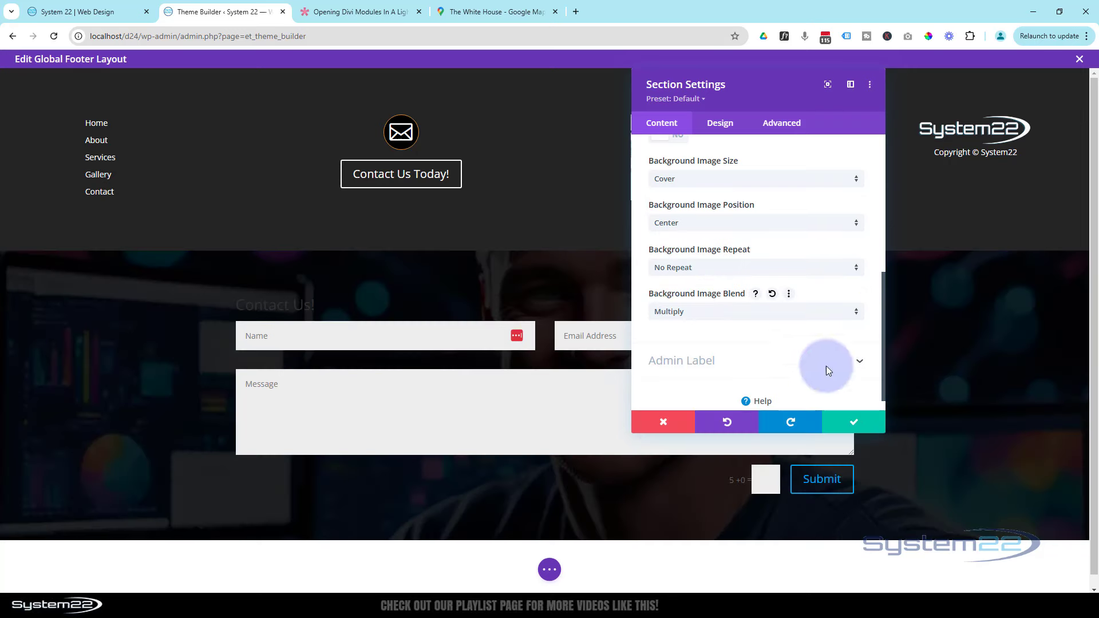
# Reduce the section's background color opacity to 0.72, giving rgba(36,36,36,0.72), and save the section settings
pyautogui.moveTo(783, 94); pyautogui.dragTo(932, 122)
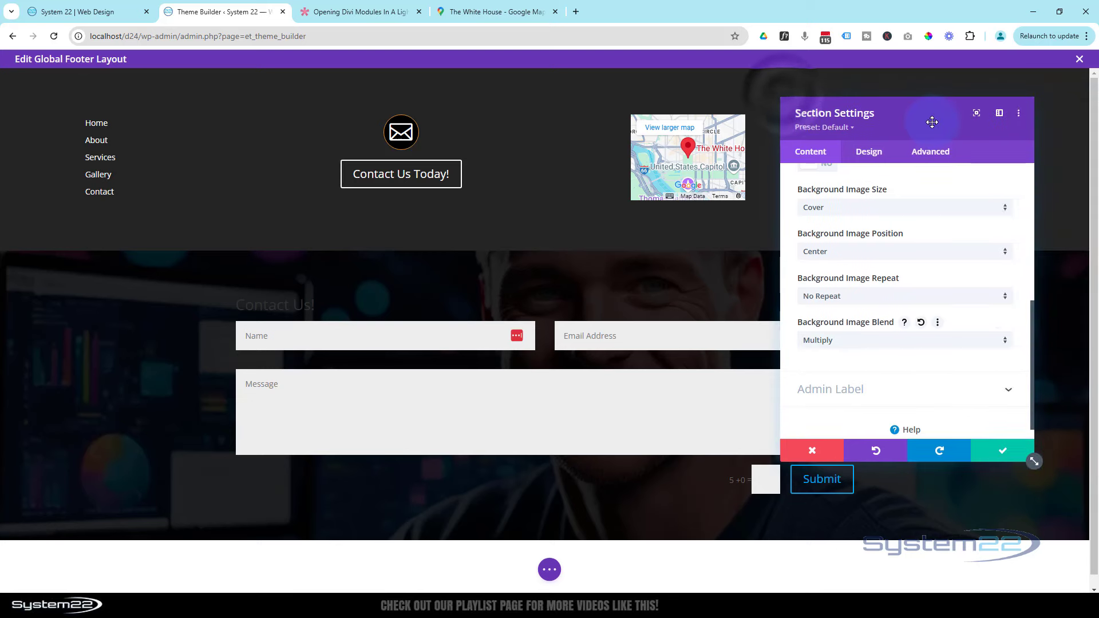
pyautogui.scroll(5, 900, 260)
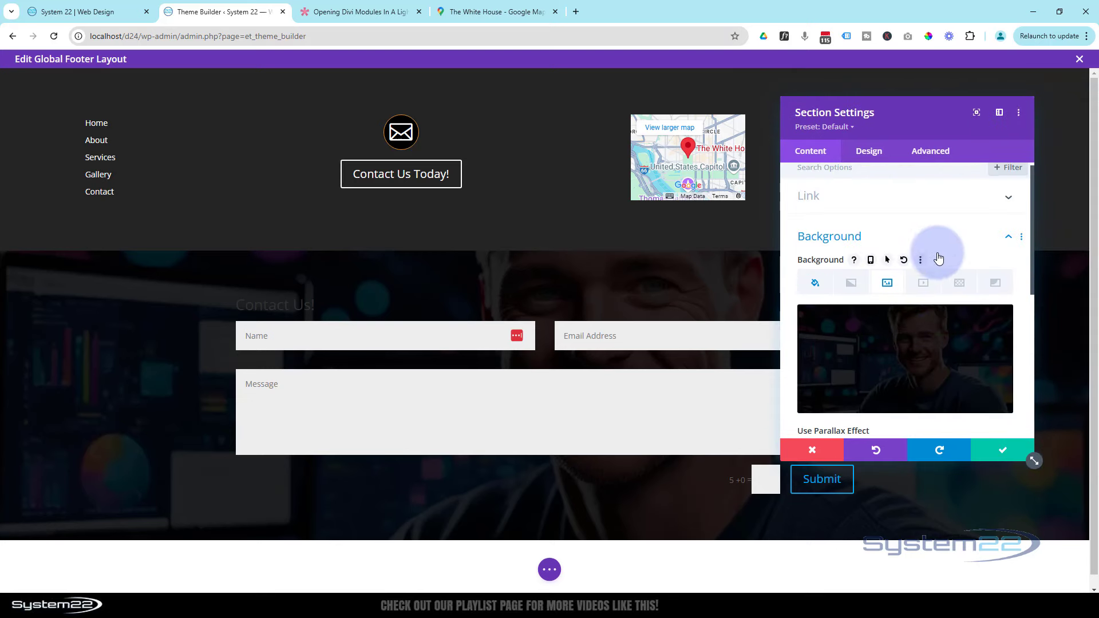
pyautogui.click(819, 285)
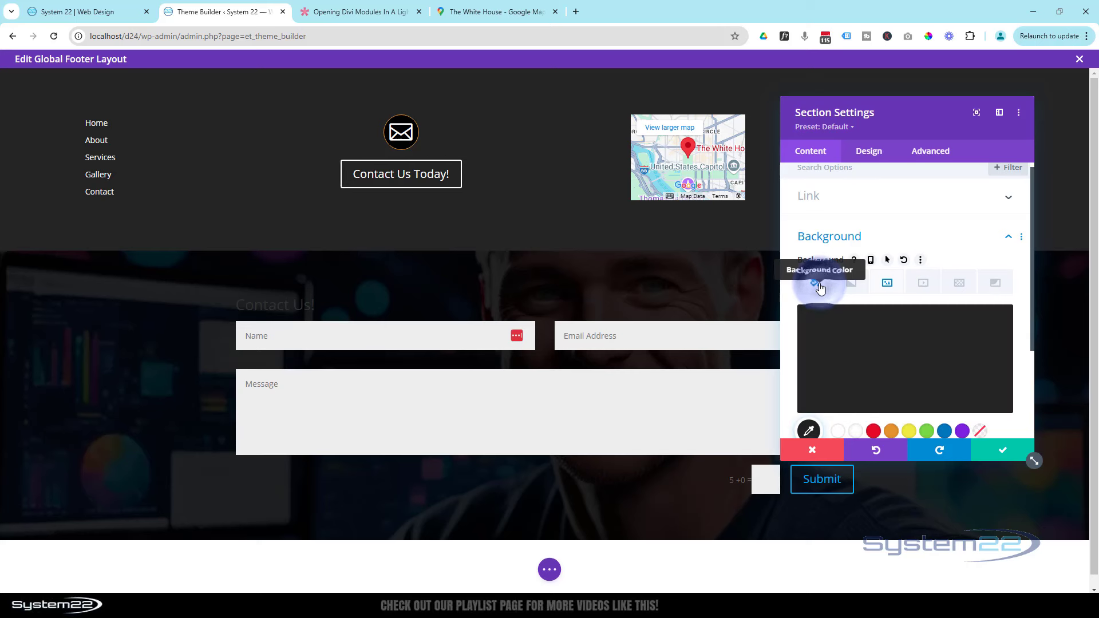
pyautogui.click(905, 350)
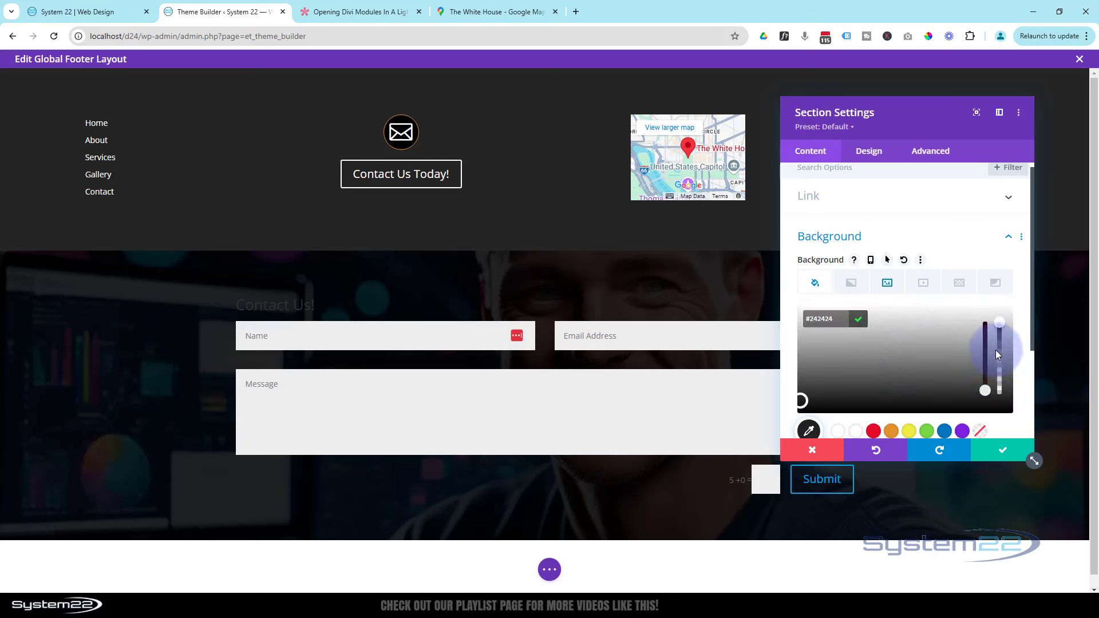
pyautogui.moveTo(1000, 325); pyautogui.dragTo(1005, 353)
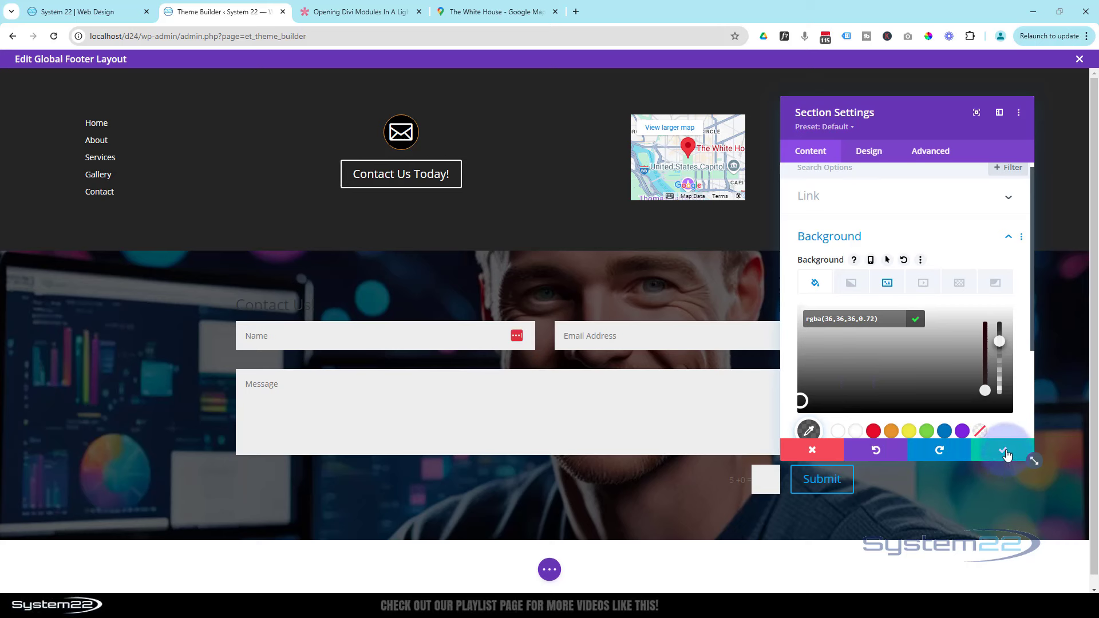
pyautogui.click(1005, 453)
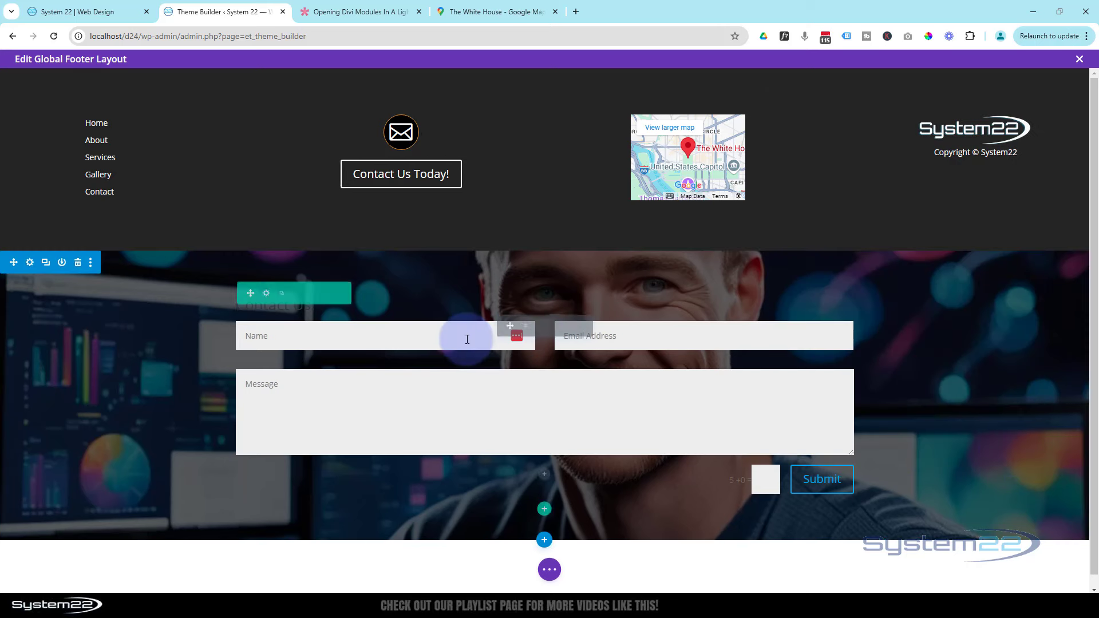
# Center the contact form's title, color it white, and set its text size to 45px
pyautogui.click(525, 326)
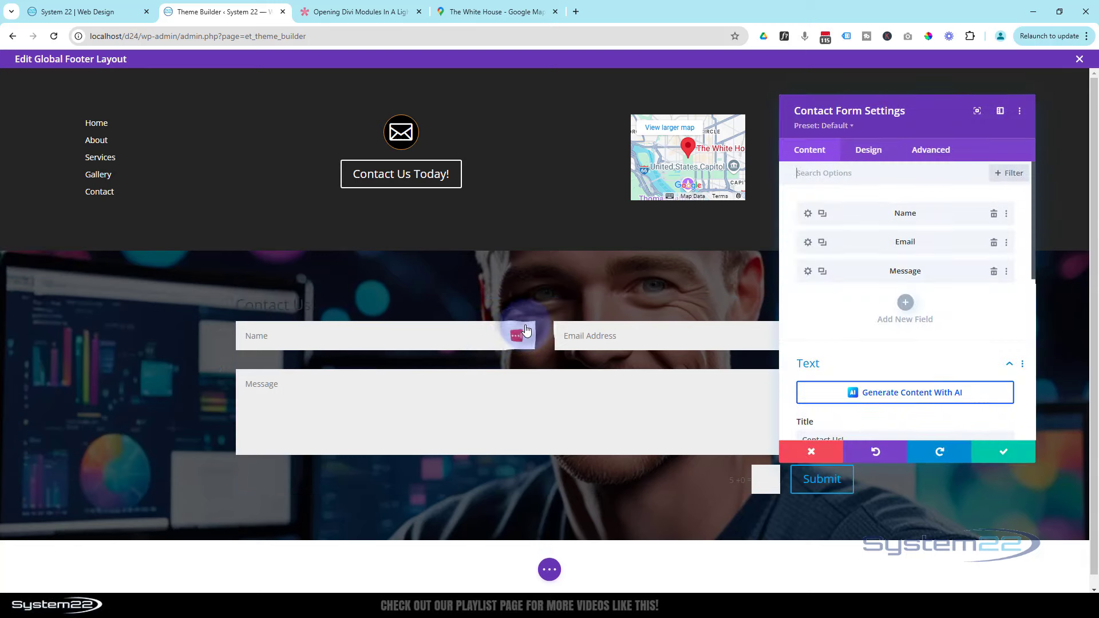
pyautogui.click(869, 151)
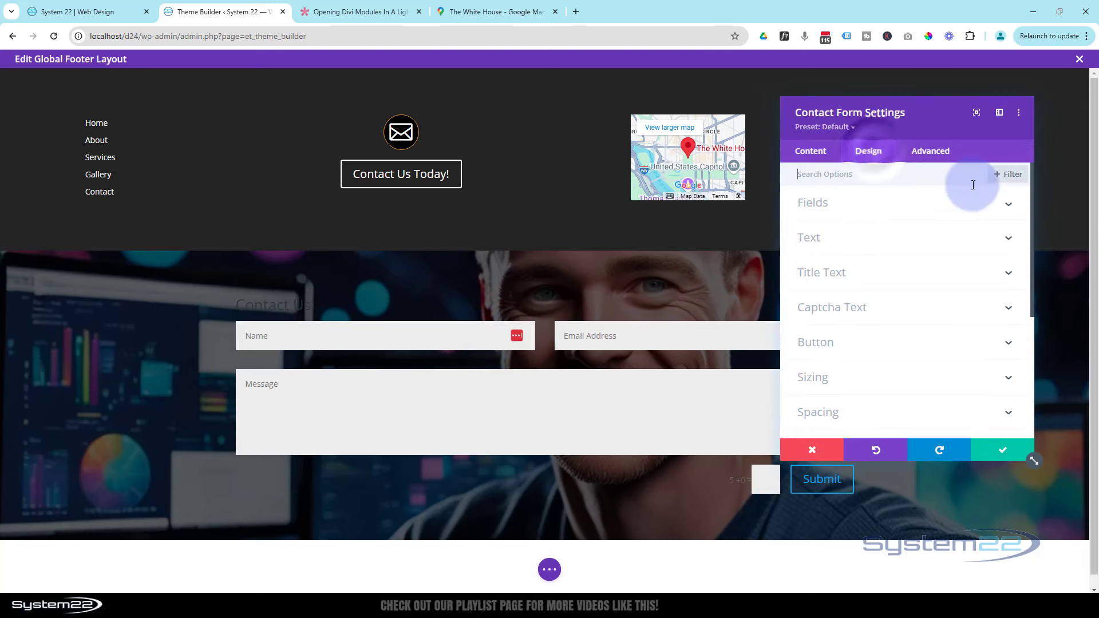
pyautogui.click(887, 273)
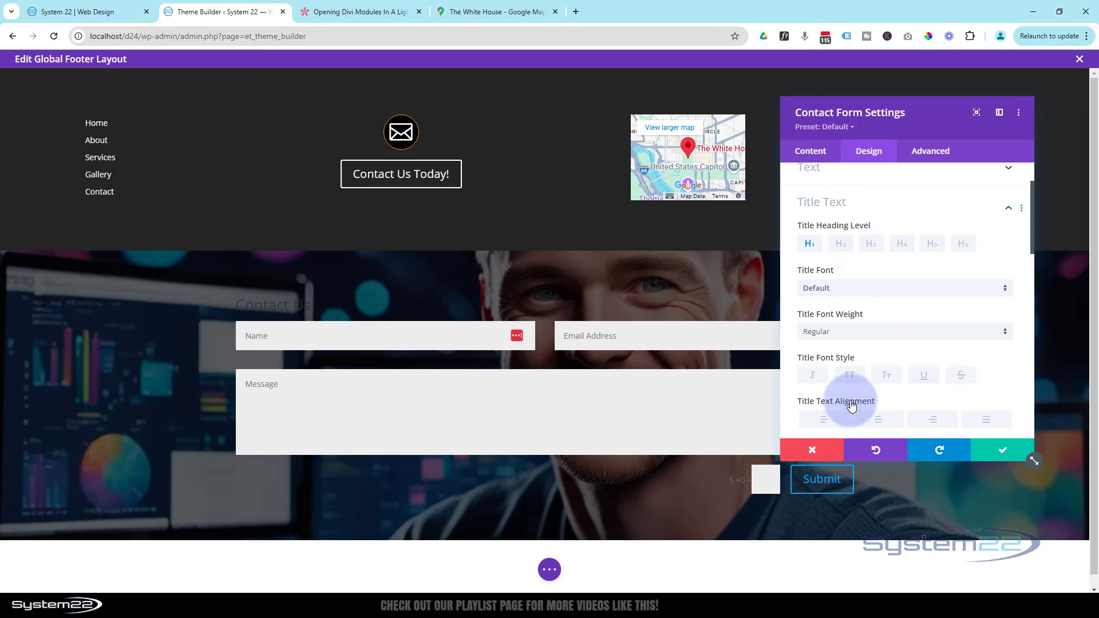
pyautogui.scroll(-3, 884, 422)
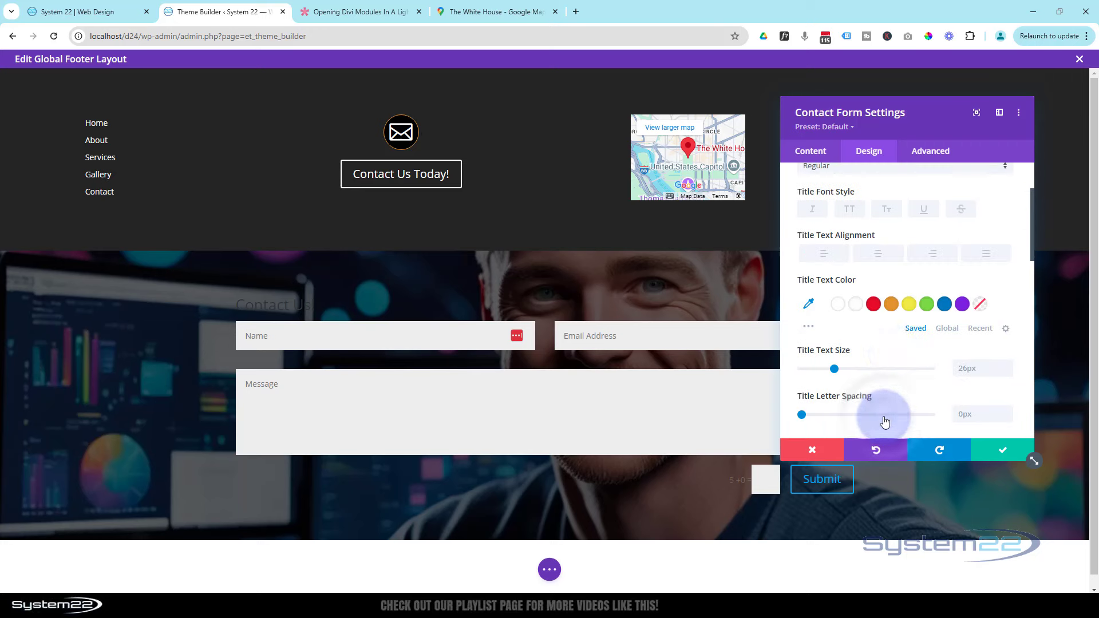
pyautogui.click(881, 255)
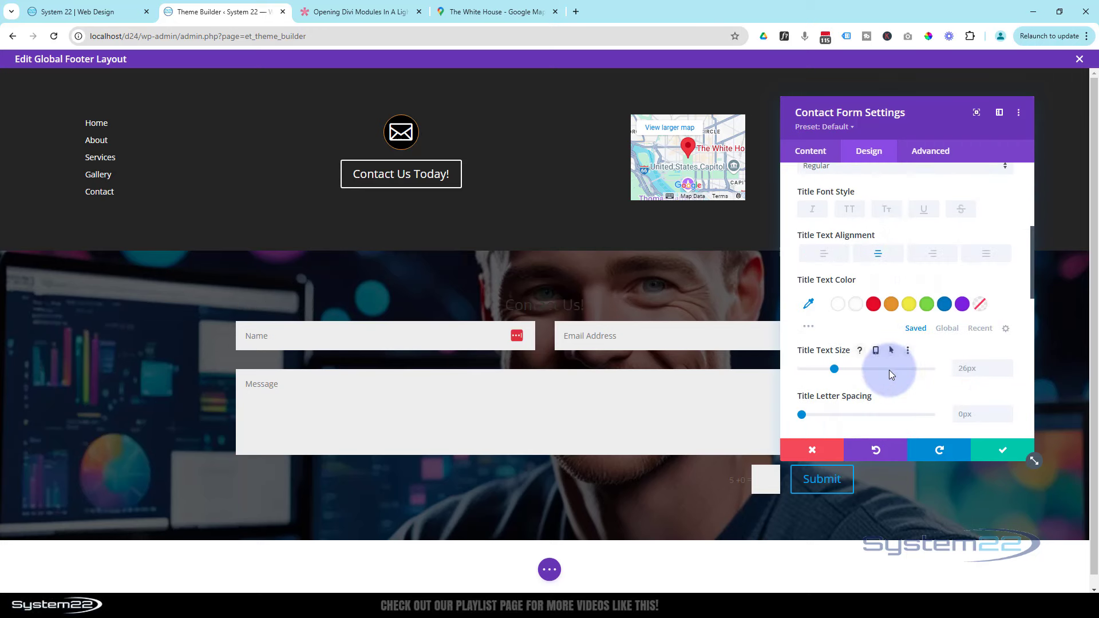
pyautogui.click(855, 304)
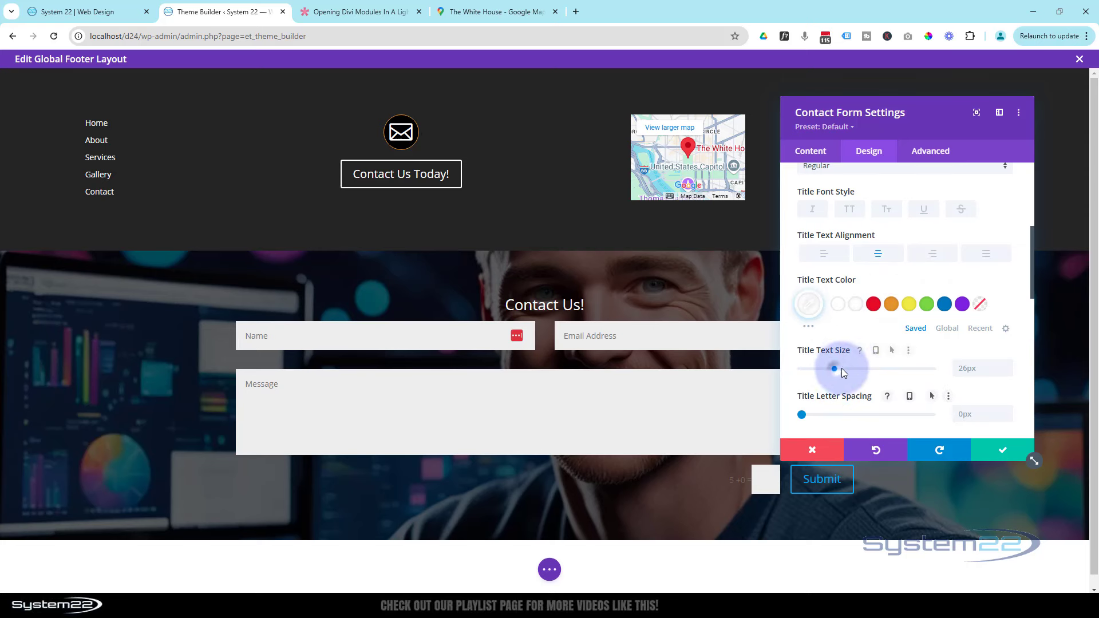
pyautogui.moveTo(842, 369); pyautogui.dragTo(863, 368)
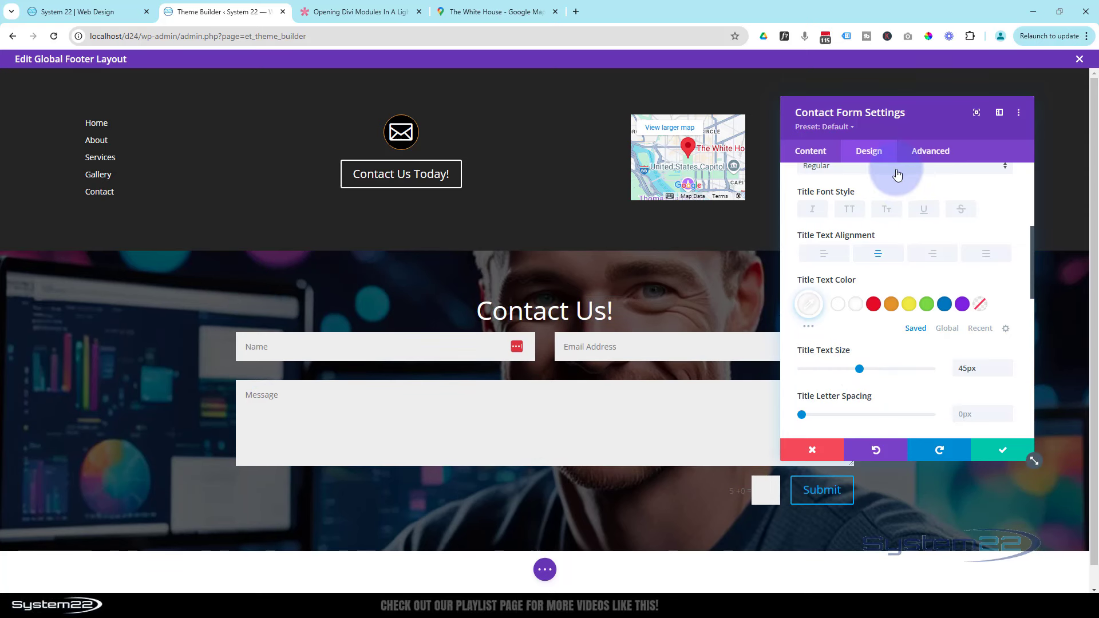
# Set the contact form's top and bottom padding to 15vh, linking the two values, and save the module settings
pyautogui.scroll(5, 896, 175)
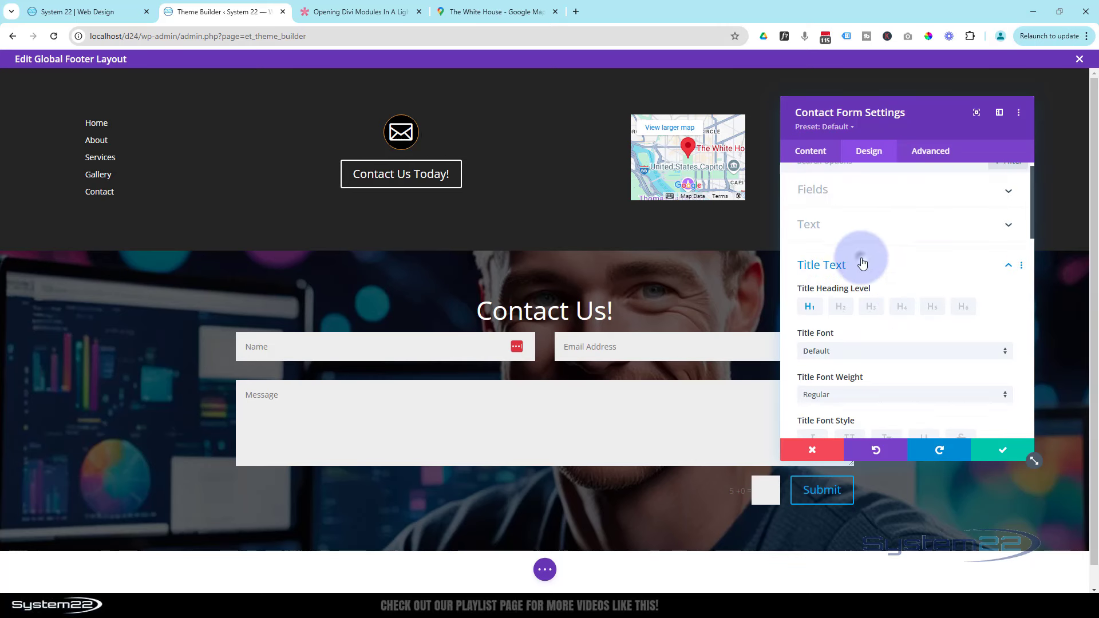
pyautogui.click(863, 263)
pyautogui.click(876, 398)
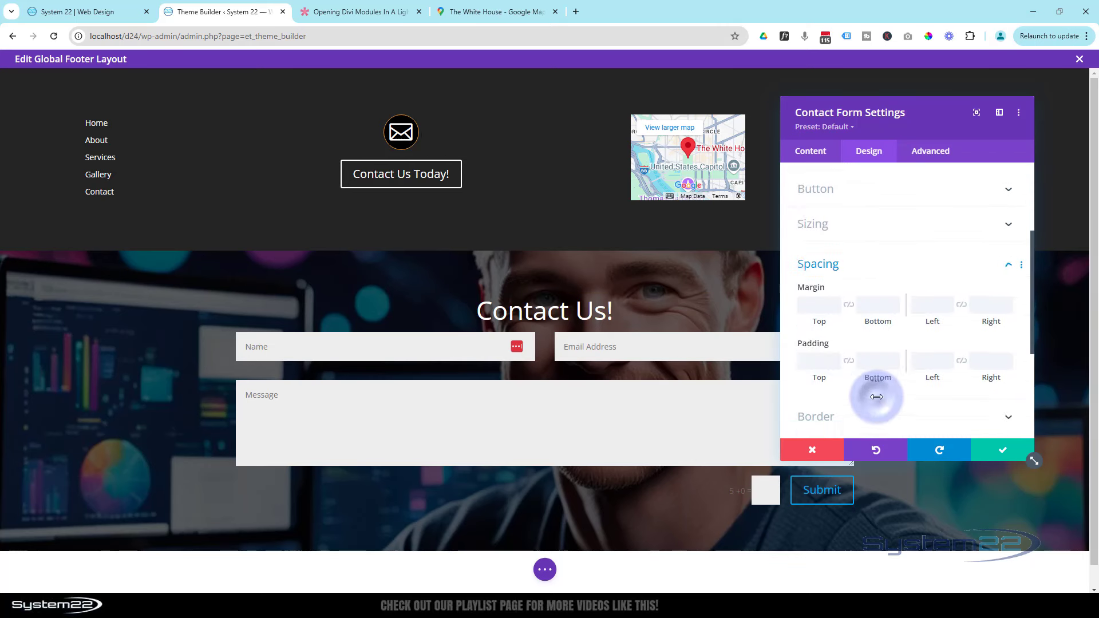
pyautogui.click(816, 276)
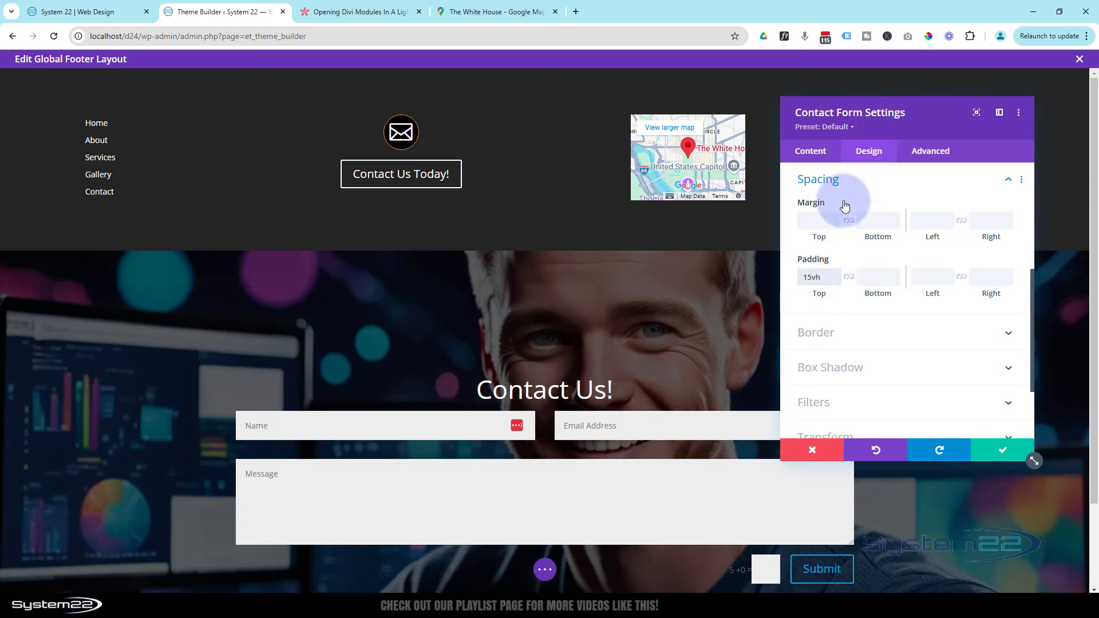
pyautogui.click(848, 277)
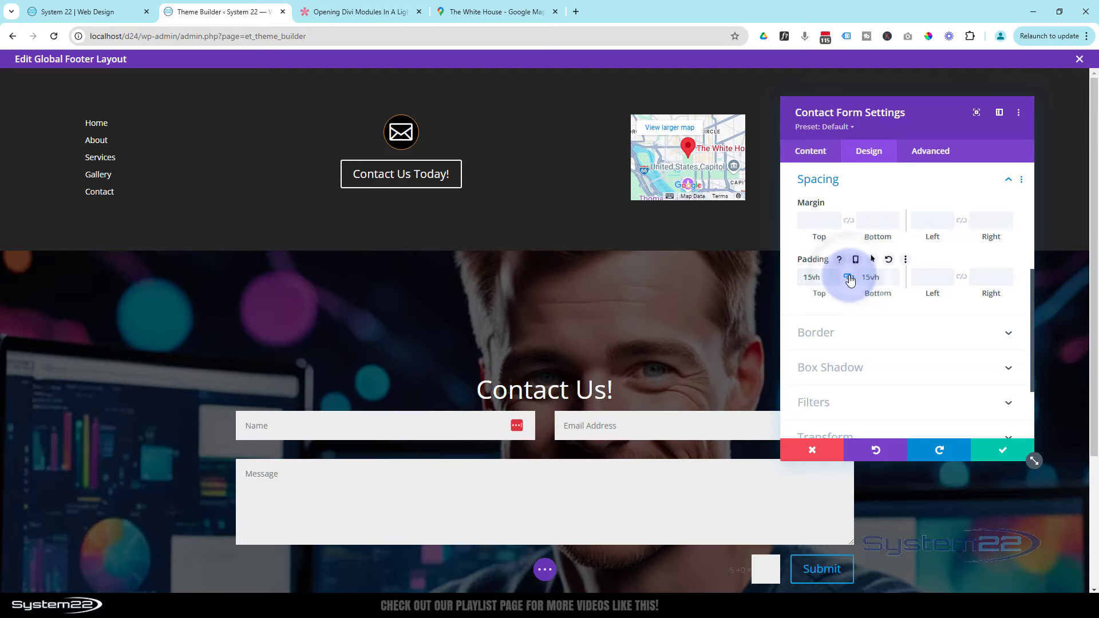
pyautogui.scroll(-1, 661, 262)
pyautogui.scroll(-2, 661, 262)
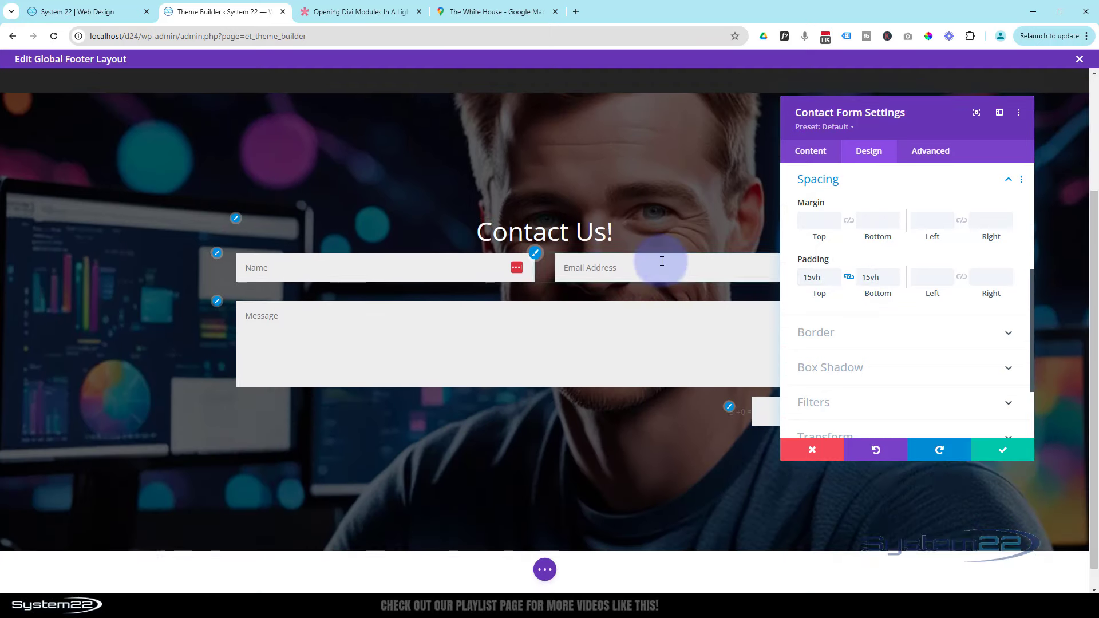
pyautogui.scroll(2, 662, 251)
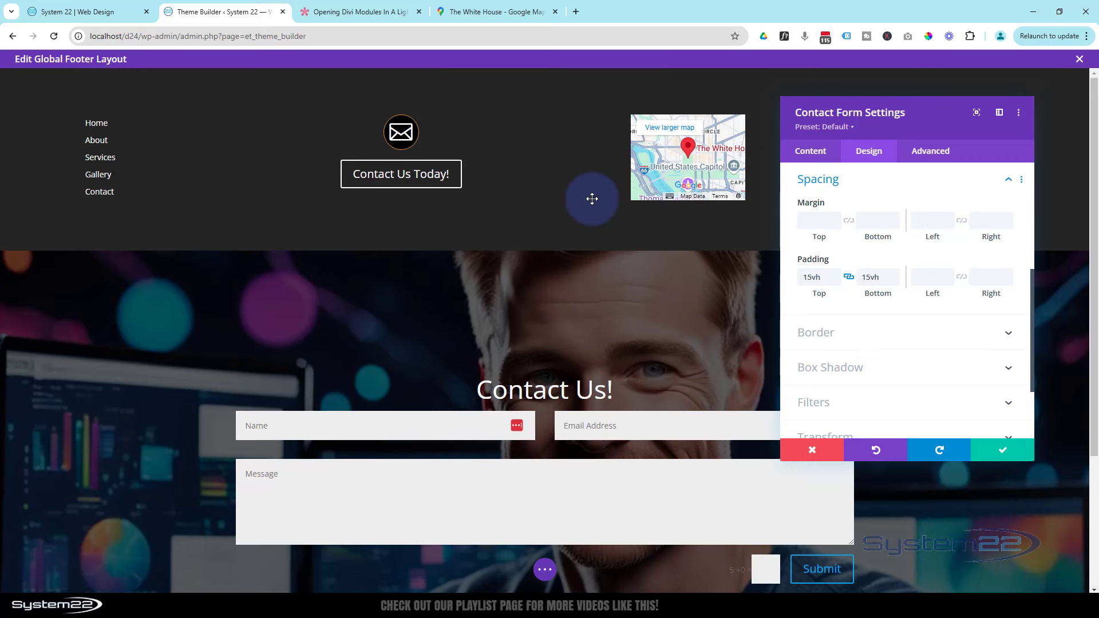
pyautogui.click(1009, 455)
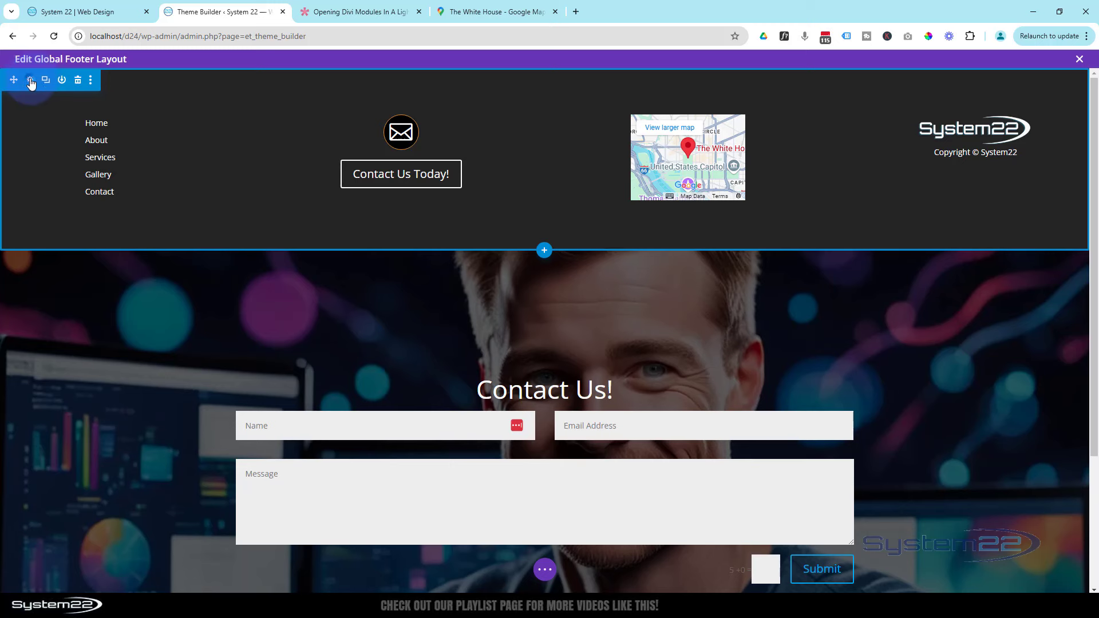
# Set the top and bottom padding of the upper footer section to 0px and save the section settings
pyautogui.click(31, 81)
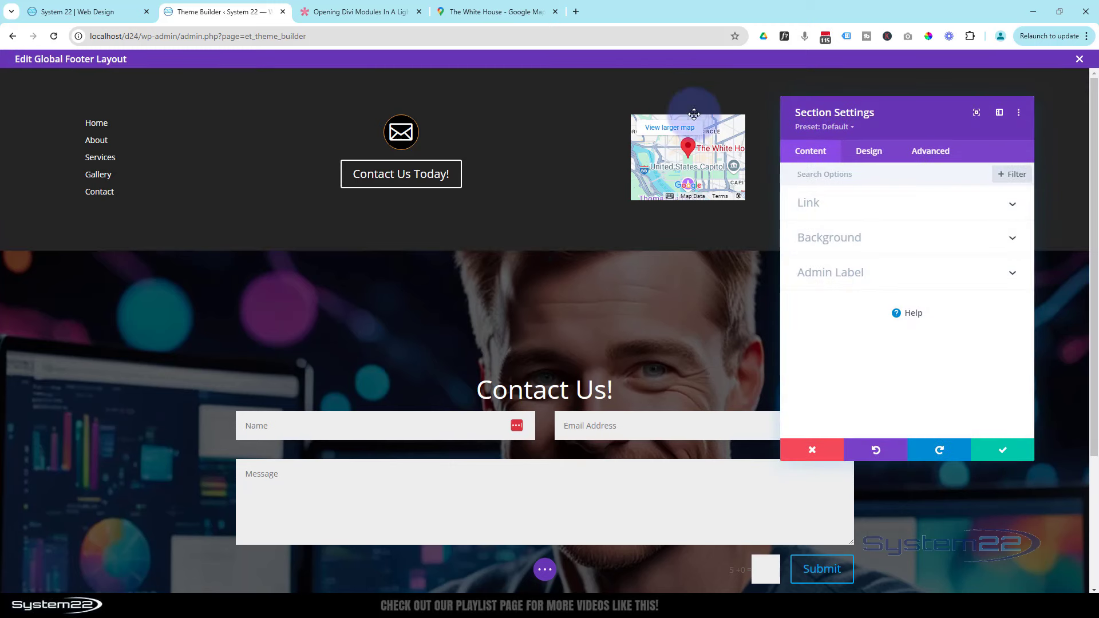
pyautogui.click(866, 162)
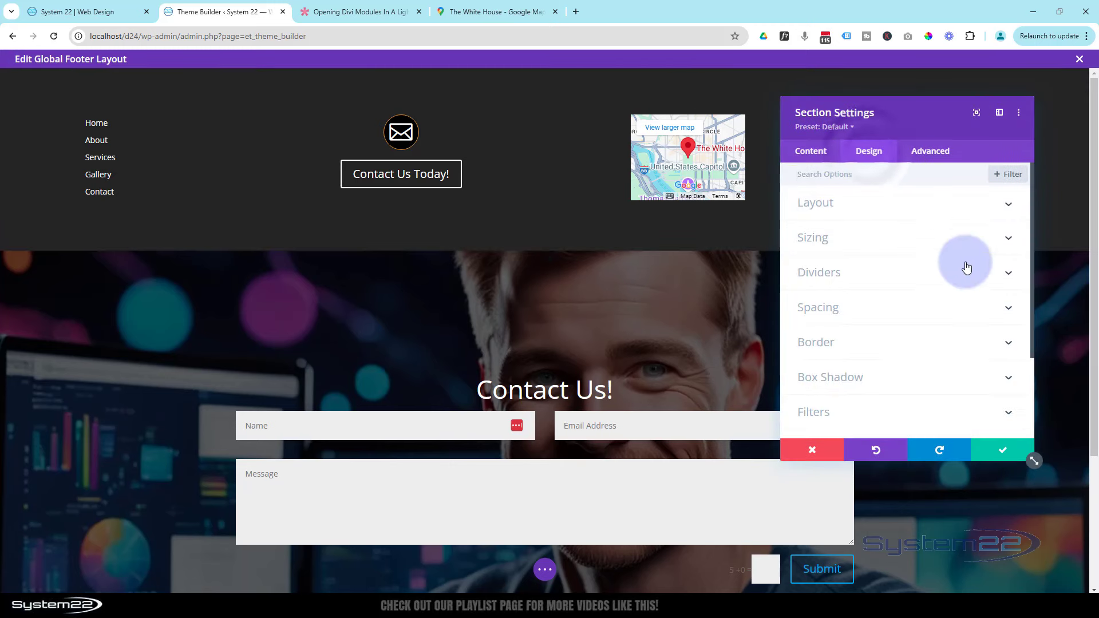
pyautogui.click(891, 312)
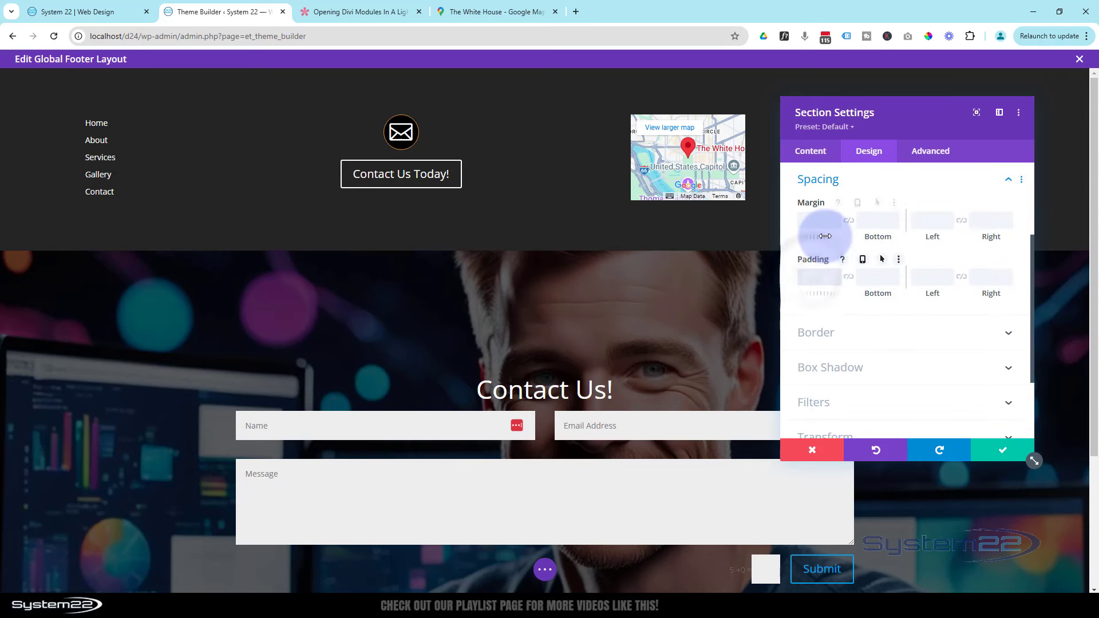
pyautogui.write('0')
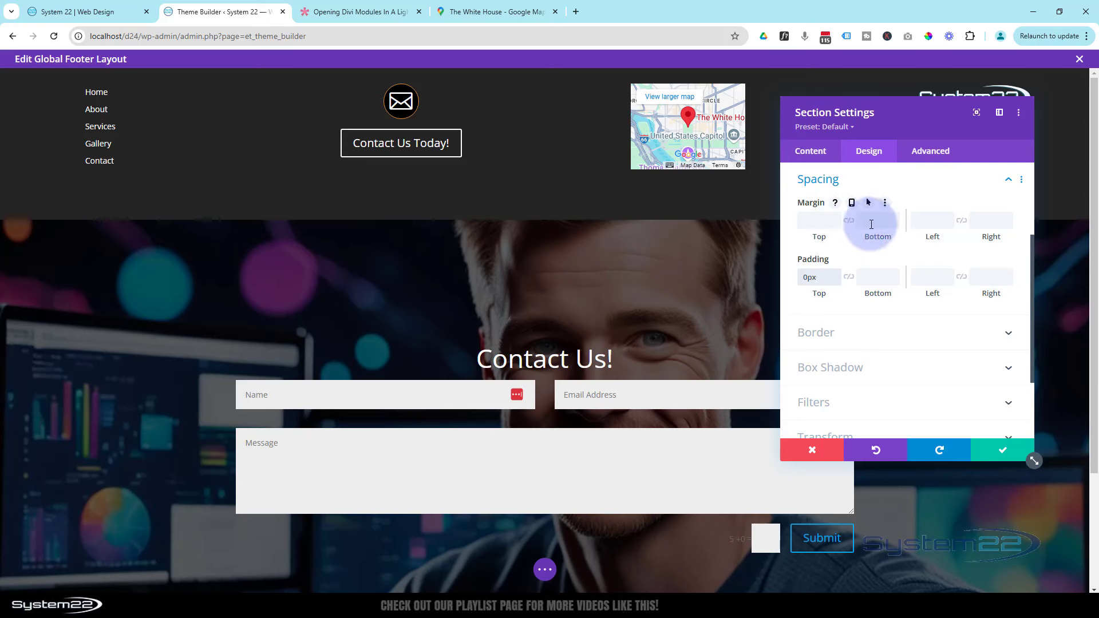
pyautogui.click(851, 278)
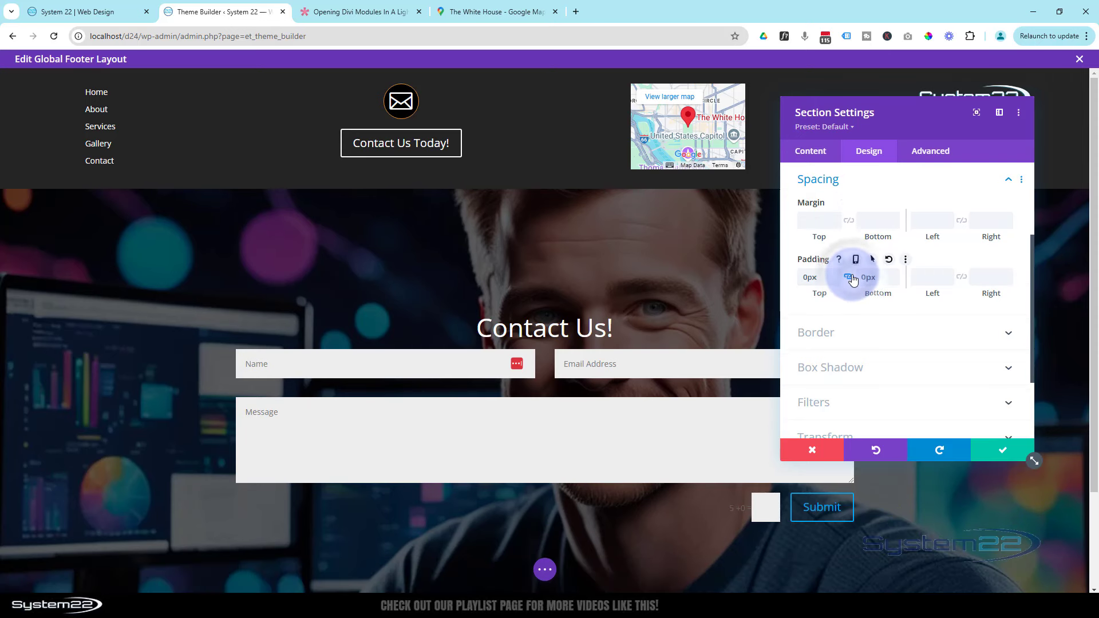
pyautogui.moveTo(922, 122); pyautogui.dragTo(900, 299)
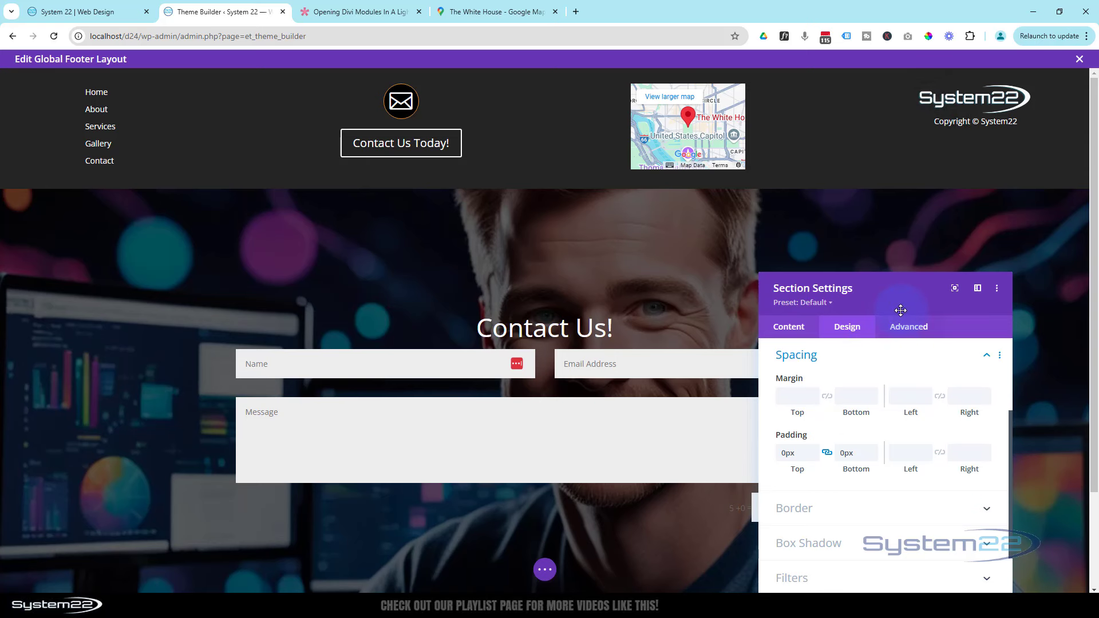
pyautogui.moveTo(900, 311); pyautogui.dragTo(767, 194)
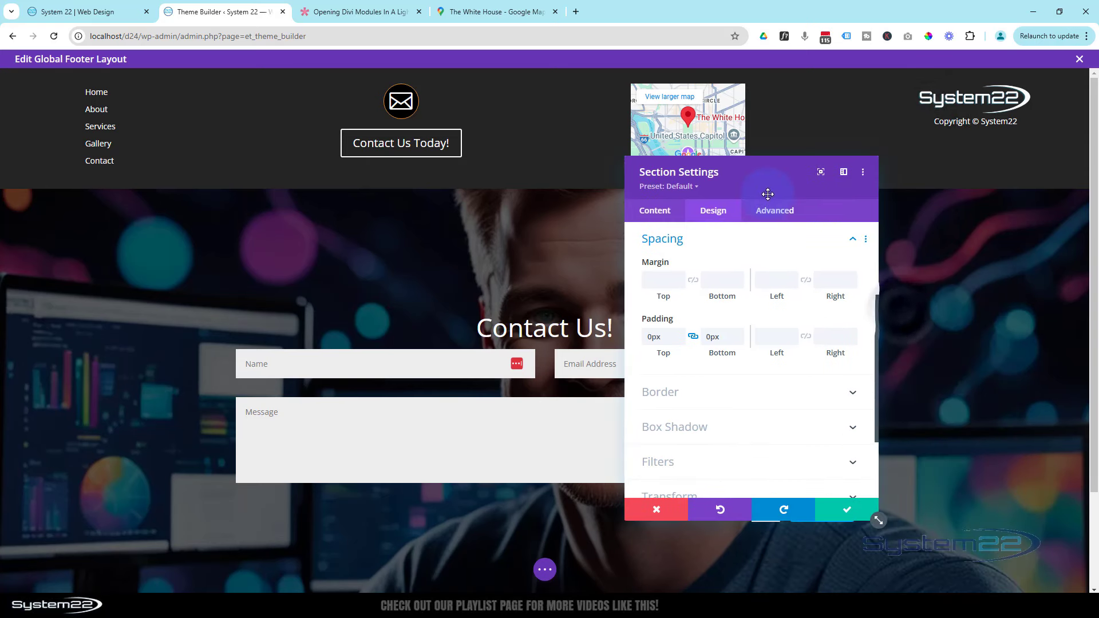
pyautogui.click(857, 503)
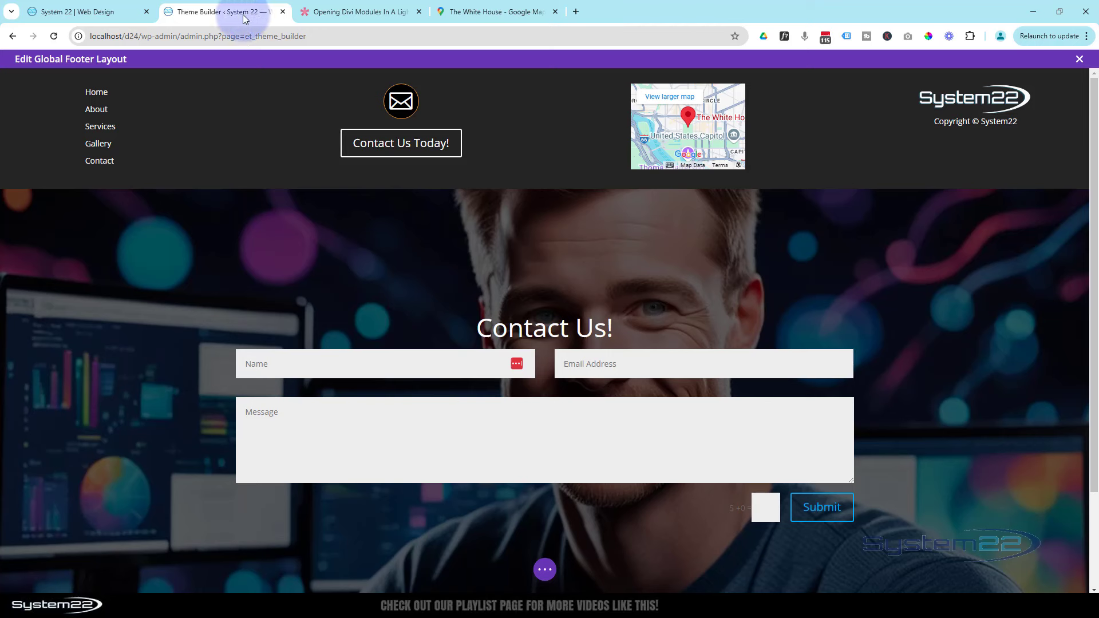
# Copy the whole Custom CSS code block from the Elegant Themes article "Opening Divi Modules In A Lightbox"
pyautogui.click(345, 13)
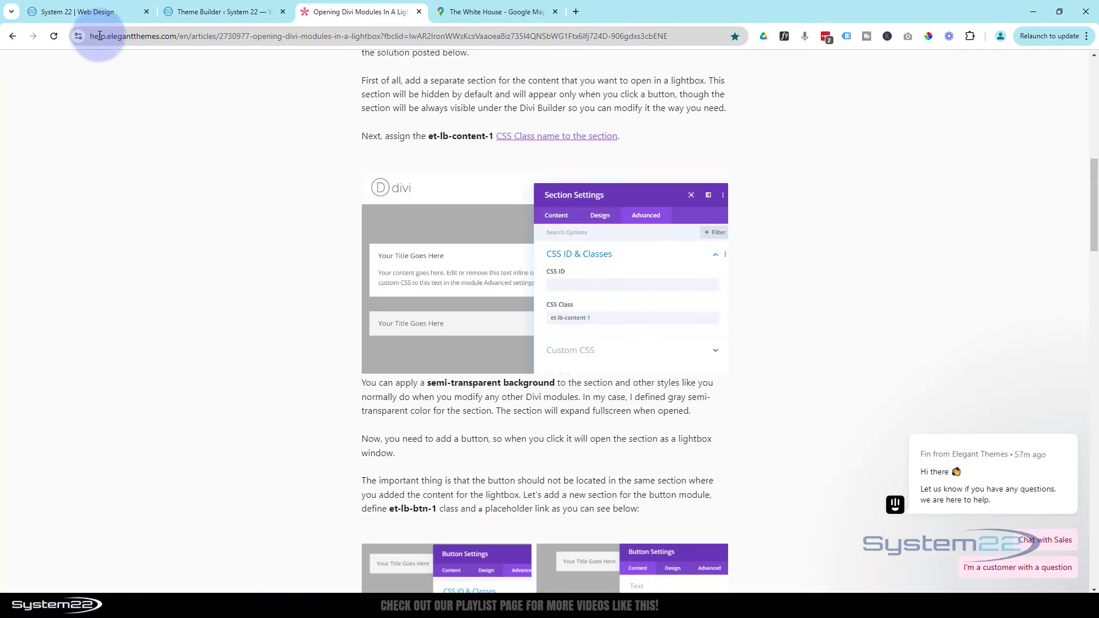
pyautogui.moveTo(92, 35); pyautogui.dragTo(377, 37)
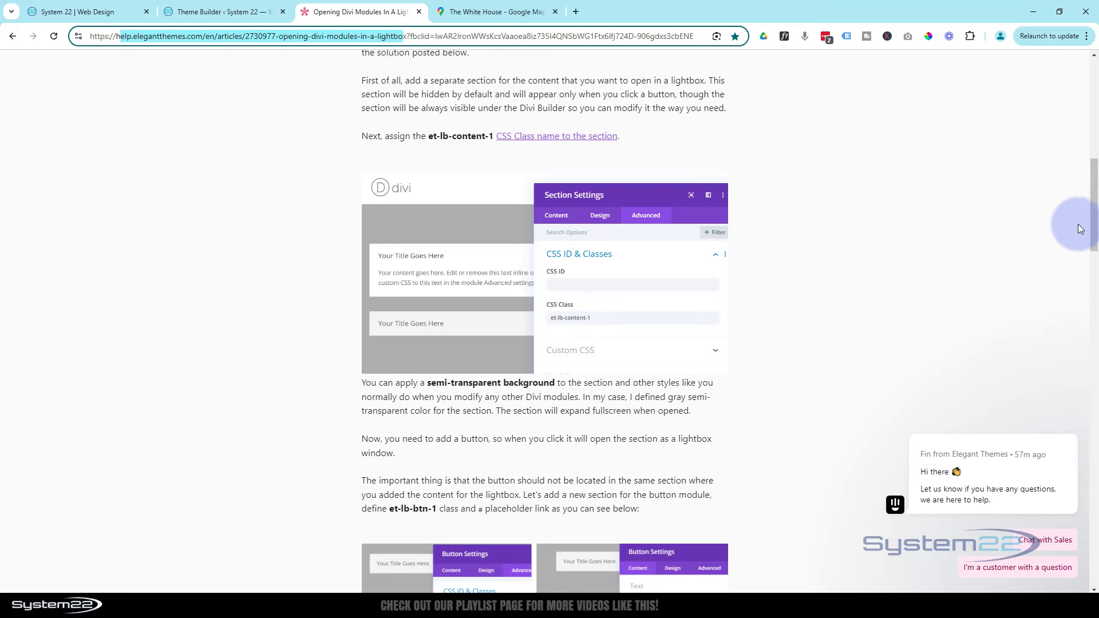
pyautogui.moveTo(1090, 232); pyautogui.dragTo(1094, 80)
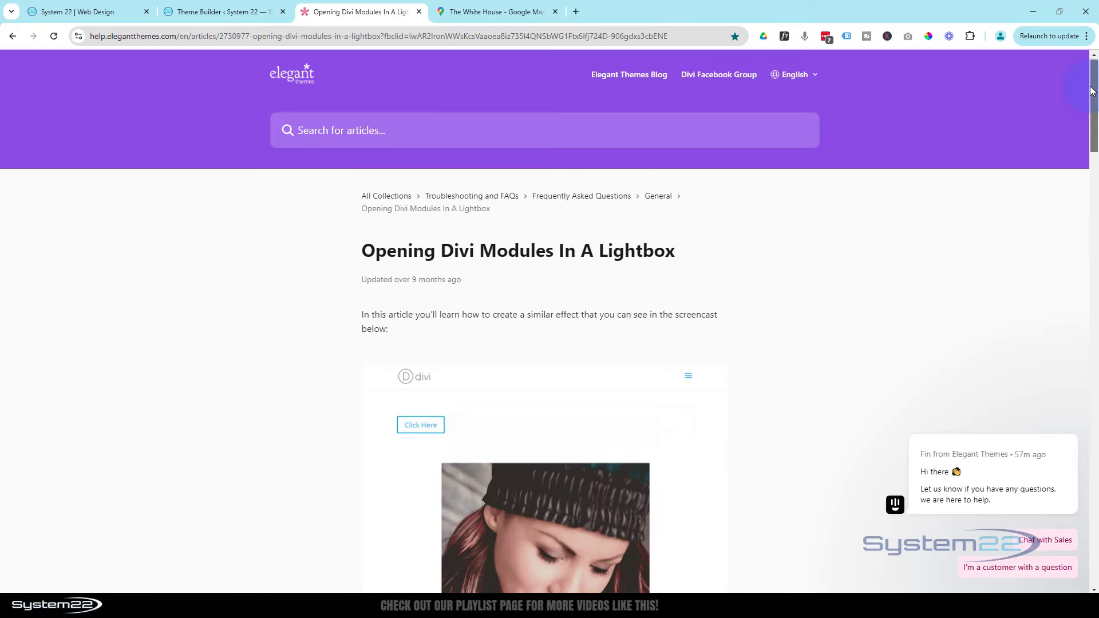
pyautogui.scroll(-15, 803, 212)
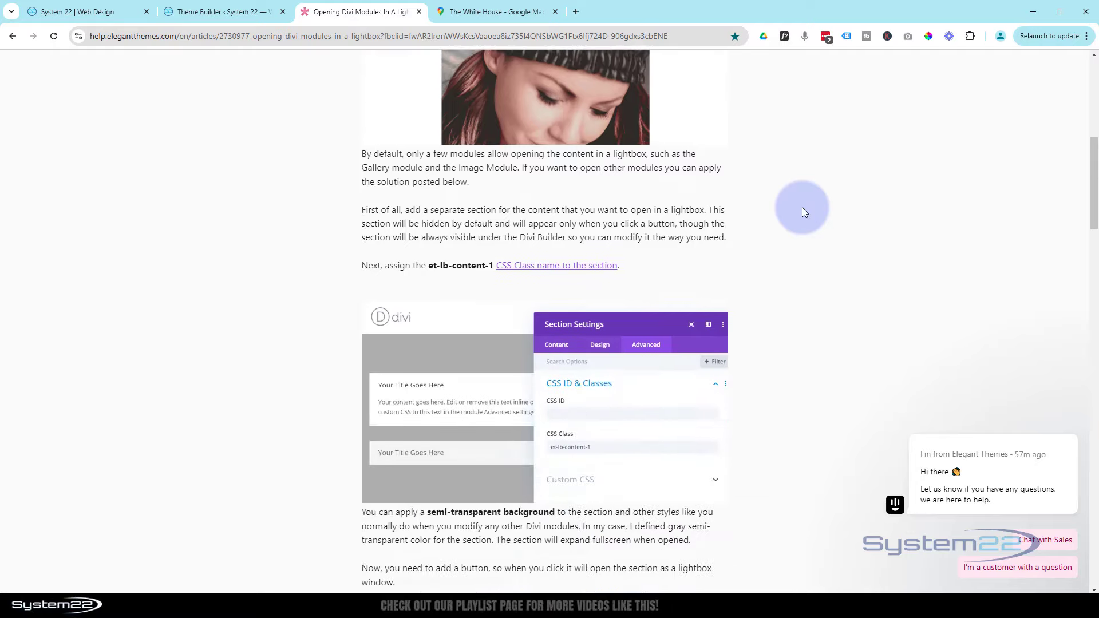
pyautogui.scroll(-5, 802, 211)
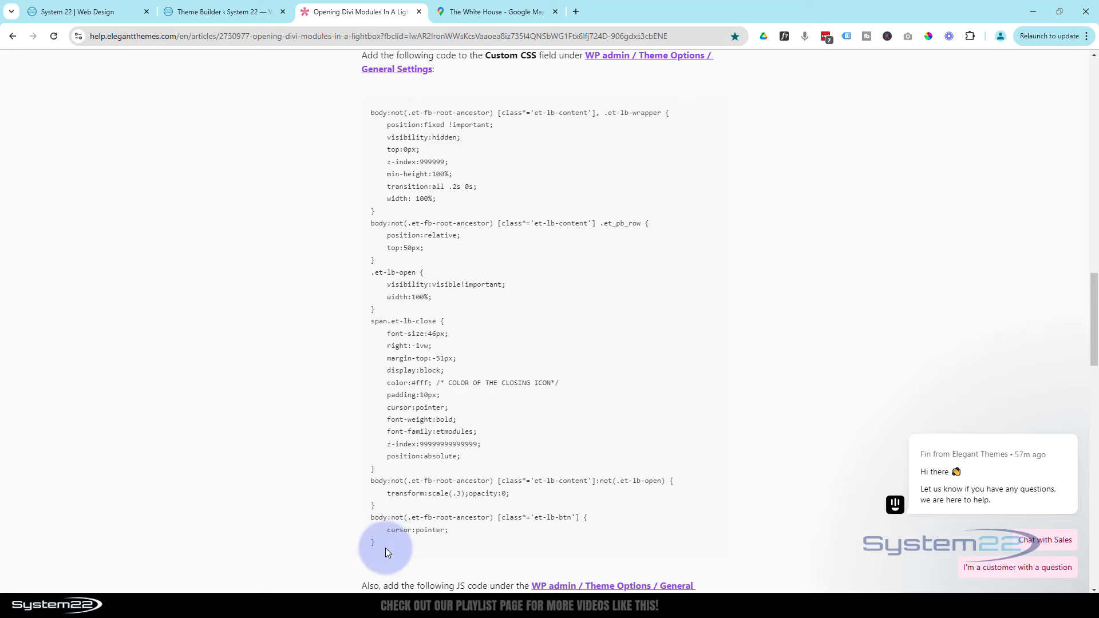
pyautogui.moveTo(379, 544); pyautogui.dragTo(363, 114)
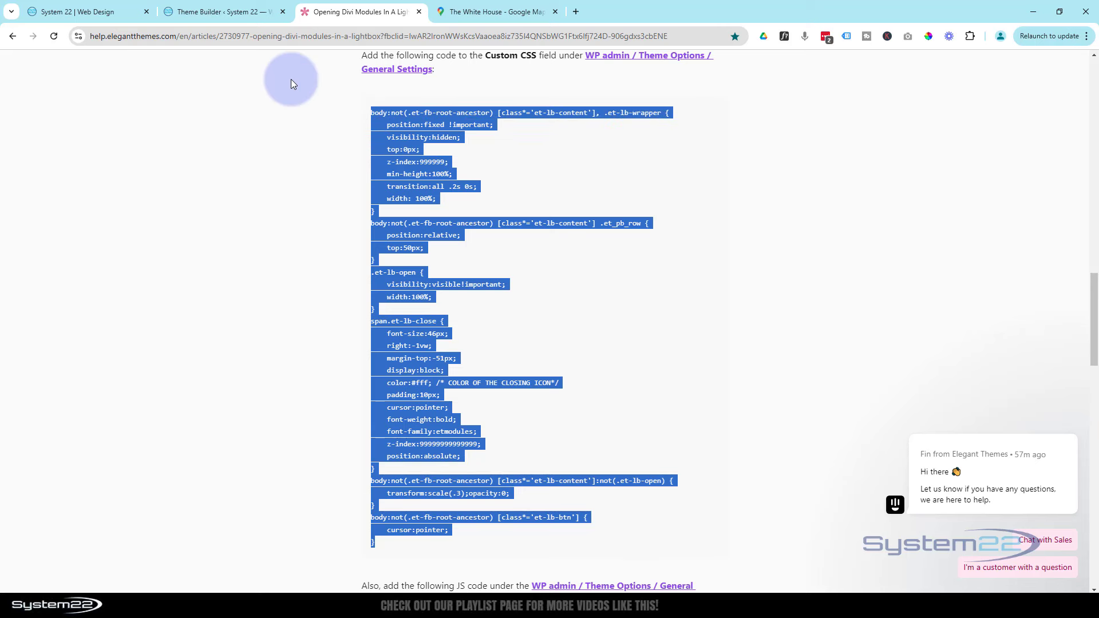
# Back in the Theme Builder, insert a Code module below the copyright text in the footer's fourth column
pyautogui.click(228, 11)
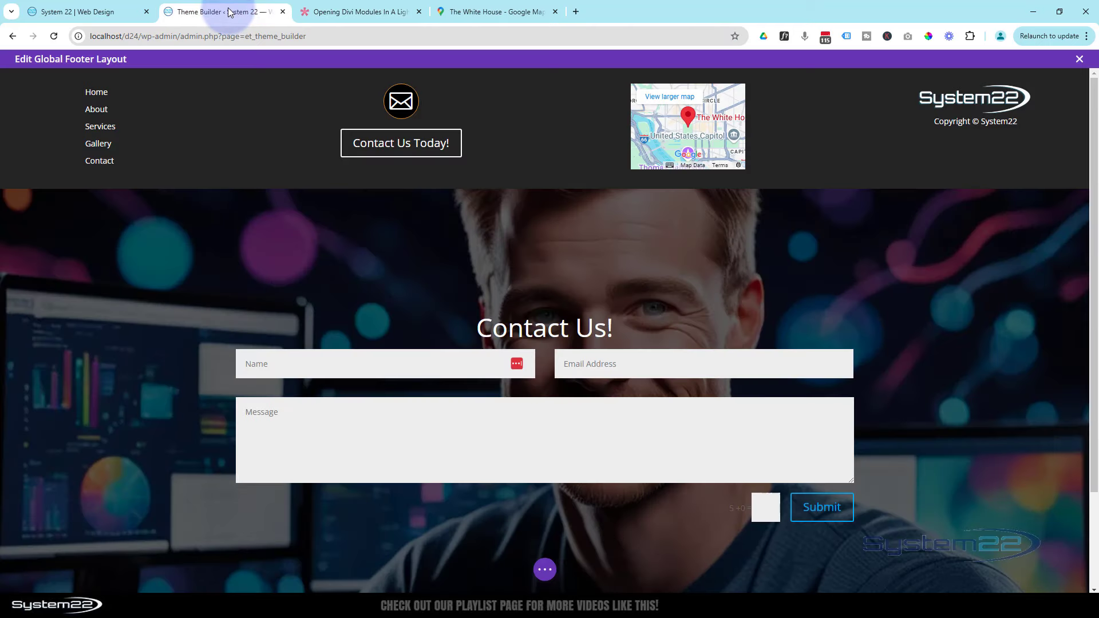
pyautogui.moveTo(871, 145)
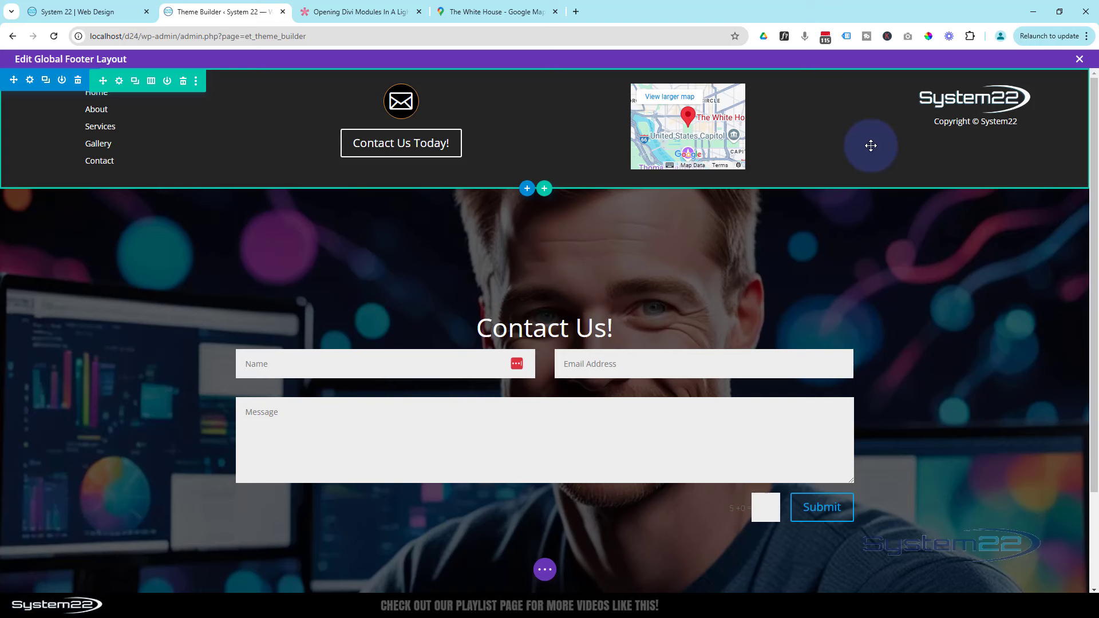
pyautogui.click(976, 147)
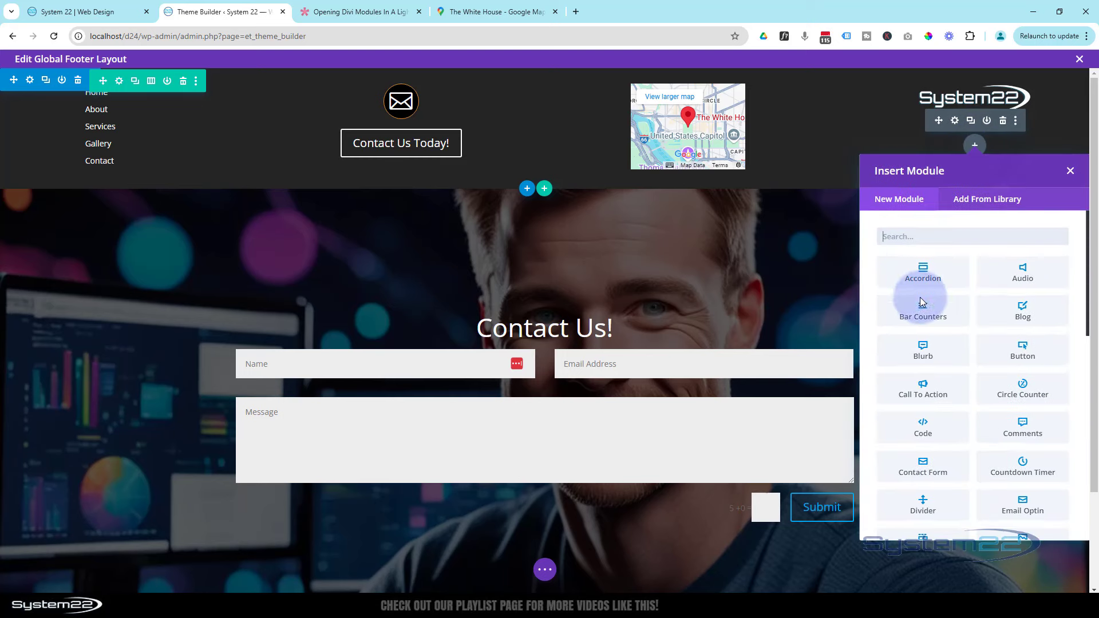
pyautogui.click(929, 424)
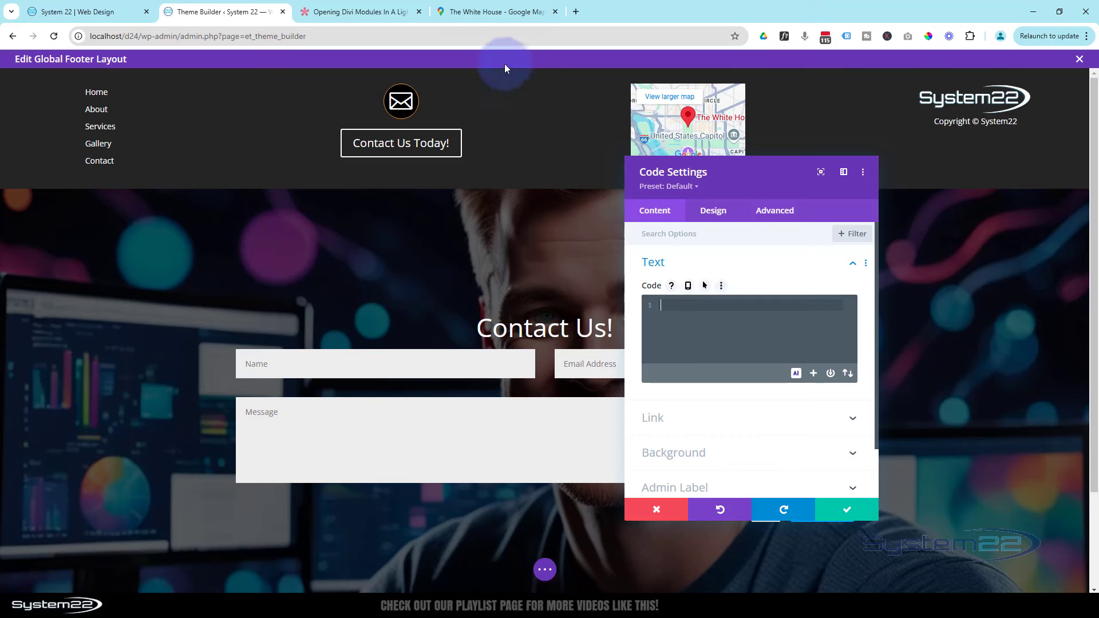
# Enter opening and closing <style> tags in the Code module, with an empty line between them
pyautogui.click(349, 11)
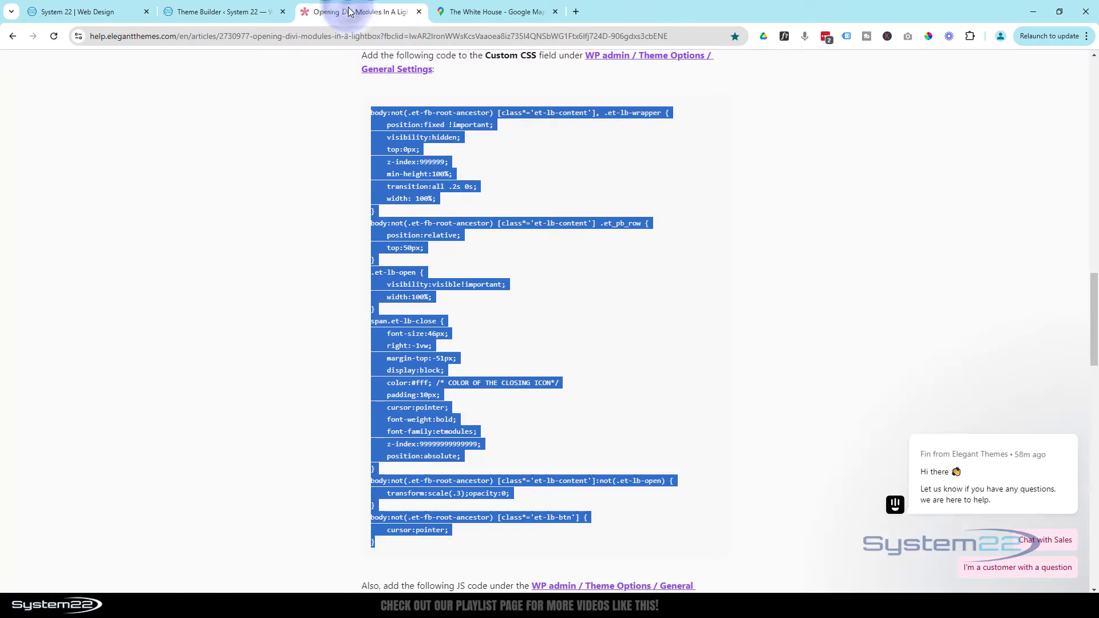
pyautogui.click(228, 12)
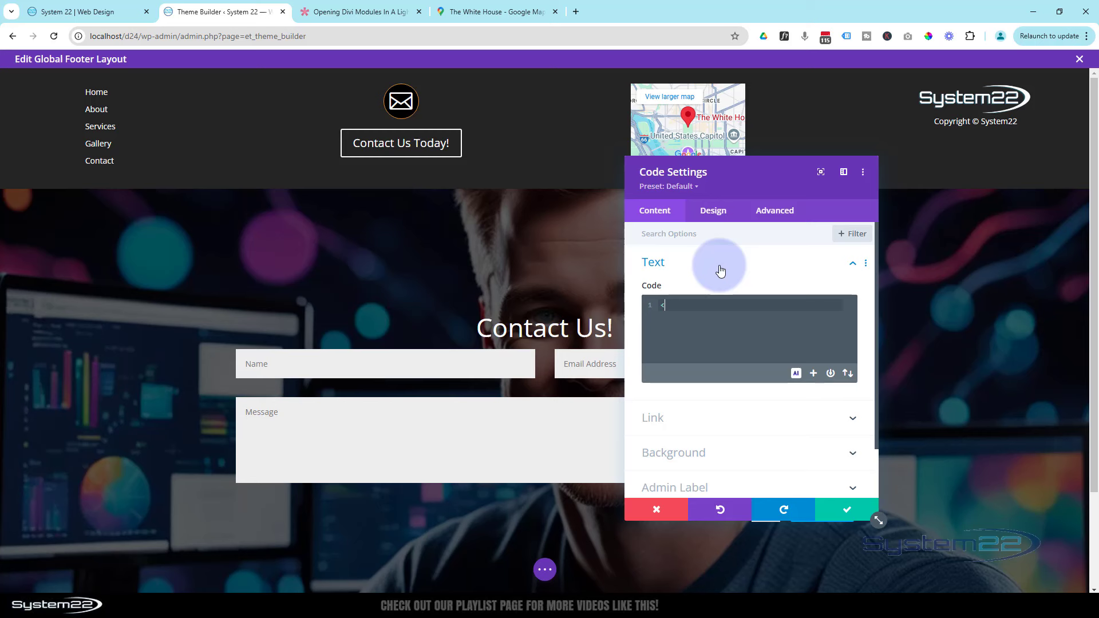
pyautogui.write('le>')
pyautogui.press('Return')
pyautogui.press('Return')
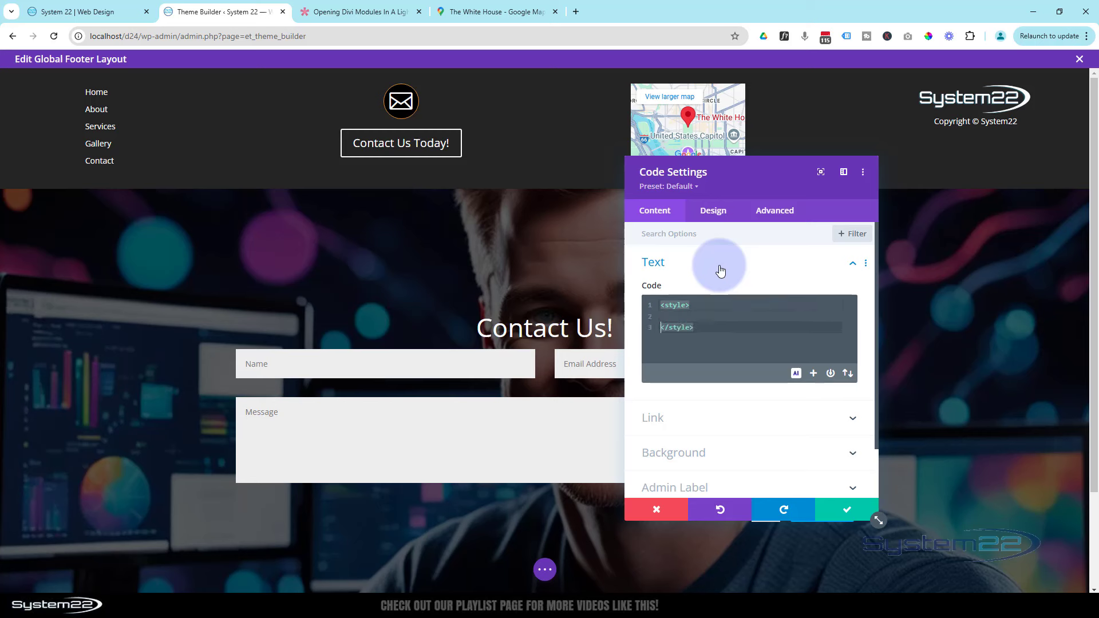
# Paste the copied lightbox CSS between the <style> tags and check that the code is enclosed by them
pyautogui.click(663, 315)
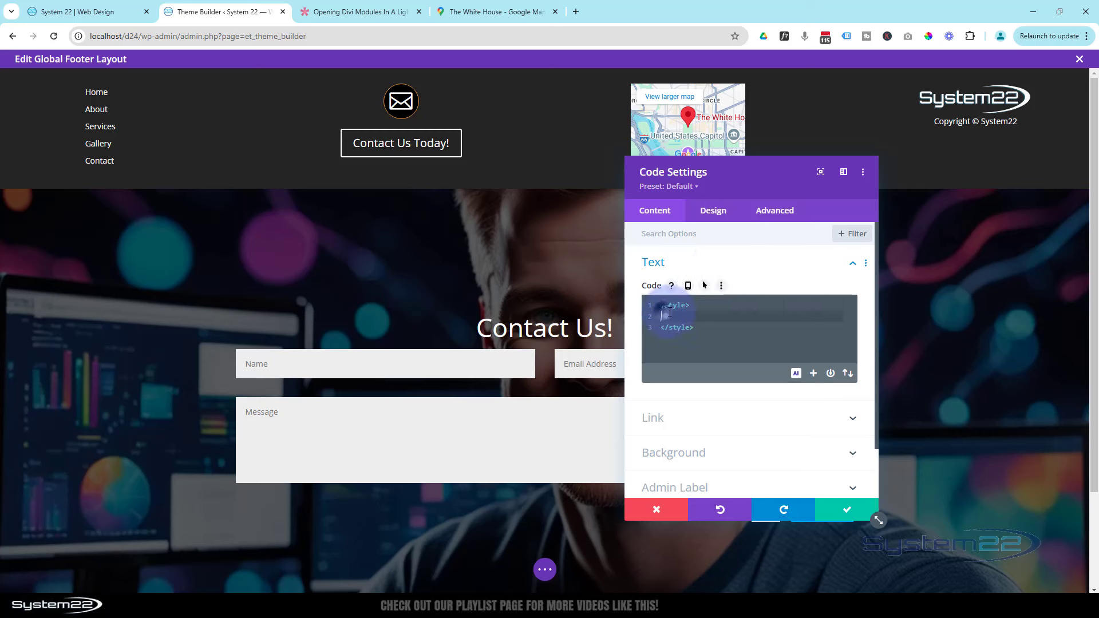
pyautogui.hotkey('ctrl', 'v')
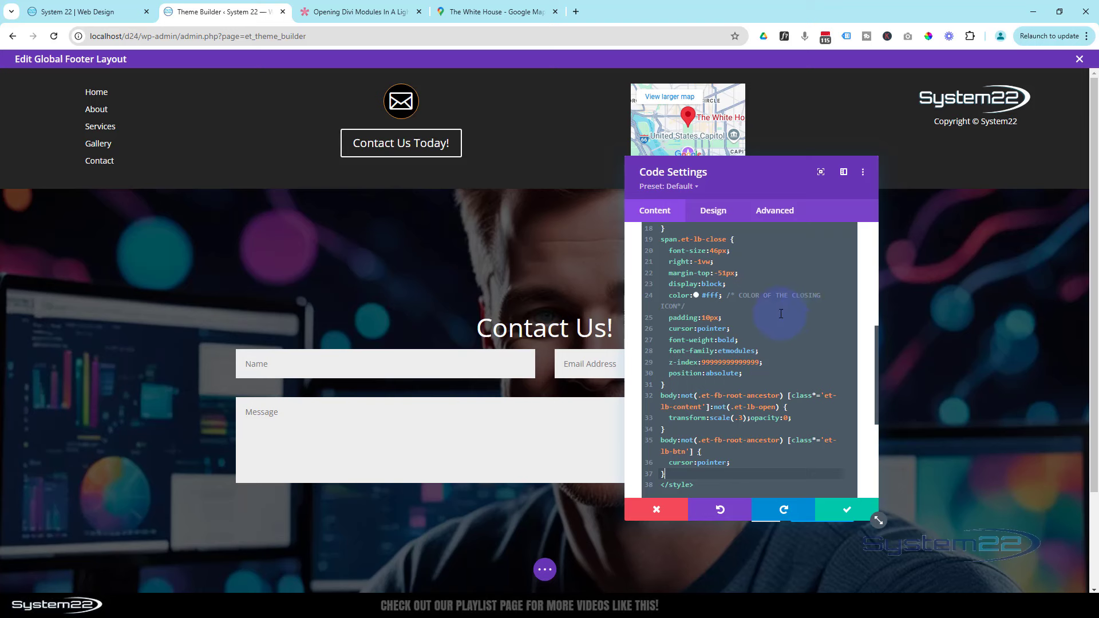
pyautogui.scroll(-3, 780, 313)
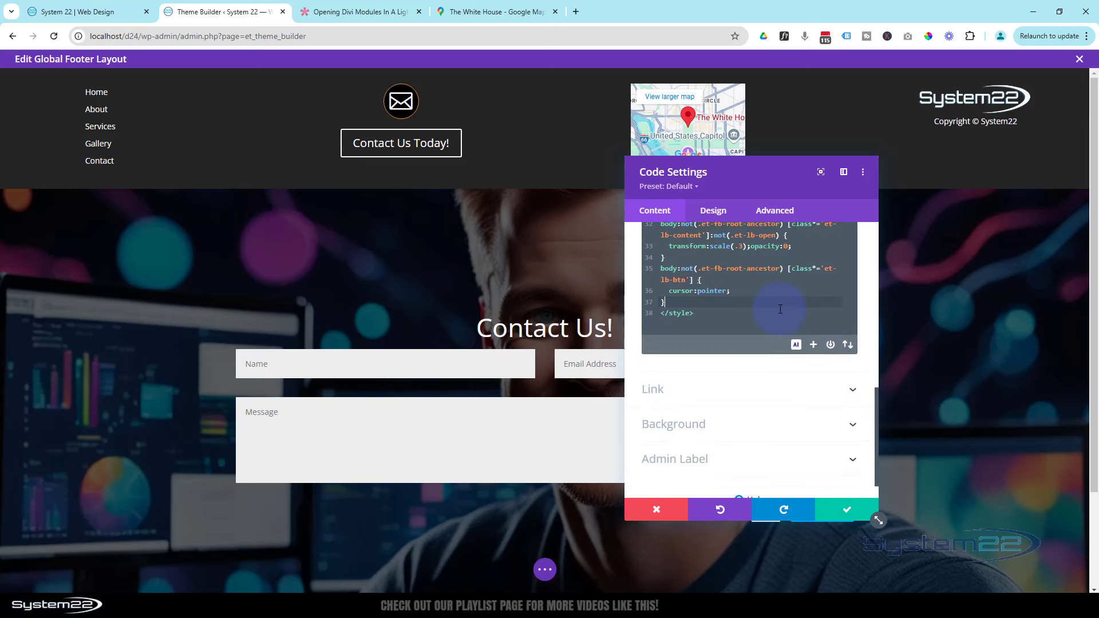
pyautogui.scroll(10, 780, 309)
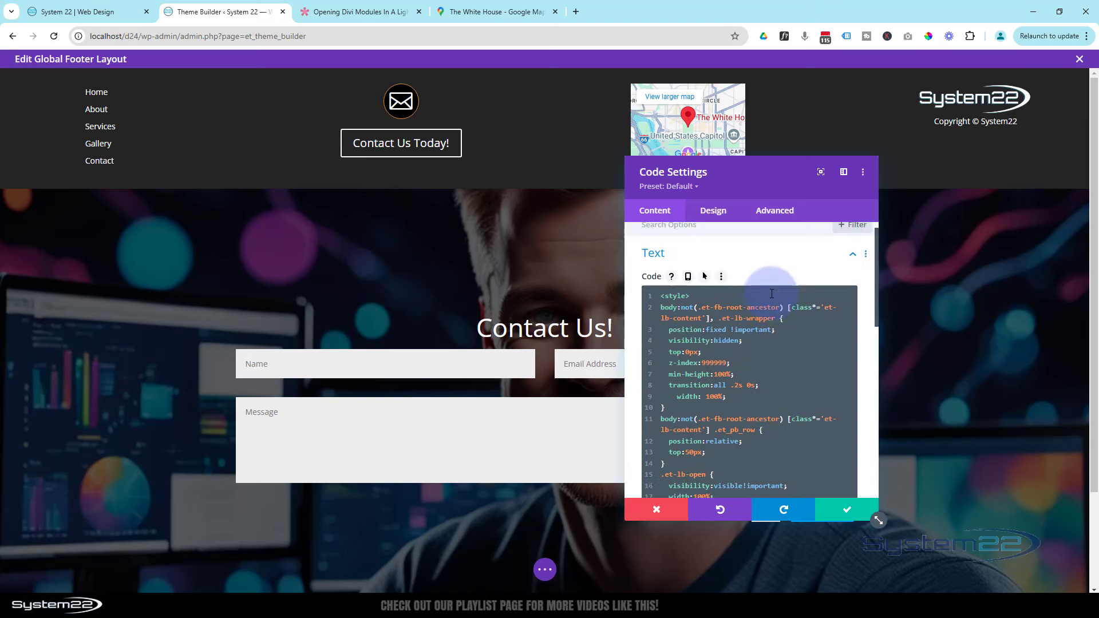
pyautogui.scroll(-6, 771, 293)
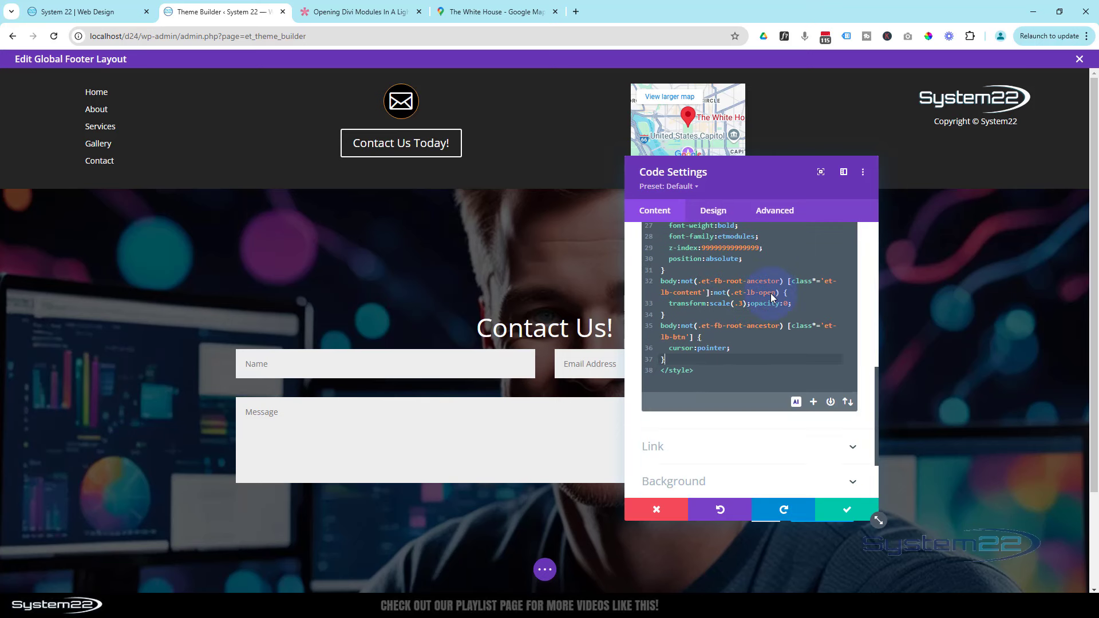
pyautogui.scroll(-1, 772, 293)
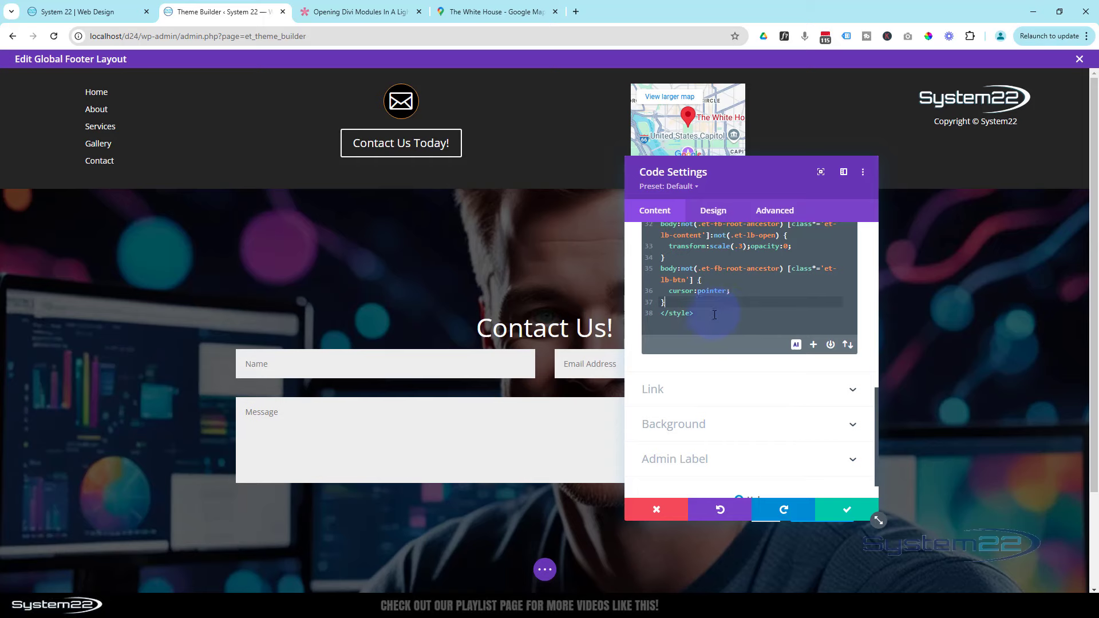
# Copy the entire JS code block, including its <script> tags, from the Elegant Themes article "Opening Divi Modules In A Lightbox"
pyautogui.click(332, 12)
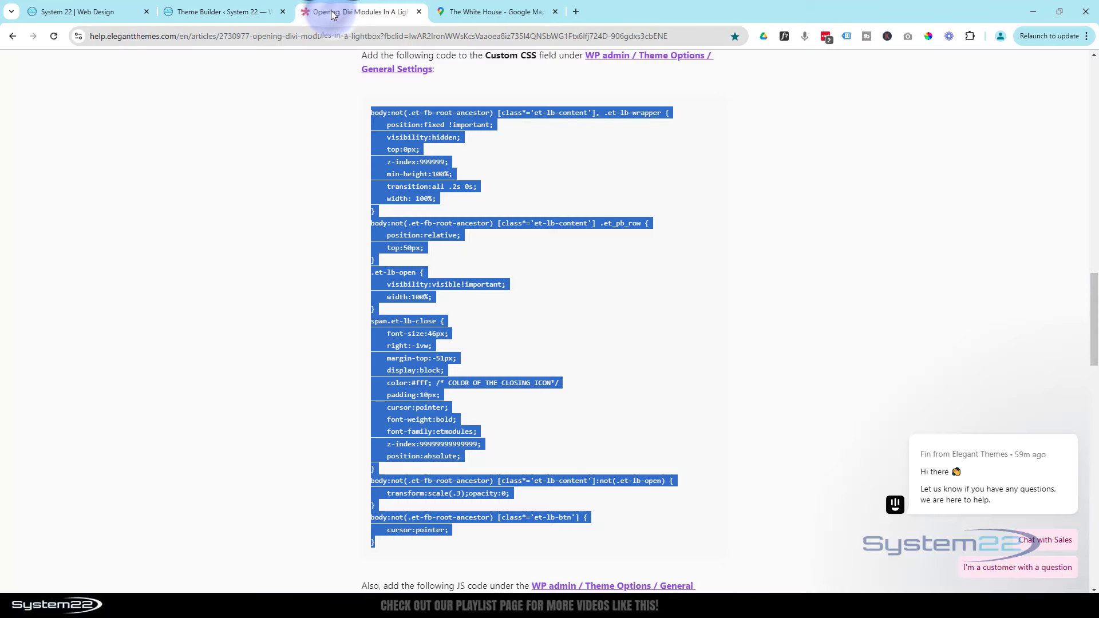
pyautogui.click(740, 327)
pyautogui.scroll(-5, 740, 323)
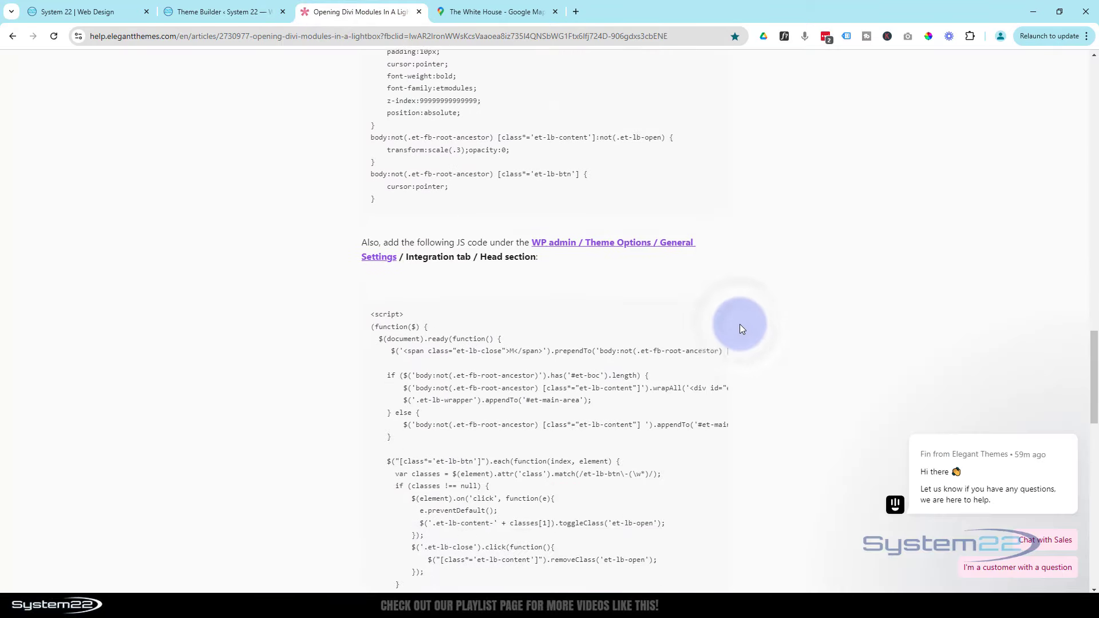
pyautogui.scroll(-4, 740, 324)
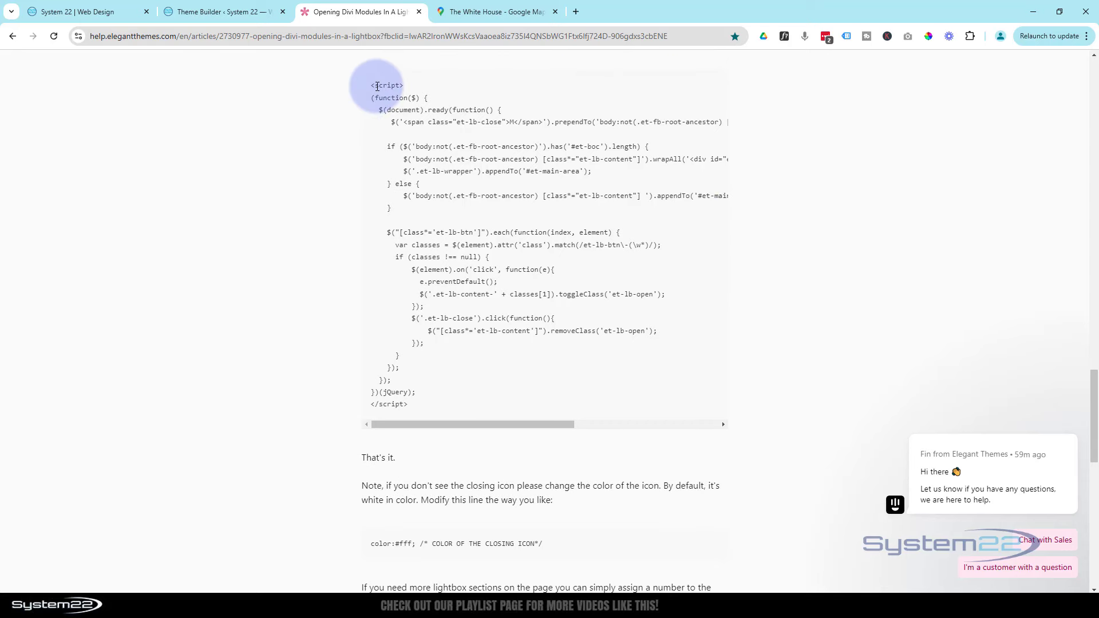
pyautogui.moveTo(371, 87); pyautogui.dragTo(475, 410)
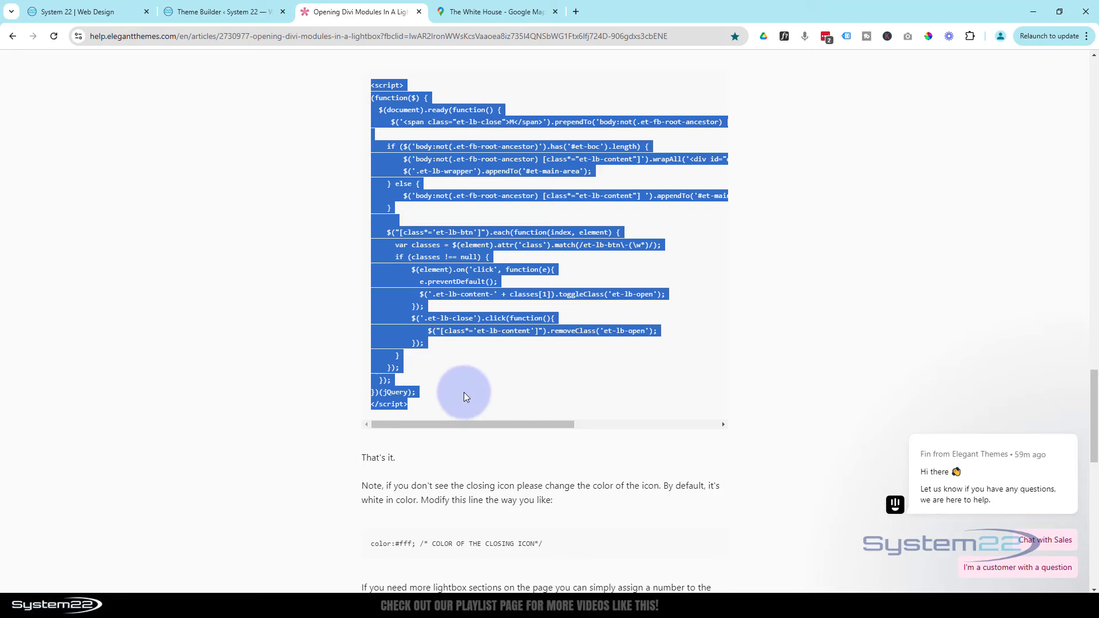
# Back in the Theme Builder, paste the script below the closing </style> tag after one empty line, check the code and save the Code module
pyautogui.click(233, 13)
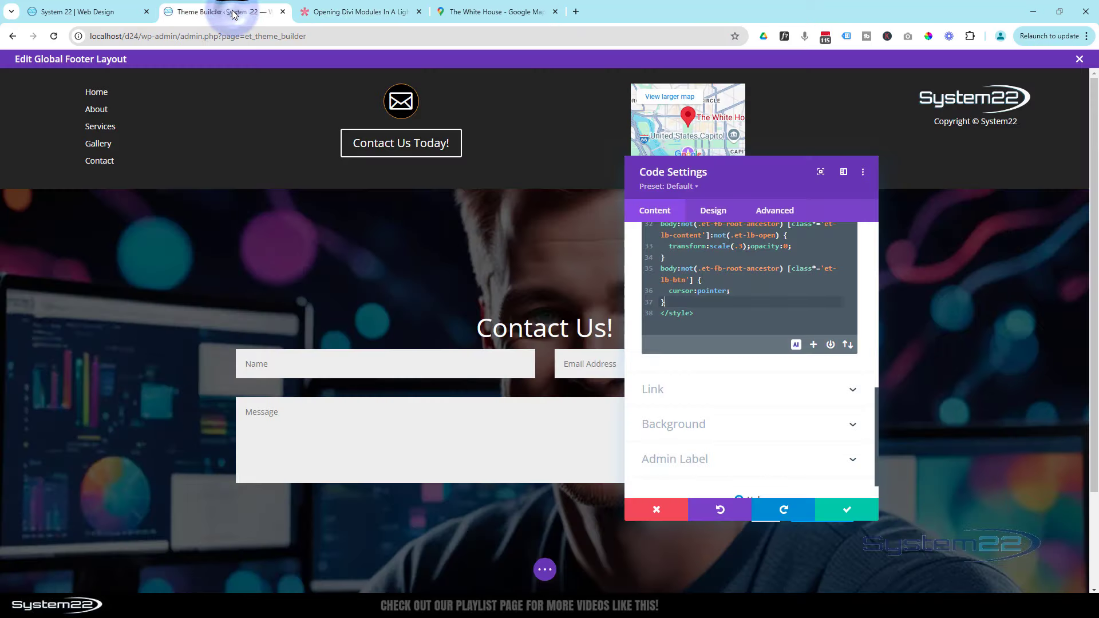
pyautogui.click(711, 317)
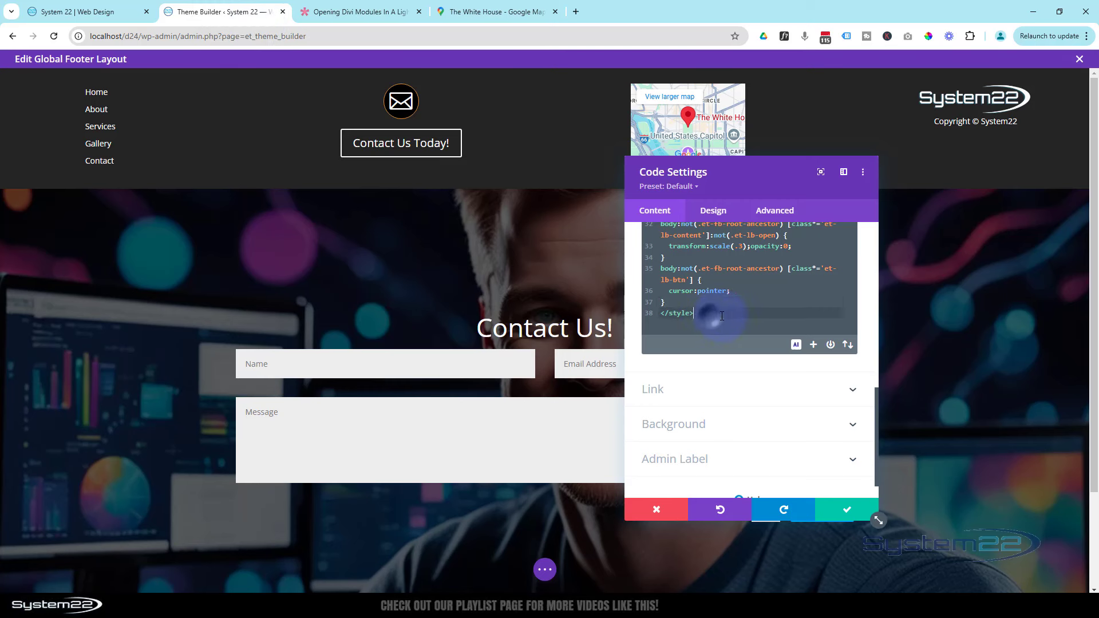
pyautogui.press('Return')
pyautogui.press('Return')
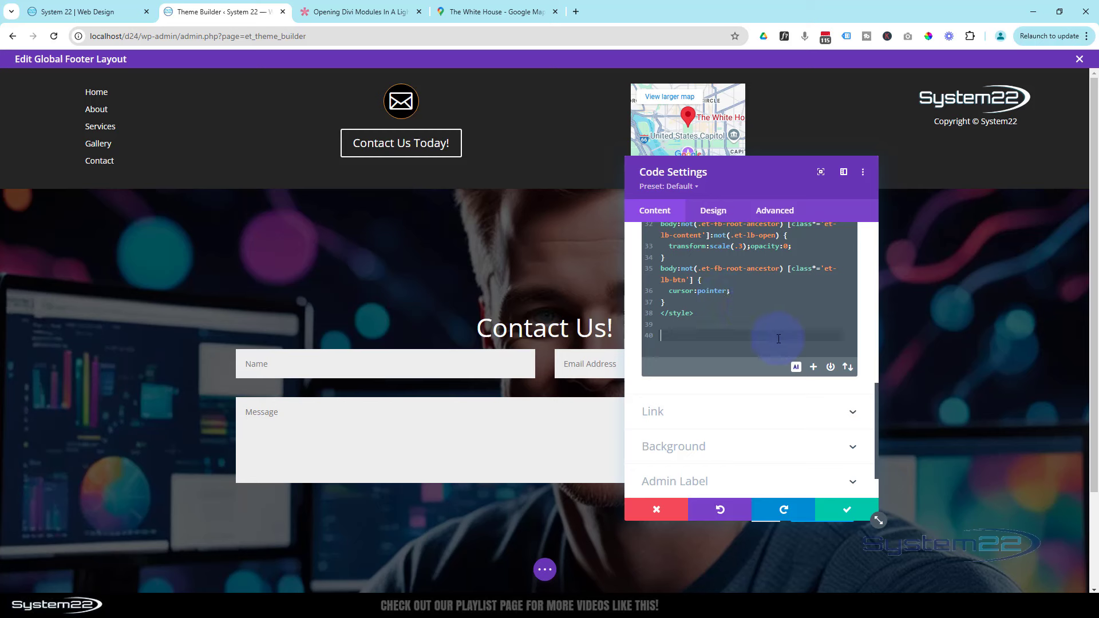
pyautogui.hotkey('ctrl', 'v')
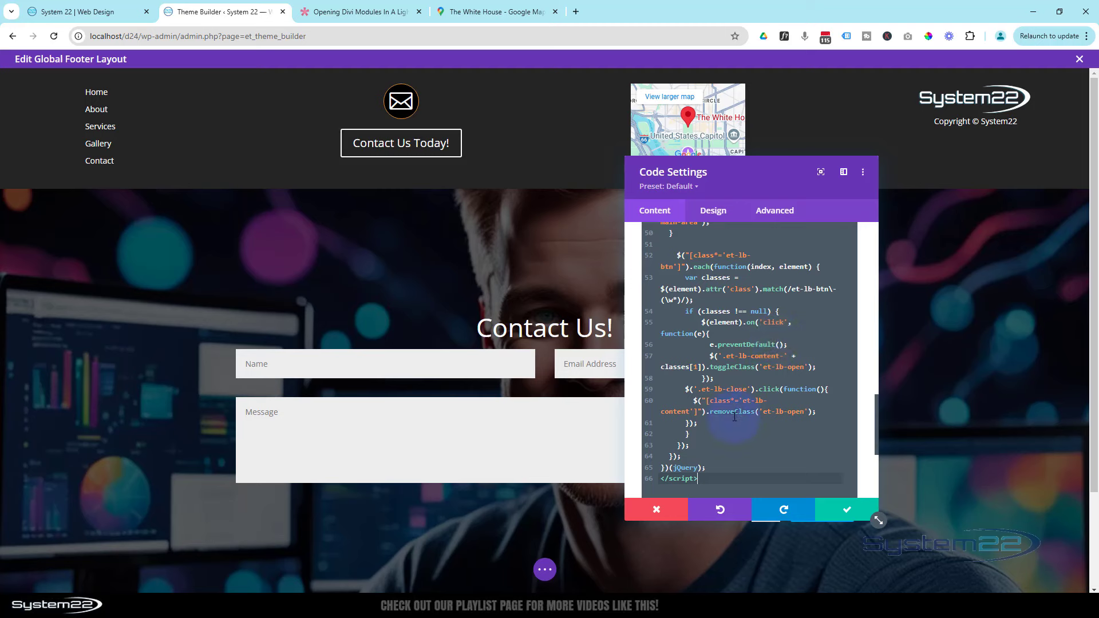
pyautogui.scroll(10, 717, 365)
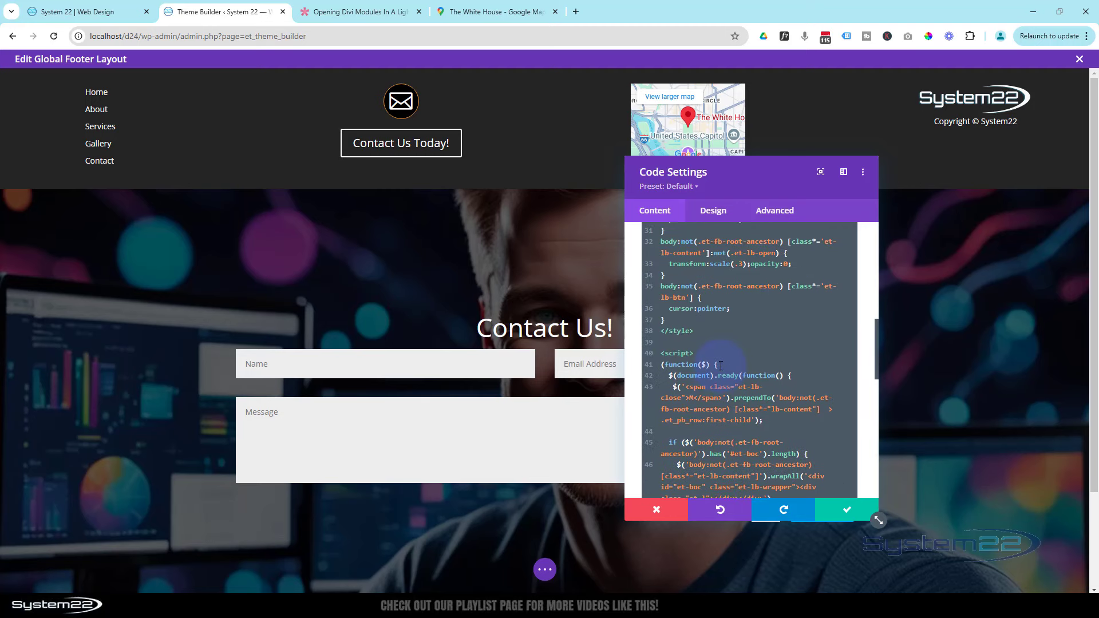
pyautogui.scroll(3, 721, 365)
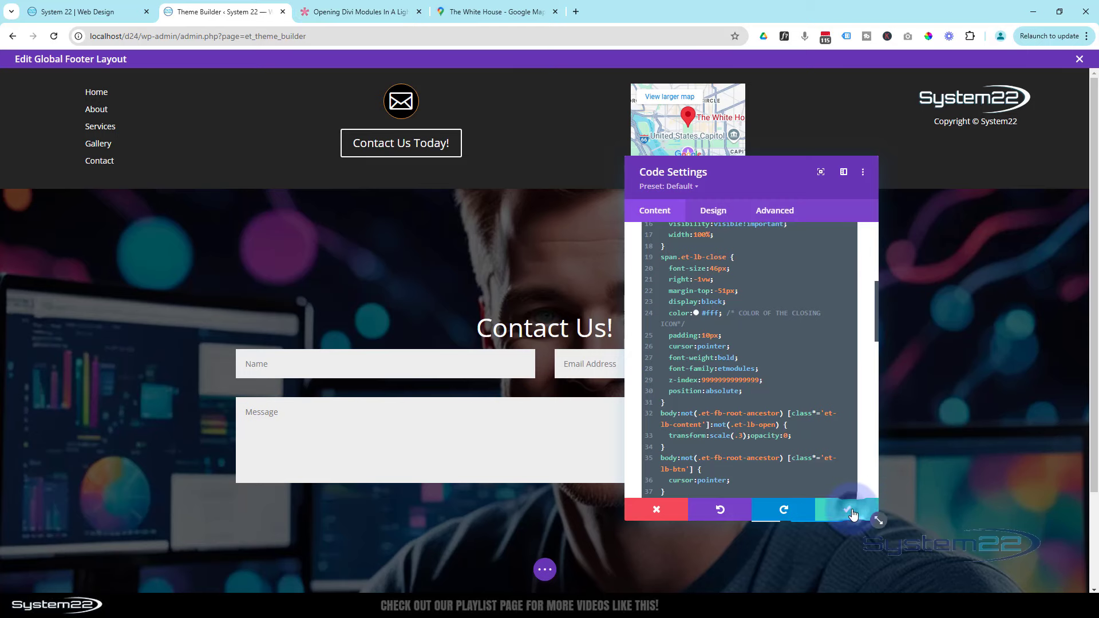
pyautogui.click(847, 509)
# Copy the button class name et-lb-btn-1 from the Elegant Themes lightbox article
pyautogui.click(353, 11)
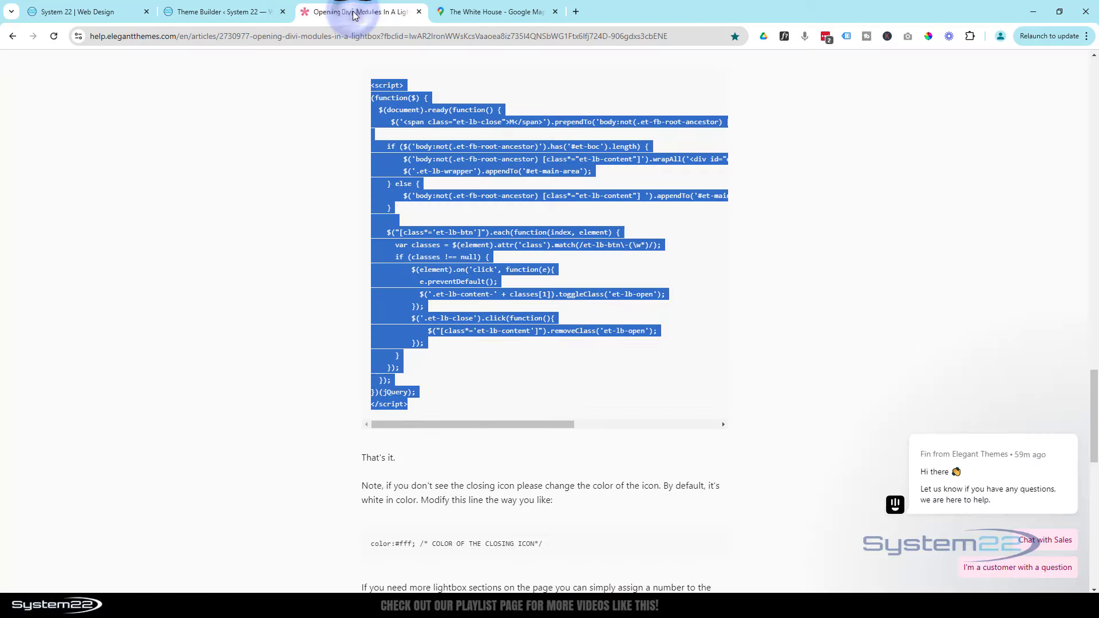
pyautogui.scroll(6, 754, 318)
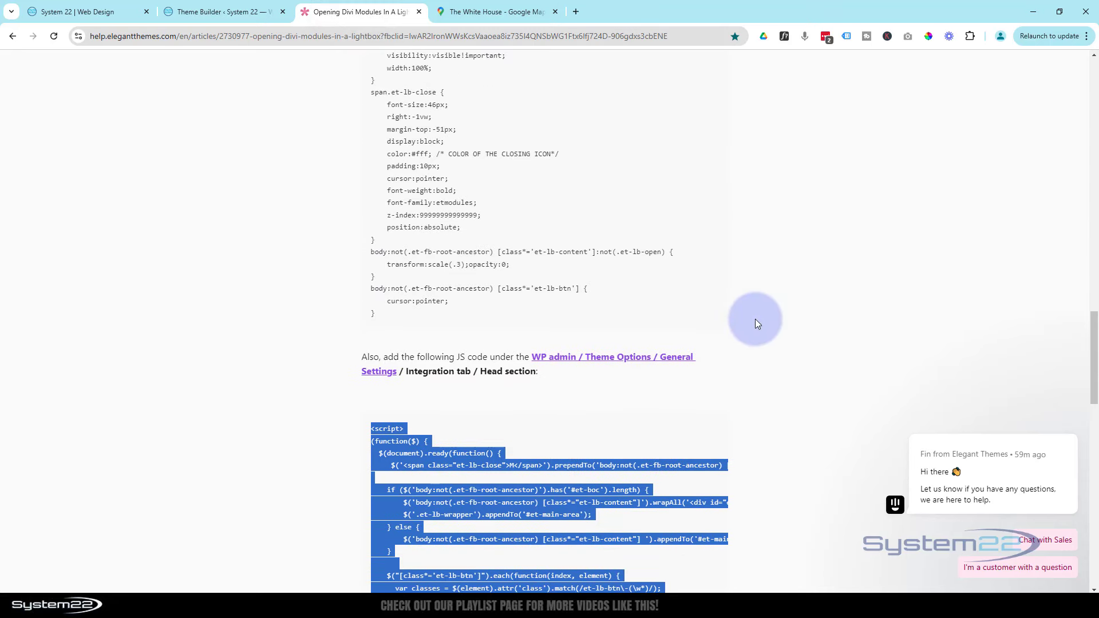
pyautogui.scroll(11, 755, 318)
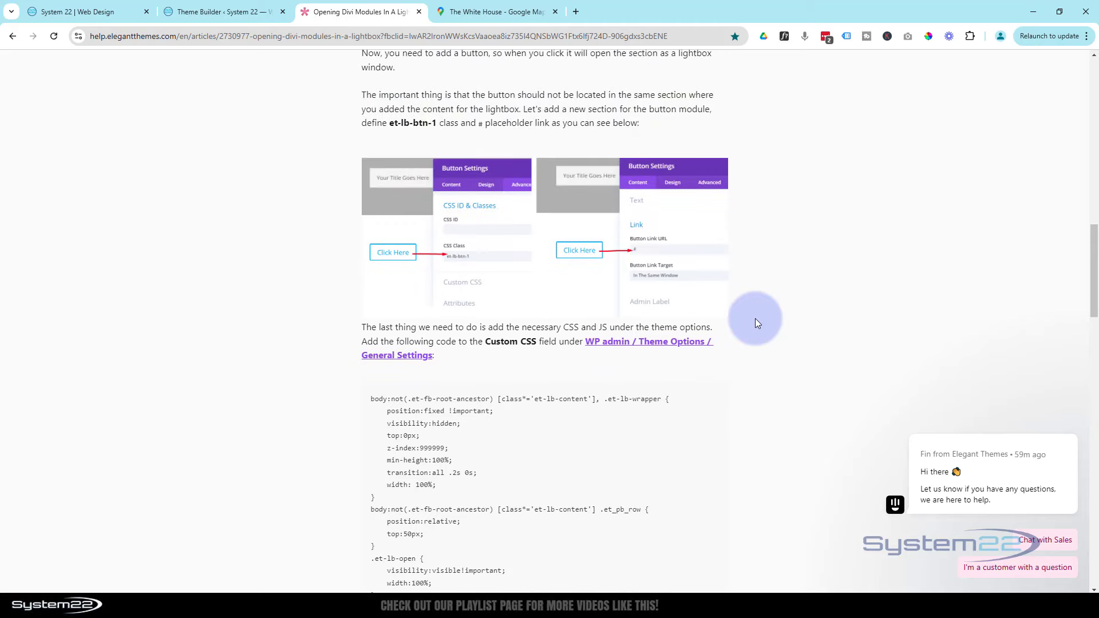
pyautogui.scroll(2, 756, 321)
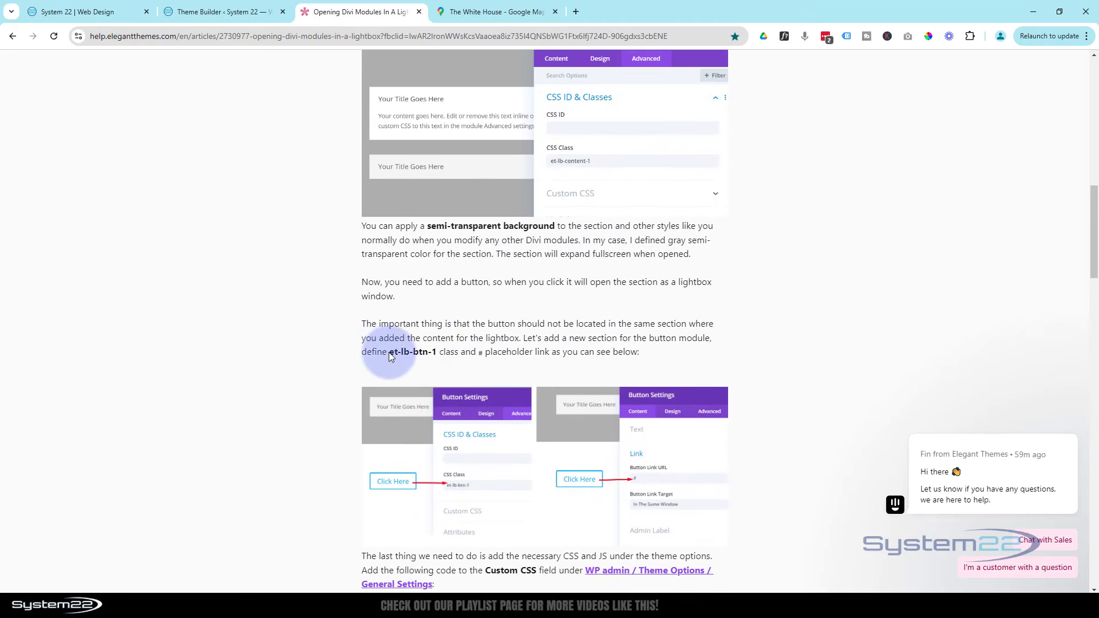
pyautogui.moveTo(390, 352); pyautogui.dragTo(435, 350)
pyautogui.hotkey('ctrl', 'c')
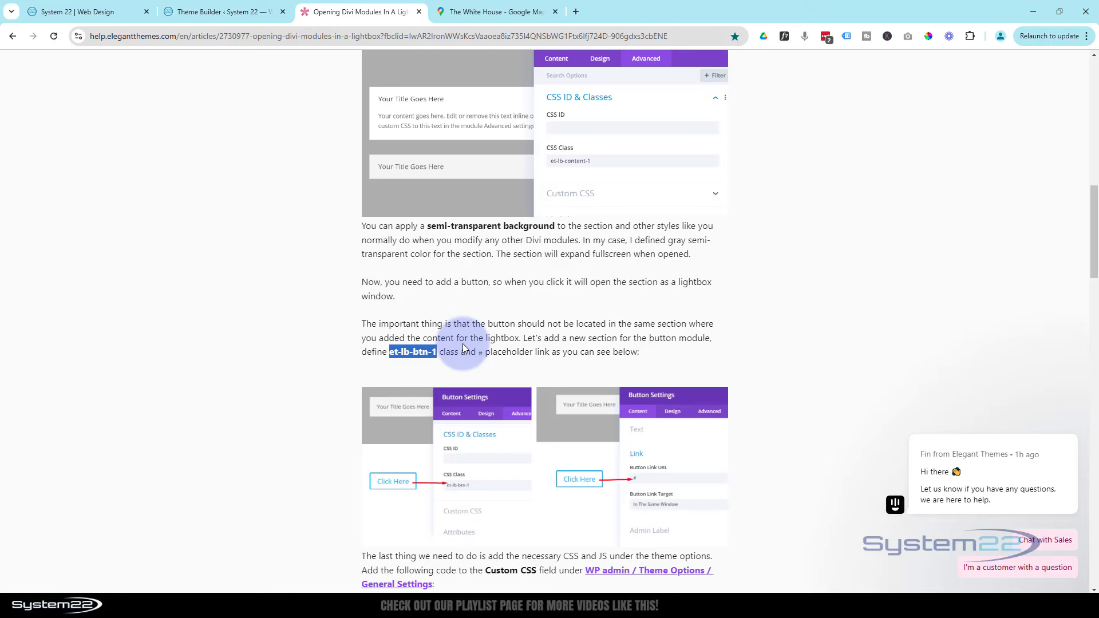
# Back in the Theme Builder, assign the CSS class et-lb-btn-1 to the "Contact Us Today!" button and save its settings
pyautogui.click(224, 11)
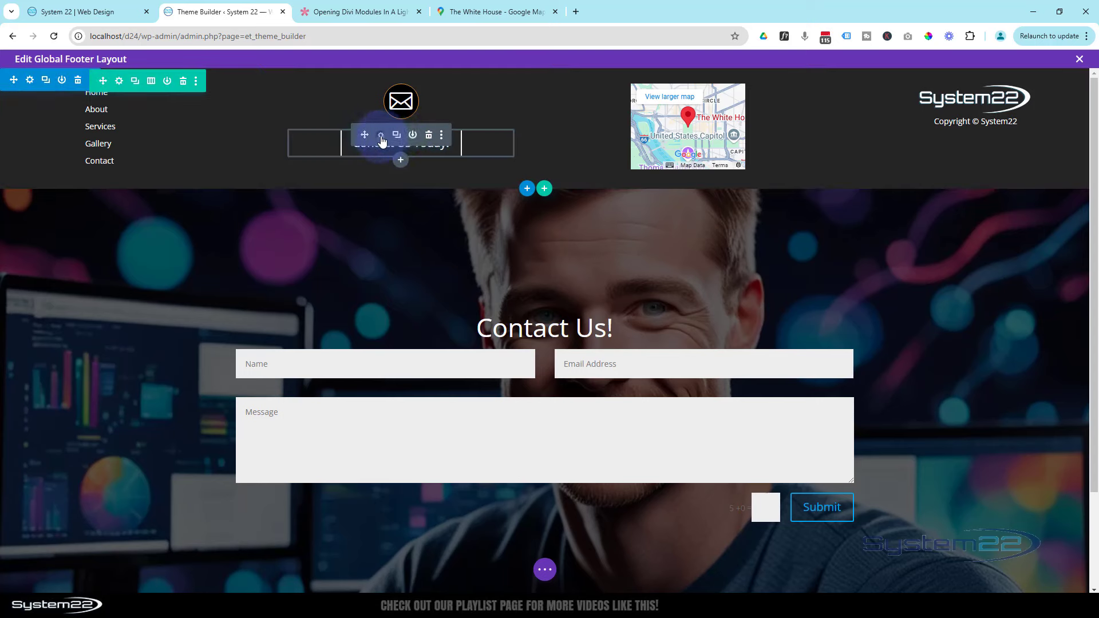
pyautogui.click(380, 135)
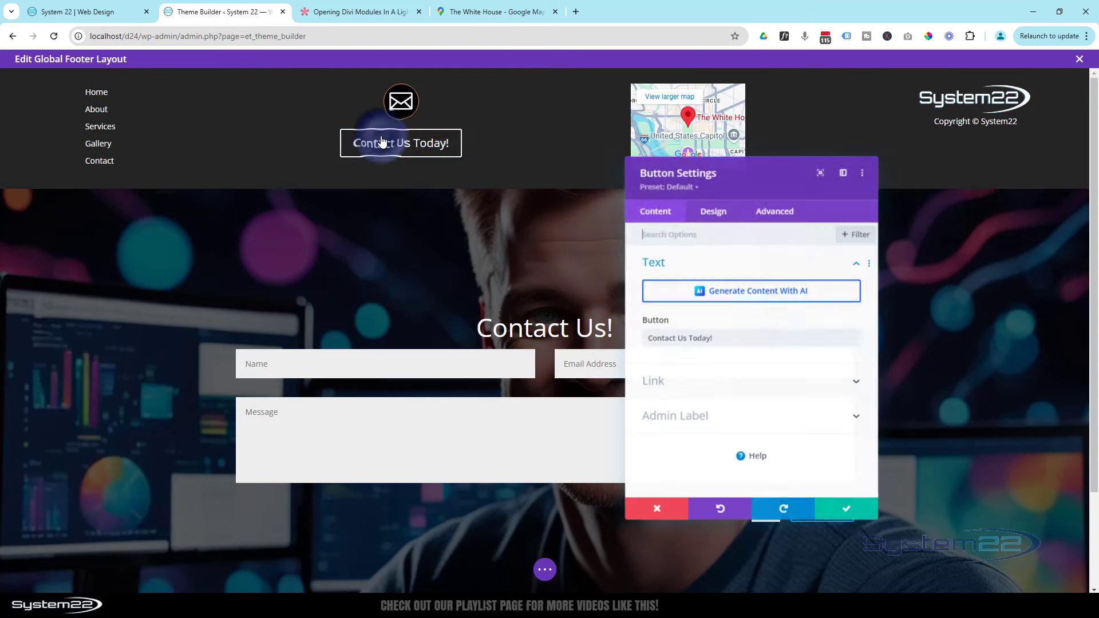
pyautogui.click(787, 212)
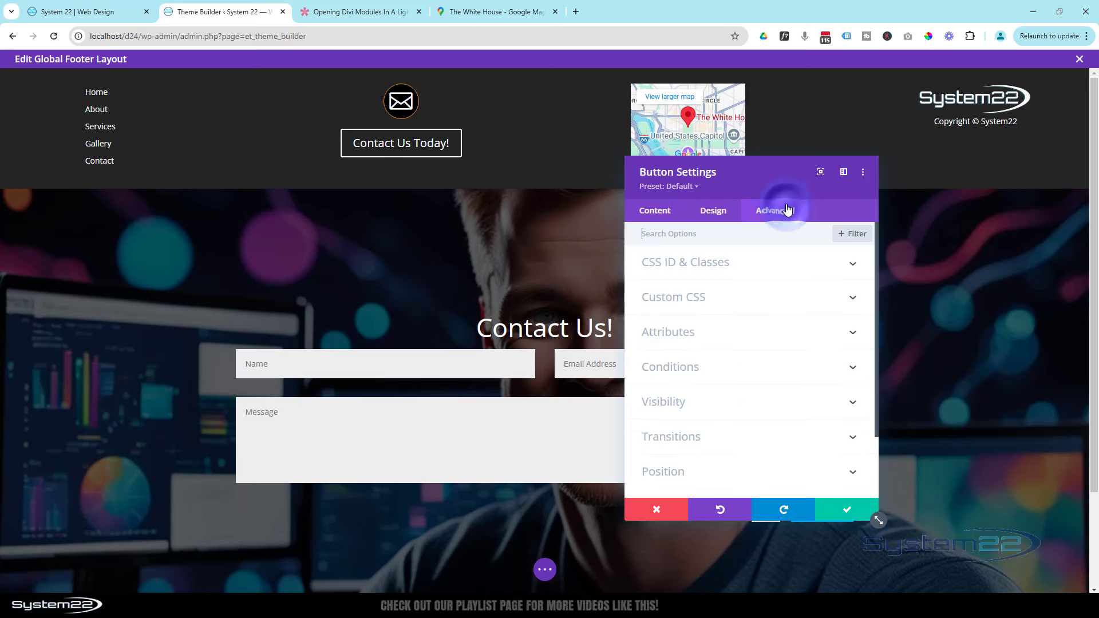
pyautogui.click(750, 263)
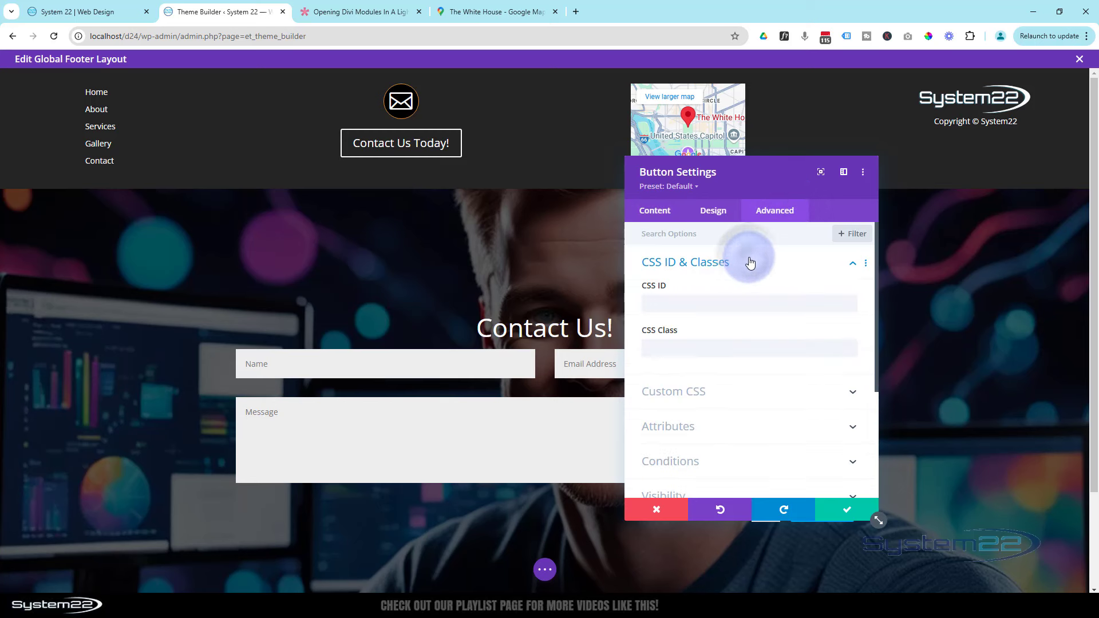
pyautogui.click(656, 356)
pyautogui.hotkey('ctrl', 'v')
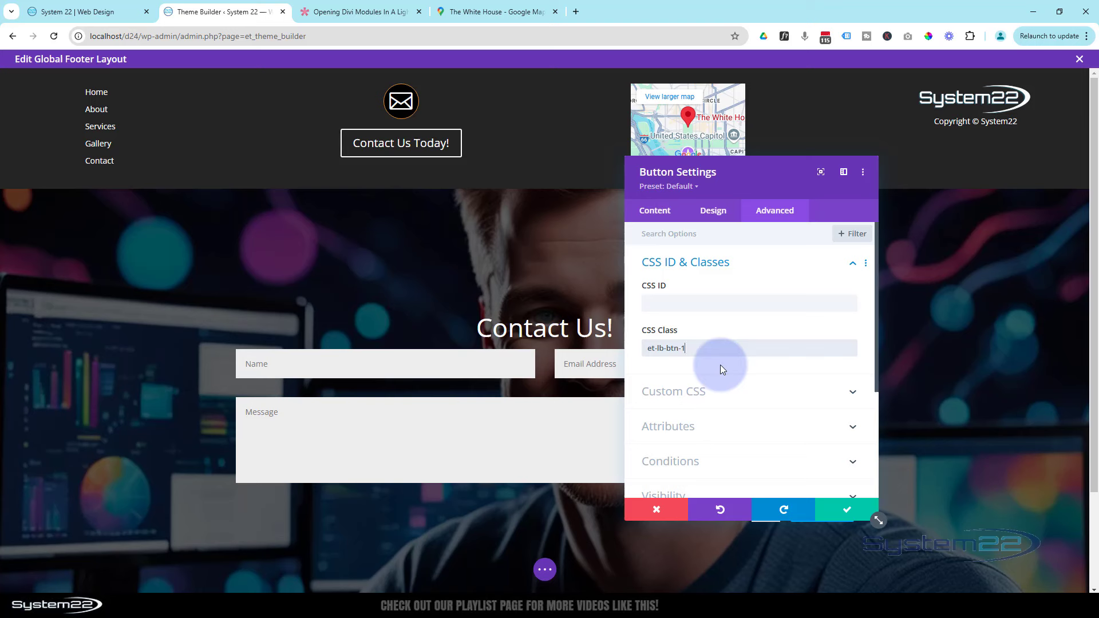
pyautogui.click(677, 356)
pyautogui.click(836, 508)
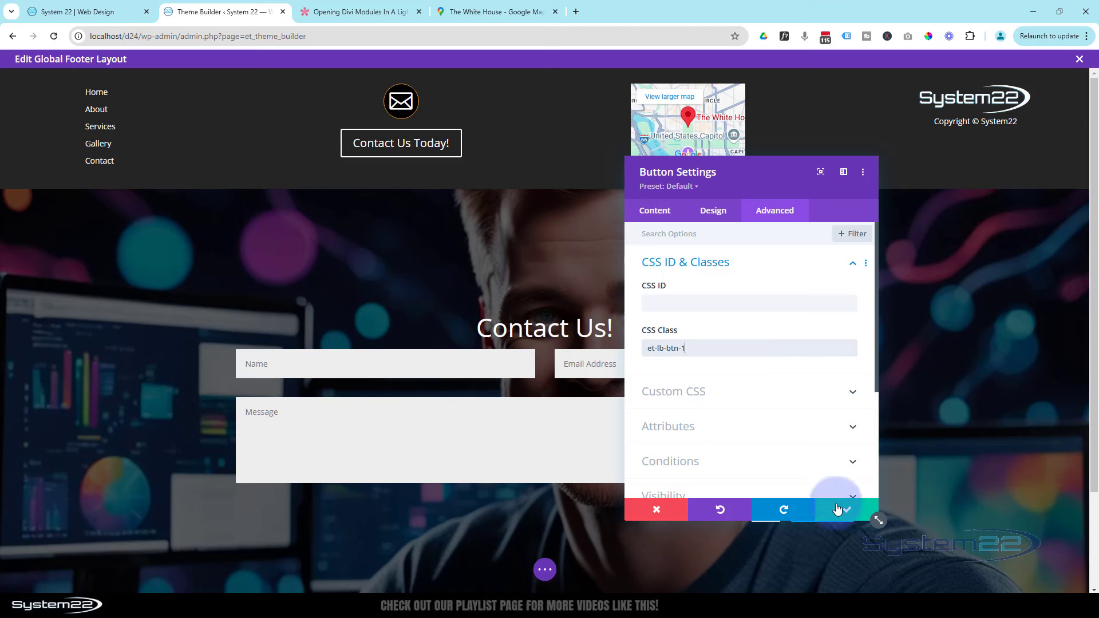
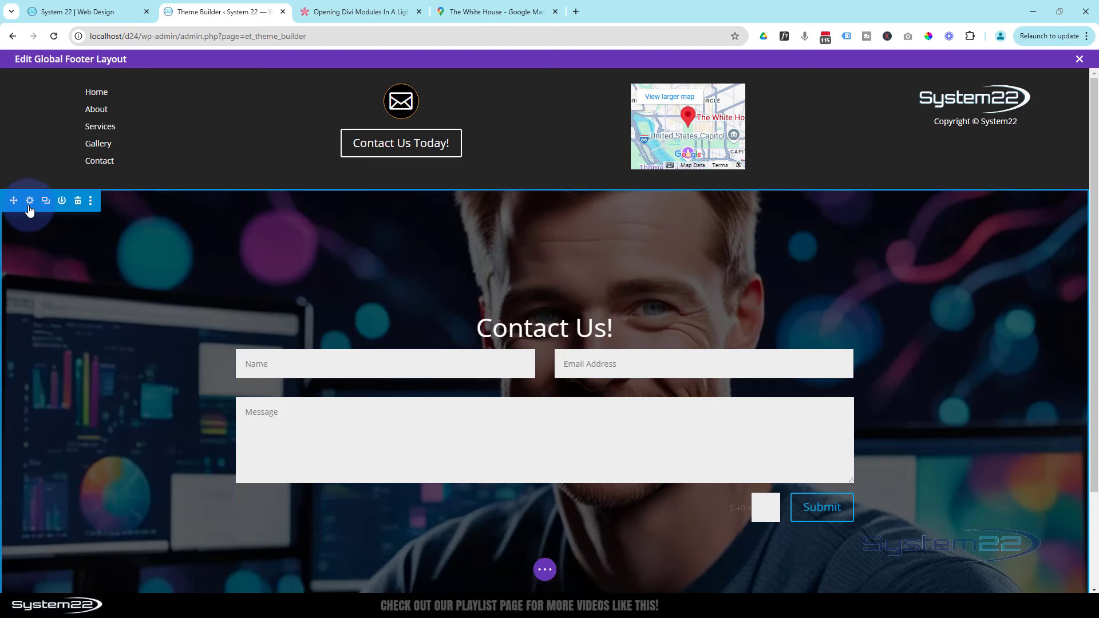
# Open the contact form section's CSS ID & Classes settings, and copy the class name et-lb-content-1 from the Elegant Themes article
pyautogui.click(31, 201)
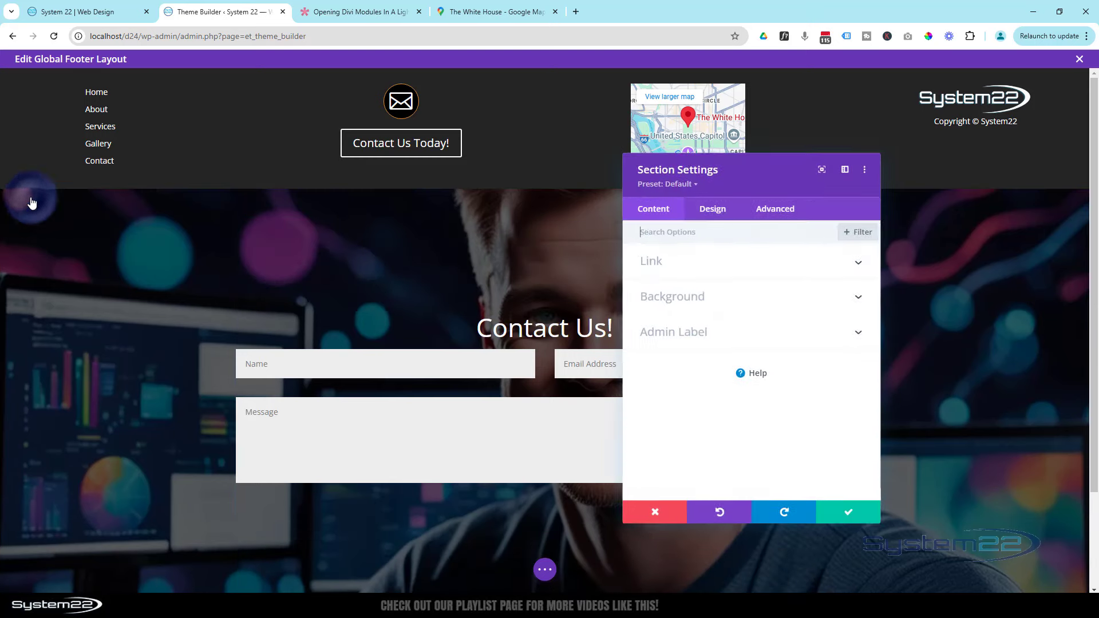
pyautogui.click(772, 212)
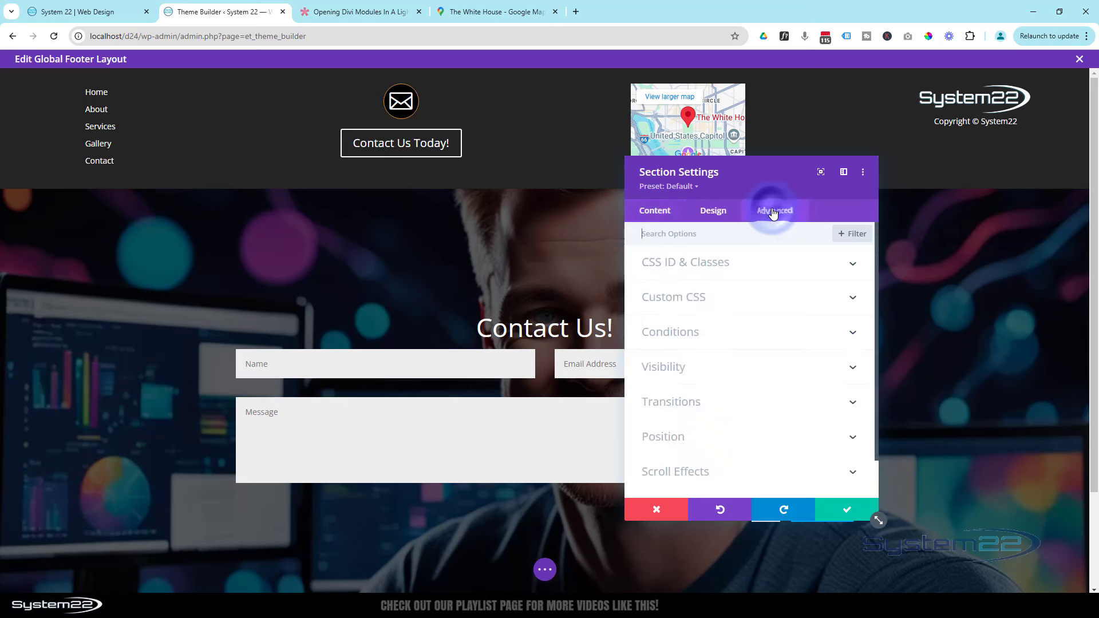
pyautogui.click(773, 266)
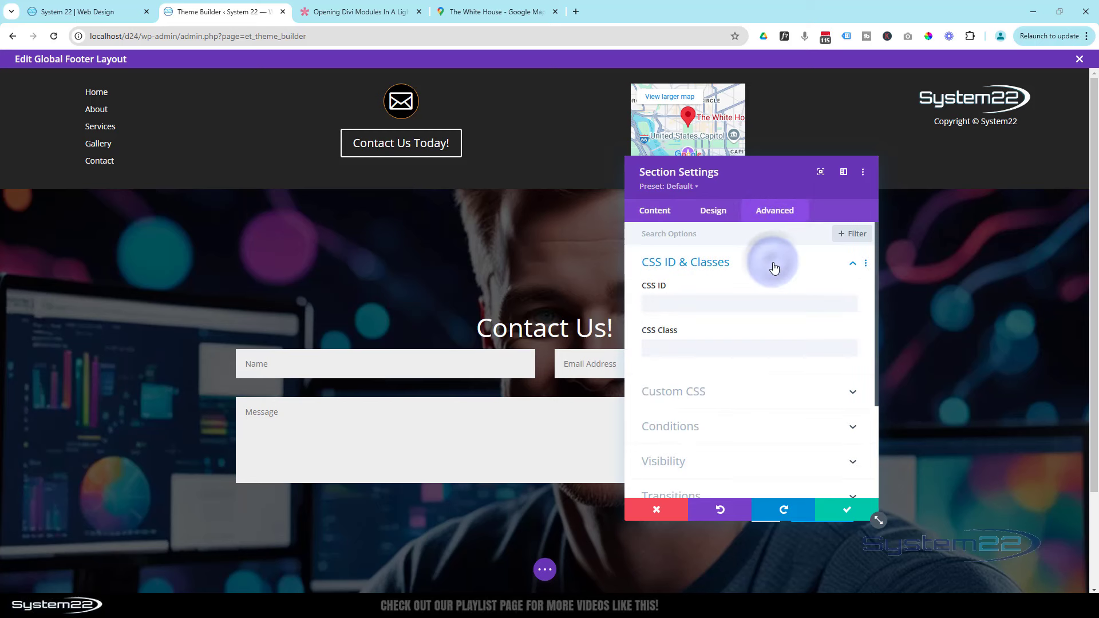
pyautogui.click(355, 12)
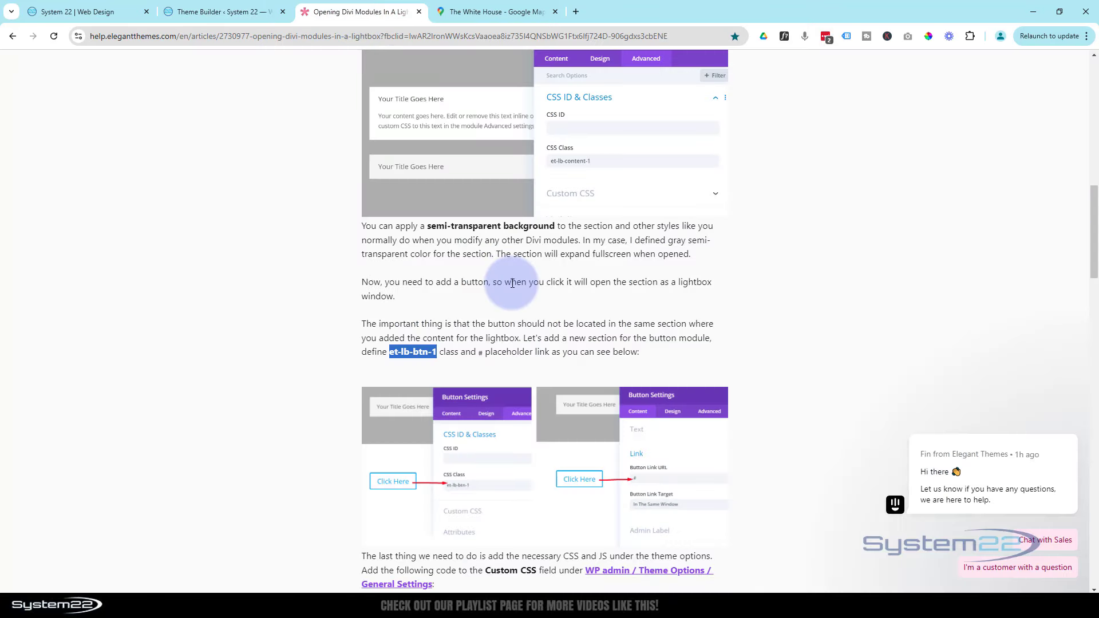
pyautogui.scroll(4, 510, 278)
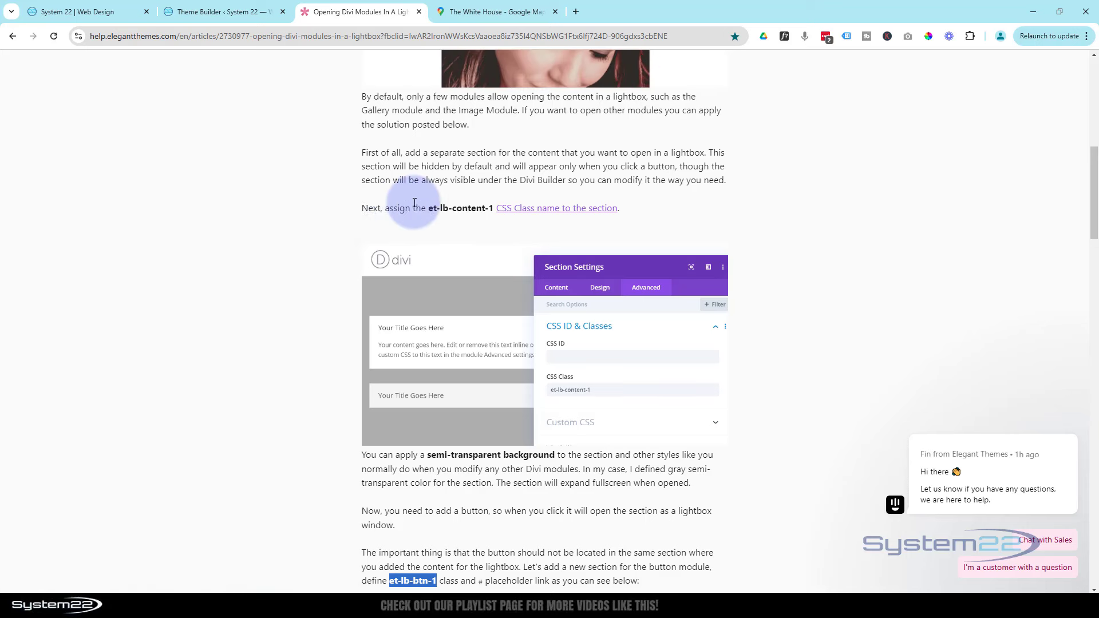
pyautogui.moveTo(431, 207); pyautogui.dragTo(495, 209)
pyautogui.hotkey('ctrl', 'c')
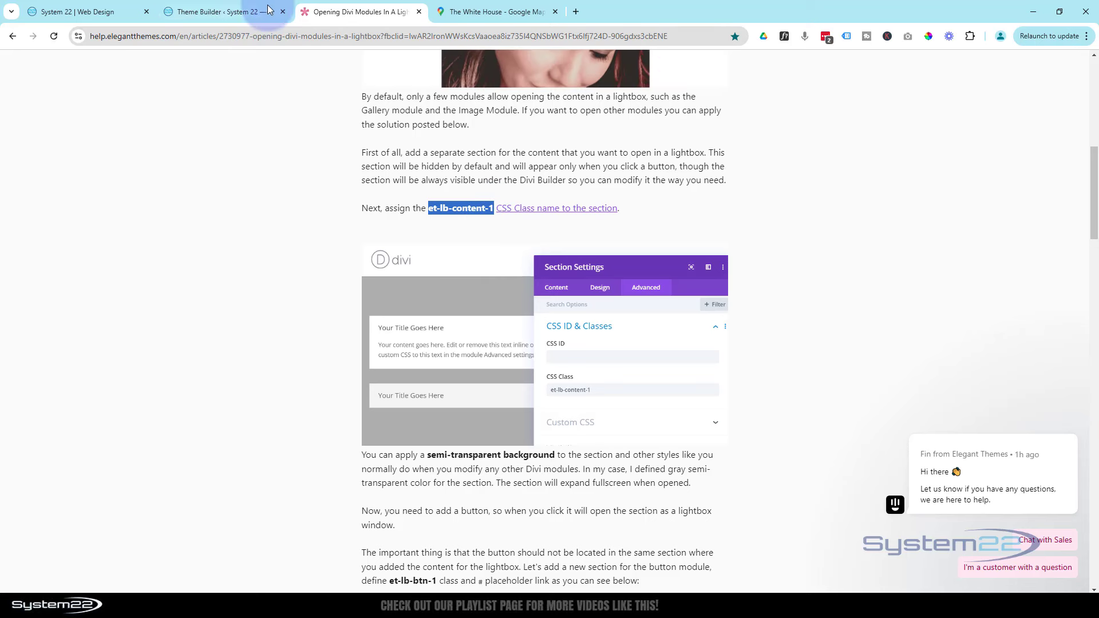
# Back in the Theme Builder, set the contact form section's CSS class to et-lb-content-1 and save the global footer layout
pyautogui.click(252, 11)
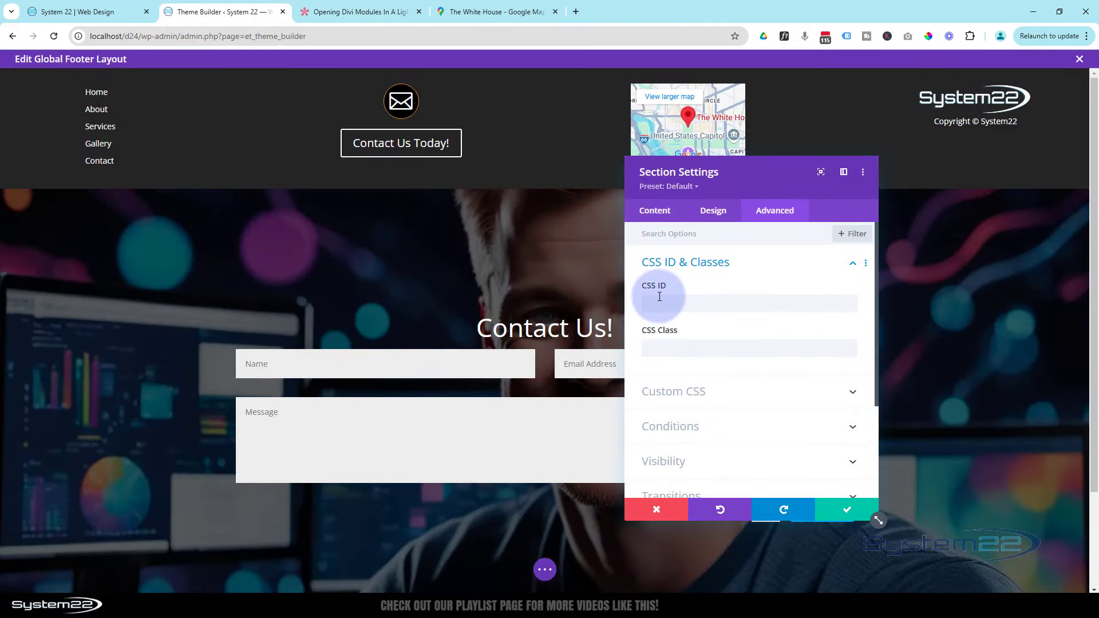
pyautogui.click(657, 354)
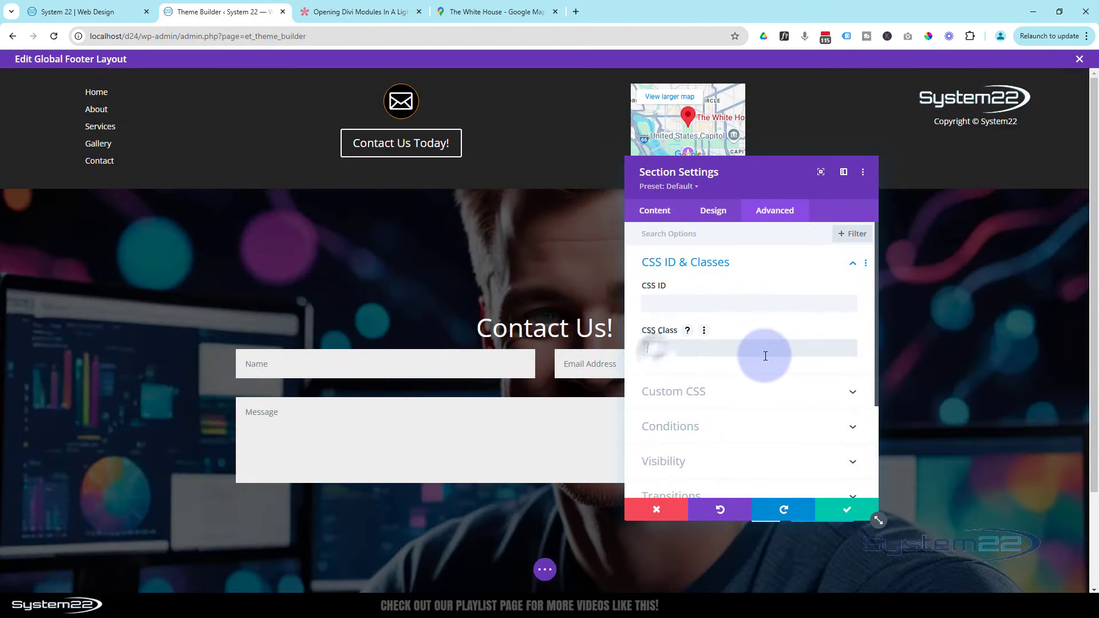
pyautogui.hotkey('ctrl', 'v')
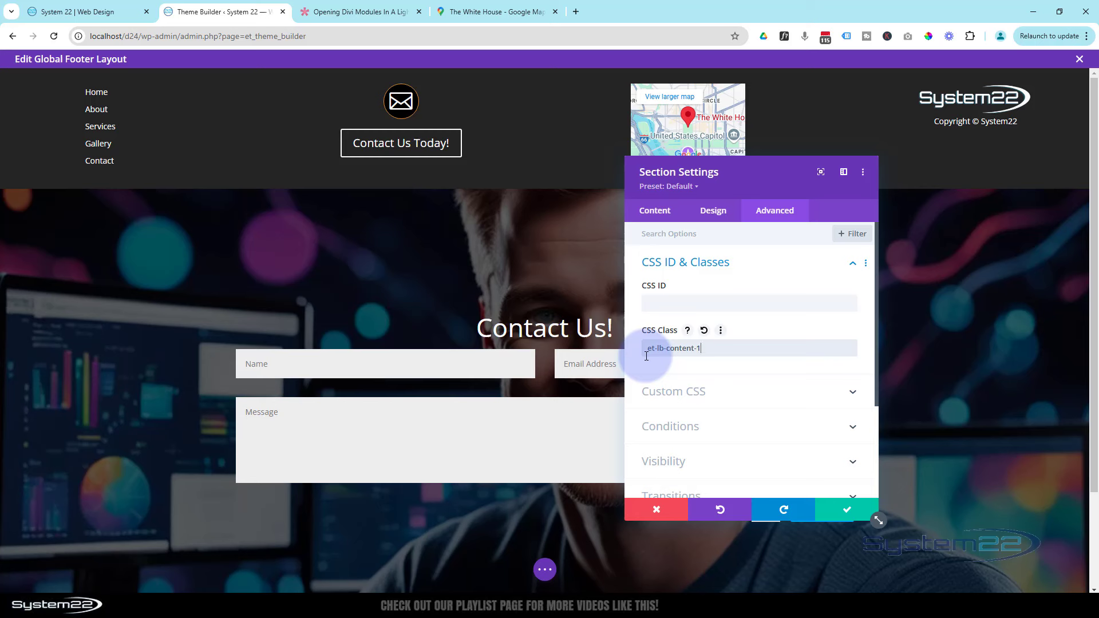
pyautogui.moveTo(697, 348); pyautogui.dragTo(702, 349)
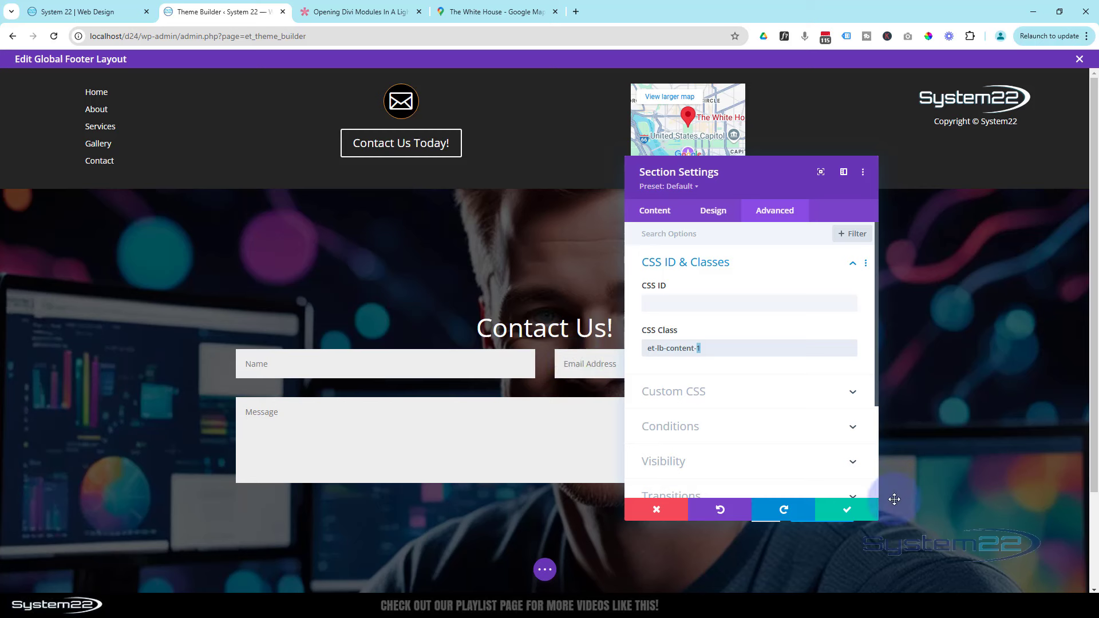
pyautogui.click(847, 509)
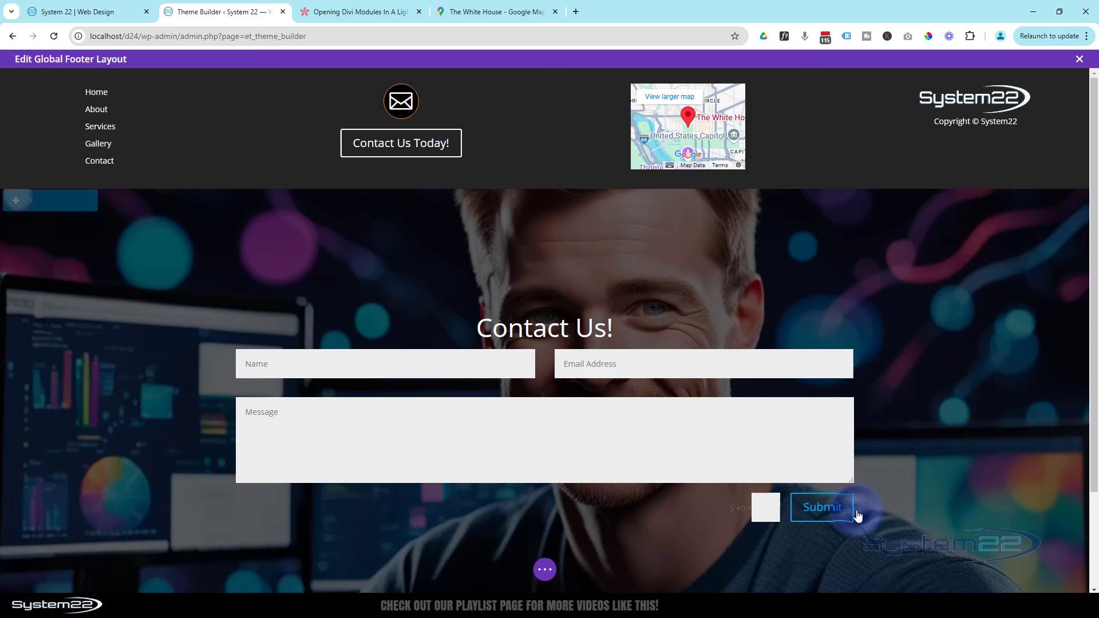
pyautogui.click(544, 569)
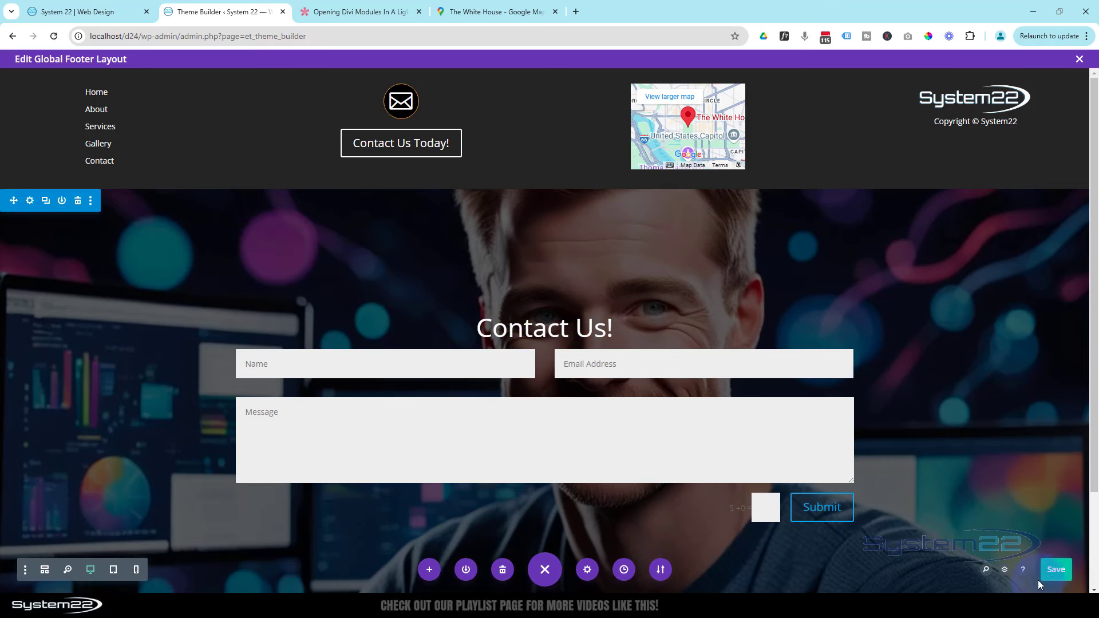
pyautogui.click(1054, 570)
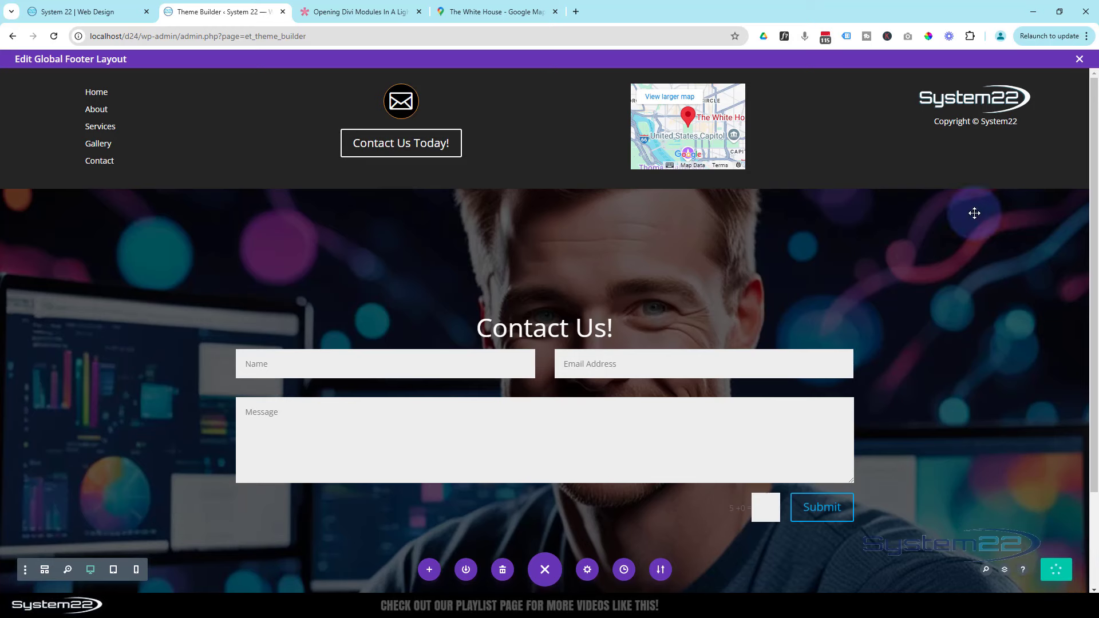
# Close the global footer layout editor and save all Theme Builder changes
pyautogui.click(1074, 59)
pyautogui.click(166, 98)
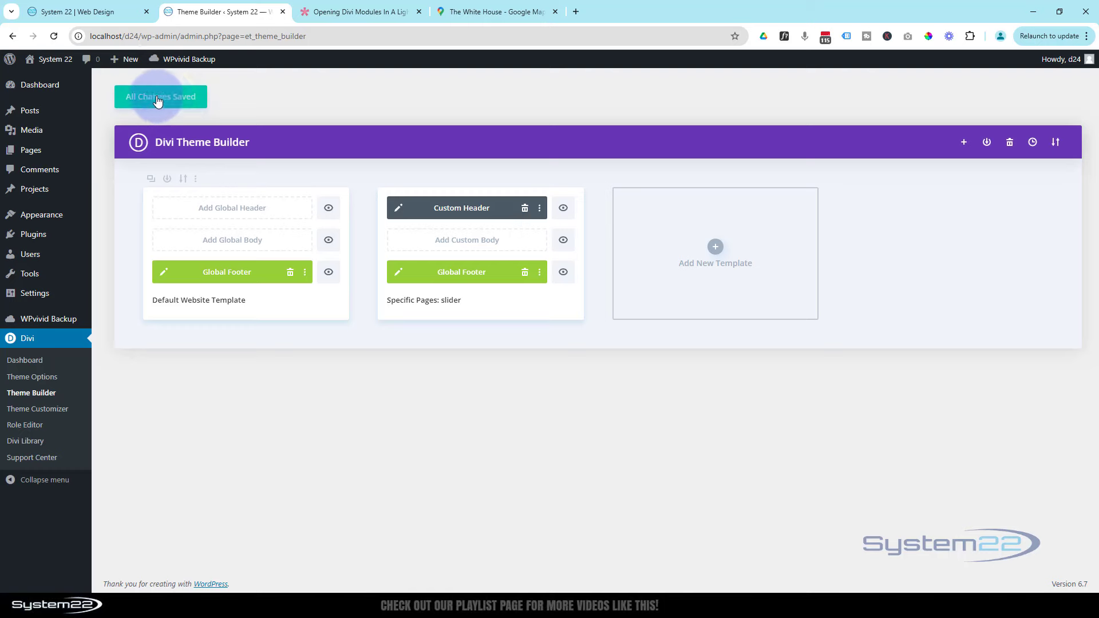
# Reload the live home page and test opening and closing the contact form lightbox with the footer's "Contact Us Today!" button
pyautogui.click(85, 12)
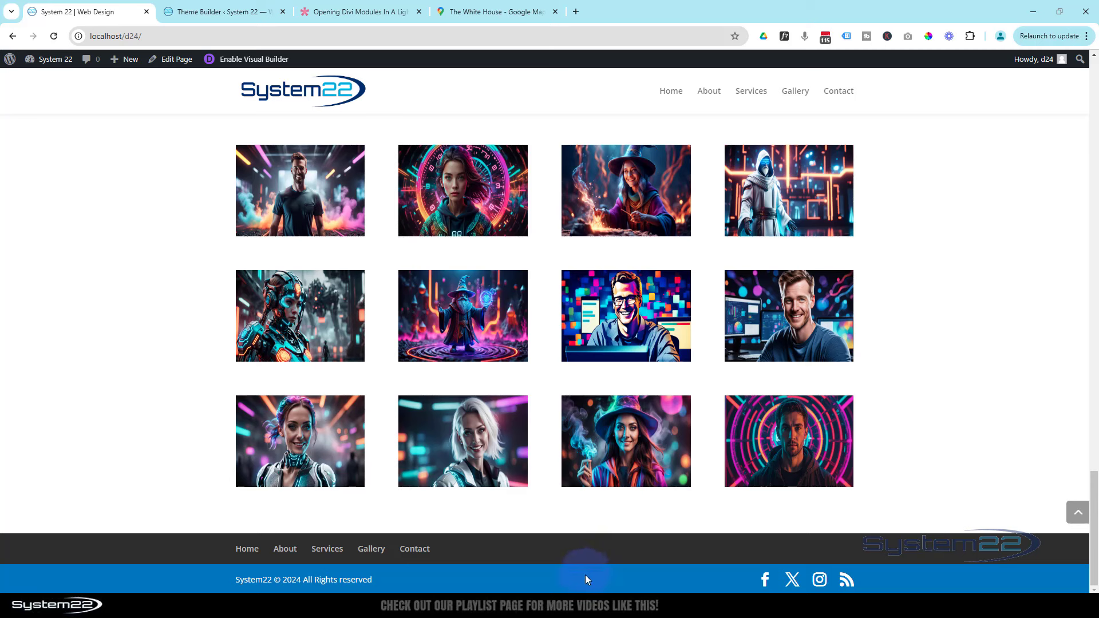
pyautogui.click(53, 36)
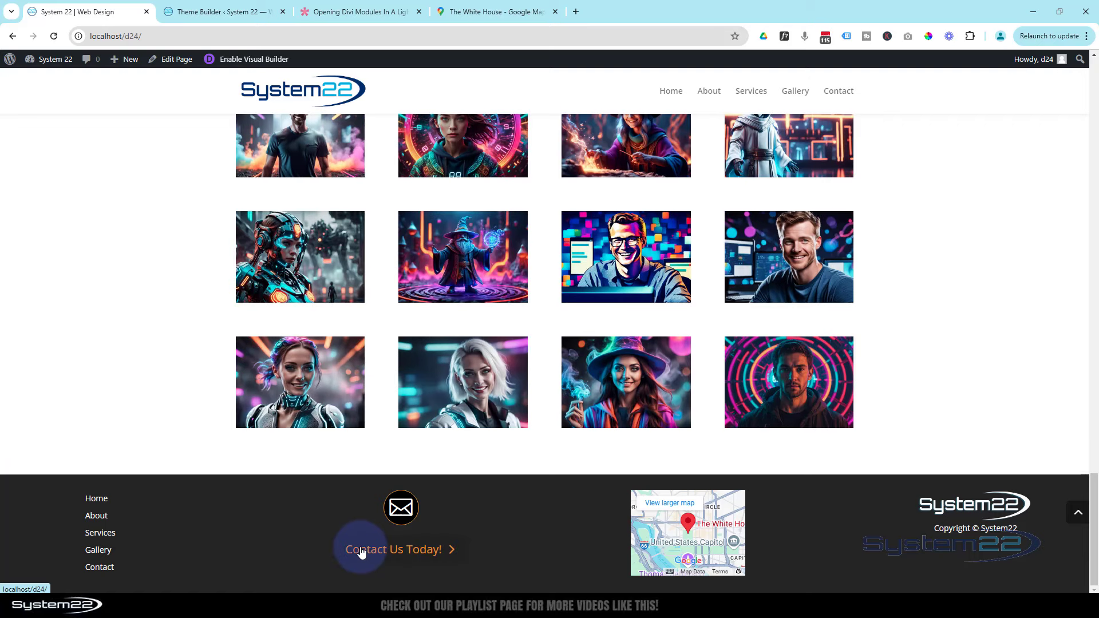
pyautogui.click(361, 551)
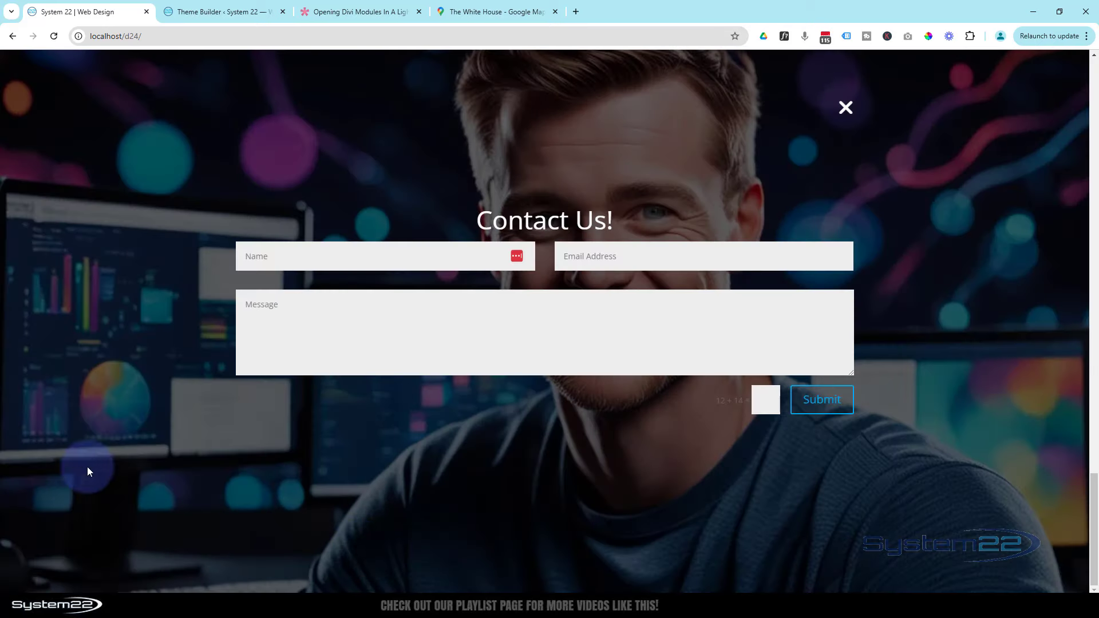
pyautogui.click(638, 253)
pyautogui.click(584, 336)
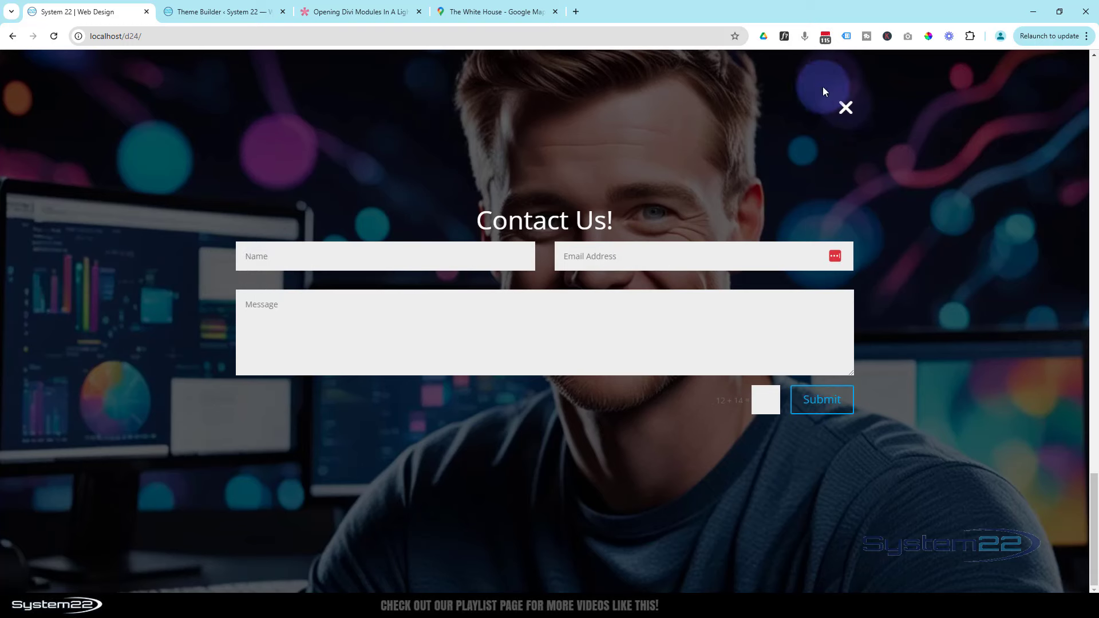
pyautogui.click(846, 110)
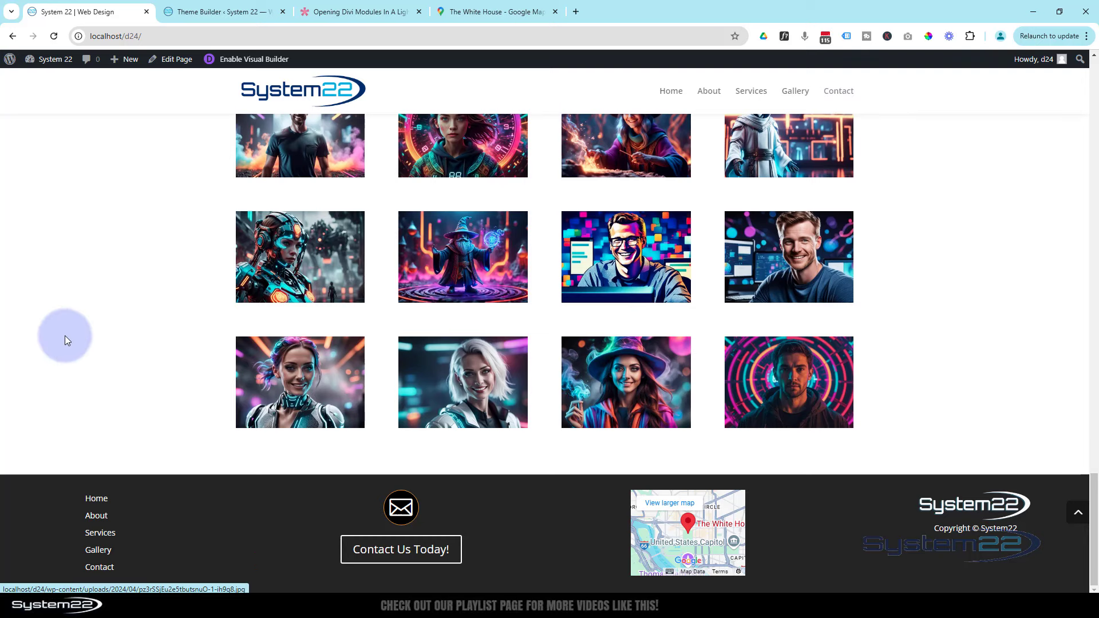
pyautogui.scroll(2, 206, 519)
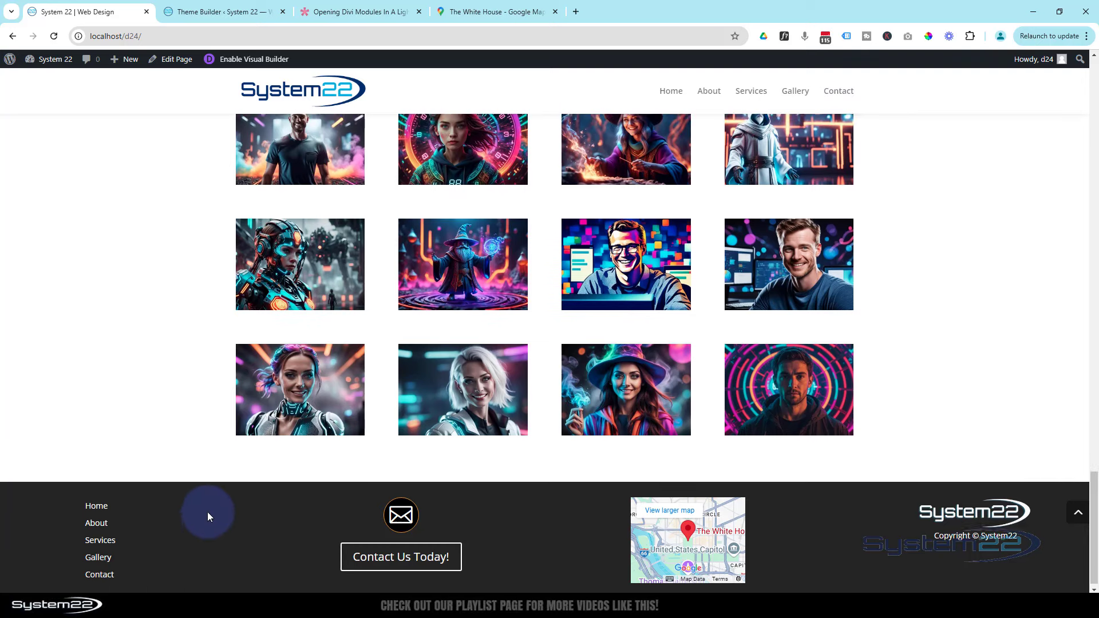
pyautogui.scroll(-2, 208, 501)
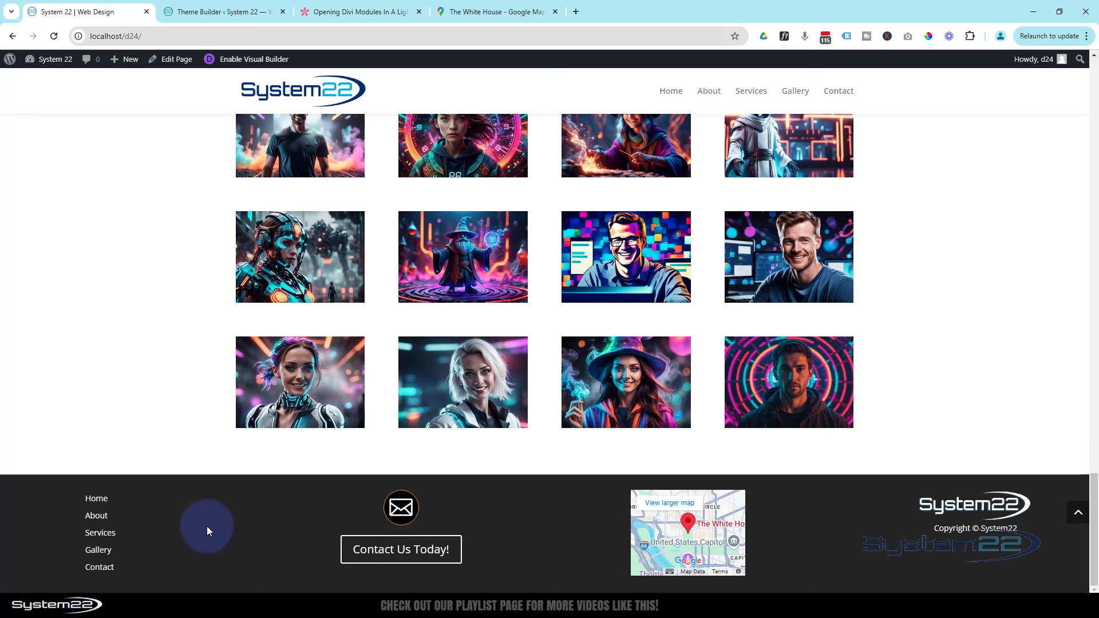
pyautogui.click(382, 550)
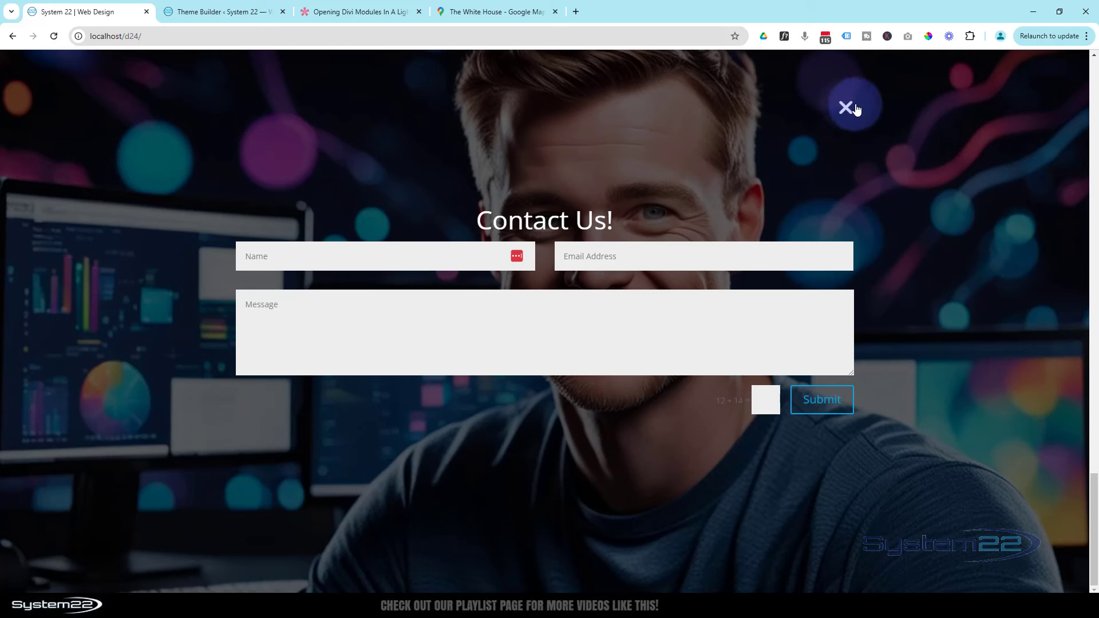
# Back in the Theme Builder, reopen the default template's global footer and bring up the Code module's span.et-lb-close rule
pyautogui.click(200, 13)
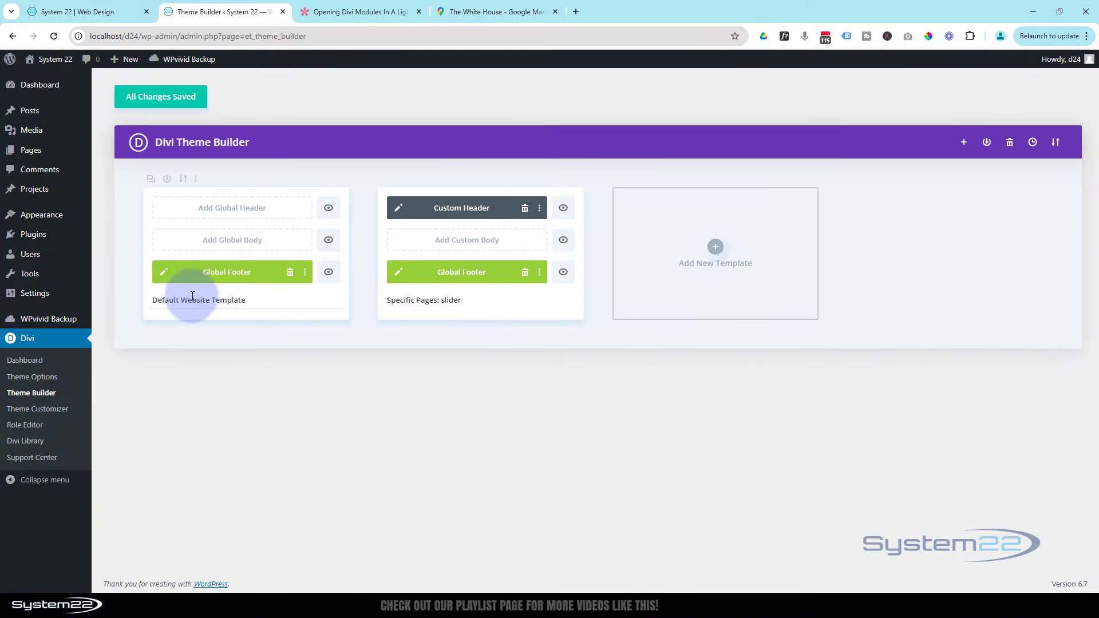
pyautogui.click(165, 273)
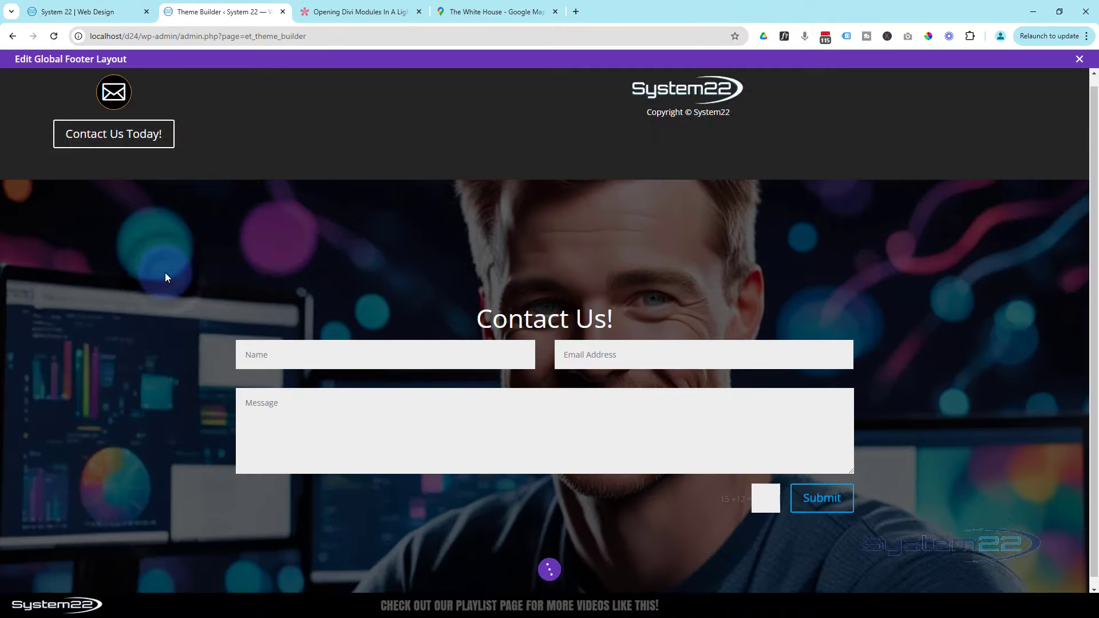
pyautogui.scroll(1, 800, 273)
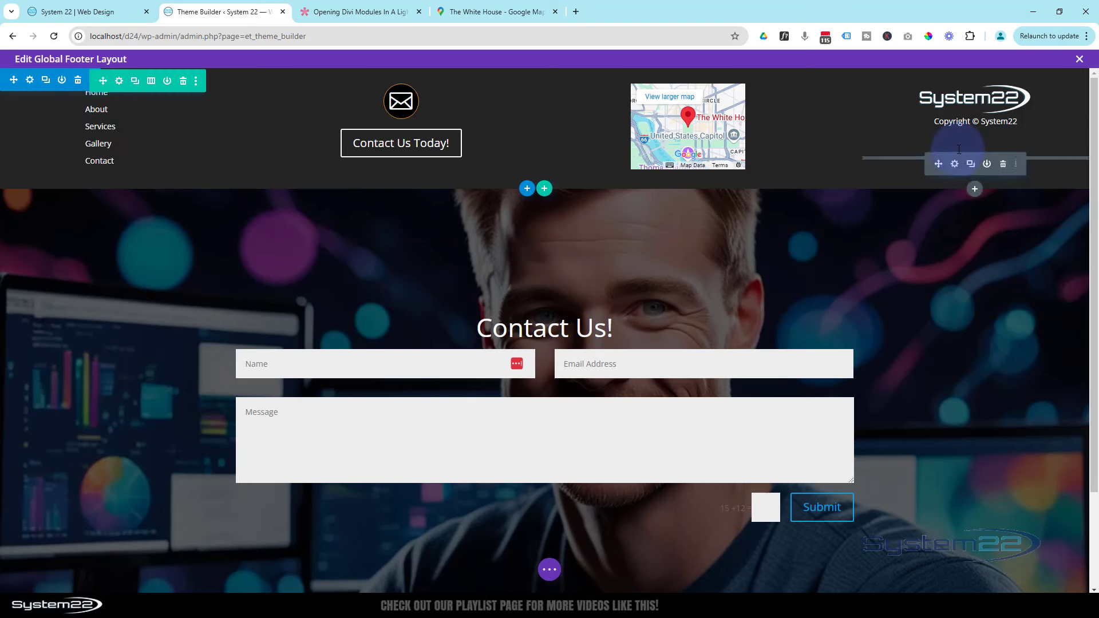
pyautogui.click(956, 165)
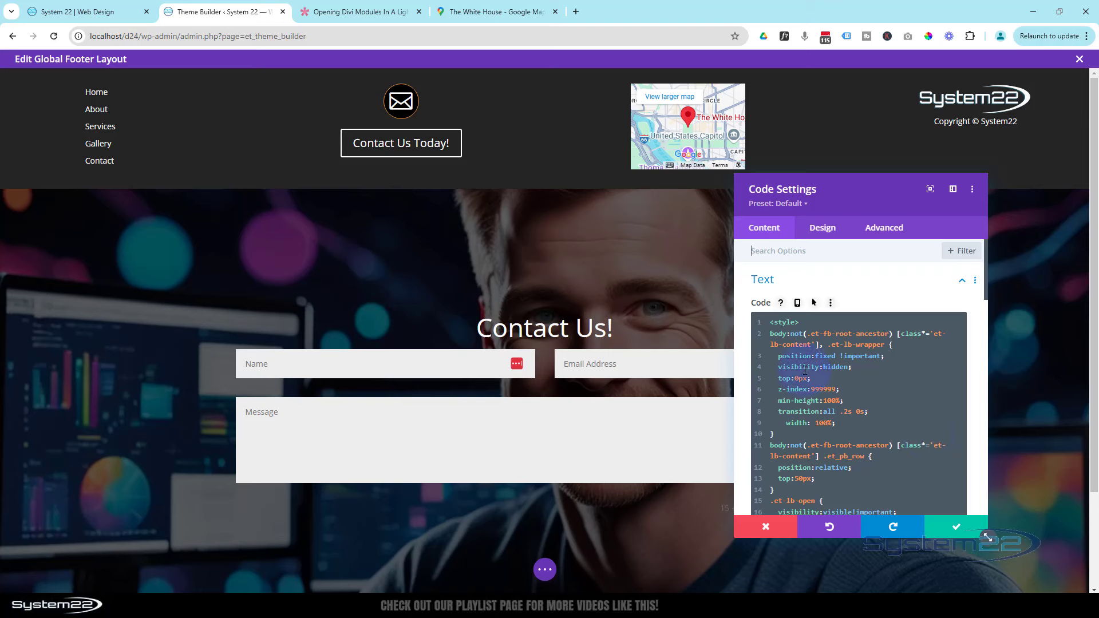
pyautogui.scroll(-3, 852, 383)
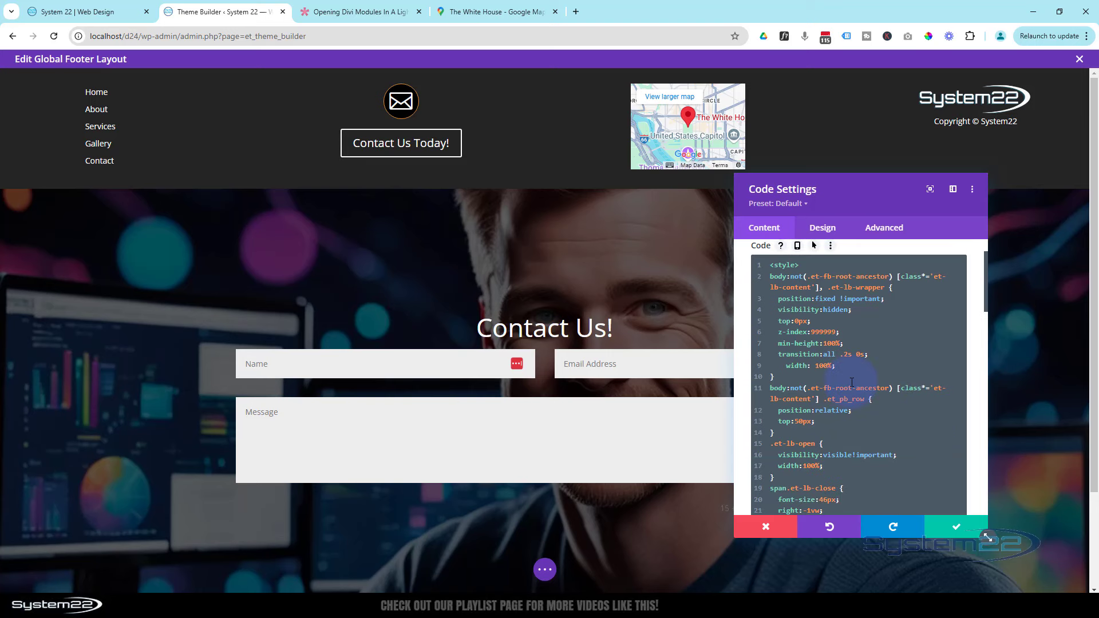
pyautogui.scroll(-1, 852, 382)
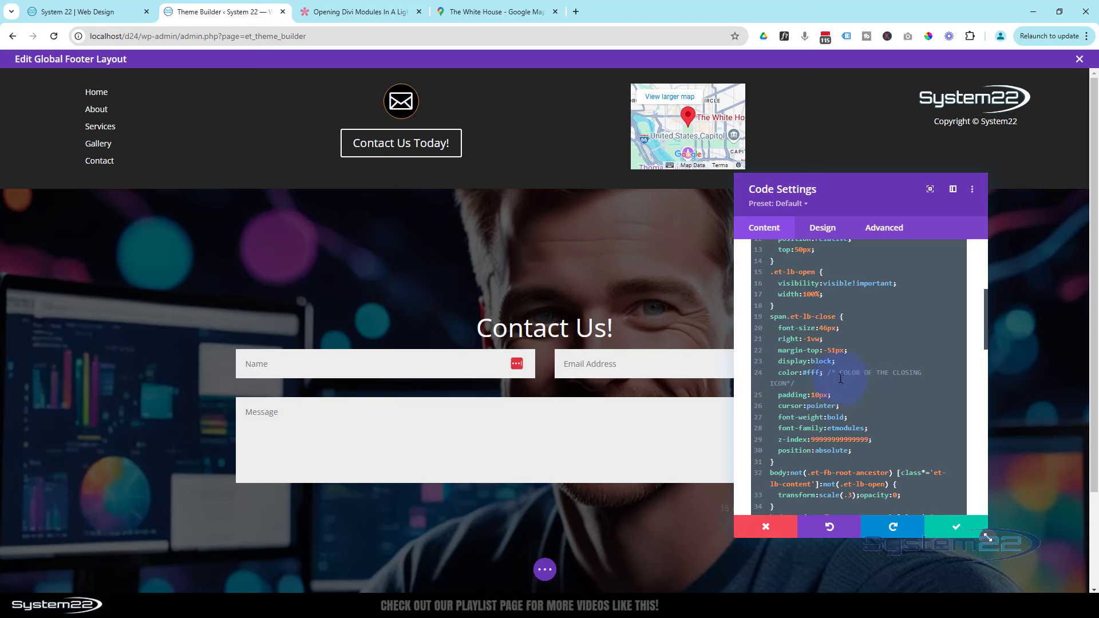
# Set the lightbox closing icon's color to red in the span.et-lb-close CSS rule and save the Code module
pyautogui.moveTo(843, 373); pyautogui.dragTo(776, 386)
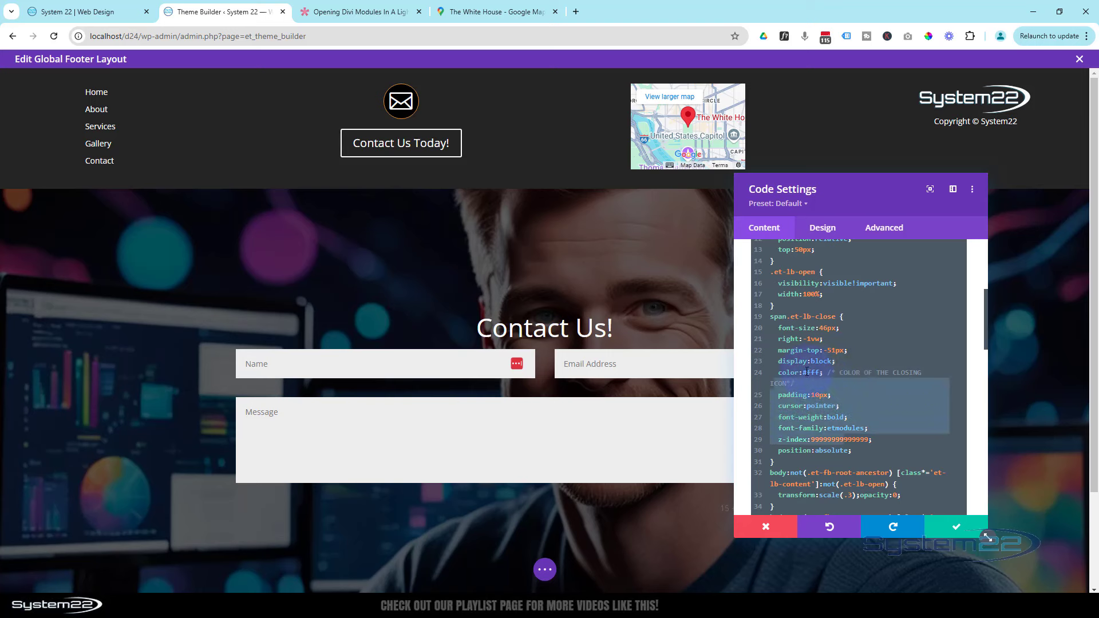
pyautogui.click(902, 361)
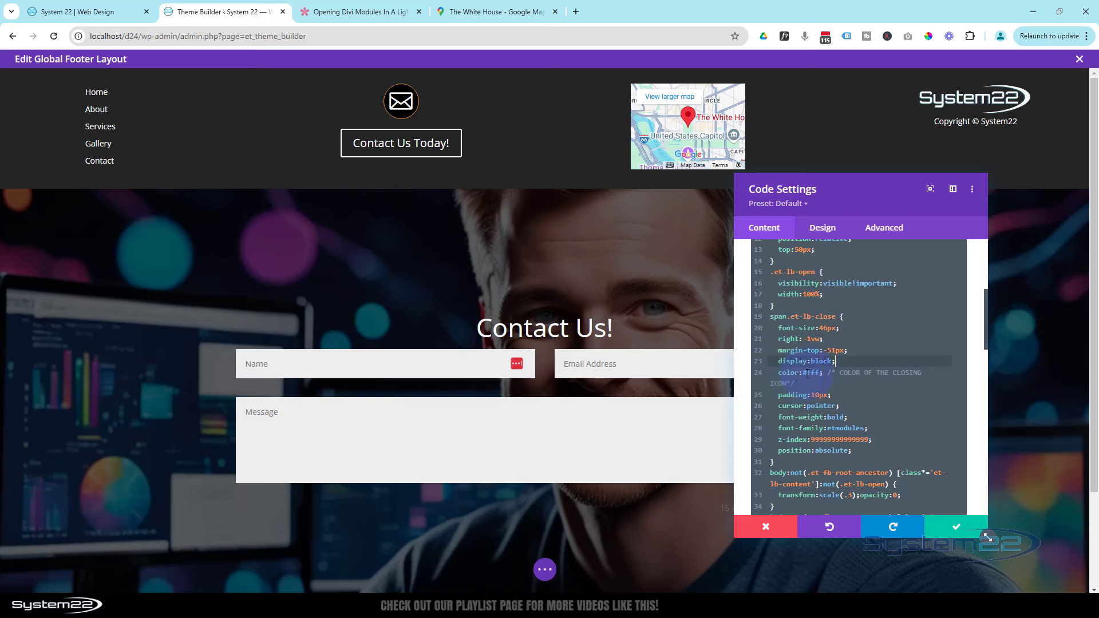
pyautogui.moveTo(803, 373); pyautogui.dragTo(819, 374)
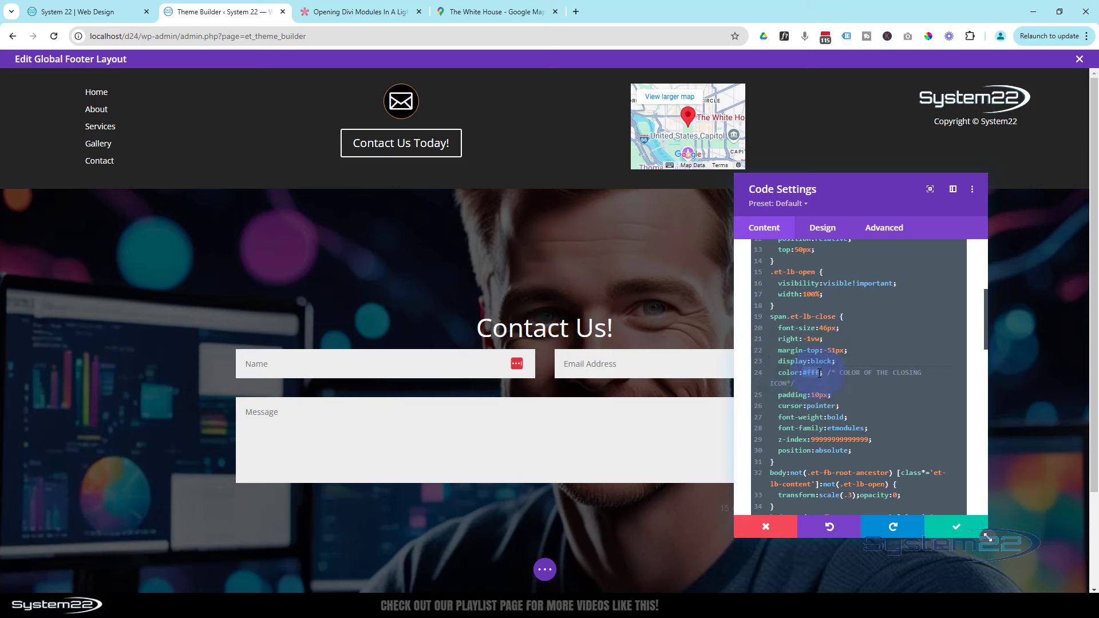
pyautogui.write('r')
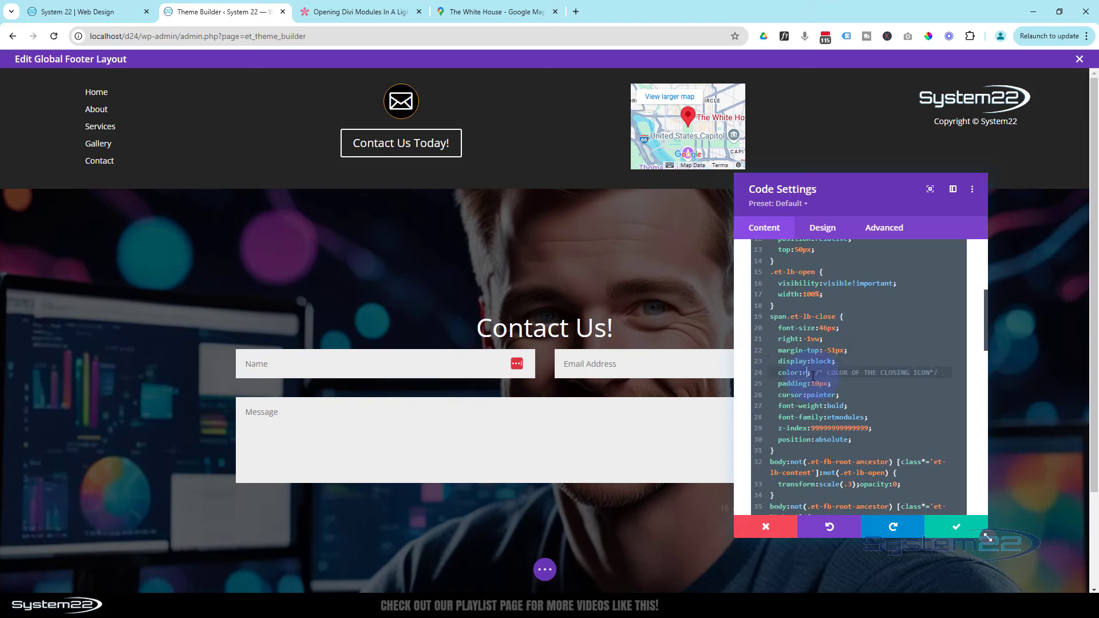
pyautogui.write('ed')
pyautogui.click(942, 533)
# Save and close the global footer layout, and save the Theme Builder changes
pyautogui.scroll(-2, 939, 526)
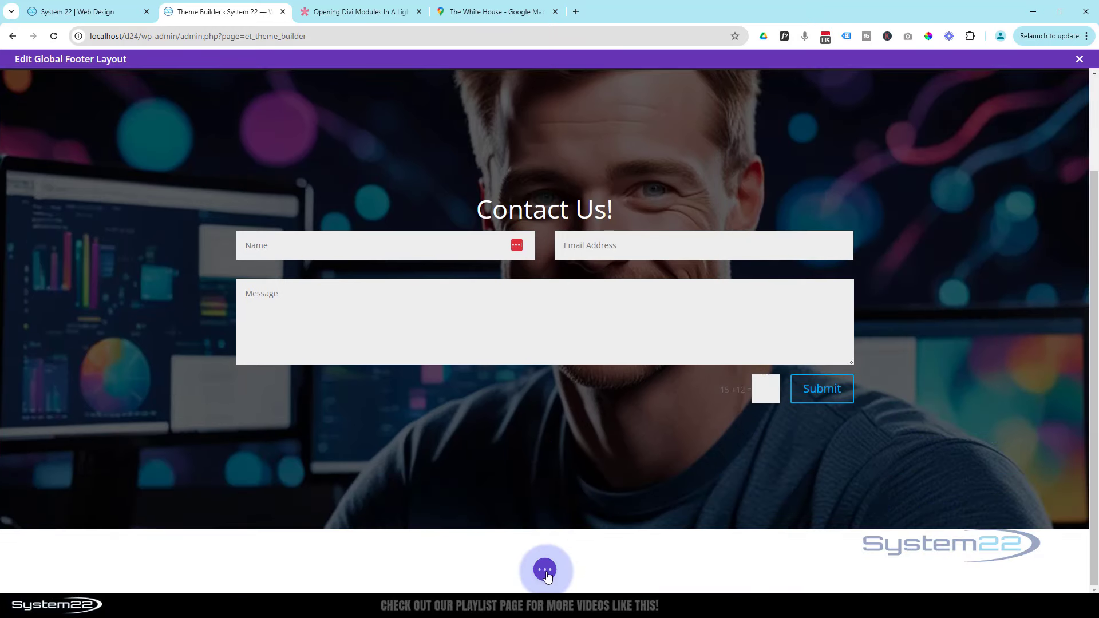
pyautogui.click(546, 571)
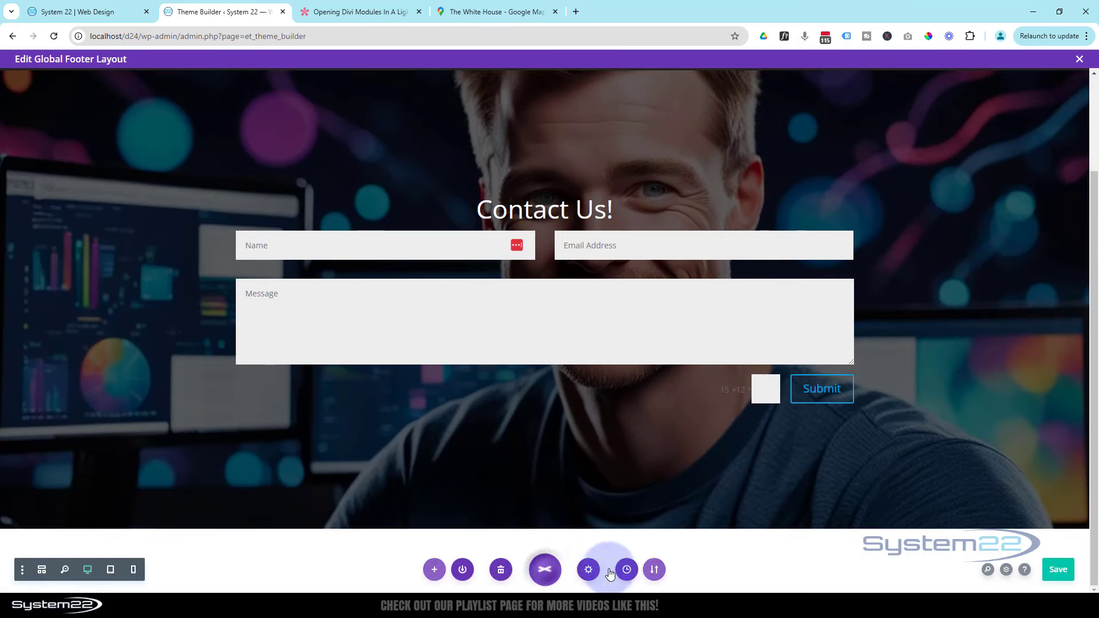
pyautogui.click(1064, 572)
pyautogui.click(1079, 59)
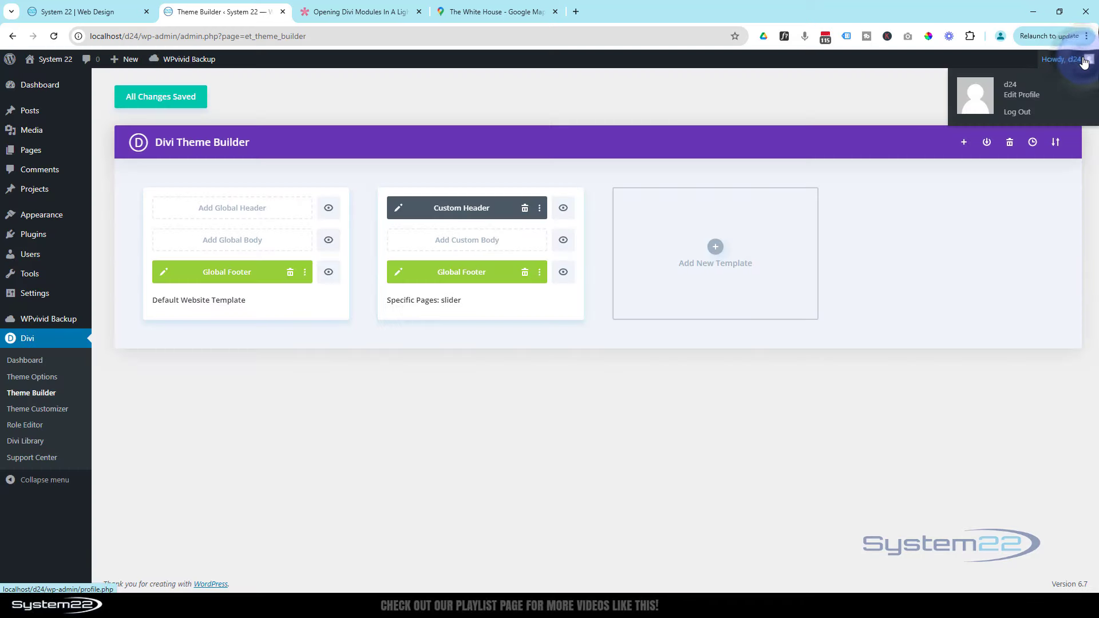
pyautogui.click(160, 99)
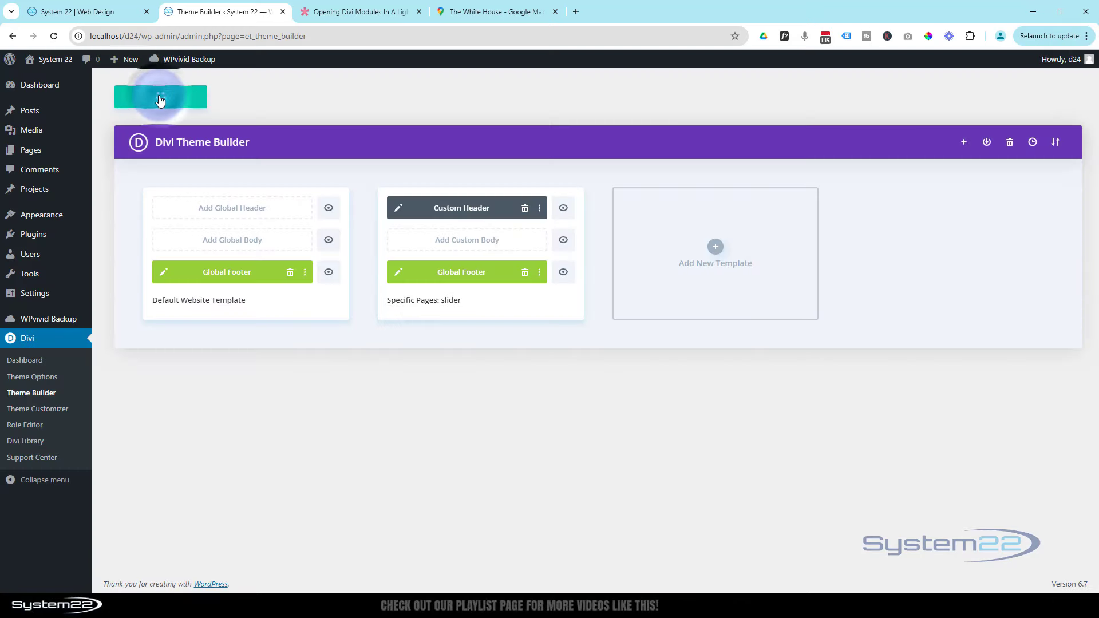
# Reload the live home page with the lightbox closed, and check the closing icon's color by opening and dismissing the contact form
pyautogui.click(74, 14)
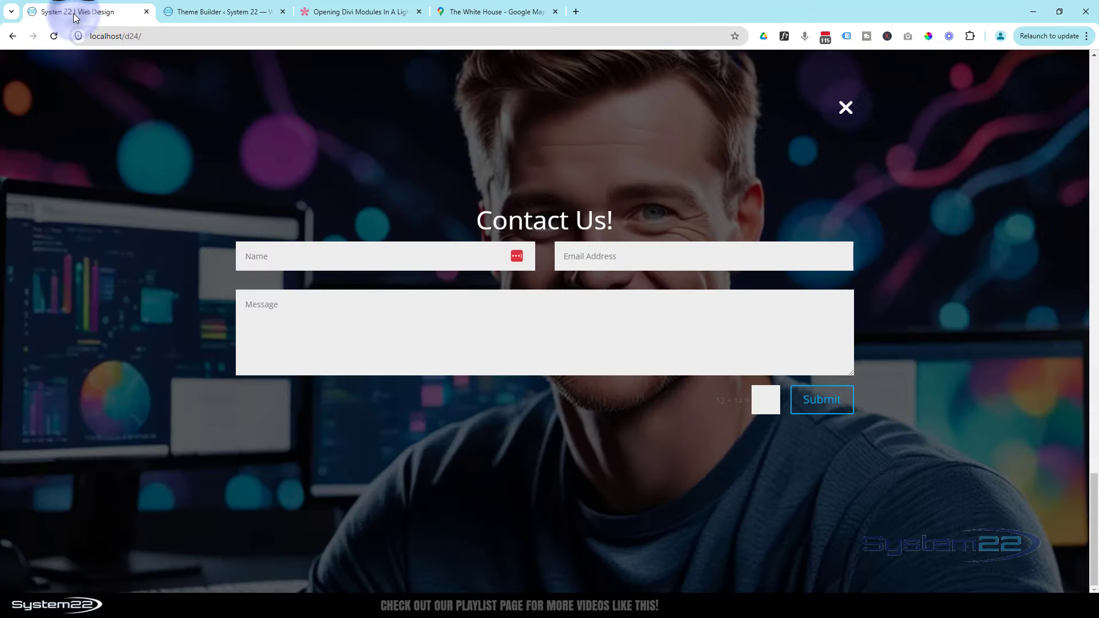
pyautogui.click(845, 108)
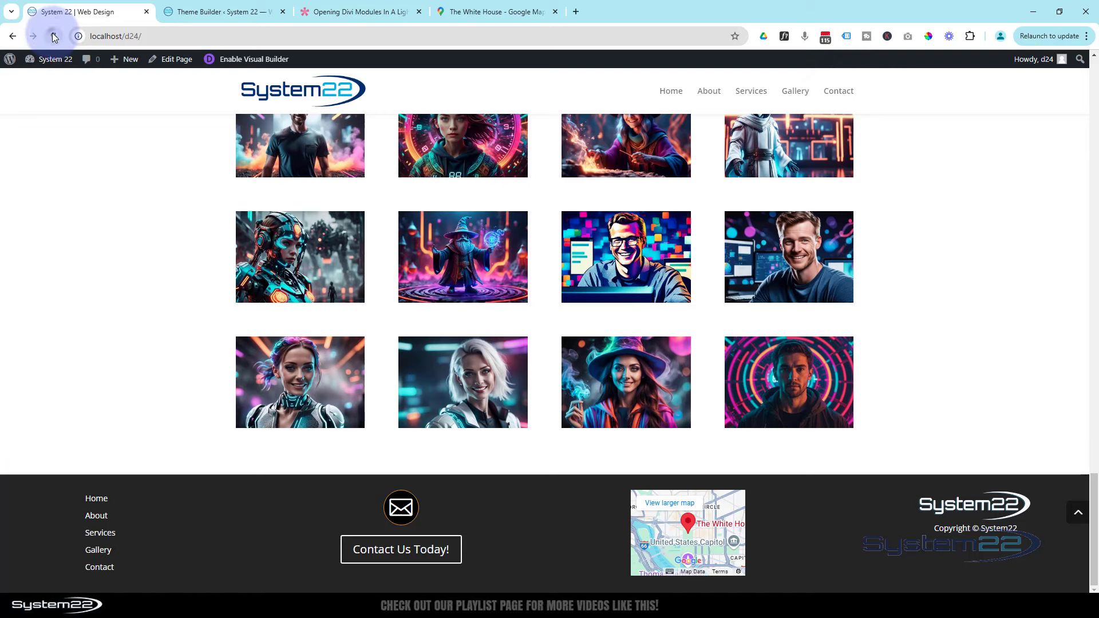
pyautogui.click(53, 36)
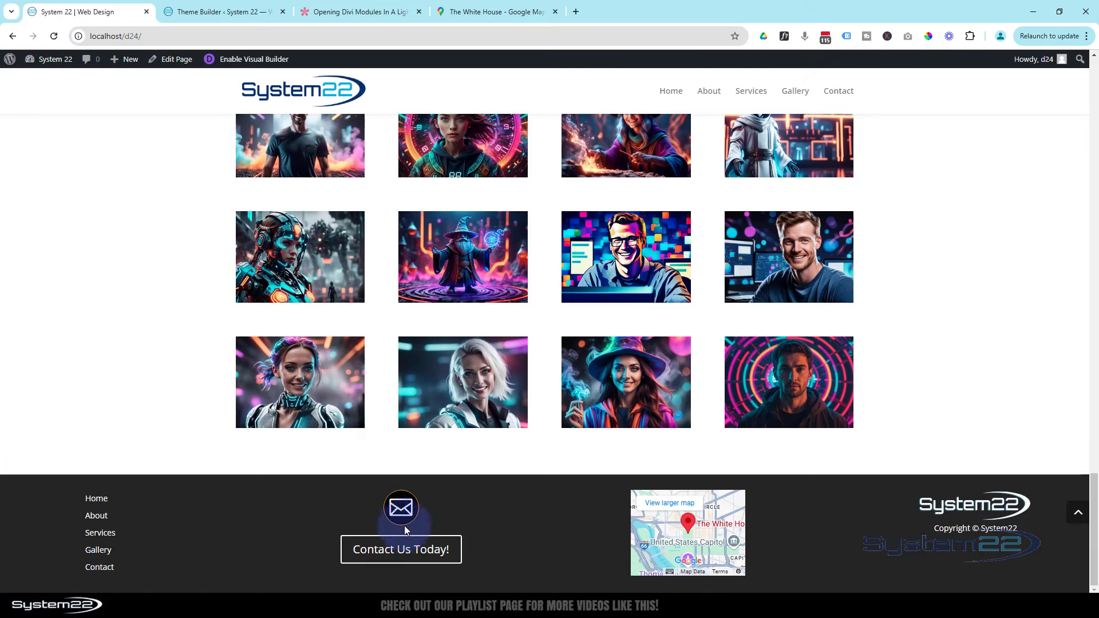
pyautogui.click(414, 551)
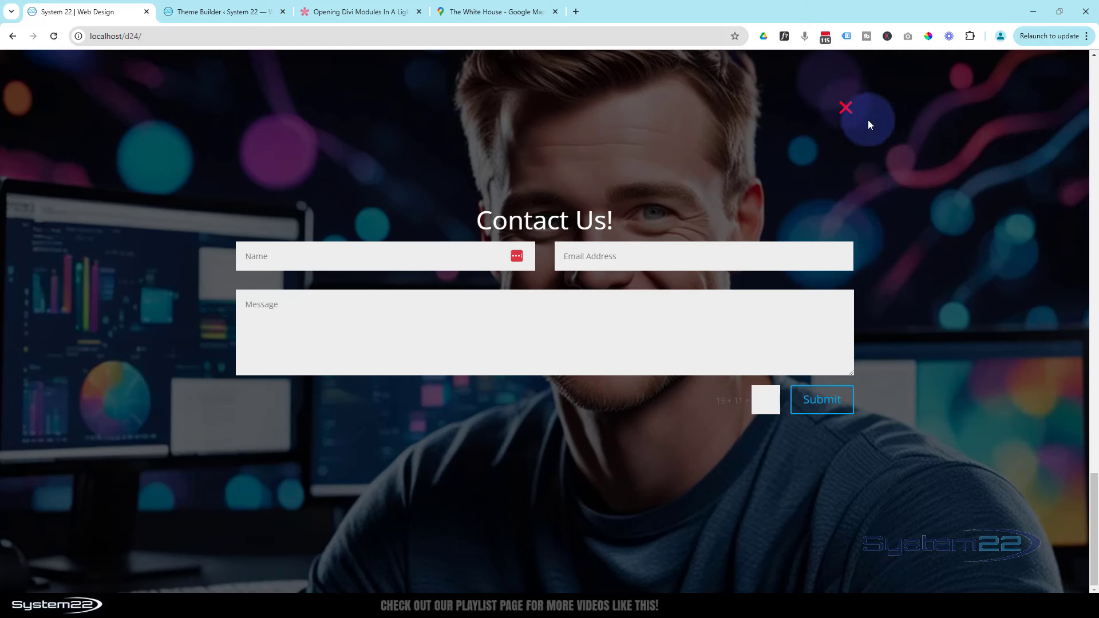
pyautogui.click(847, 111)
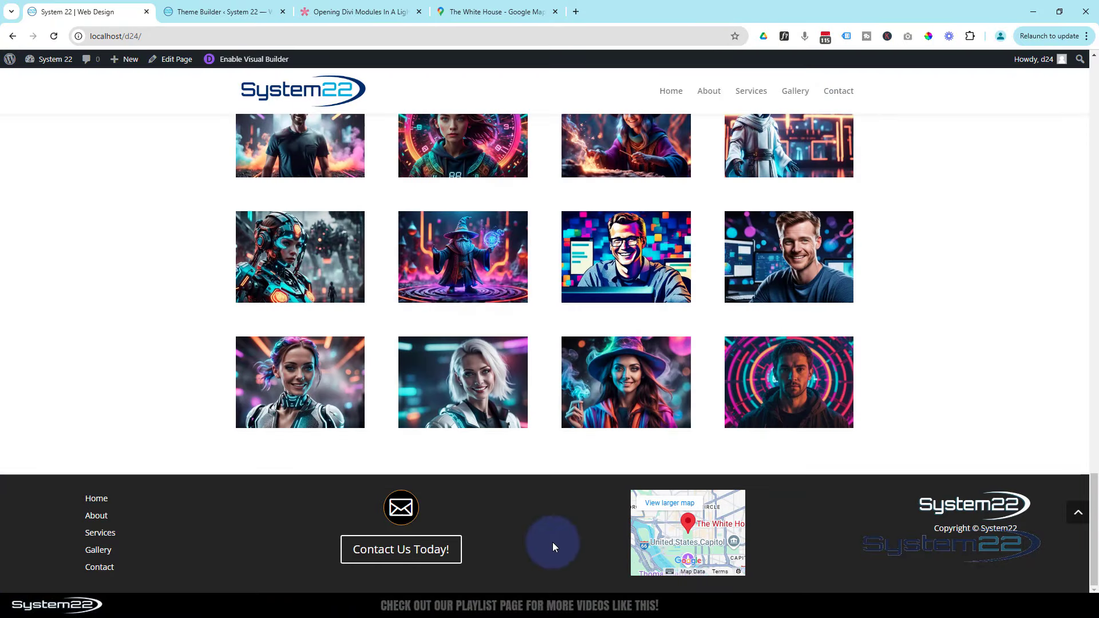
# Test the footer's "Contact Us Today!" button repeatedly, closing the contact form lightbox each time
pyautogui.click(375, 551)
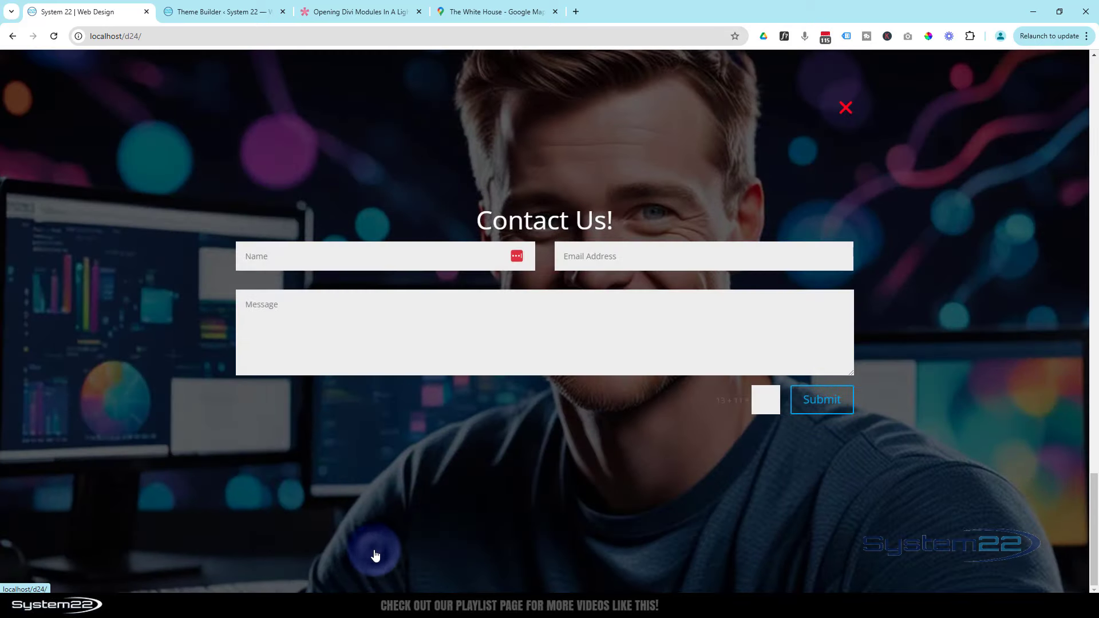
pyautogui.click(849, 112)
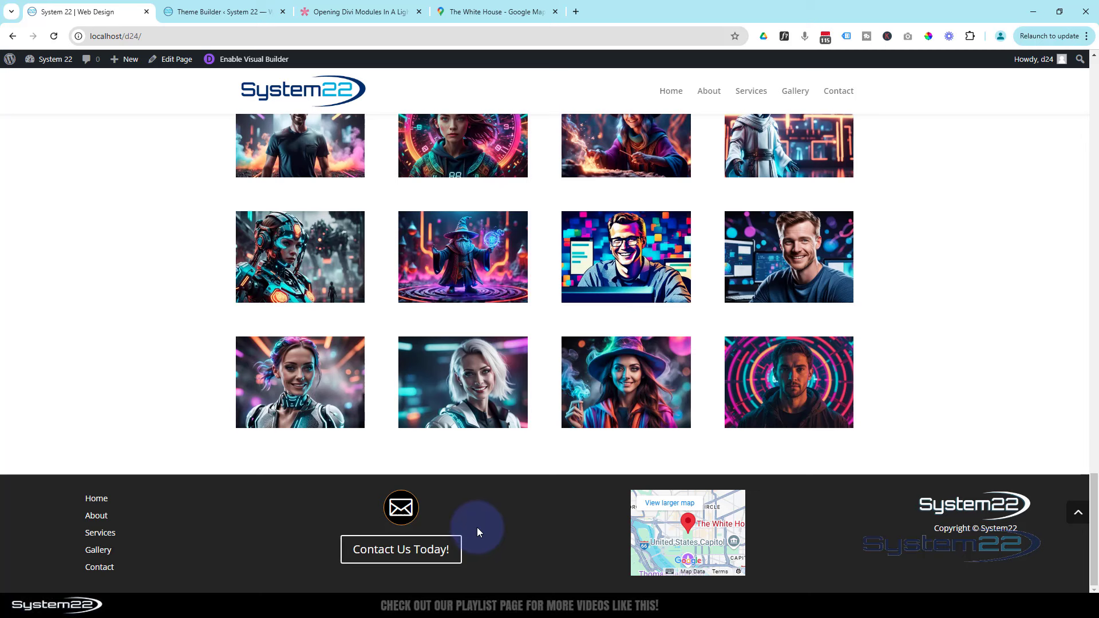
pyautogui.click(400, 548)
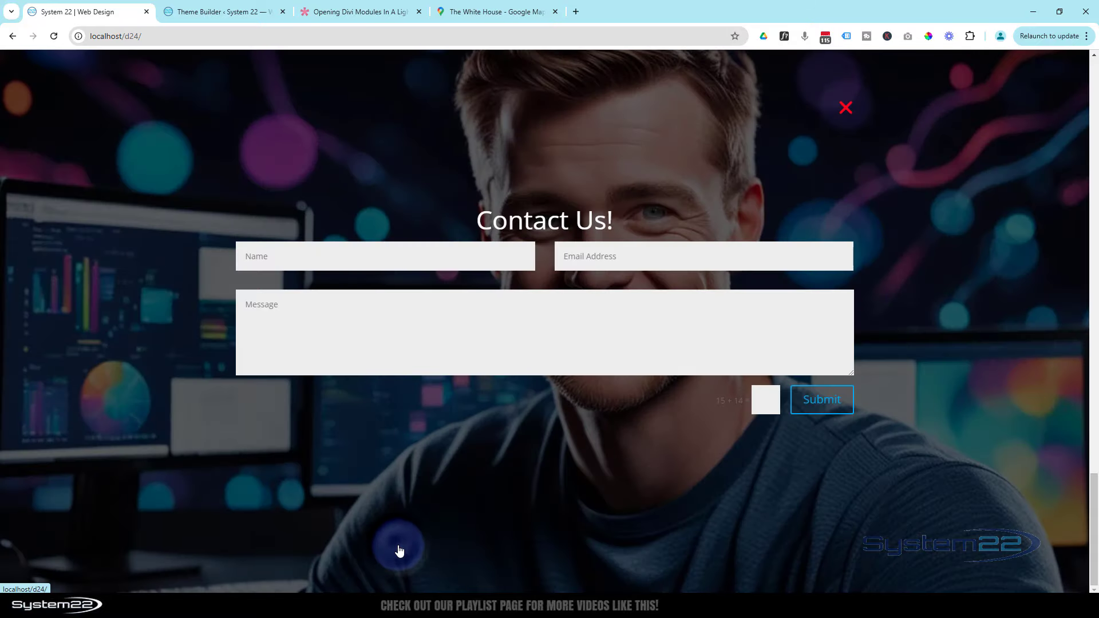
pyautogui.click(844, 110)
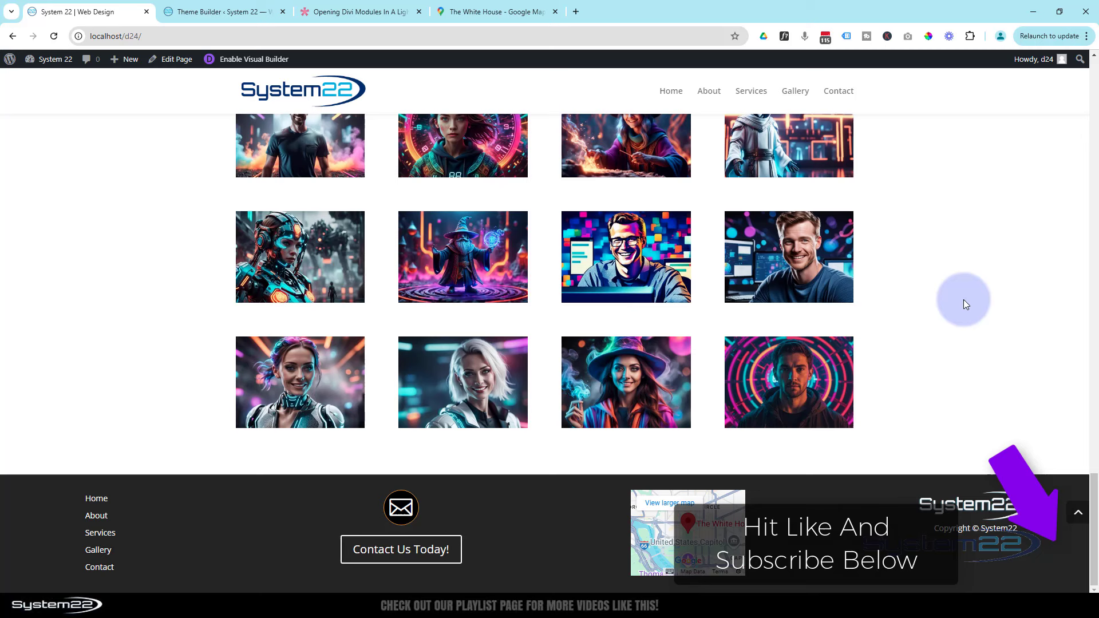
pyautogui.click(405, 555)
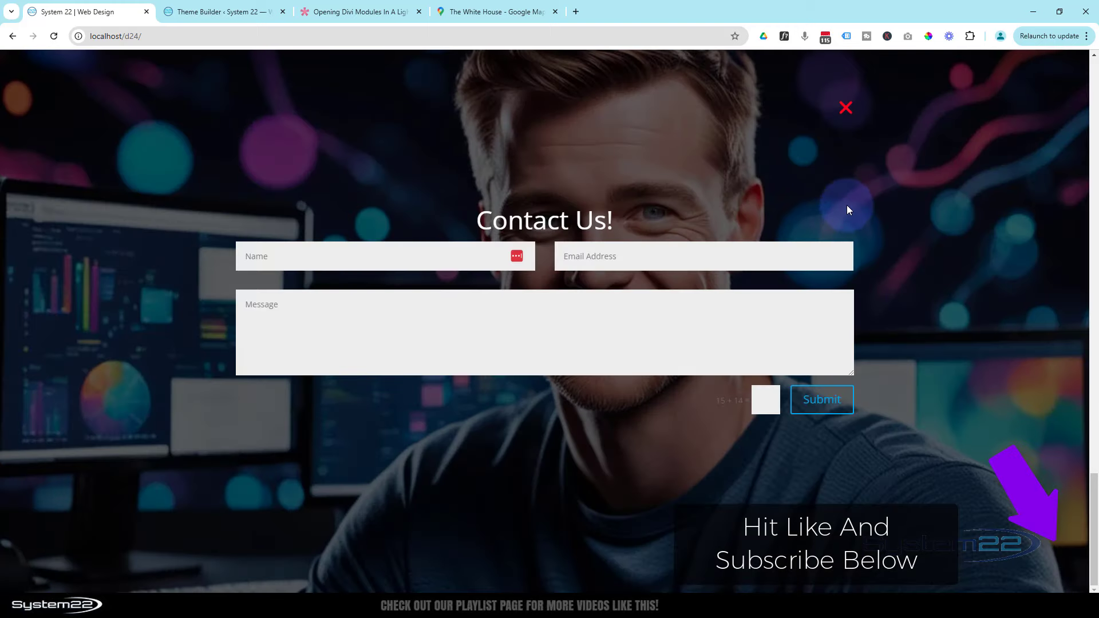
pyautogui.click(845, 109)
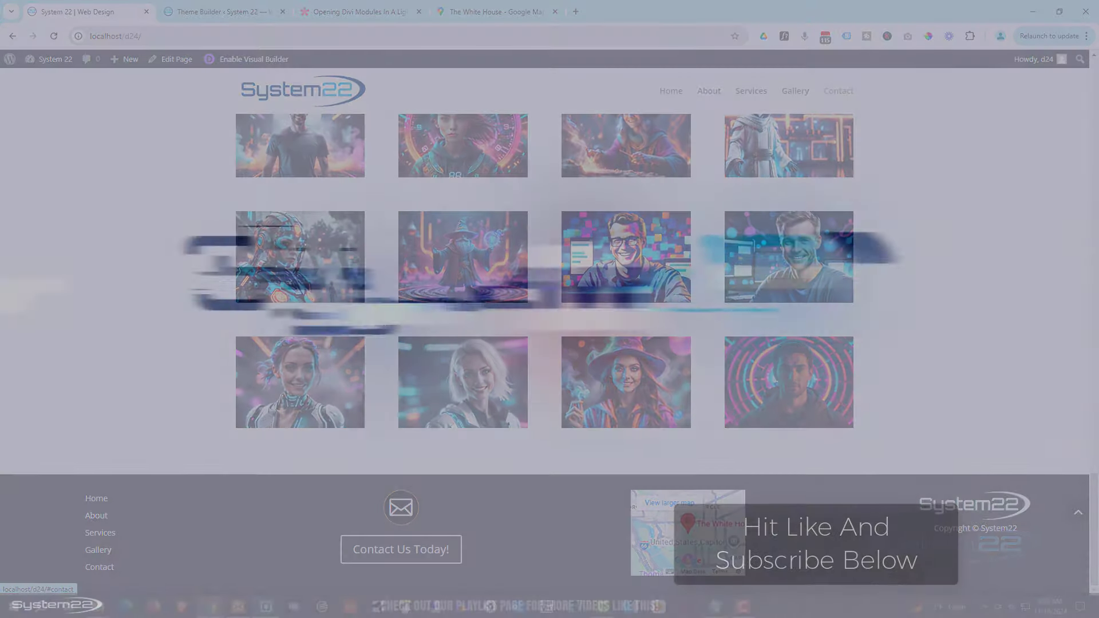